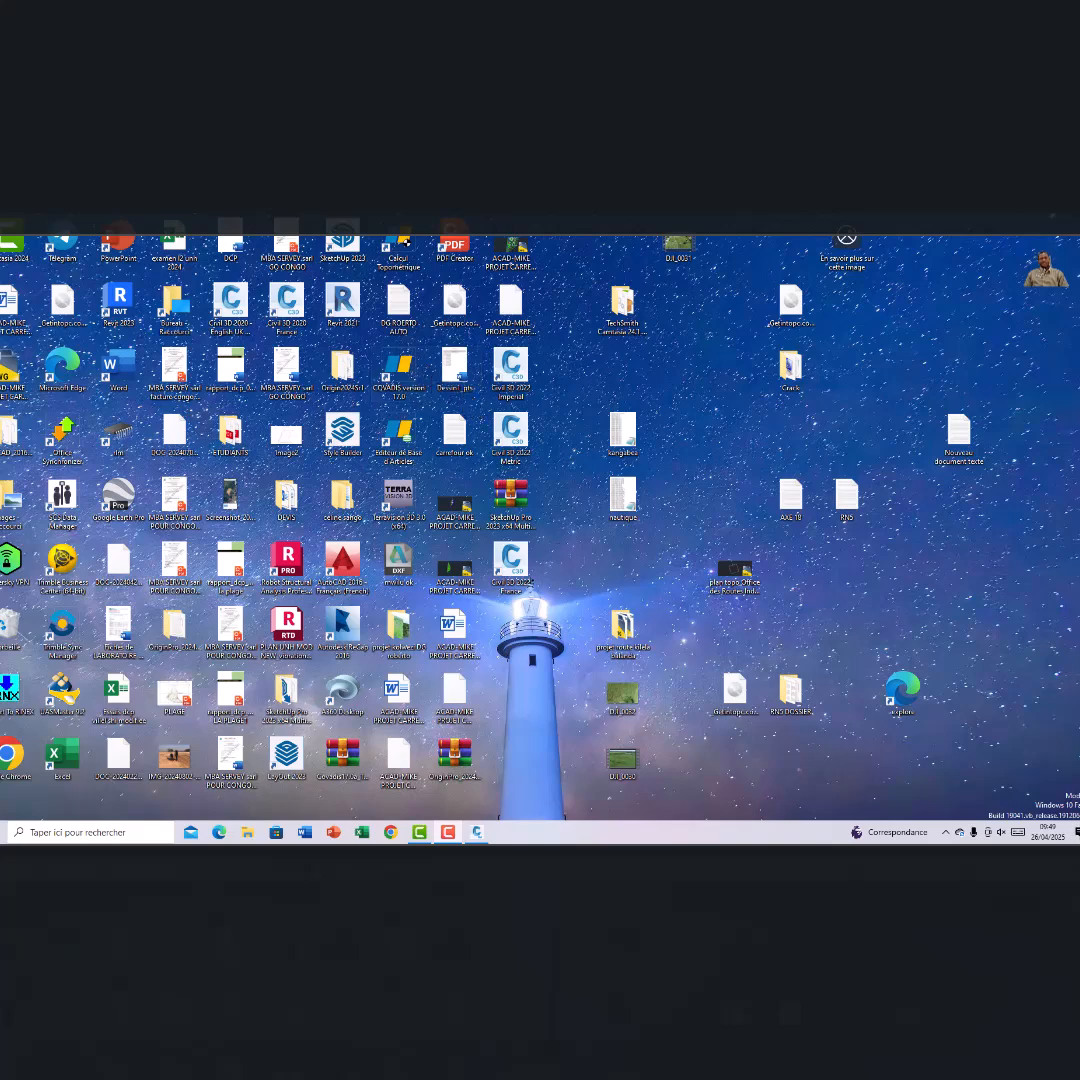
Open the AXE 18 text file from the desktop and look through its full list of survey points
double_click(792, 500)
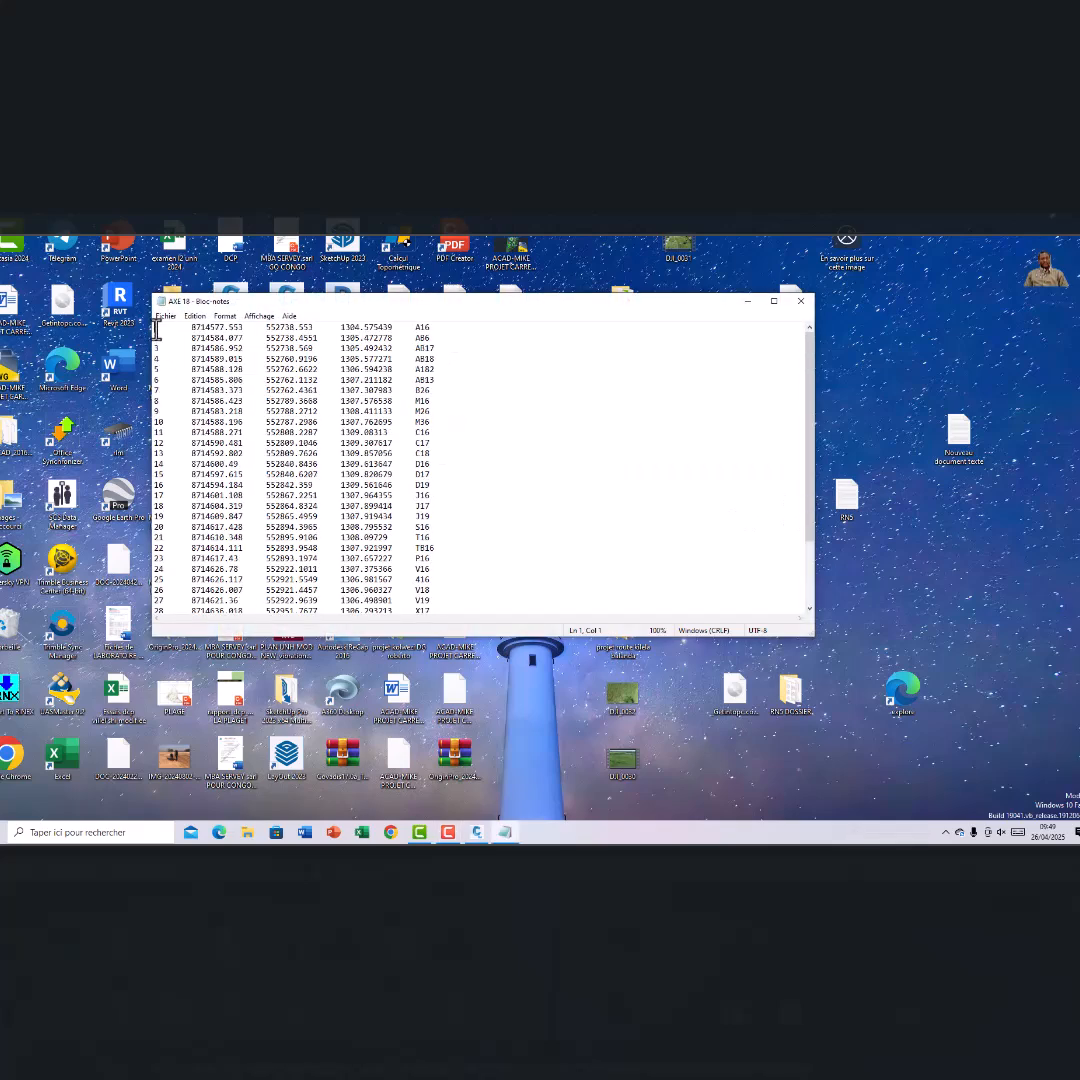
left_click_drag(157, 330, 443, 590)
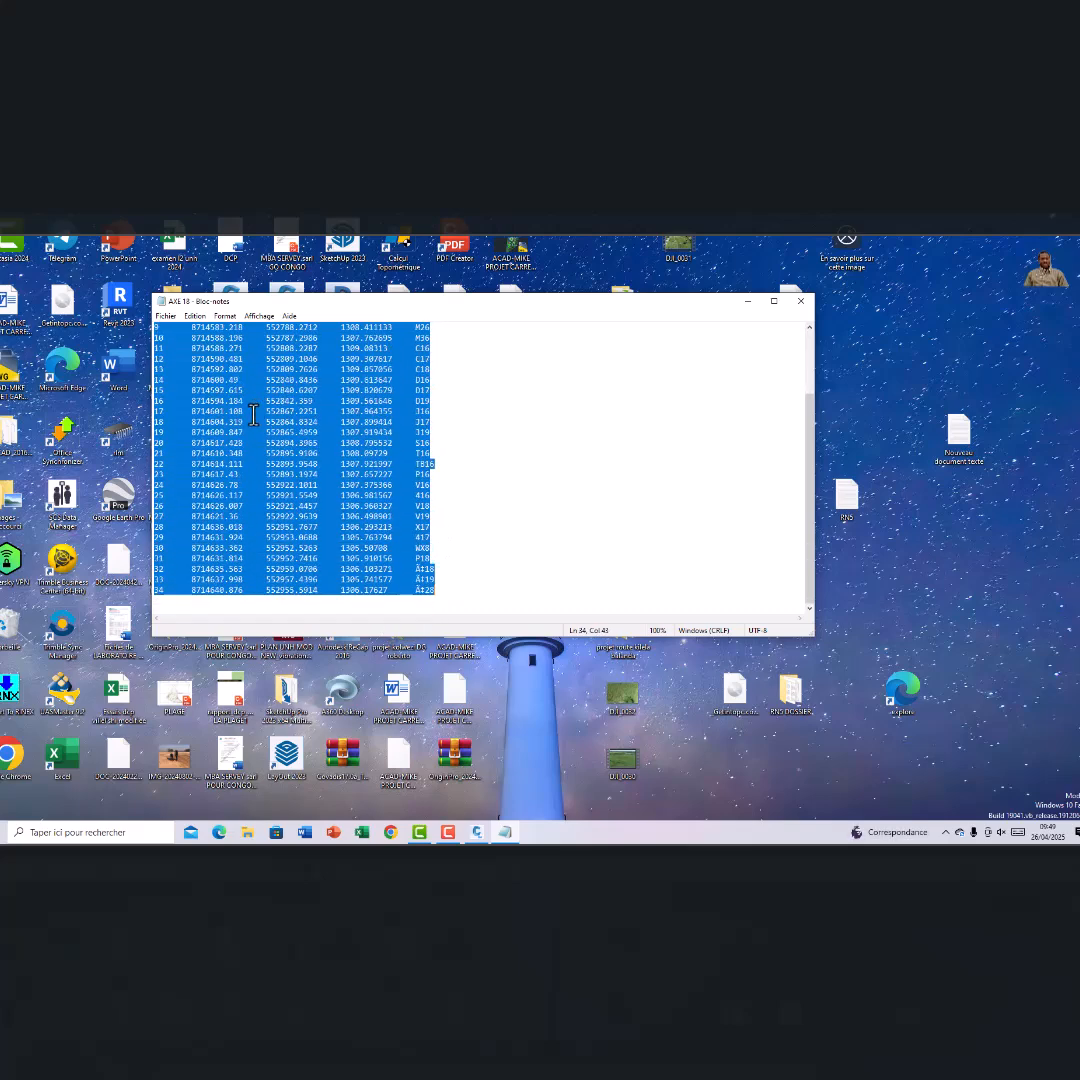
scroll(253, 415, "up", 3)
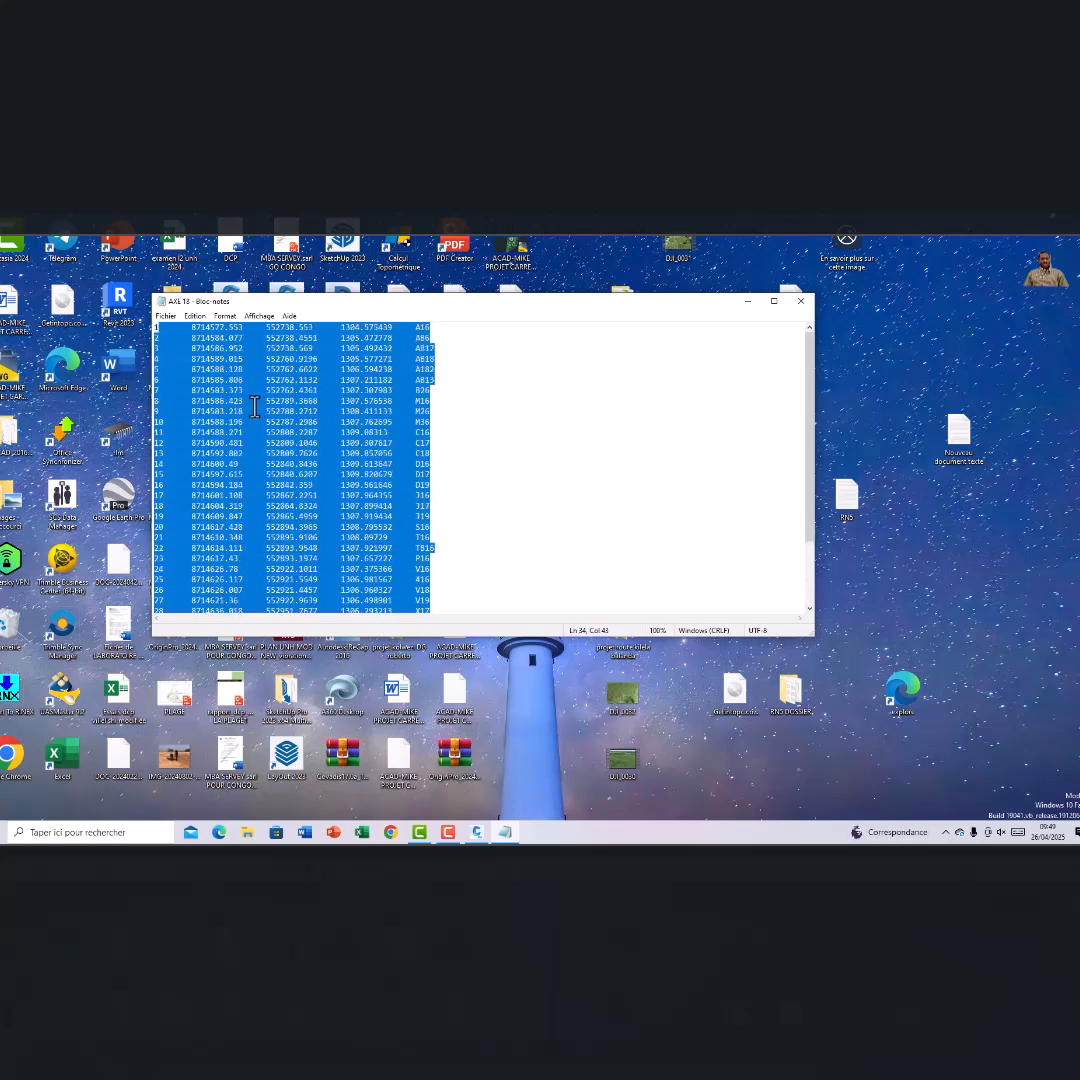
scroll(463, 471, "down", 3)
left_click(463, 472)
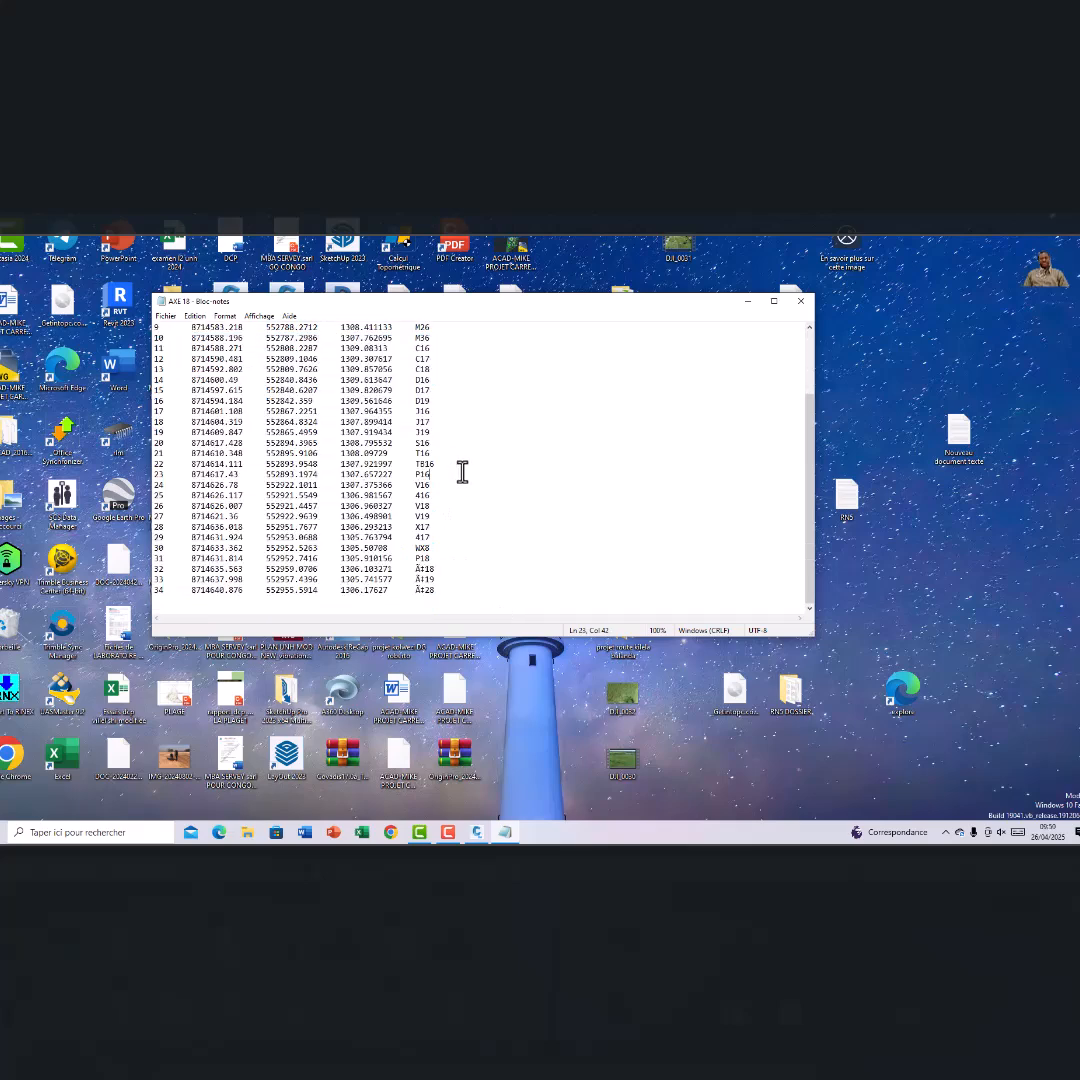
scroll(332, 422, "up", 2)
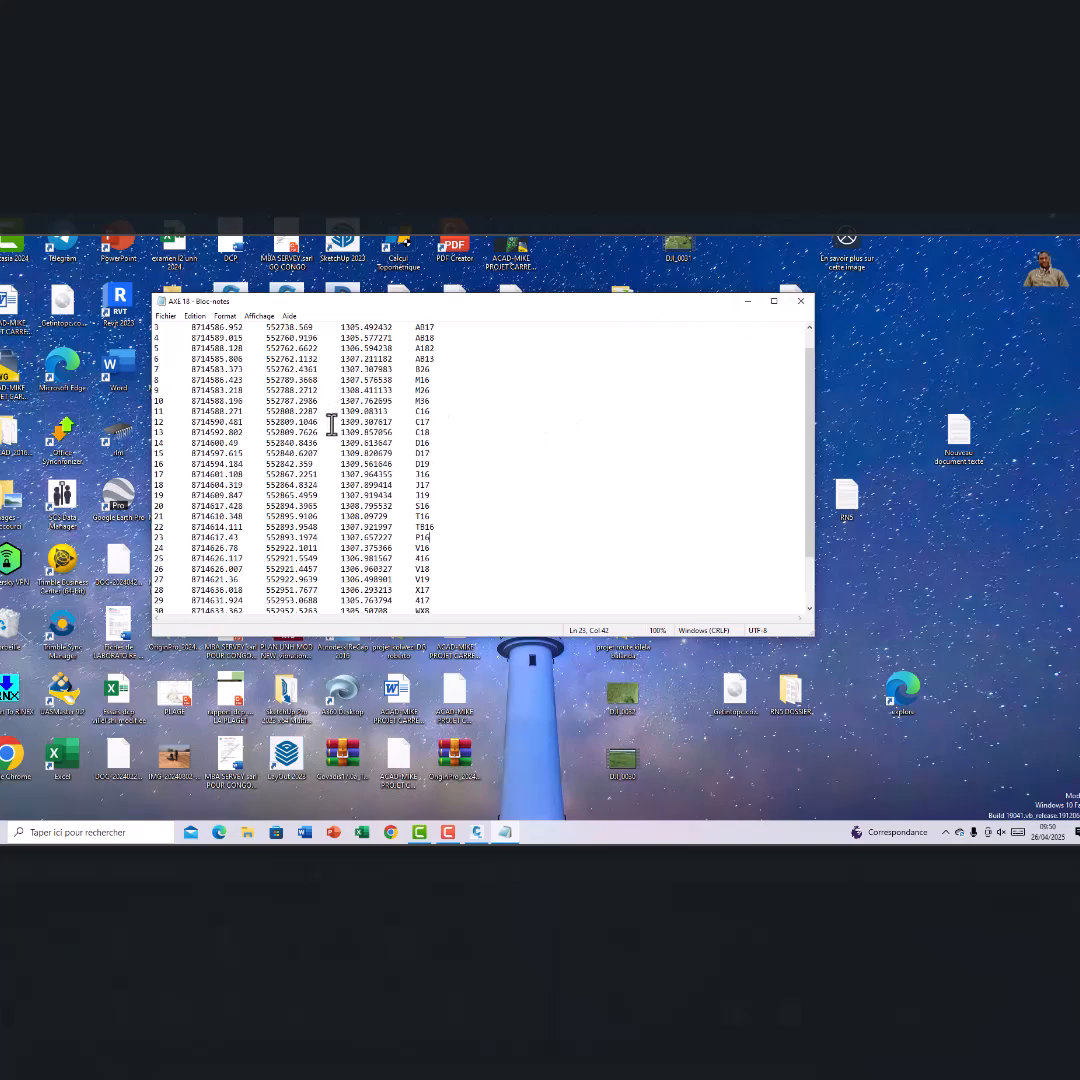
scroll(300, 422, "up", 1)
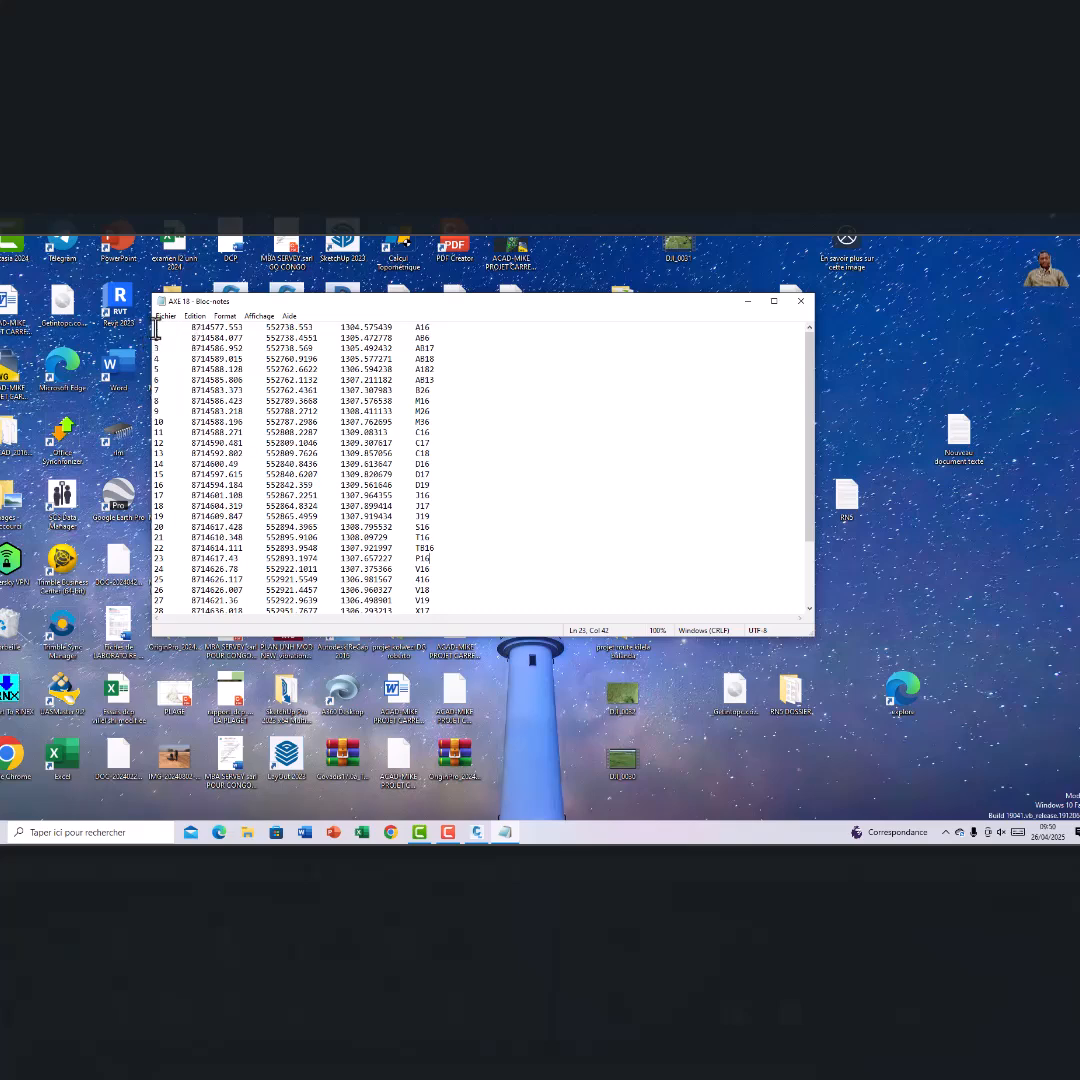
Examine the first point's number, two coordinates, elevation and code columns, and close the text file
left_click_drag(156, 328, 470, 325)
left_click_drag(191, 328, 244, 331)
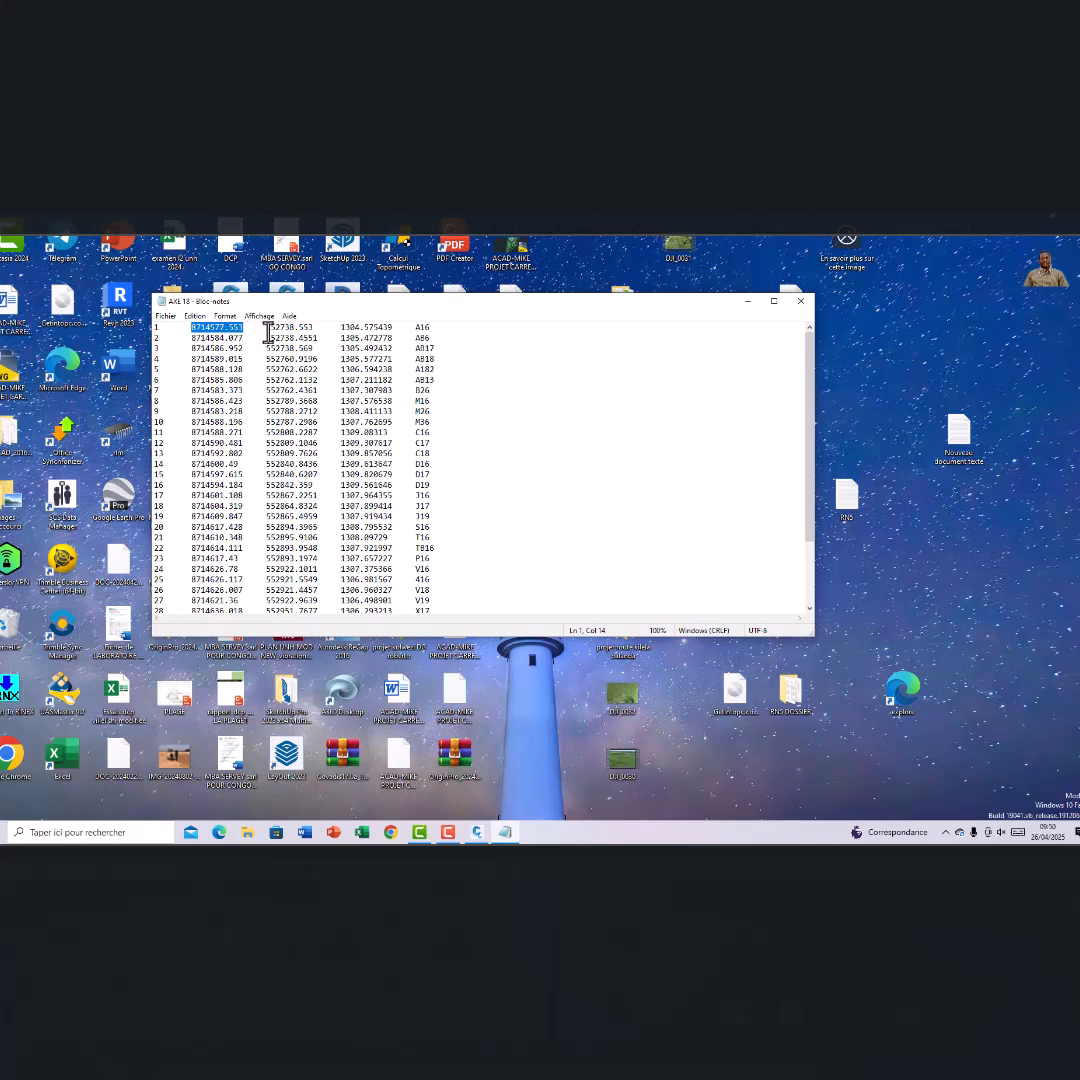
left_click(264, 333)
left_click_drag(267, 330, 312, 328)
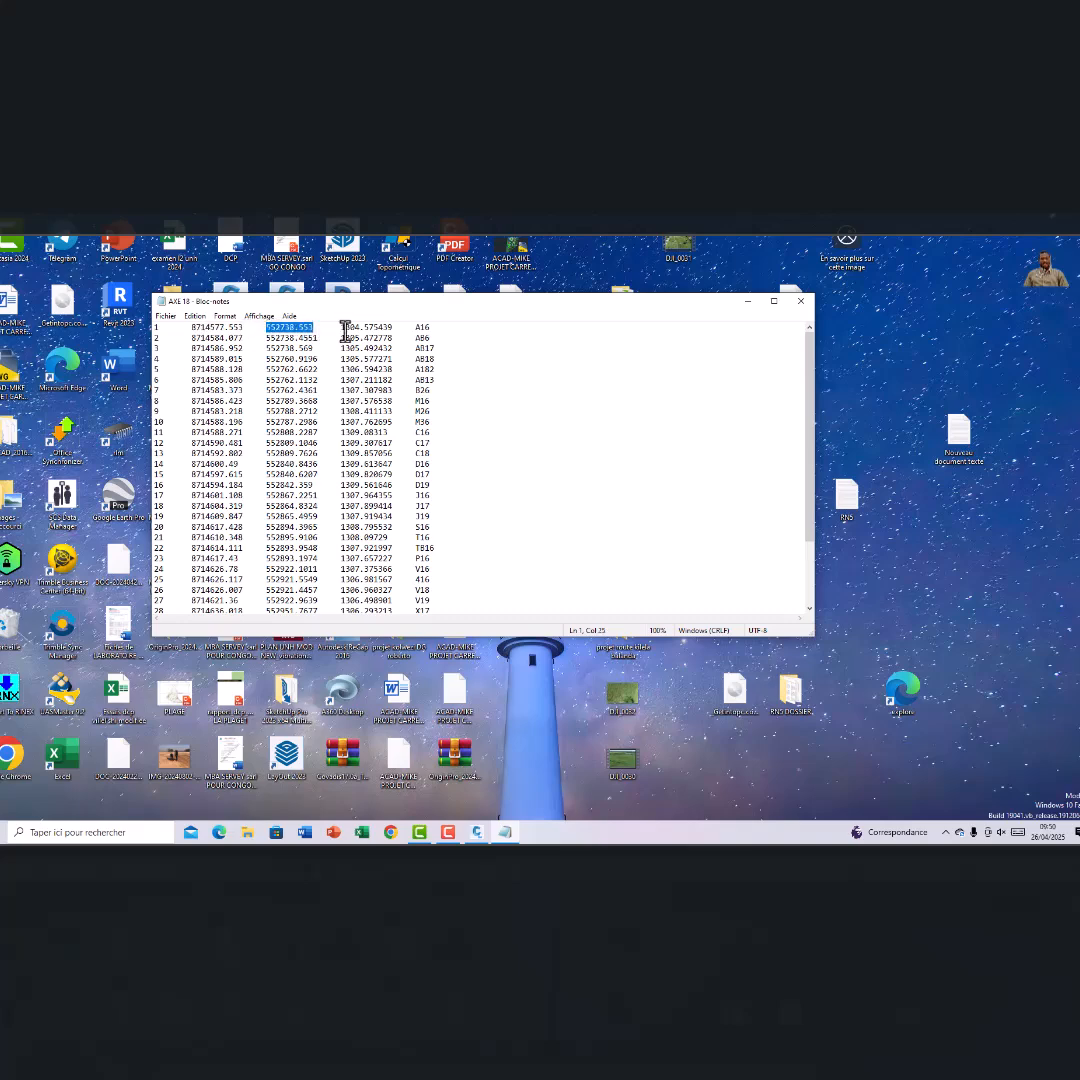
left_click_drag(340, 330, 465, 332)
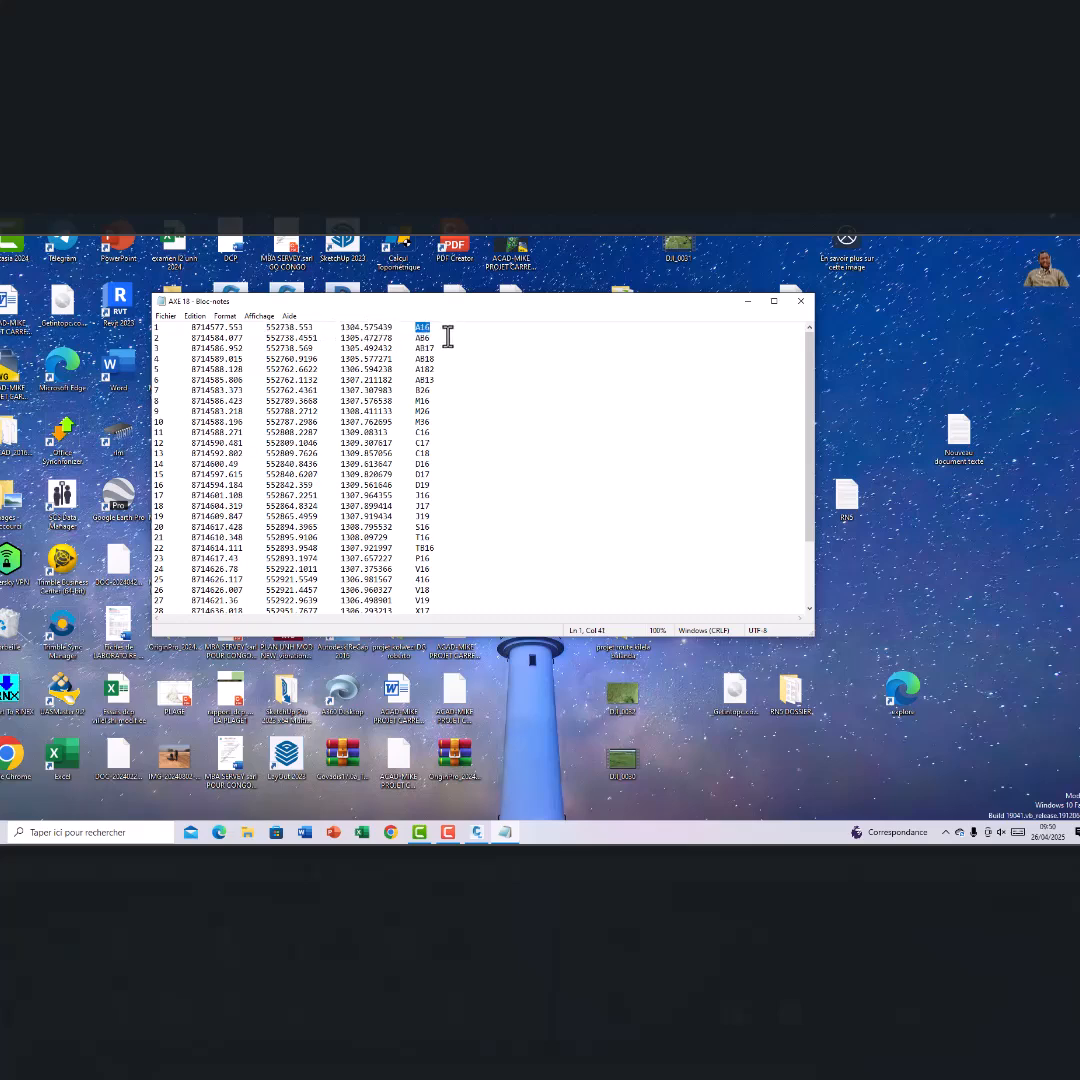
left_click(800, 301)
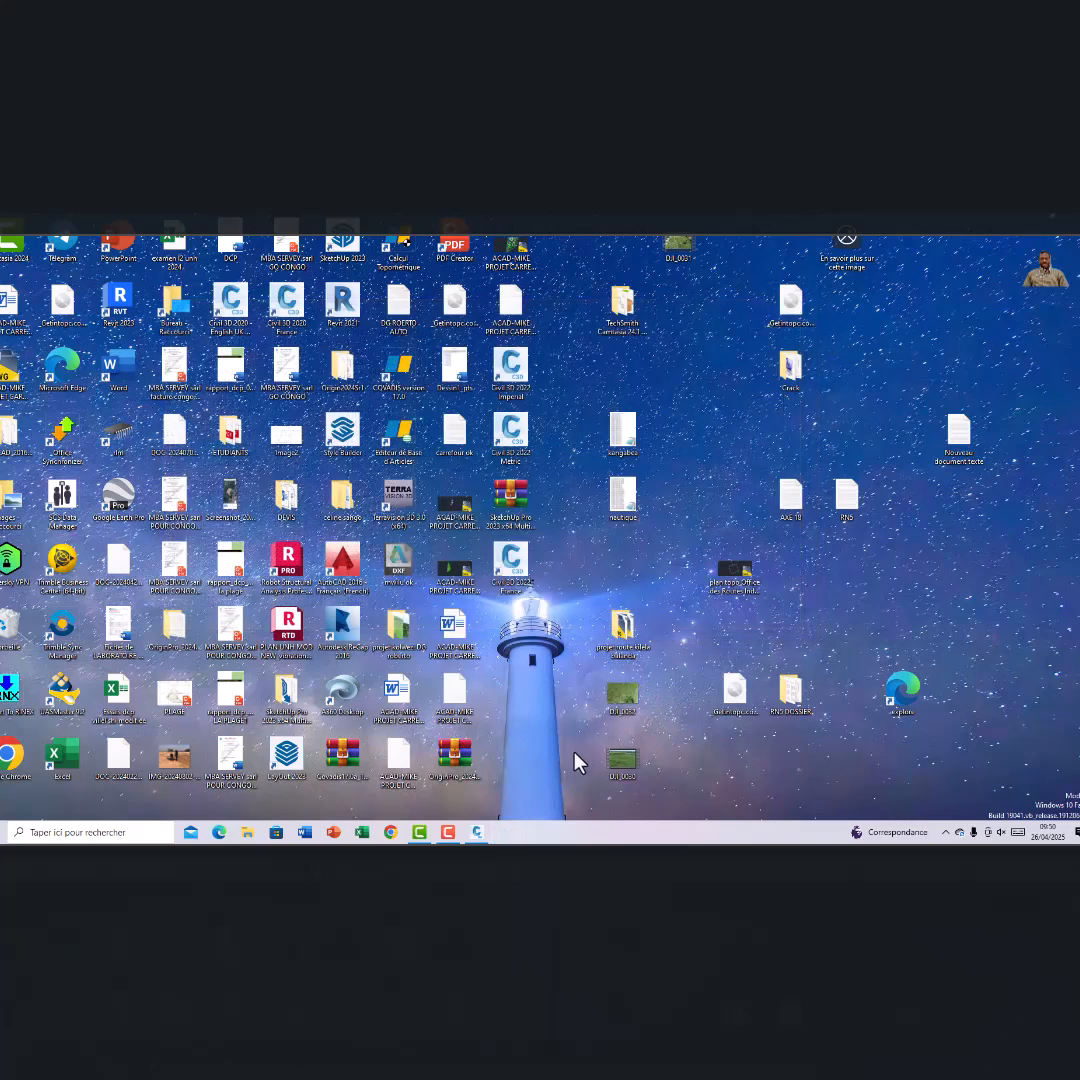
Switch to Civil 3D and set Drawing1's angular units to Degrees and its scale to 1:500 in the drawing settings
left_click(474, 834)
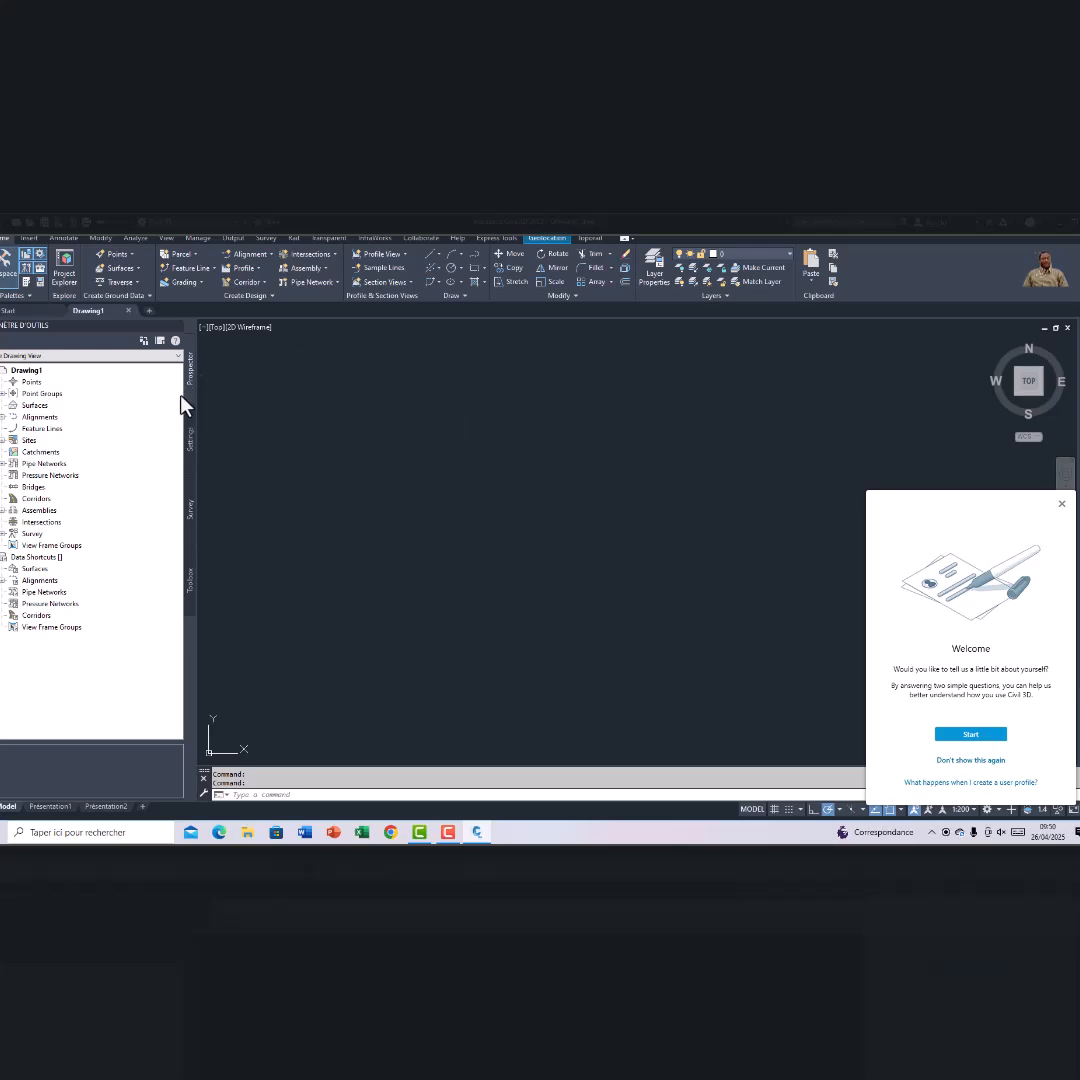
left_click(190, 437)
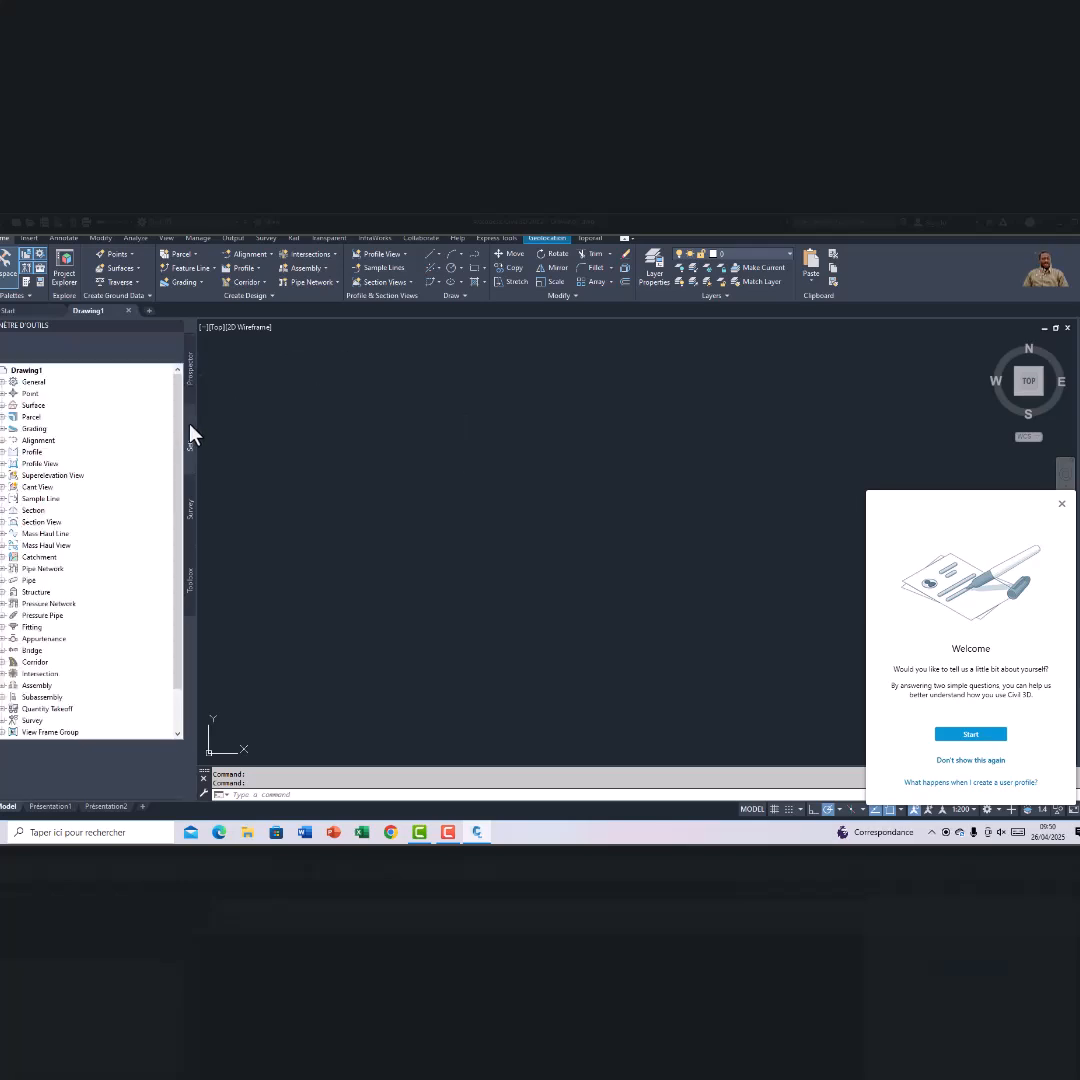
left_click(36, 371)
right_click(36, 371)
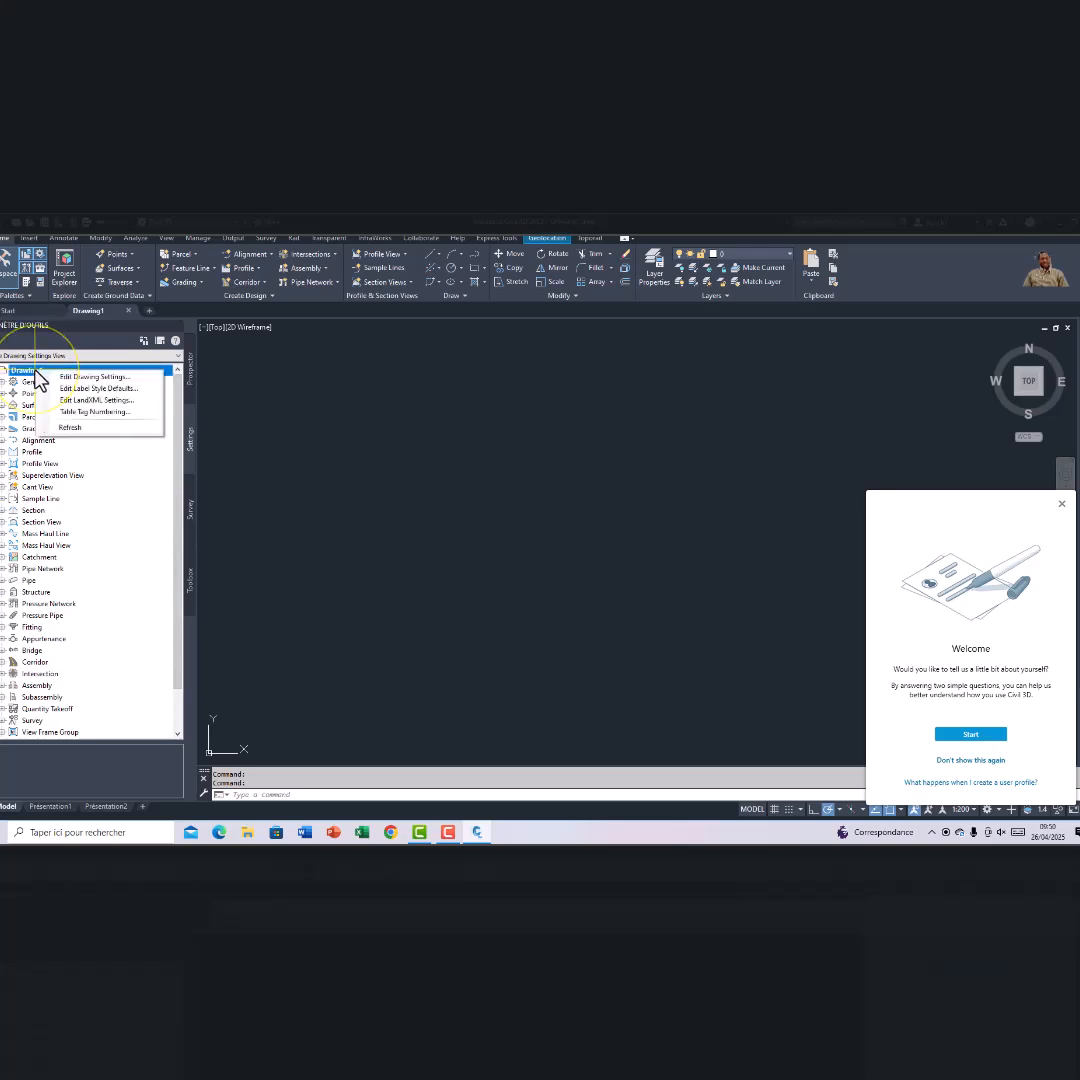
left_click(83, 381)
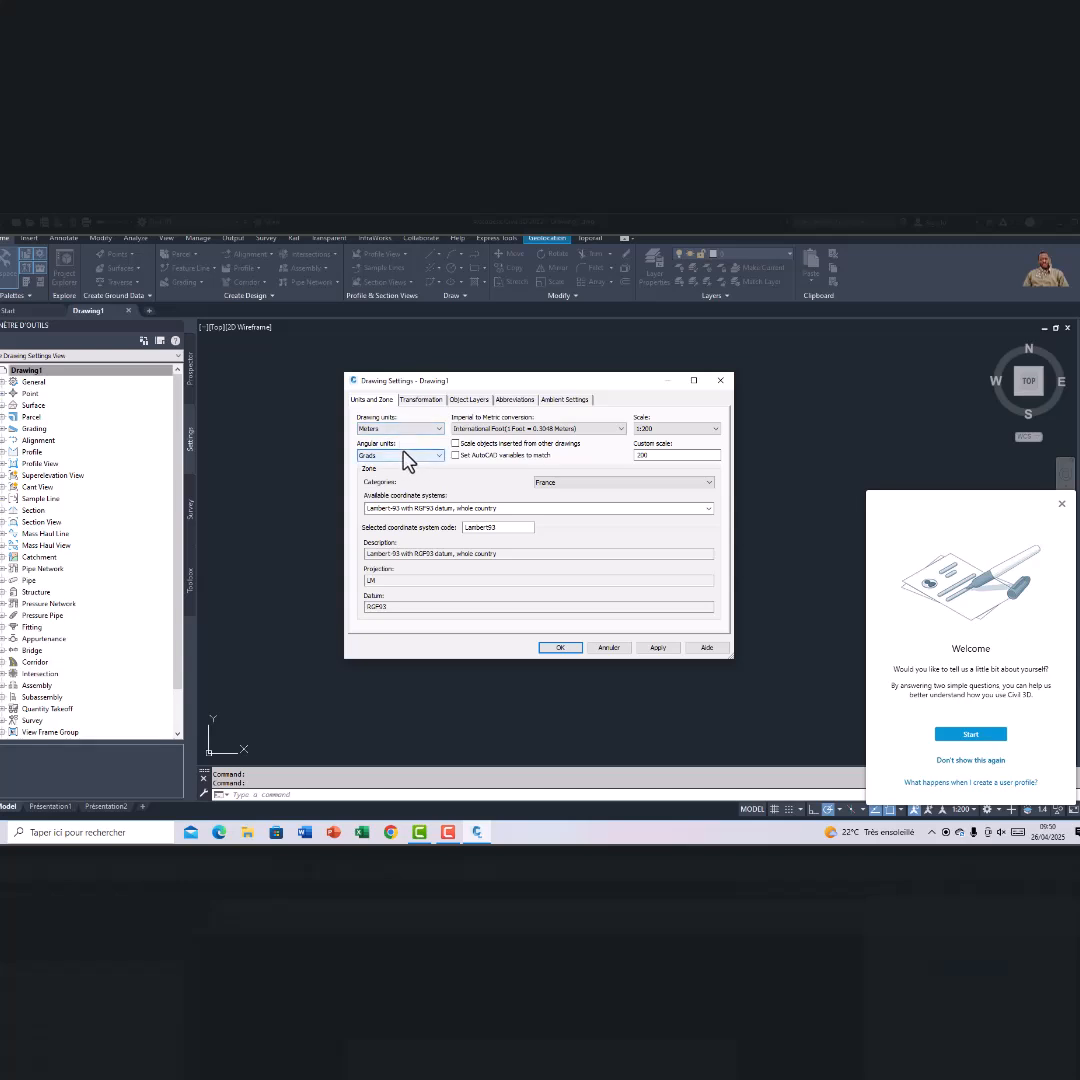
left_click(406, 458)
left_click(396, 466)
left_click(668, 429)
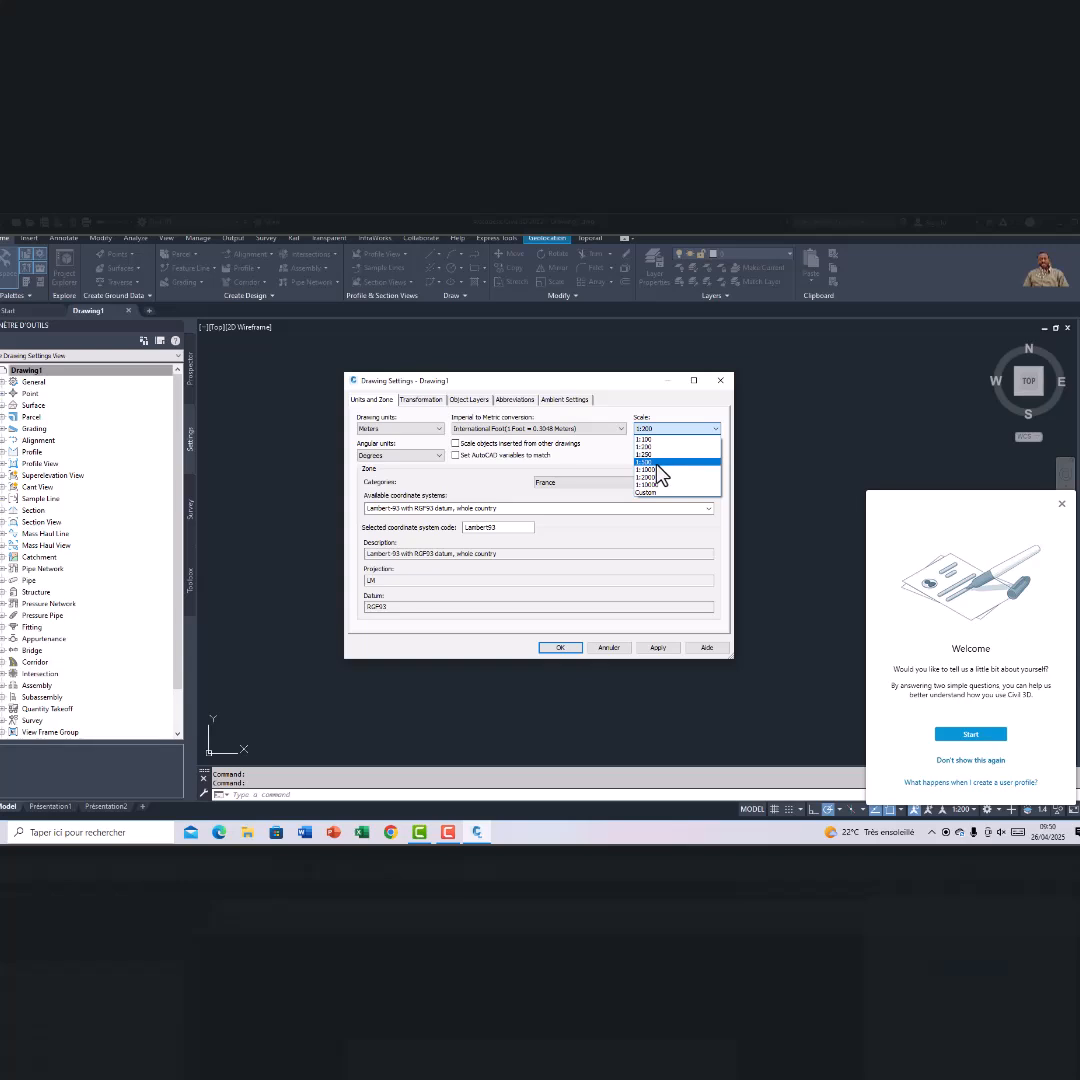
left_click(660, 461)
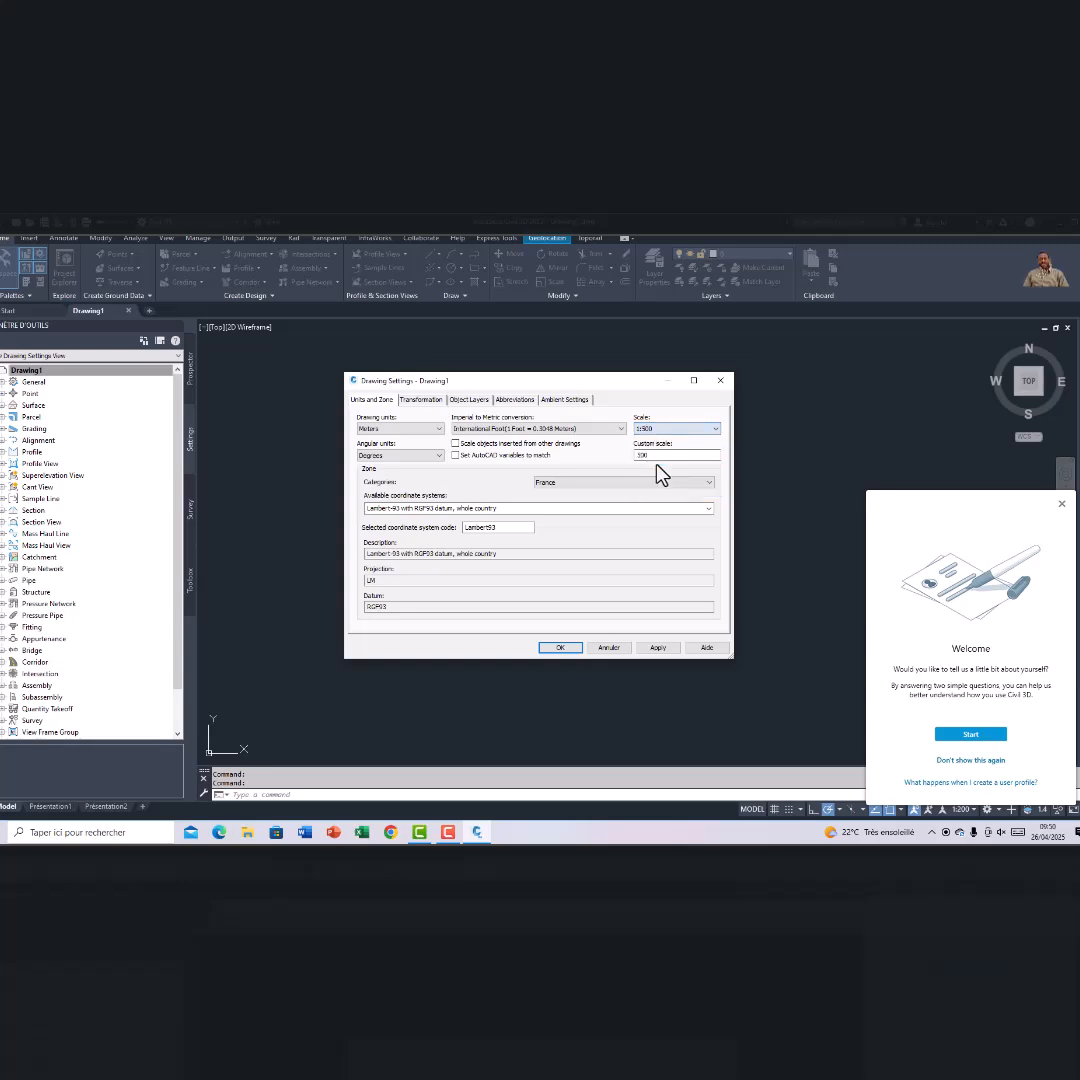
Assign the UTM, WGS84 Datum category and the Zone 35 South coordinate system (UTM84-35S) to the drawing and apply the settings
left_click(568, 490)
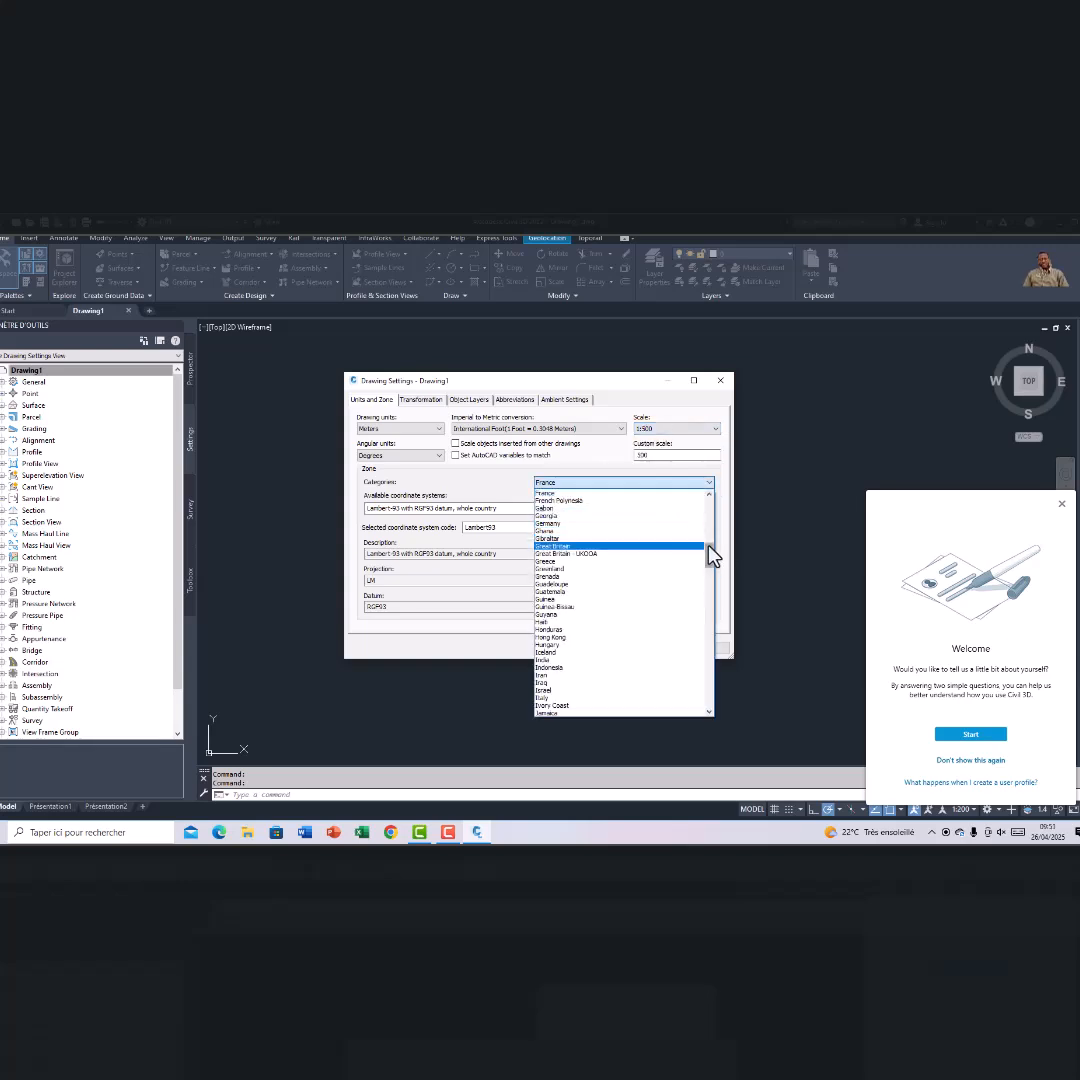
left_click_drag(708, 552, 715, 698)
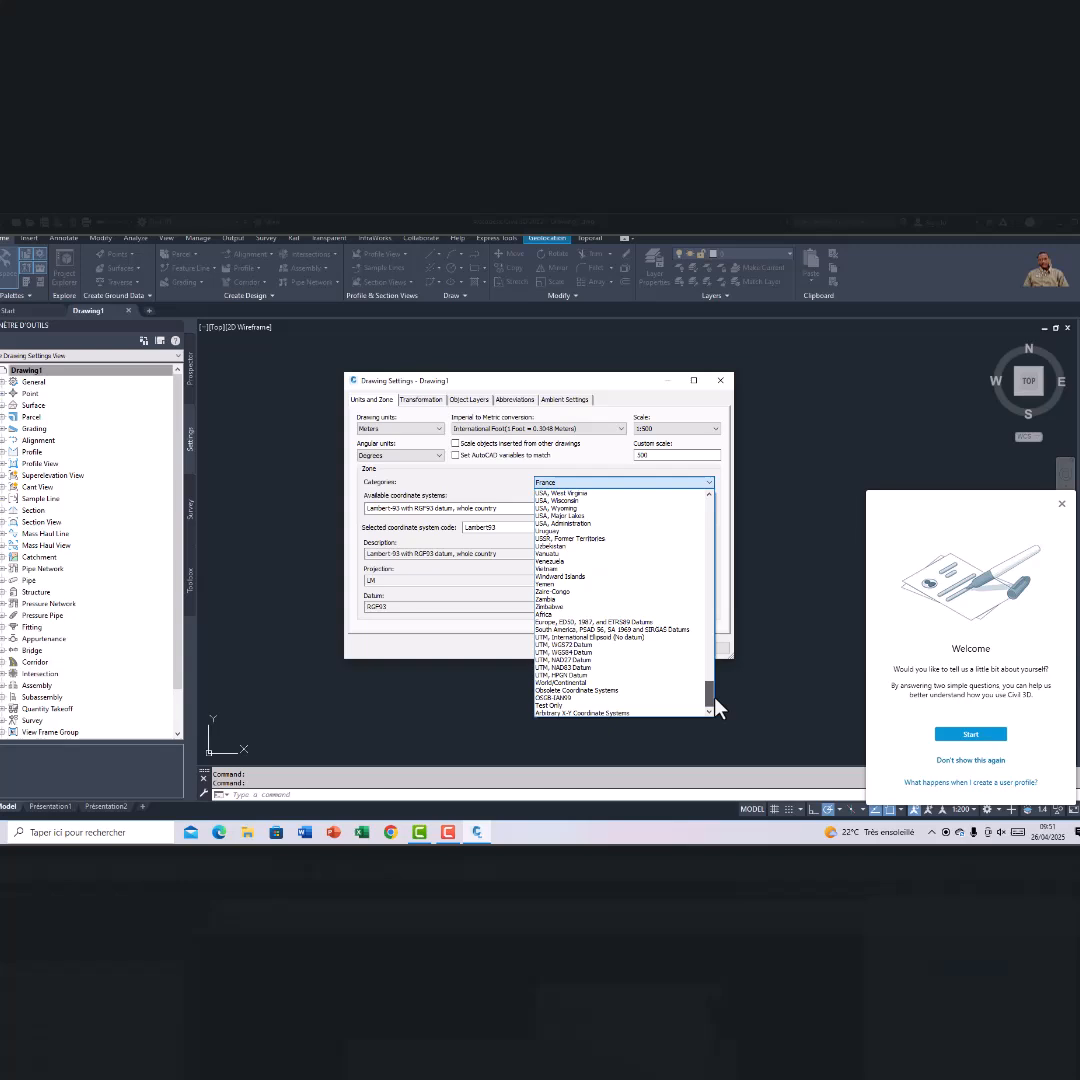
left_click(587, 653)
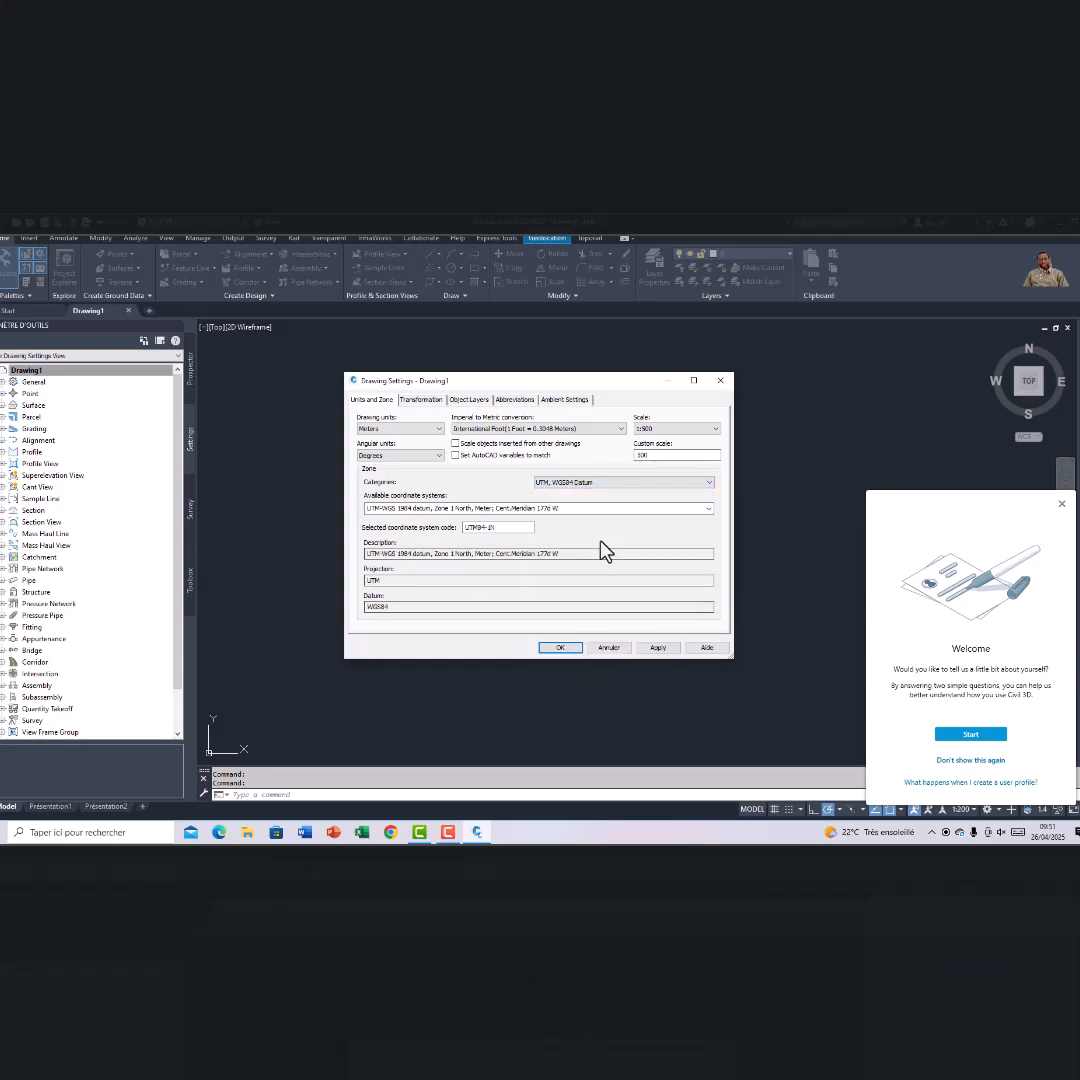
left_click(708, 509)
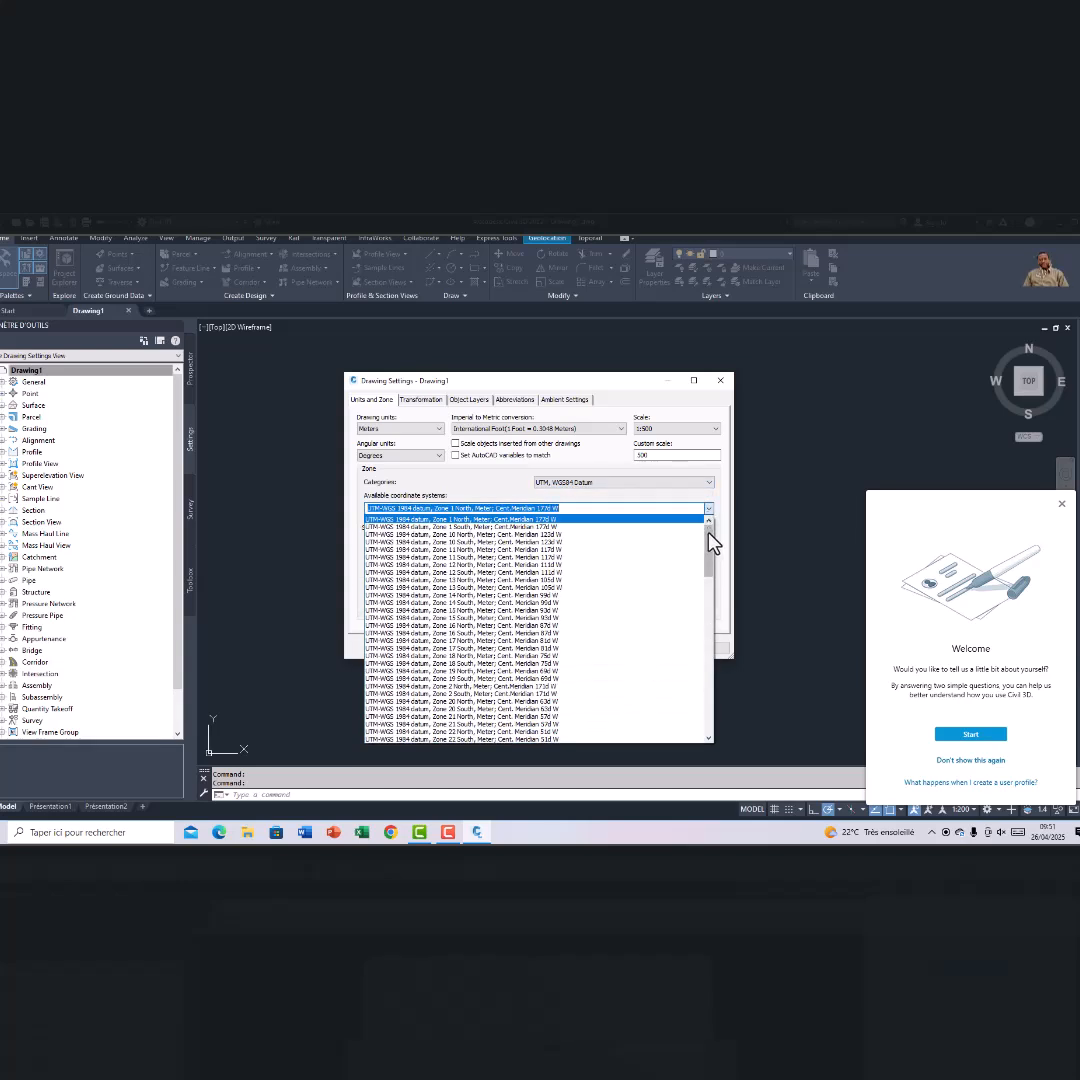
left_click_drag(710, 540, 699, 605)
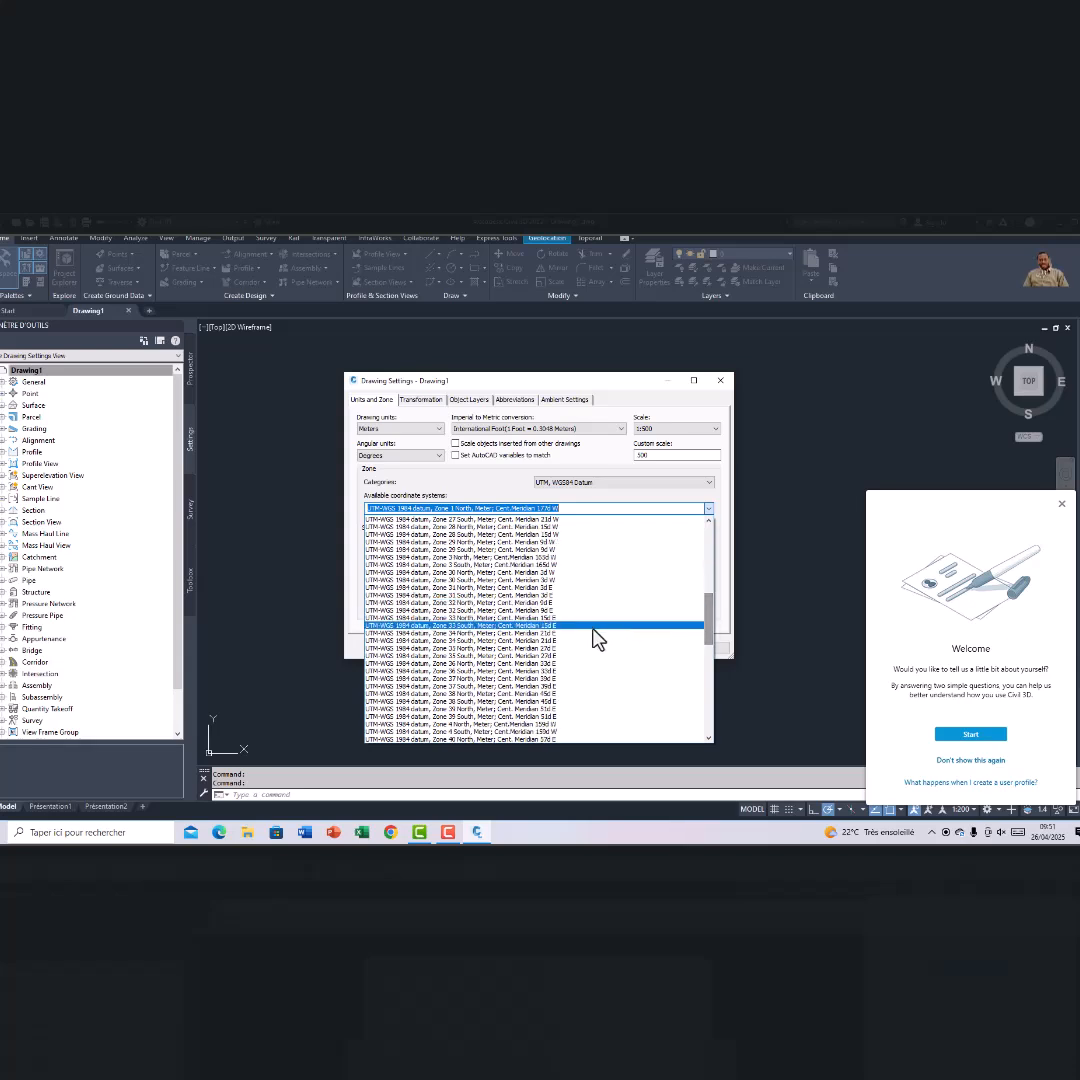
left_click(533, 657)
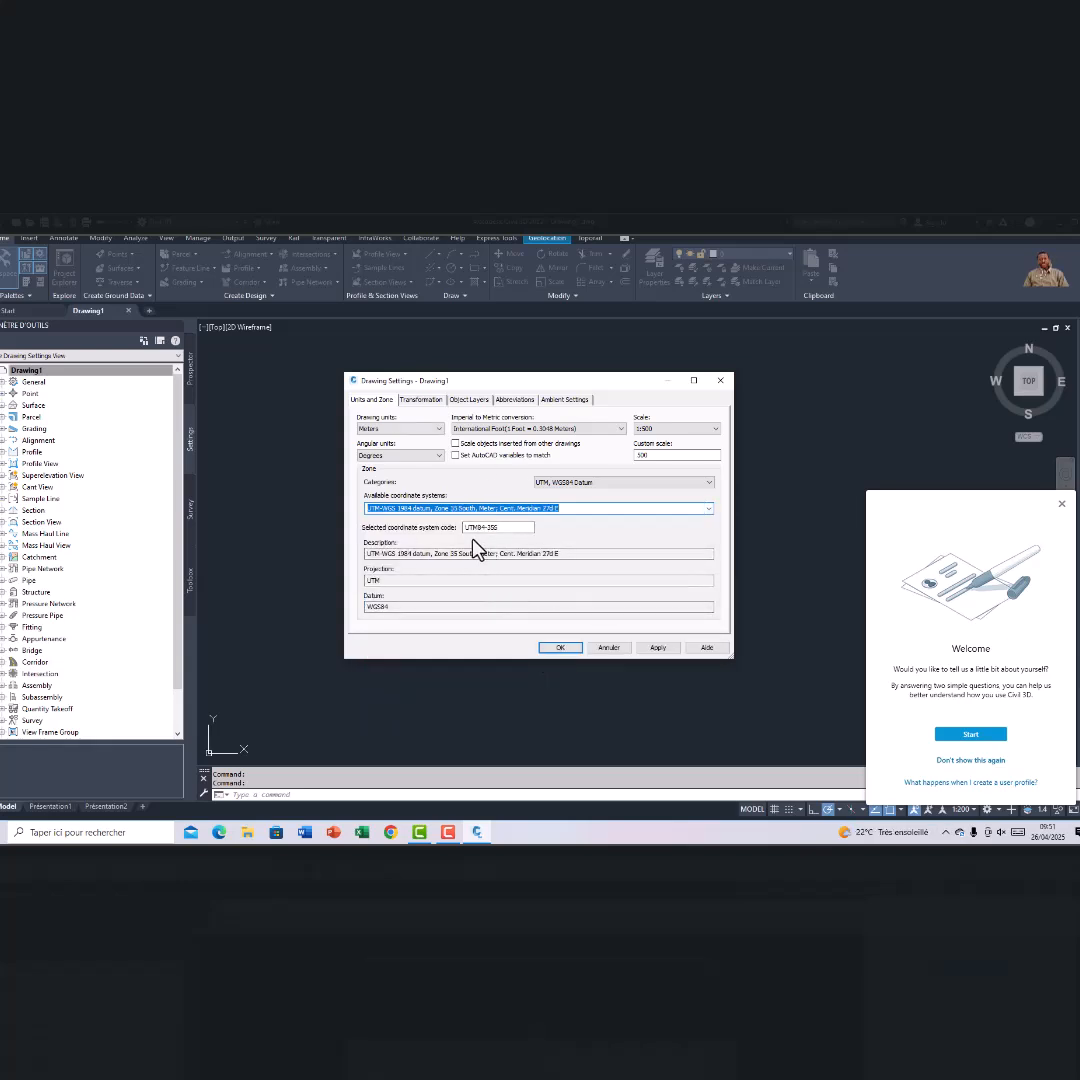
left_click(648, 649)
left_click(566, 650)
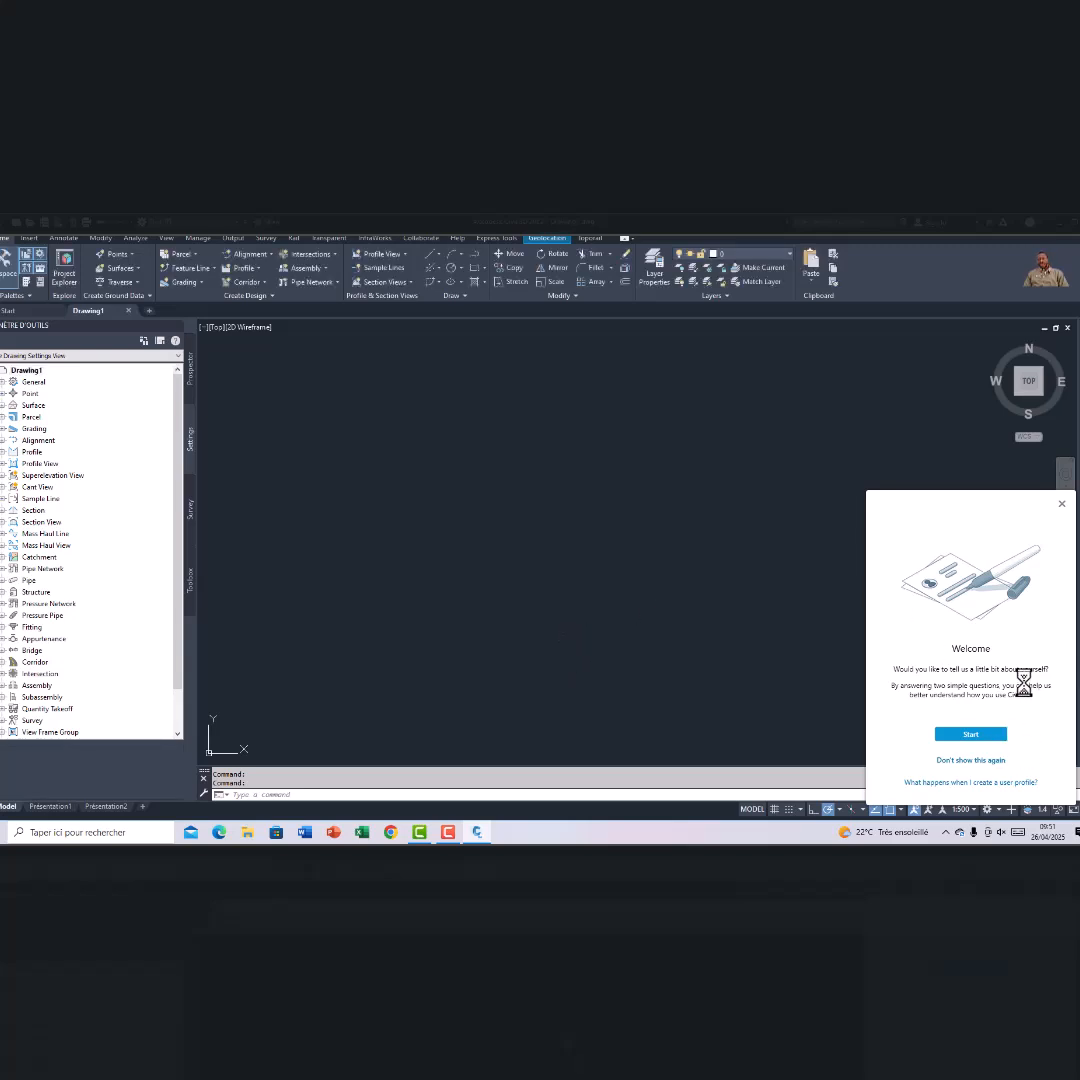
Enable the cursor coordinates display in the status bar and dismiss the Welcome pop-up
left_click_drag(1003, 520, 853, 492)
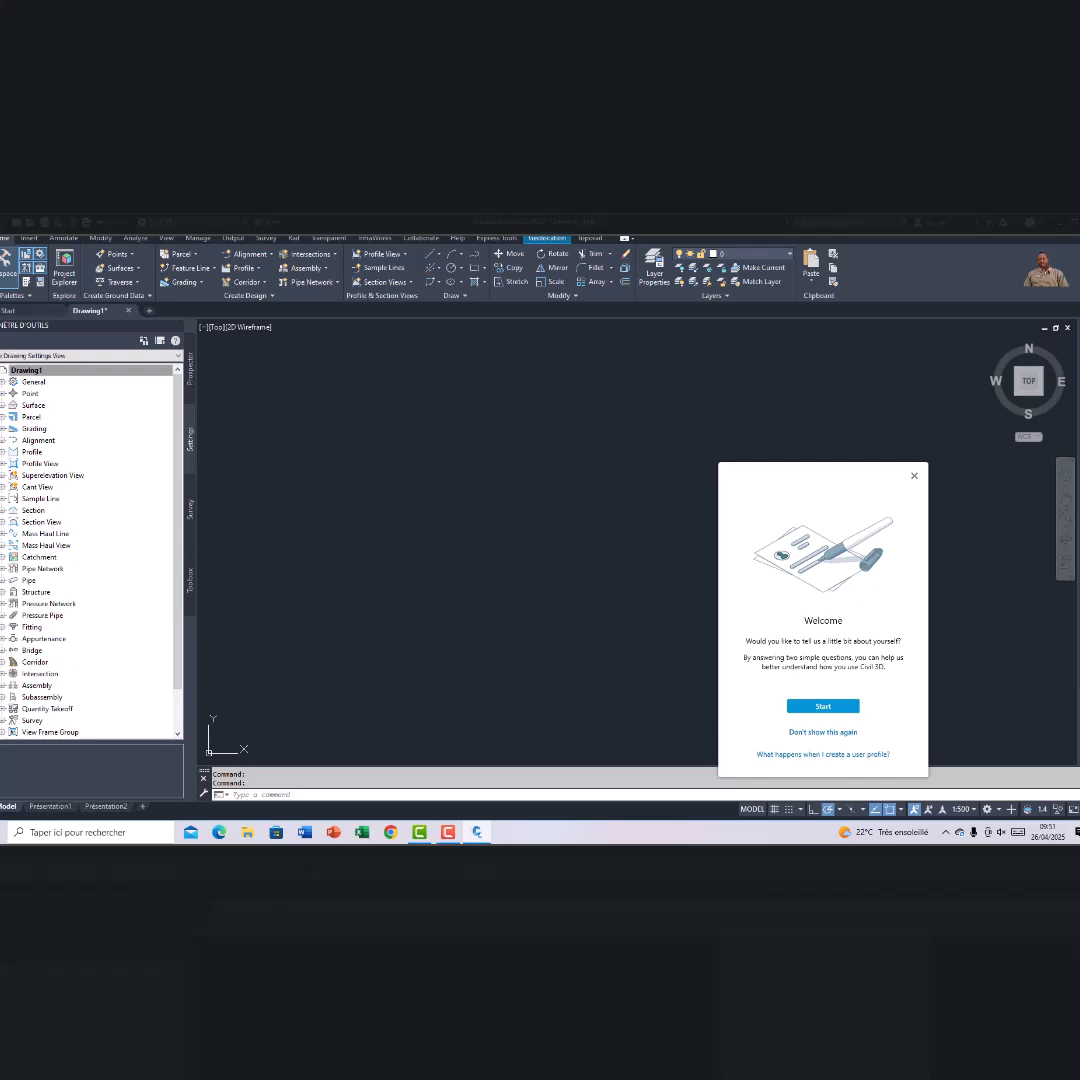
left_click(1074, 809)
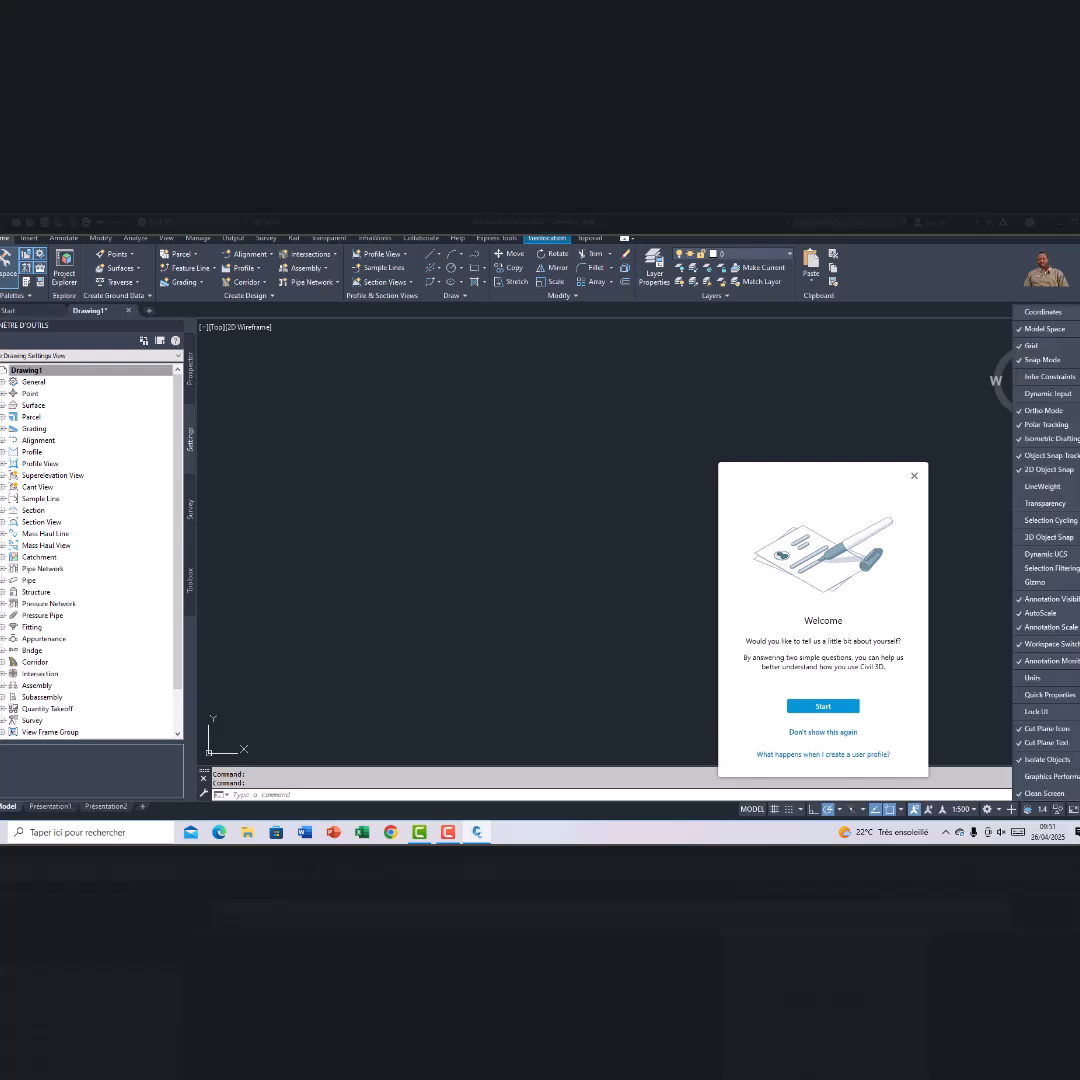
left_click(1053, 315)
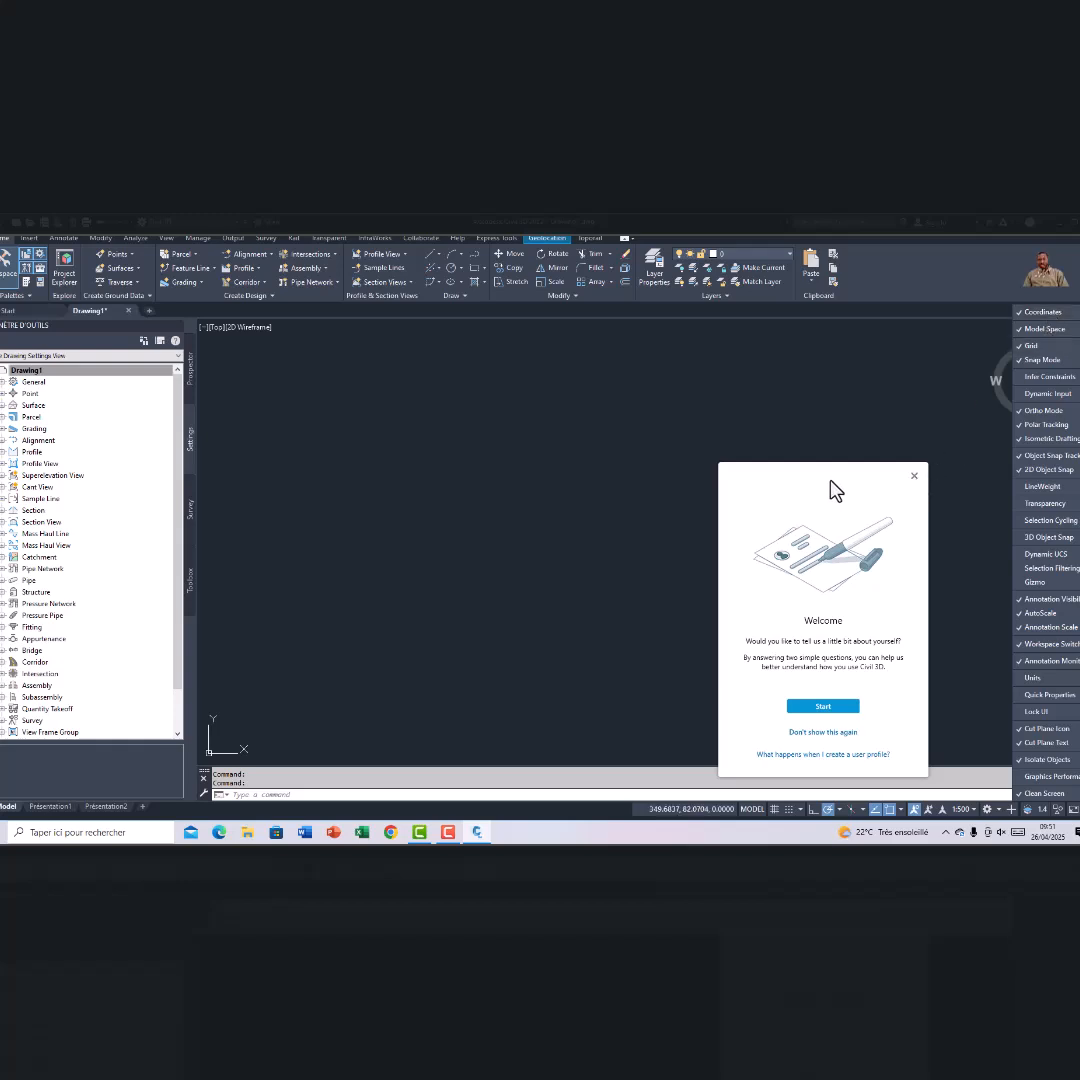
left_click(916, 485)
left_click(914, 478)
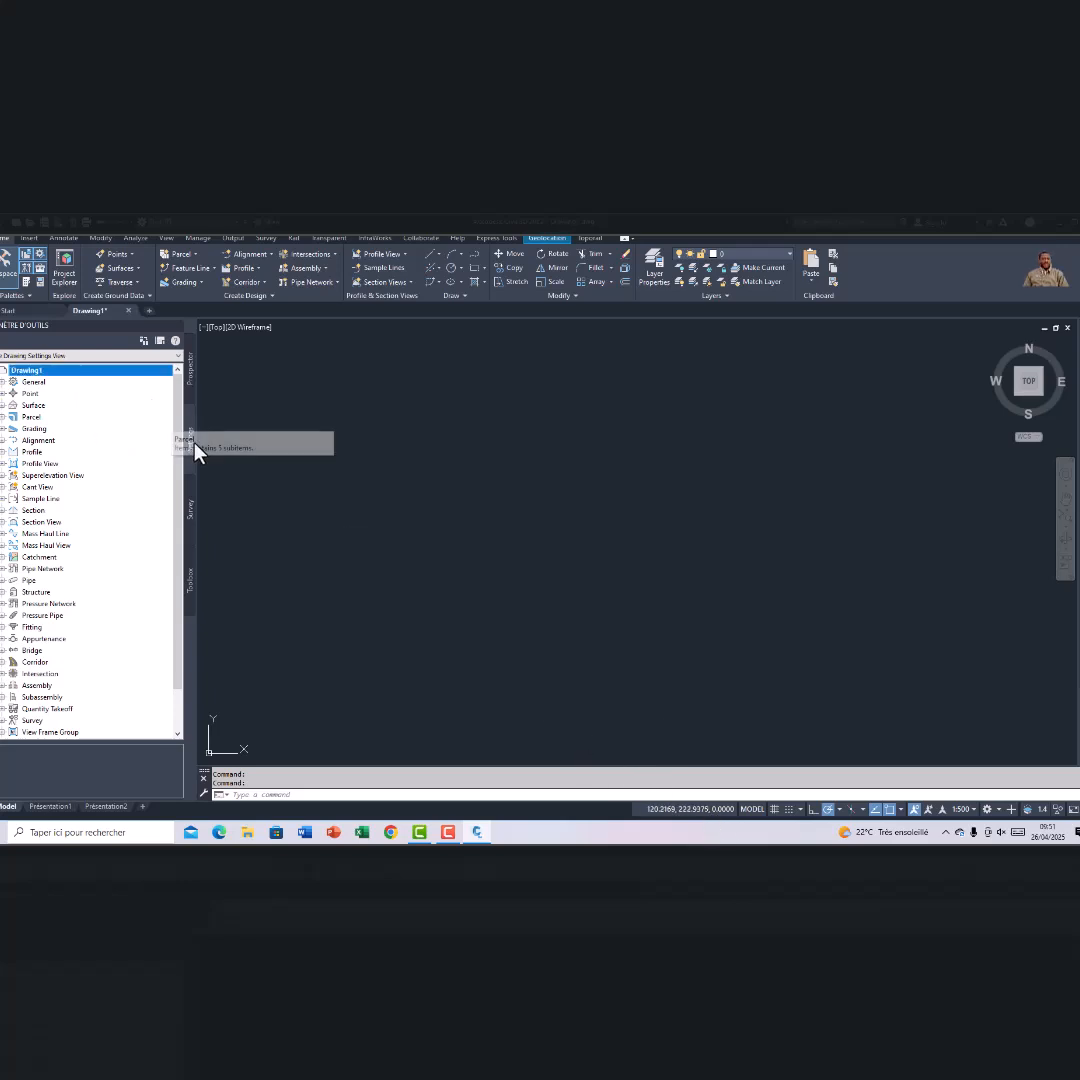
Create a point group named tn with its default styles and expand the drawing's list of point groups
left_click(190, 390)
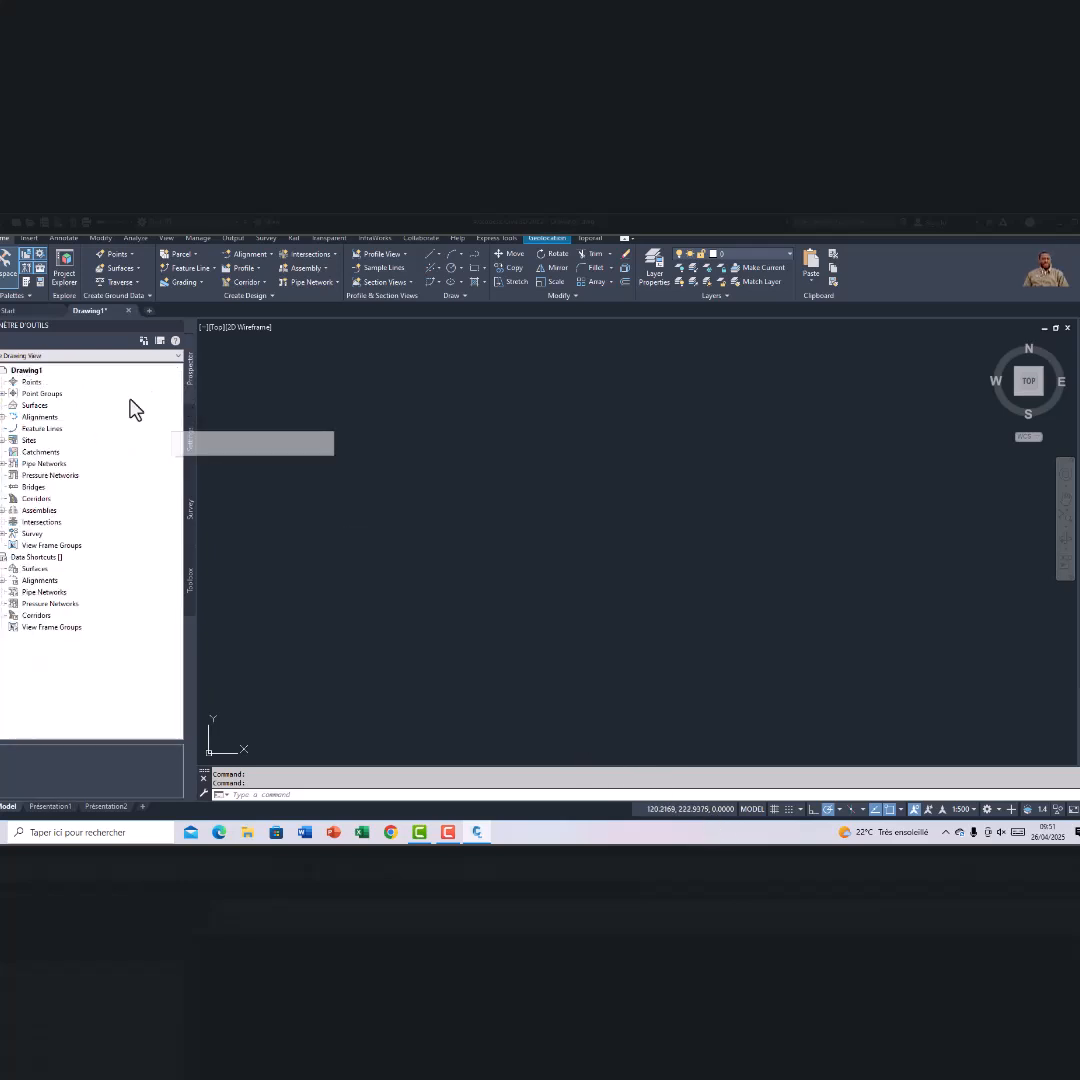
left_click(40, 394)
right_click(50, 394)
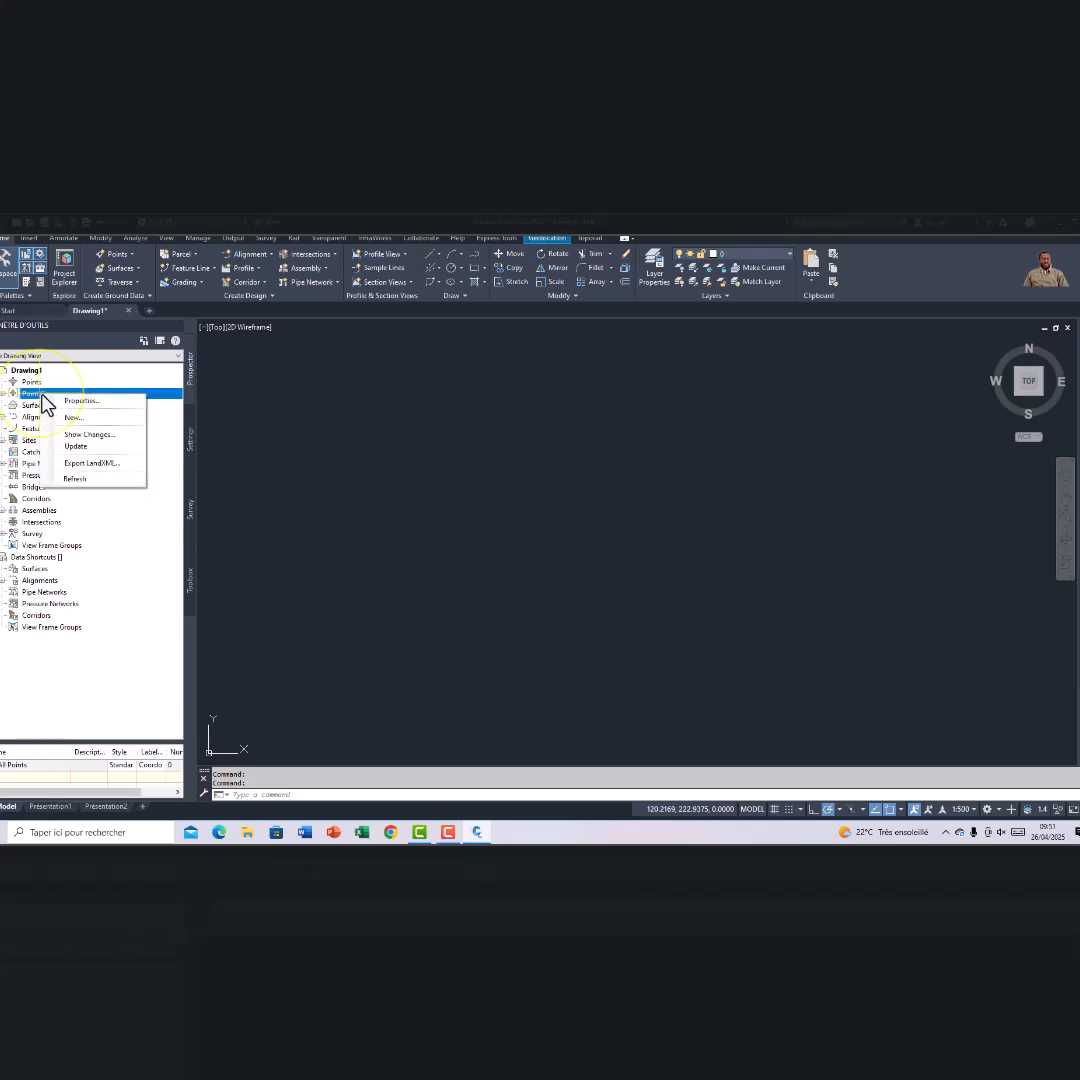
left_click(83, 418)
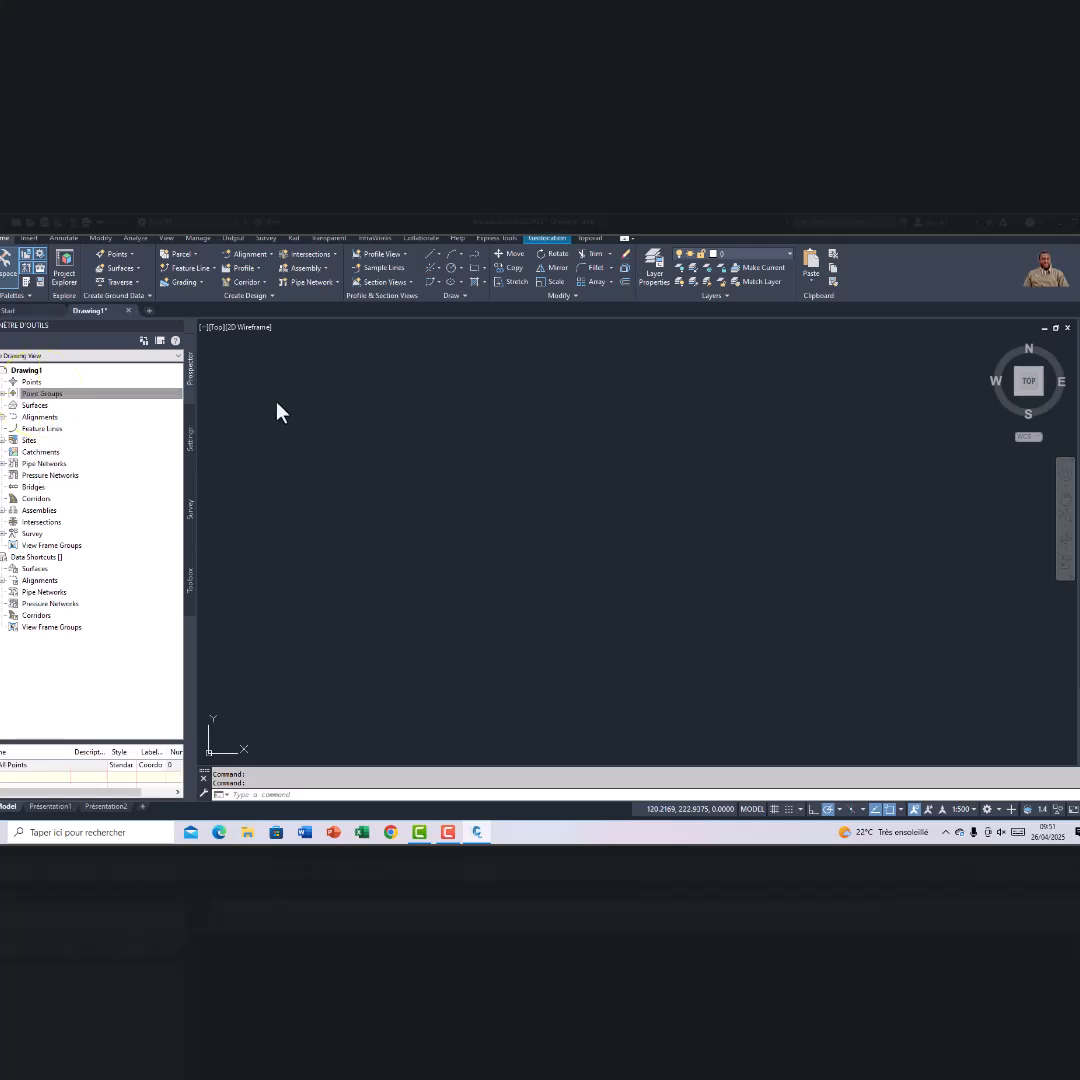
left_click(436, 433)
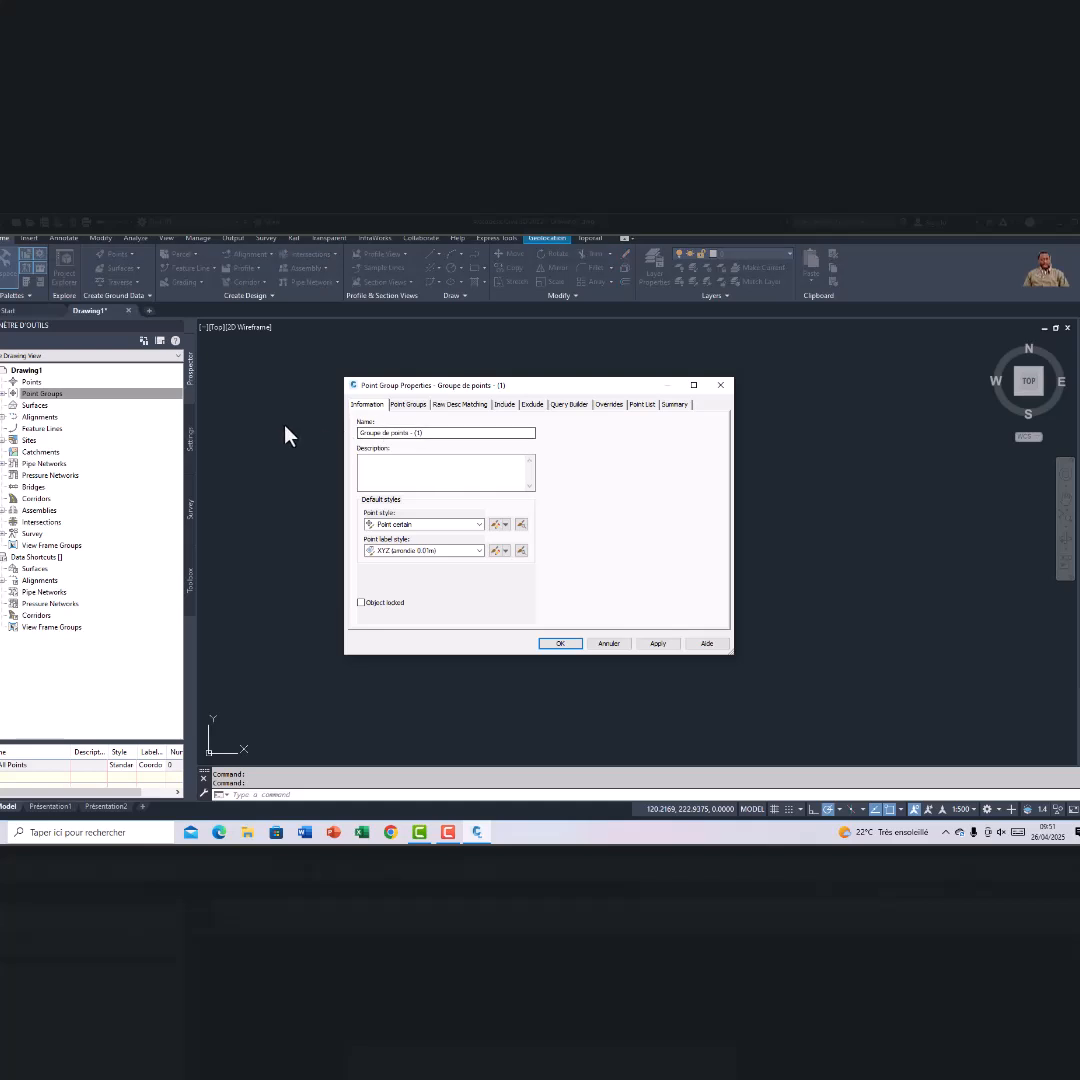
left_click_drag(426, 434, 358, 437)
key("BackSpace")
type("1")
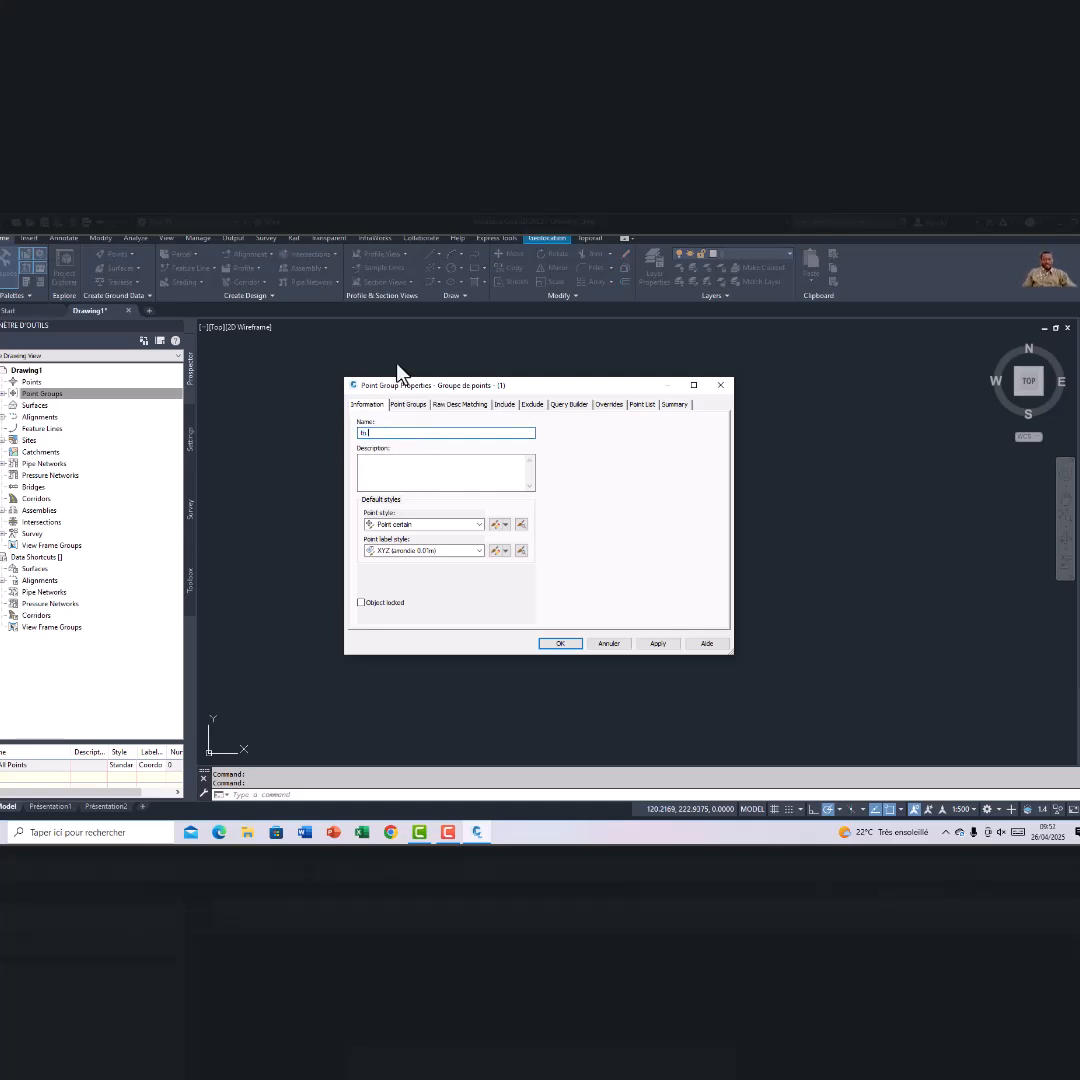
left_click(656, 644)
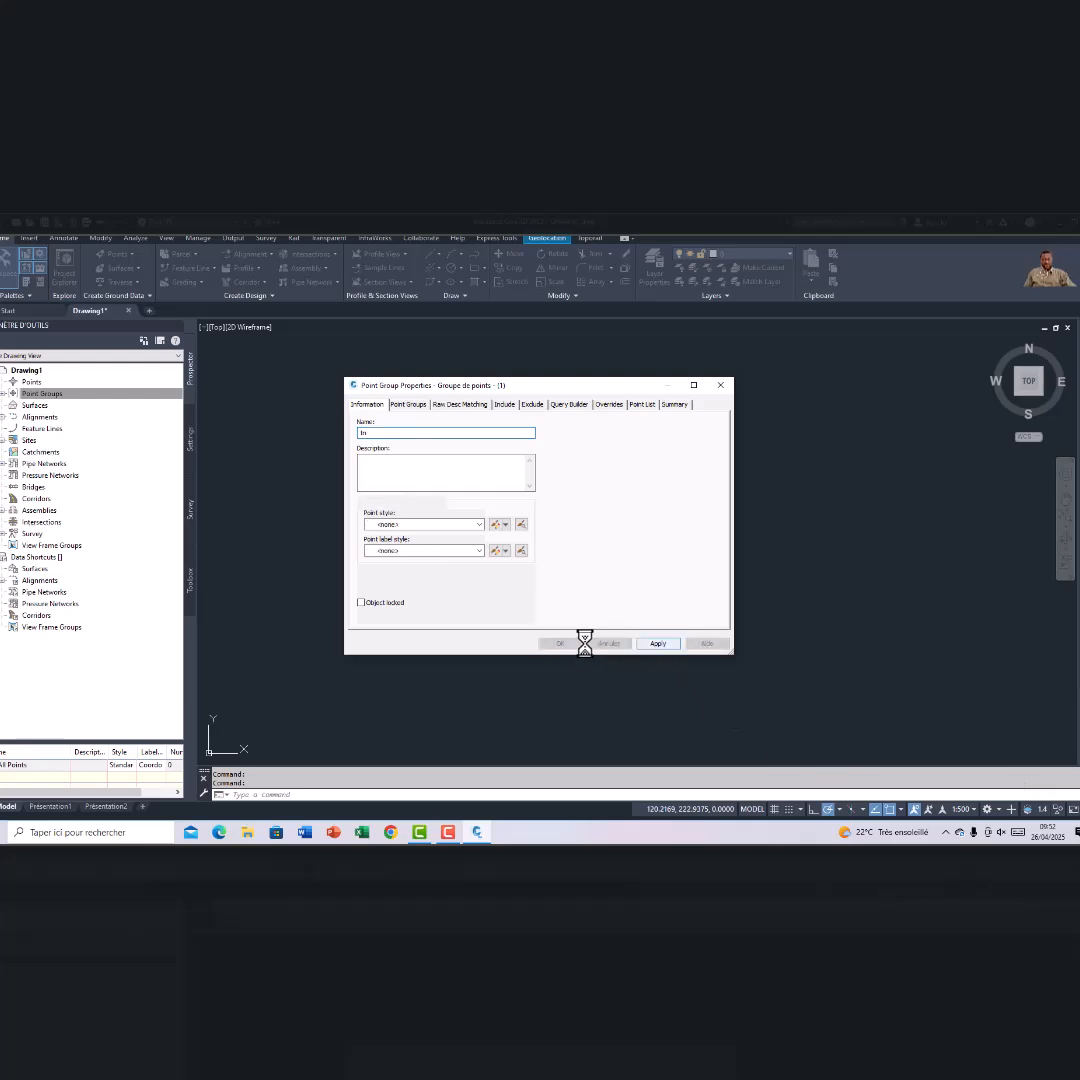
left_click(562, 644)
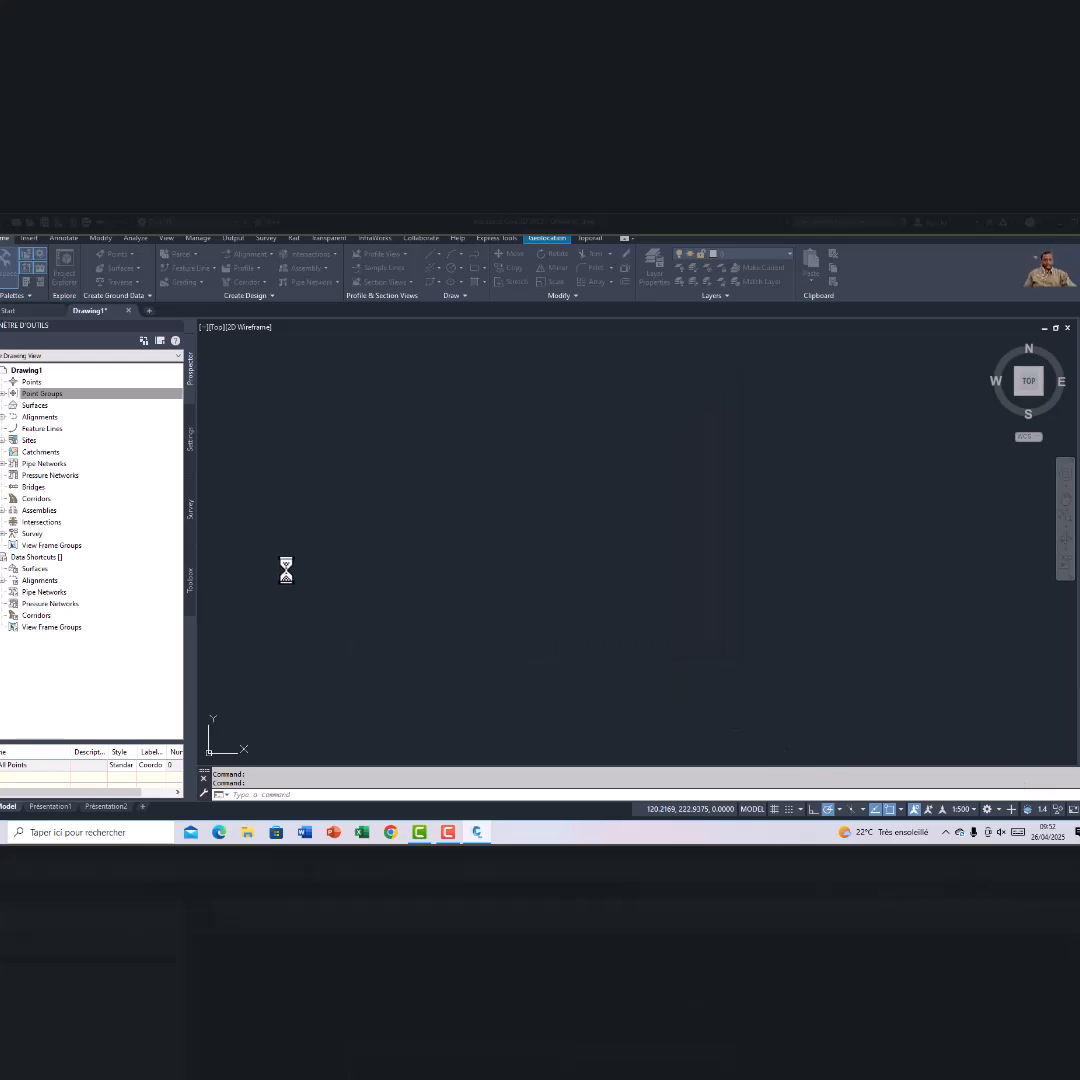
left_click(4, 393)
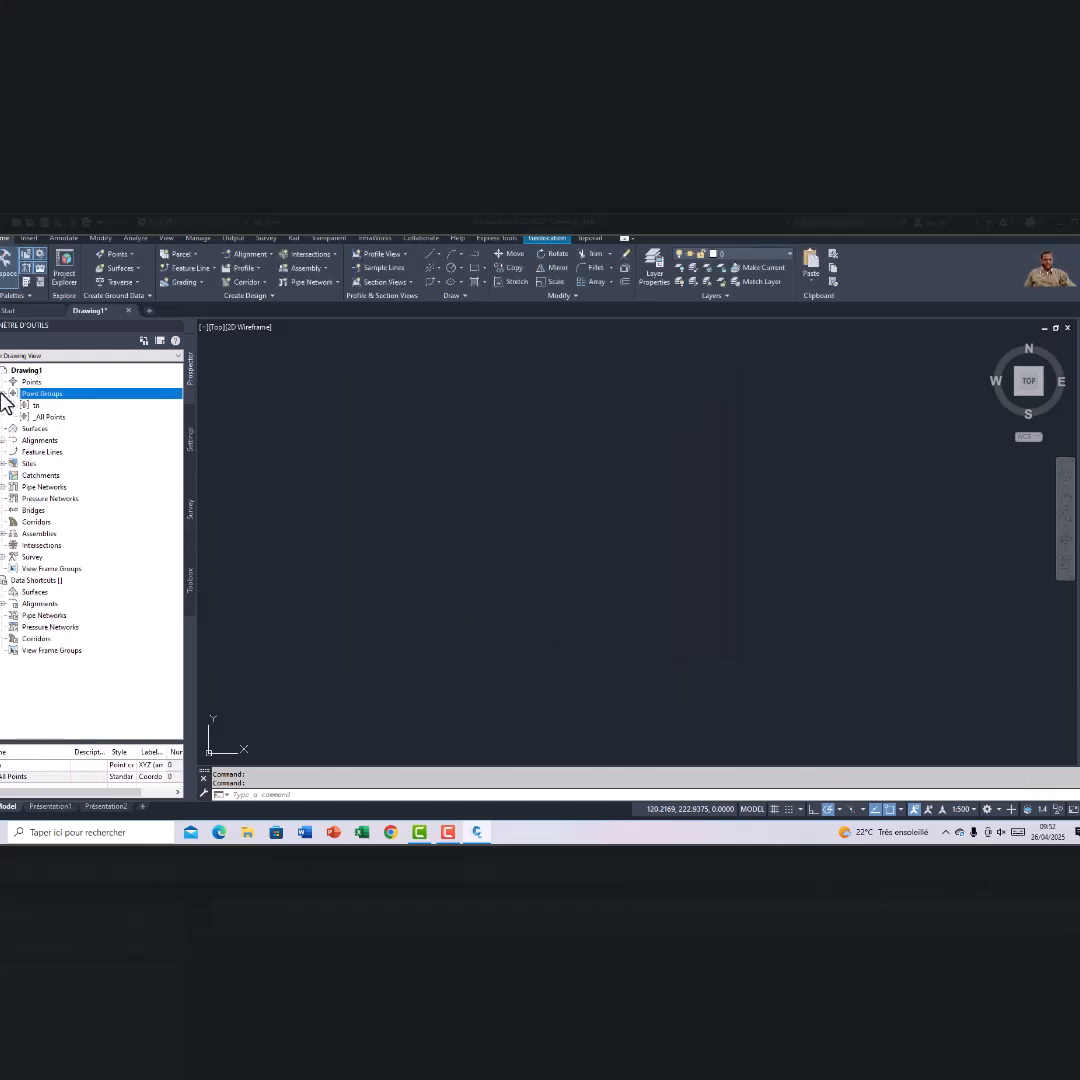
Create a TIN surface named Surface tn, keeping its default style and render material
left_click(33, 430)
right_click(33, 437)
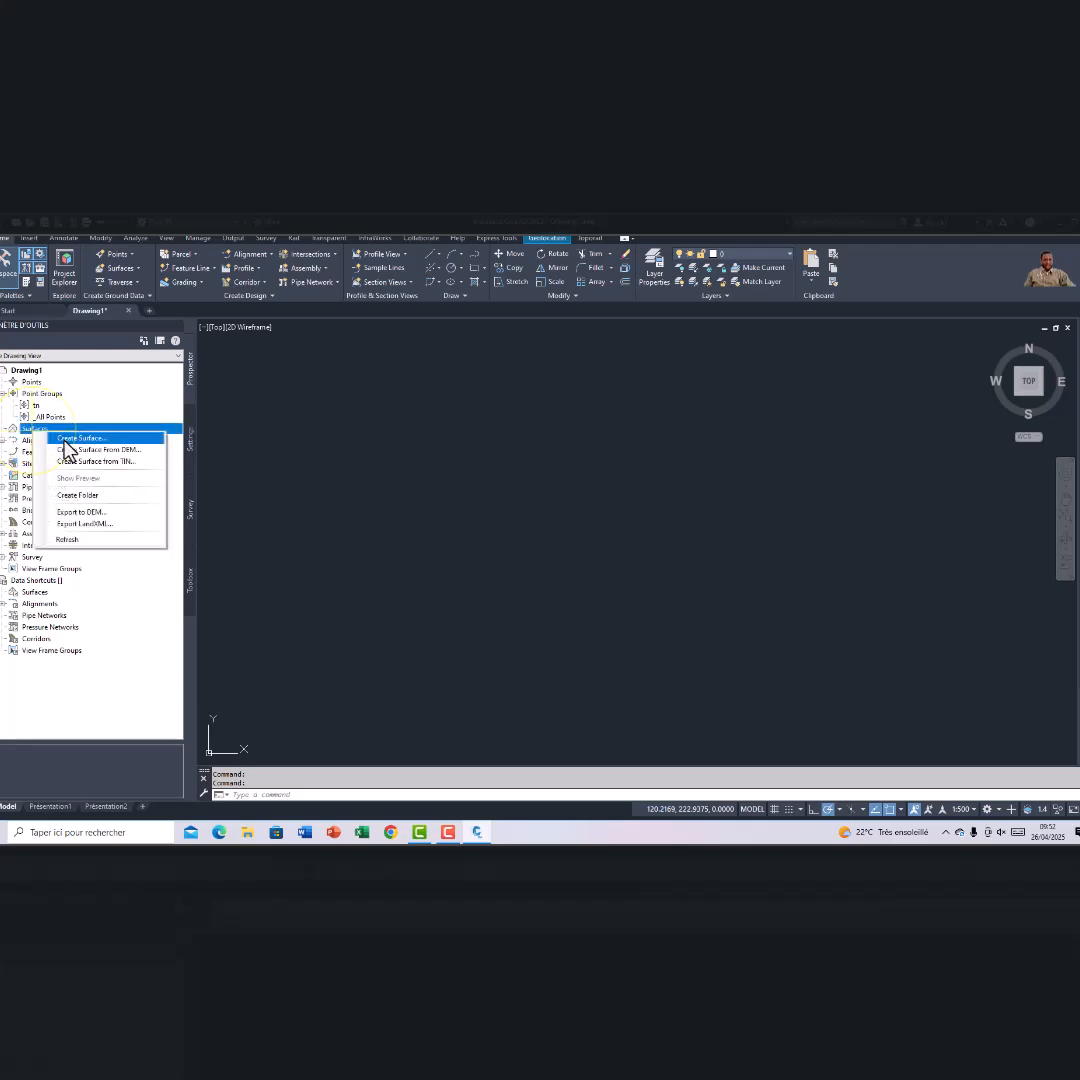
left_click(67, 450)
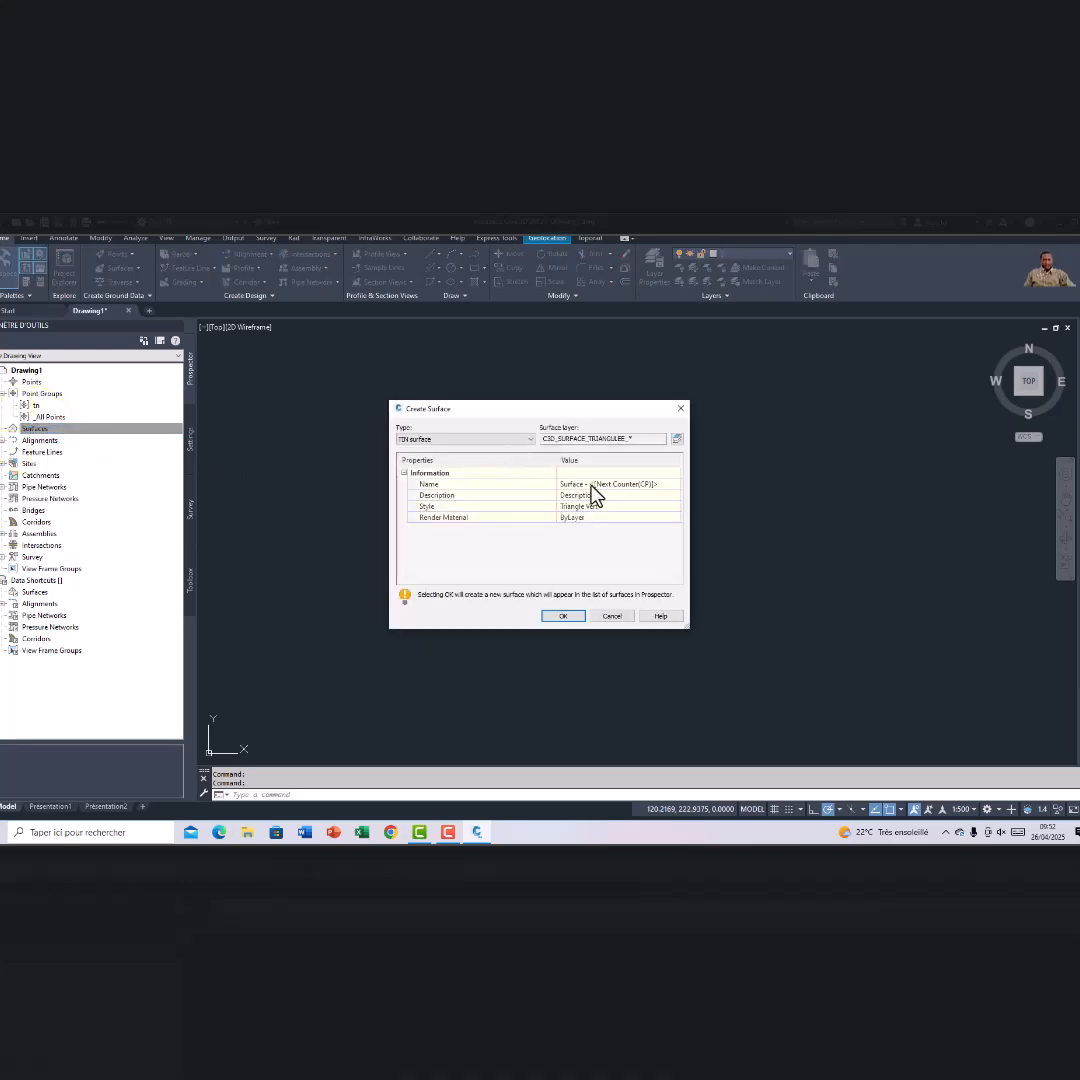
left_click(592, 486)
left_click(657, 486)
left_click_drag(657, 486, 574, 487)
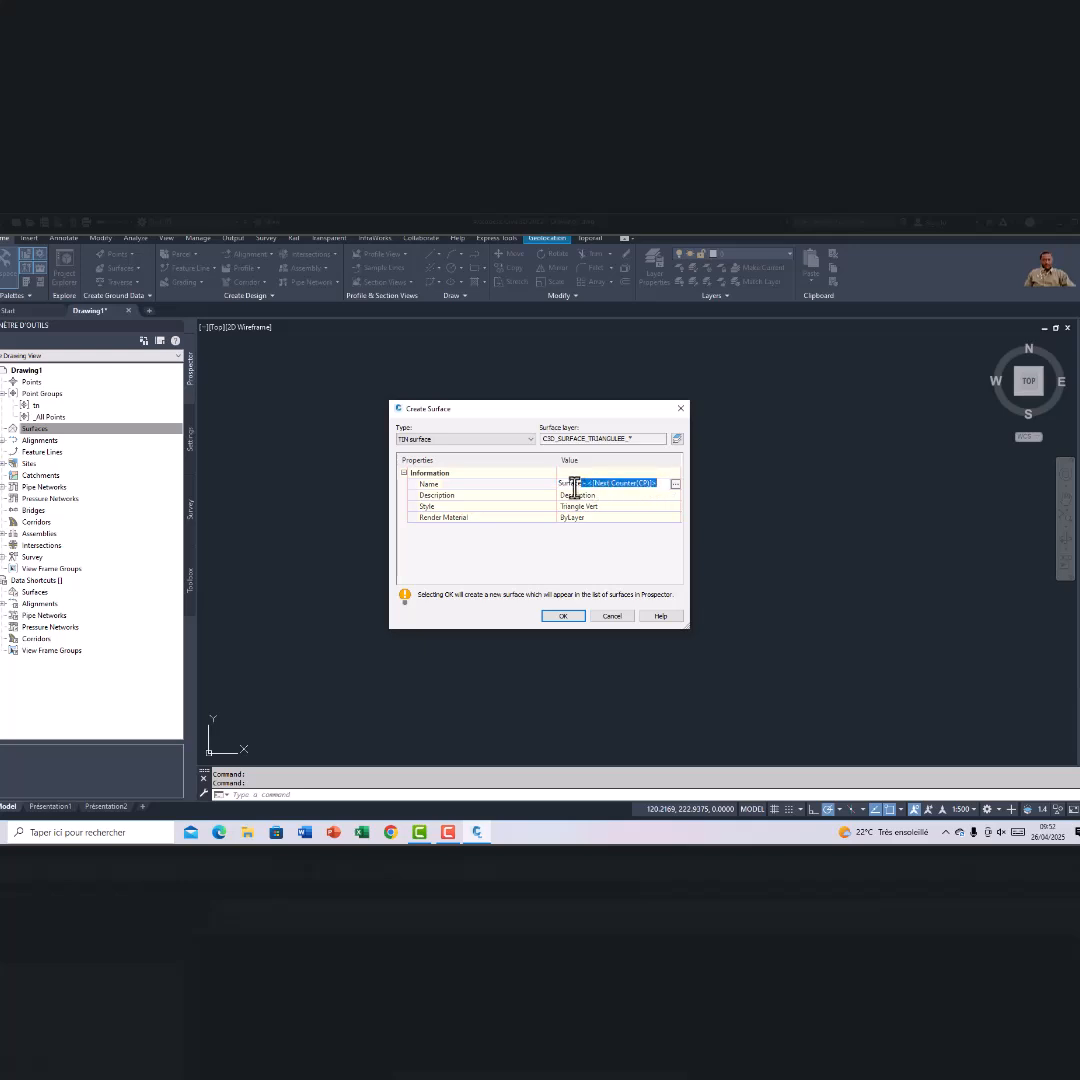
key("BackSpace")
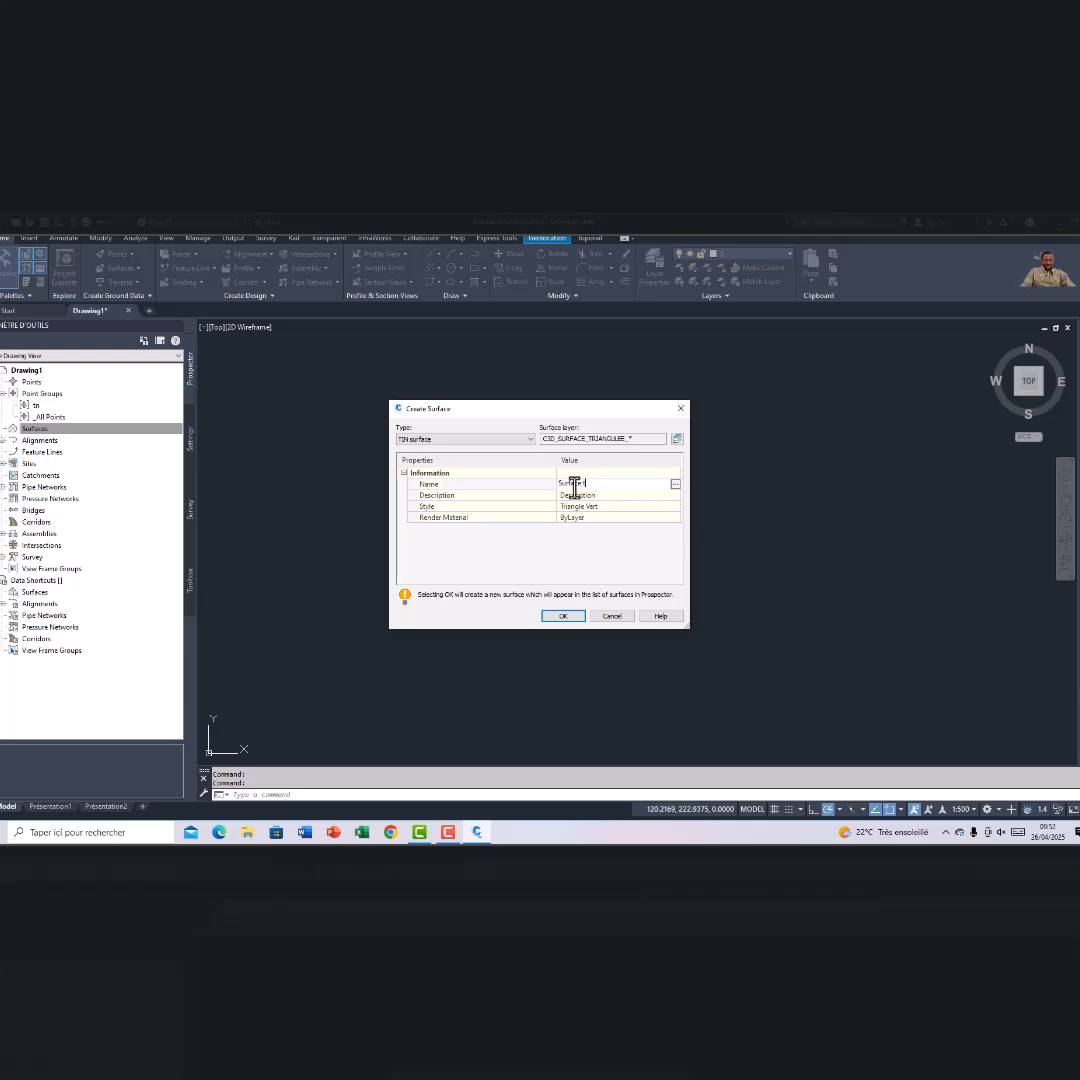
left_click(578, 619)
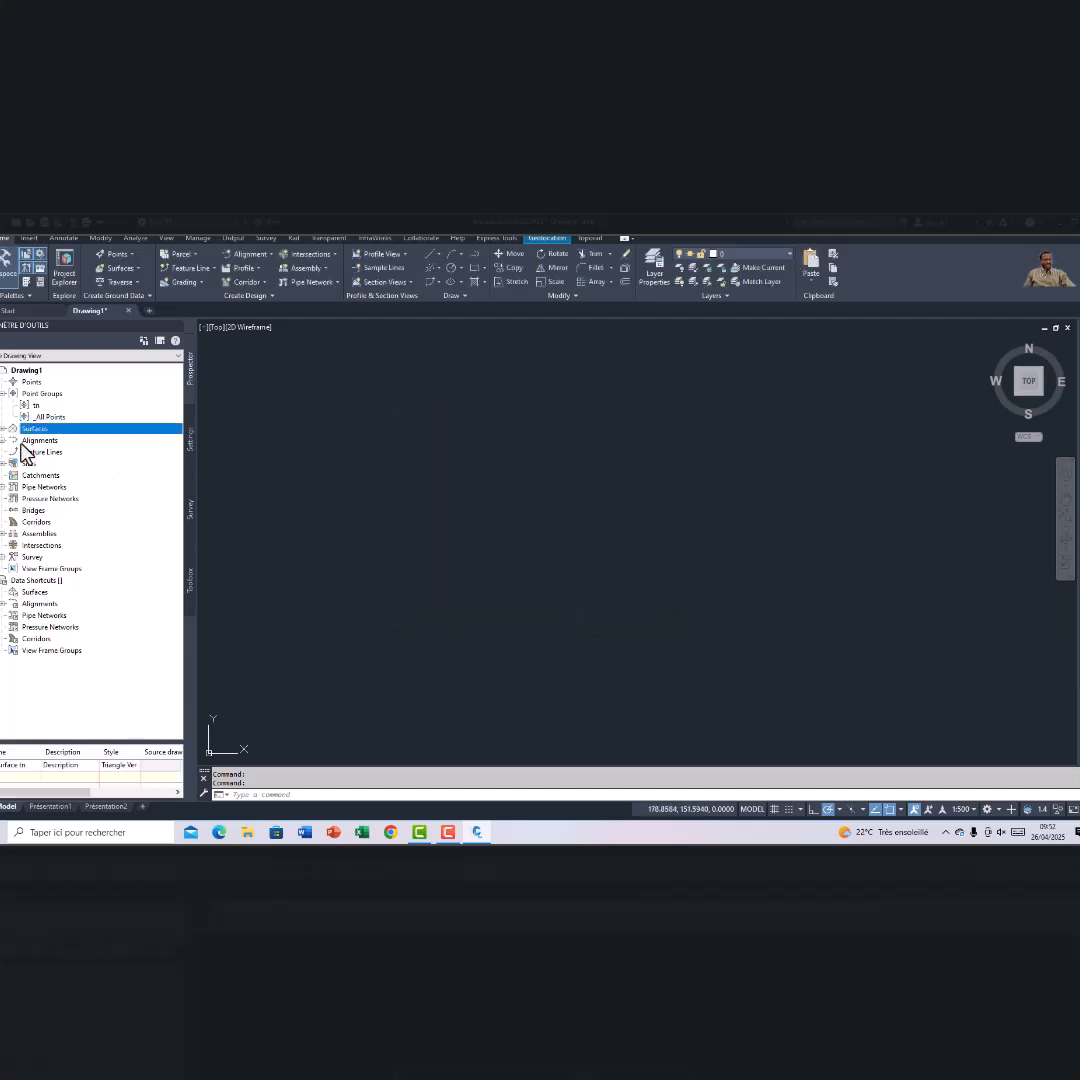
Start a point import into the drawing and add the text file AXE 18 from the Desktop as its source
left_click(38, 383)
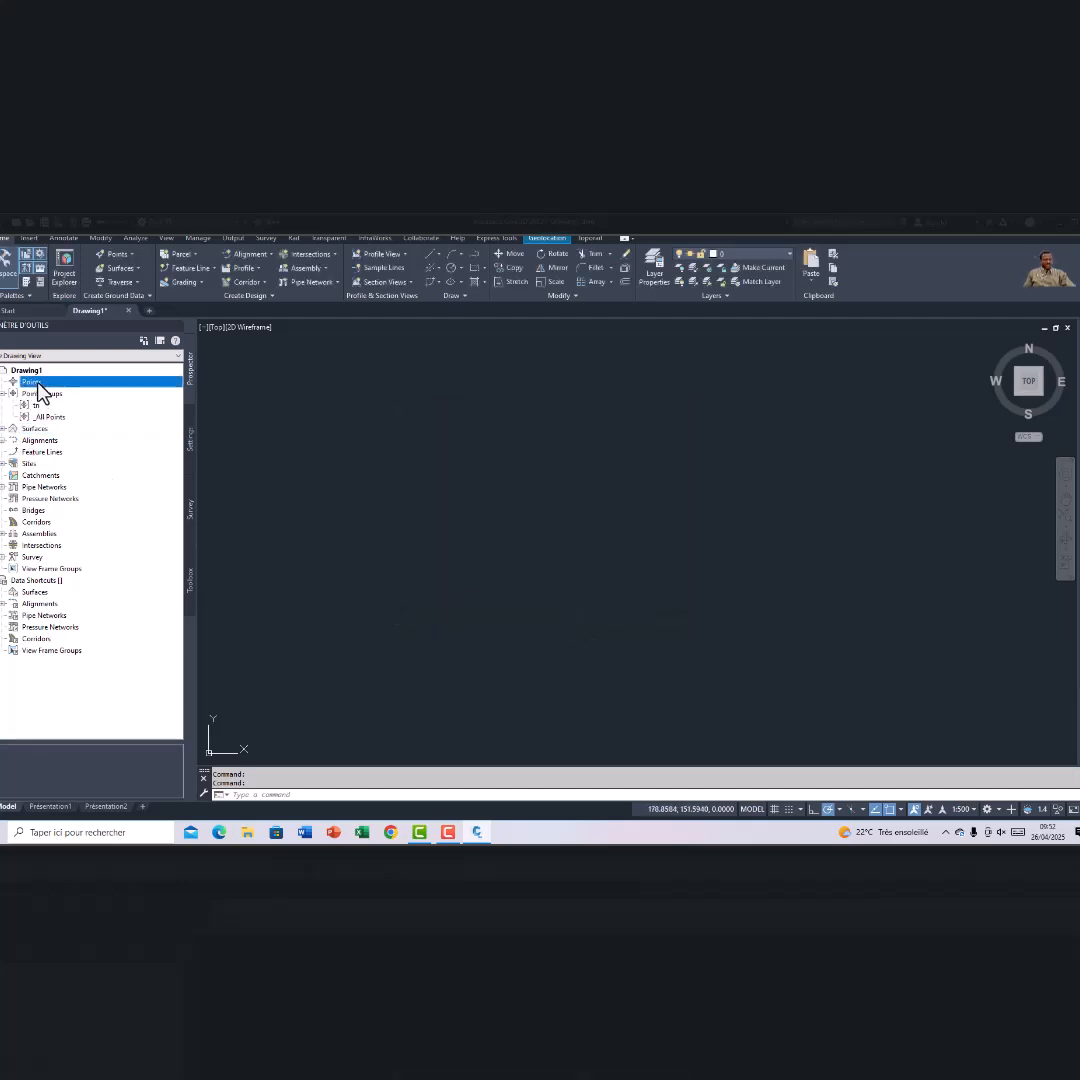
right_click(38, 383)
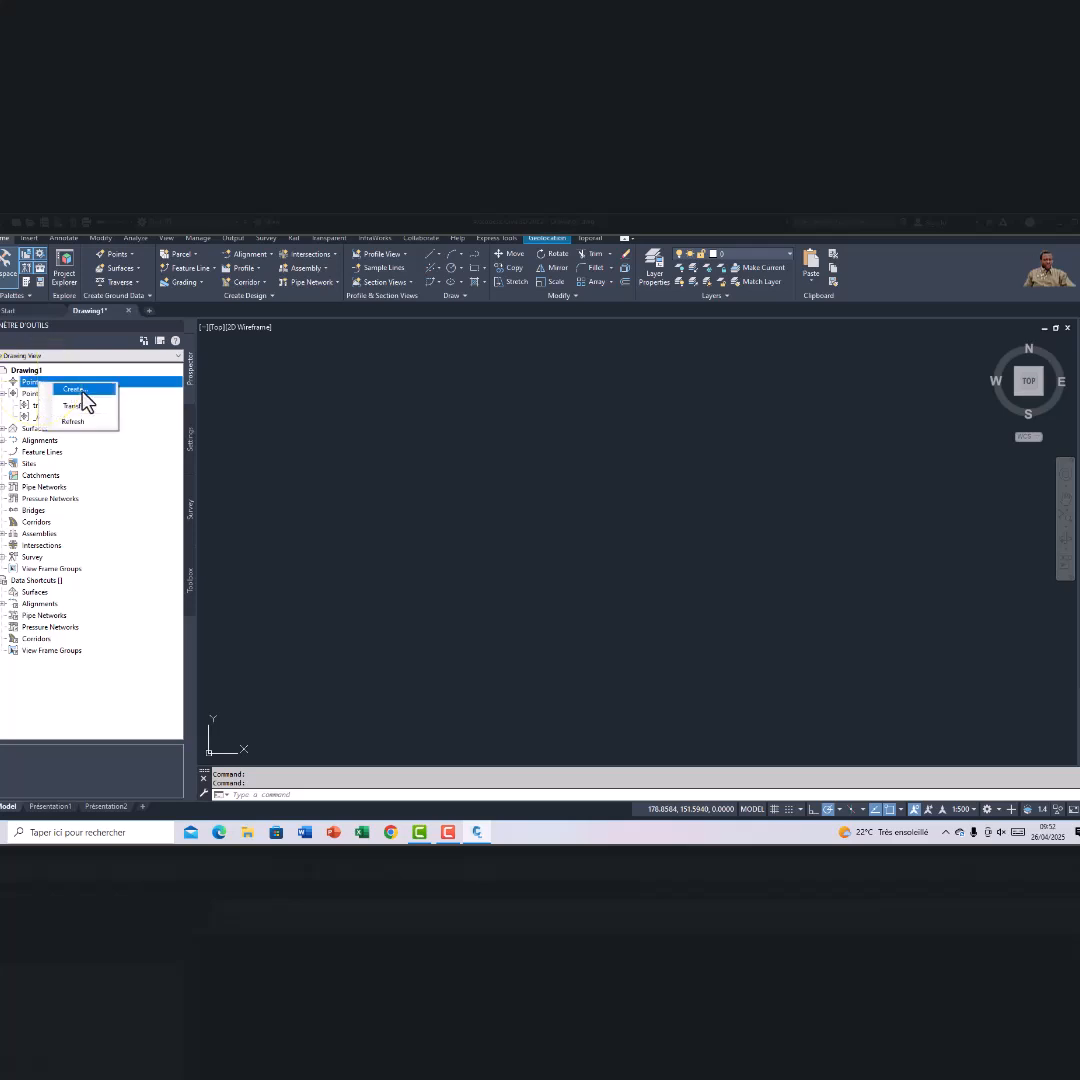
left_click(82, 391)
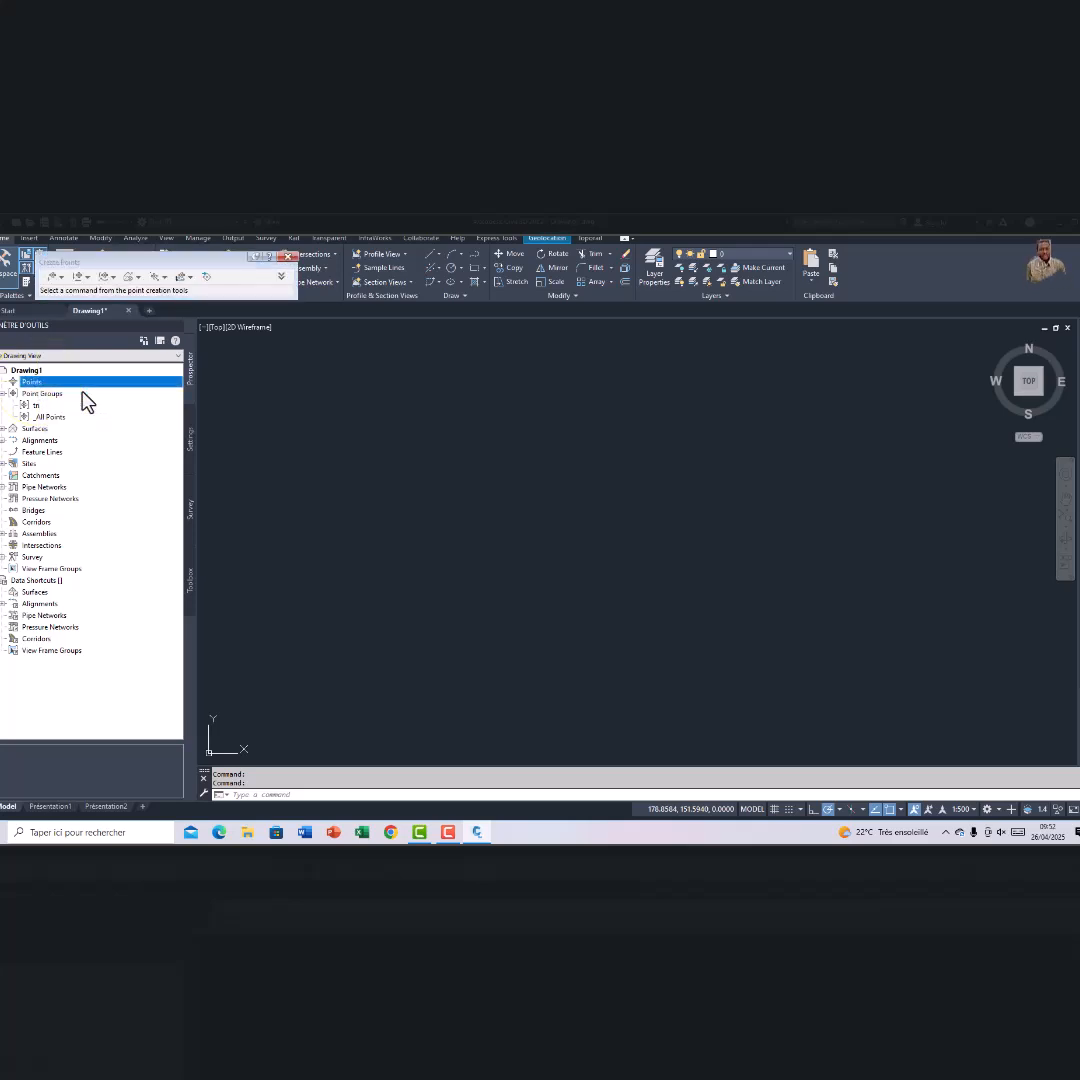
left_click(206, 279)
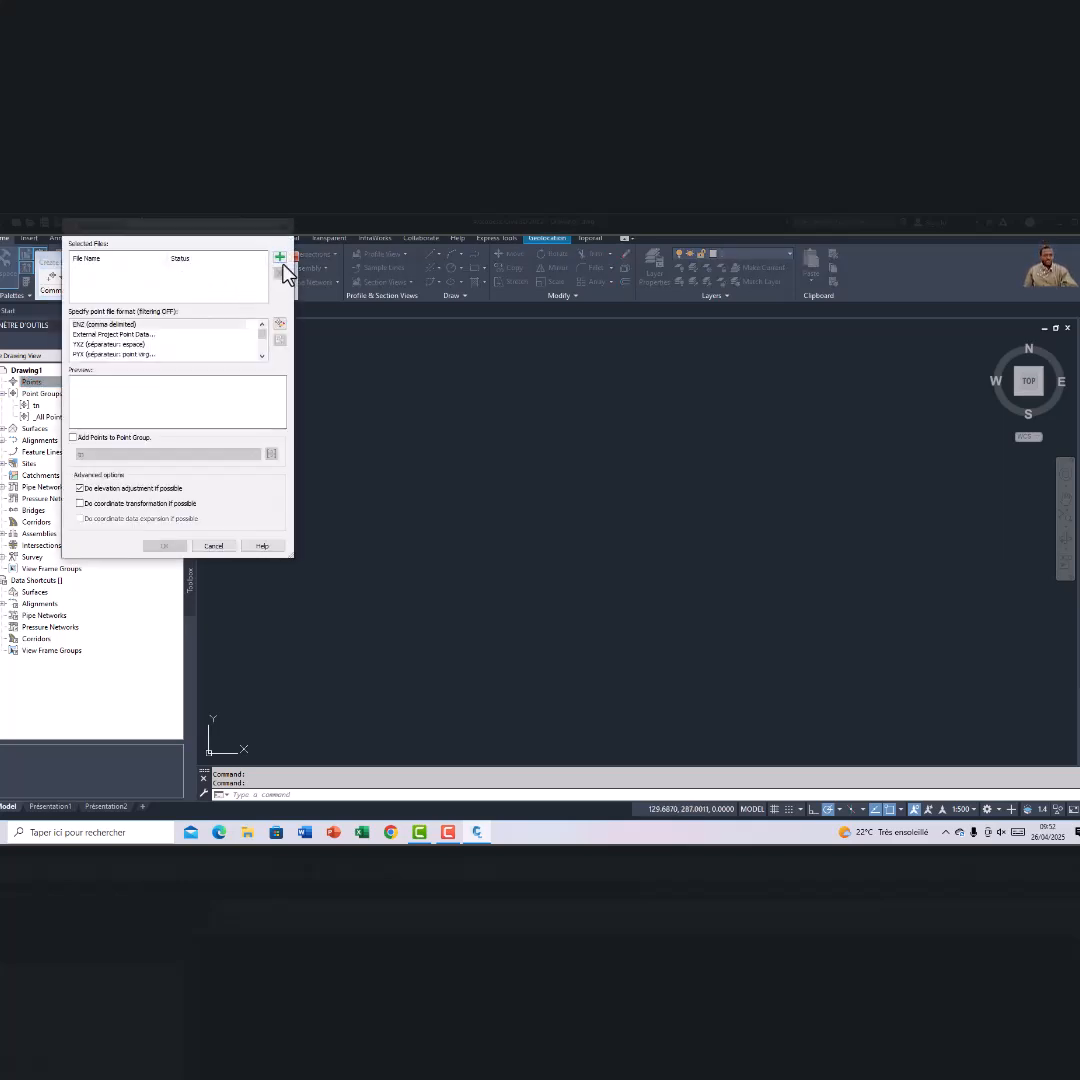
left_click(280, 258)
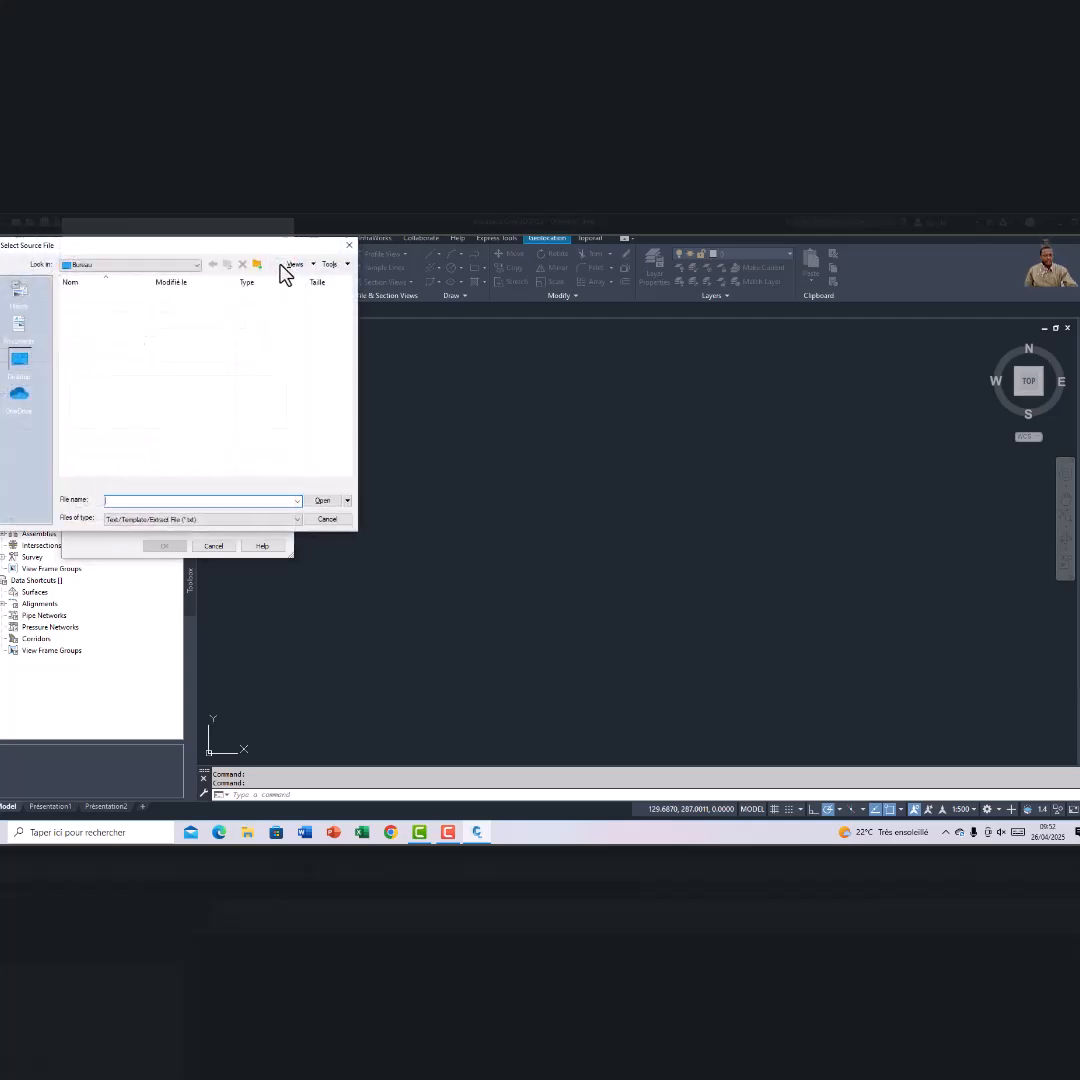
scroll(246, 340, "down", 4)
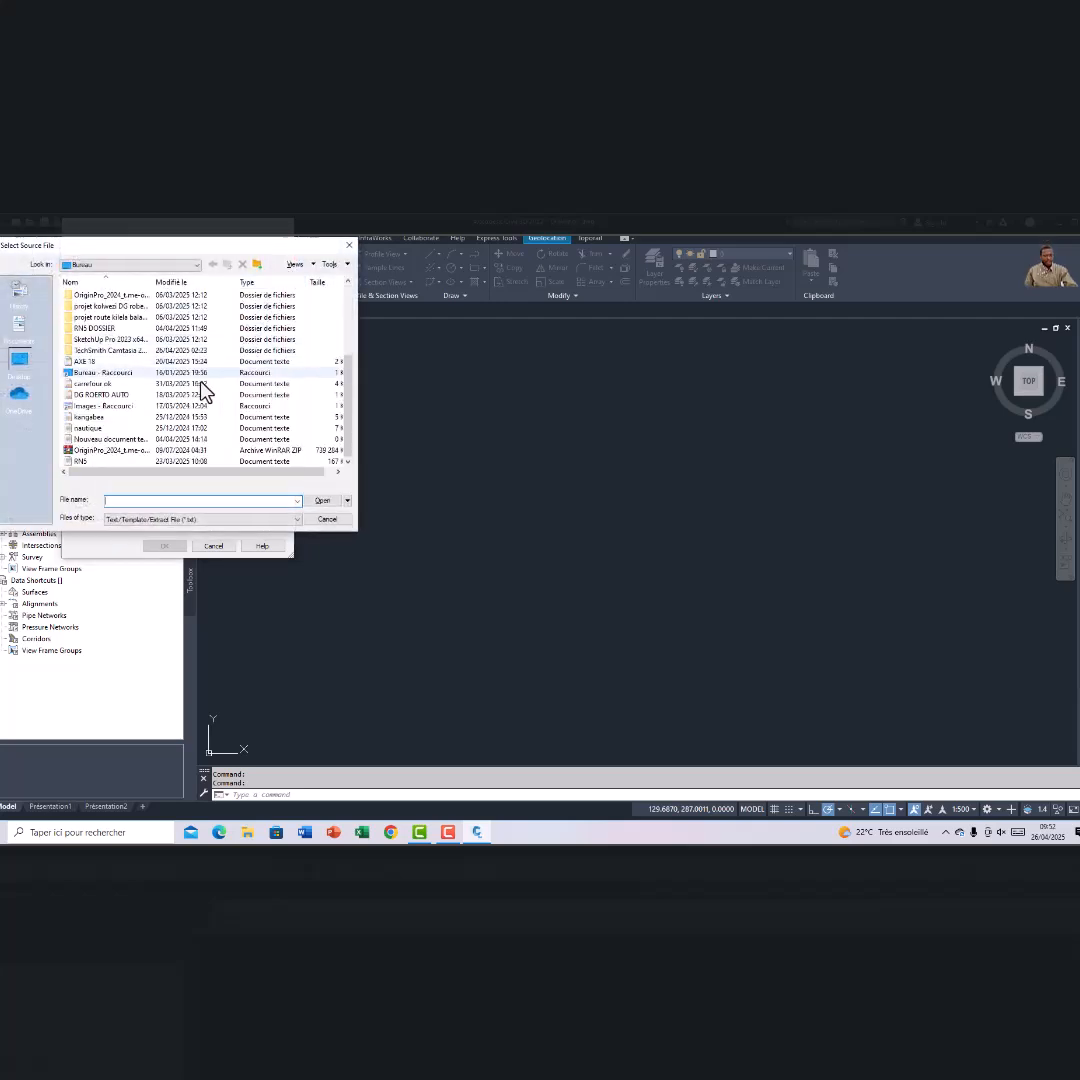
left_click(88, 362)
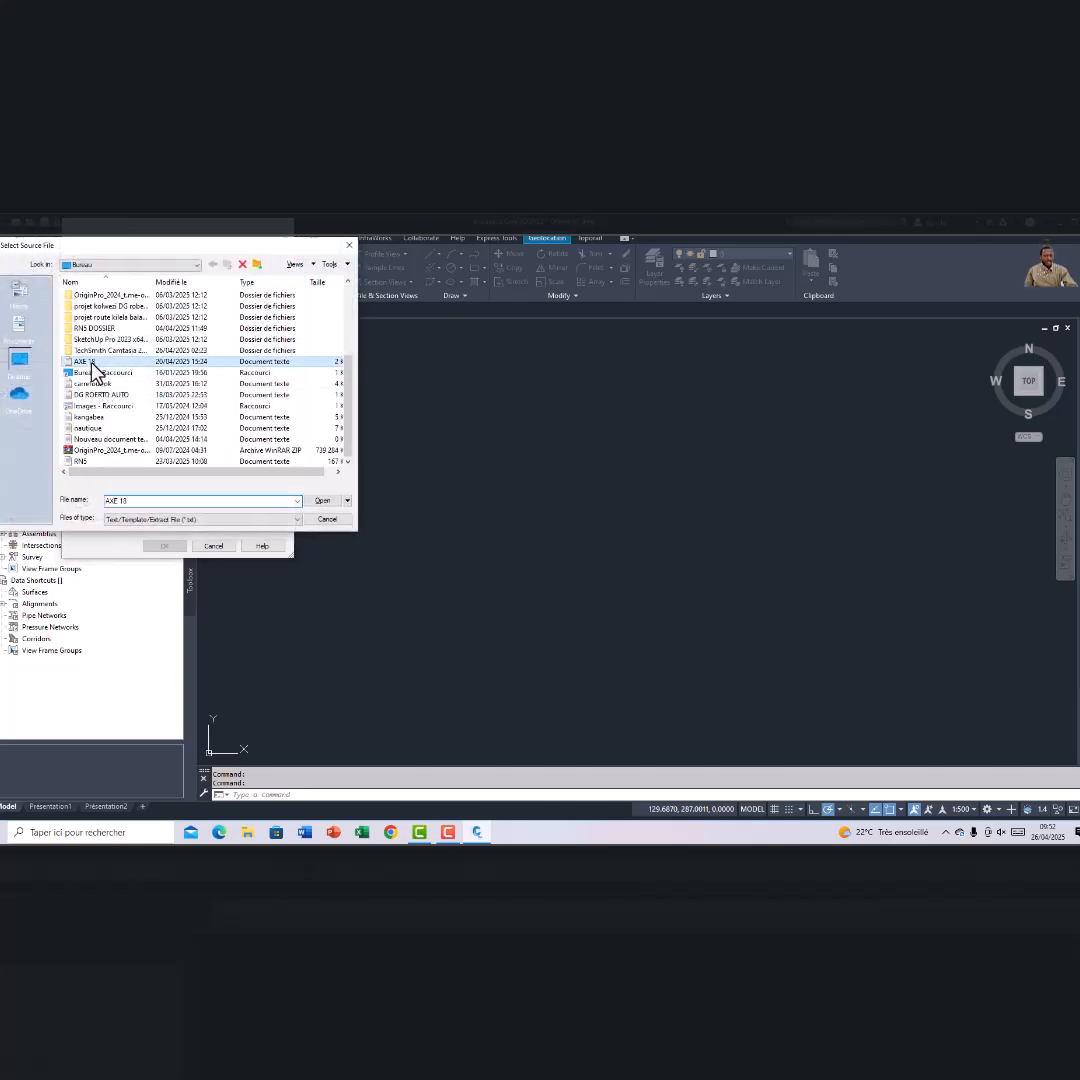
left_click(322, 502)
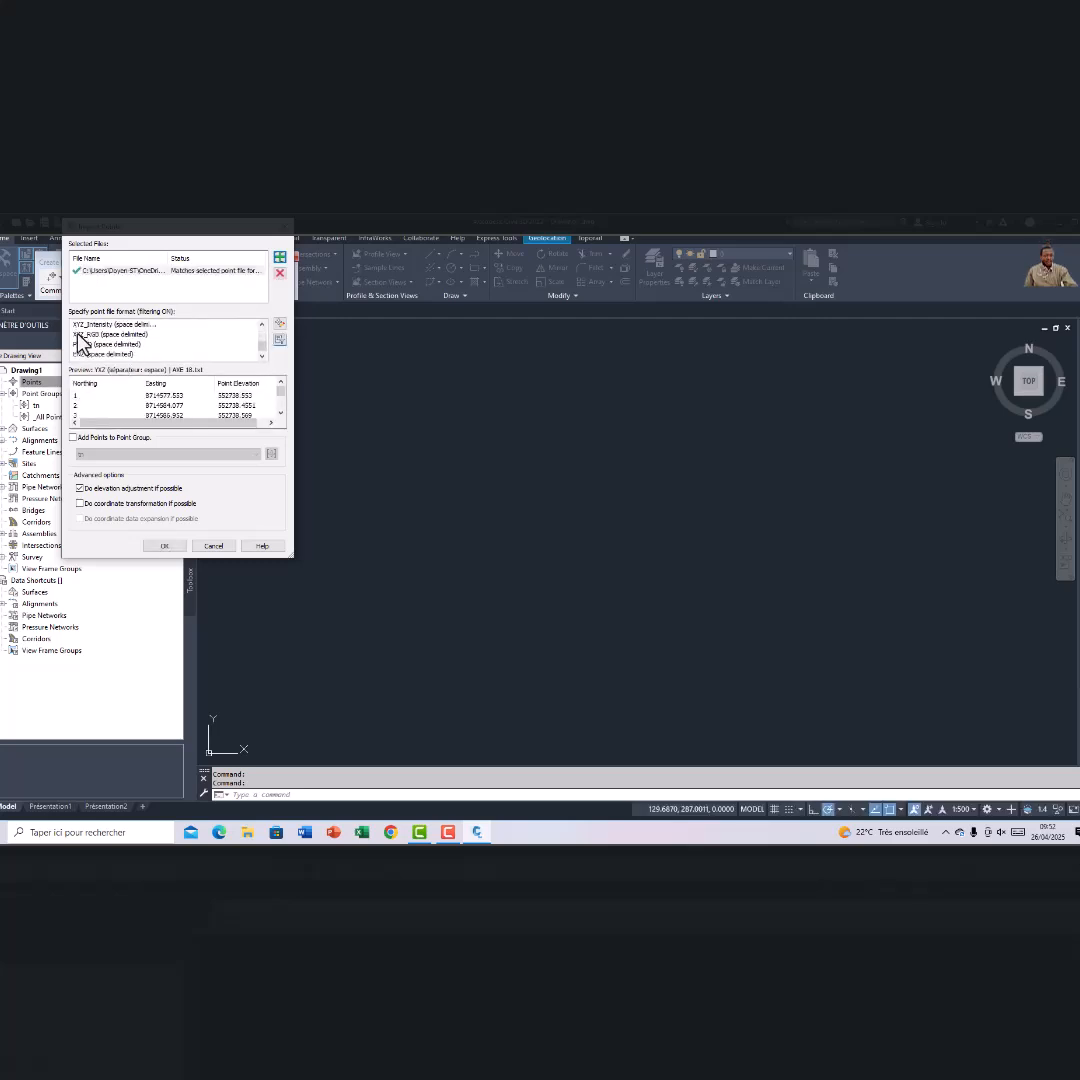
Import the points in PNEZD (space delimited) format, adding them to the point group tn, and close the point creation tools
left_click(85, 345)
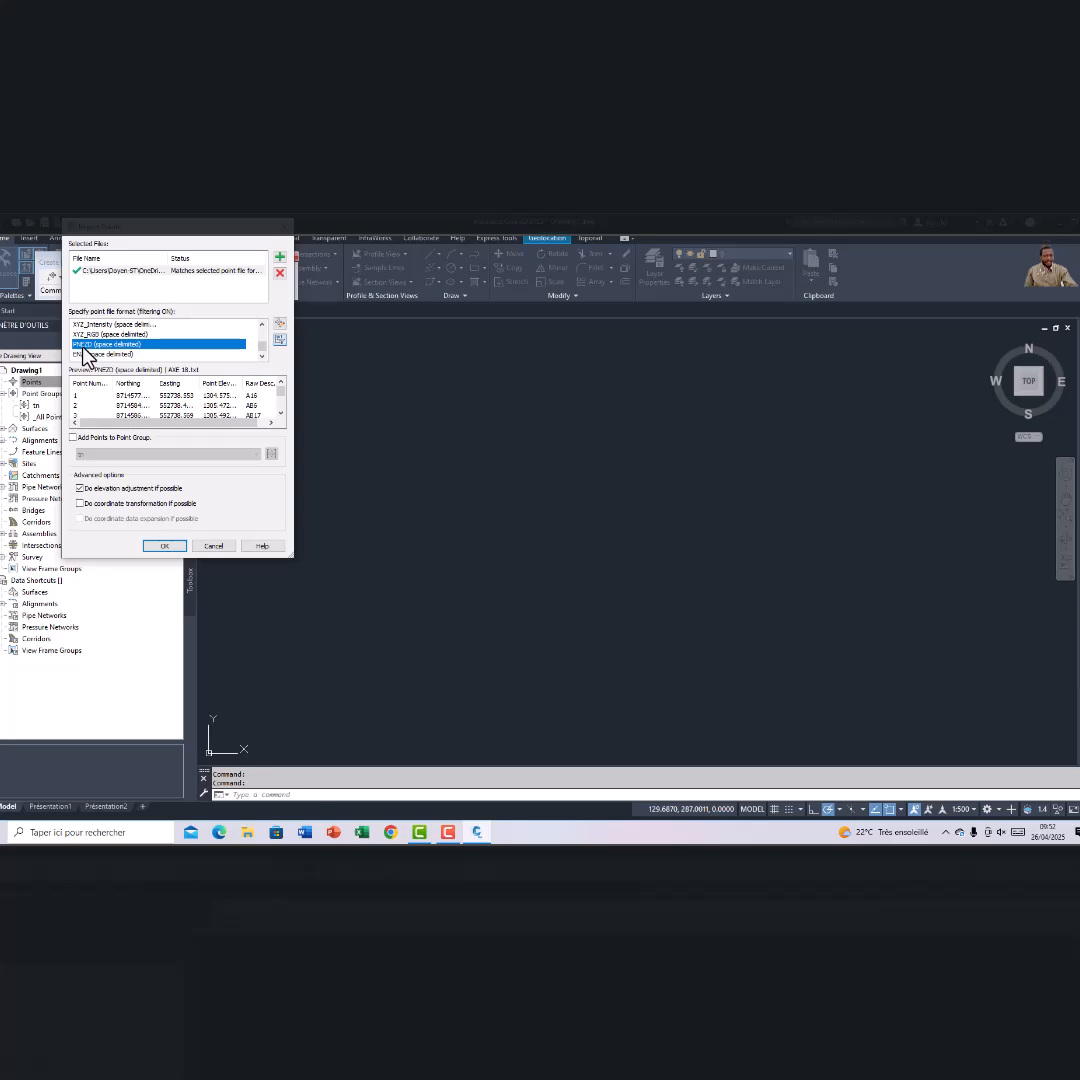
left_click(74, 438)
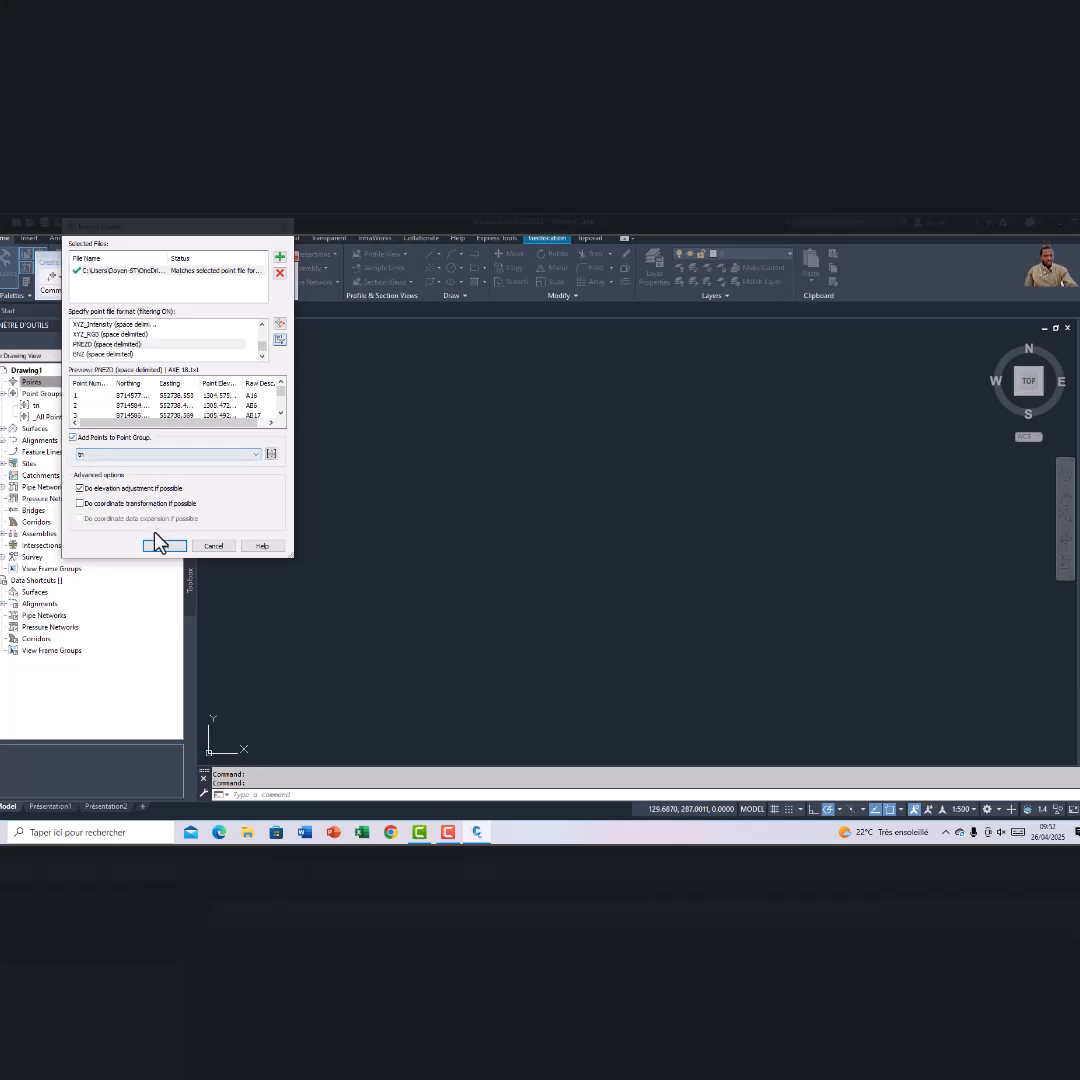
left_click(164, 547)
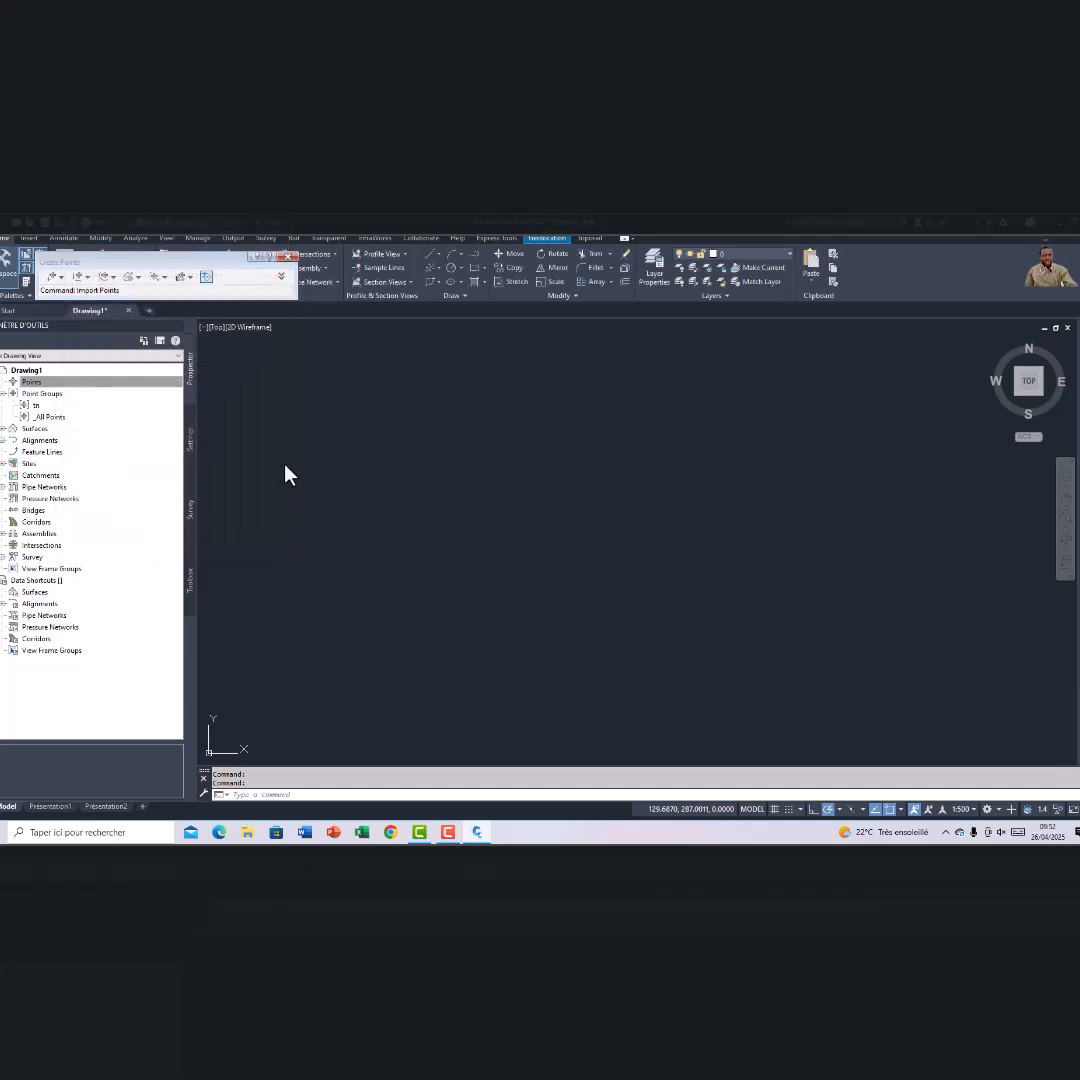
left_click(287, 258)
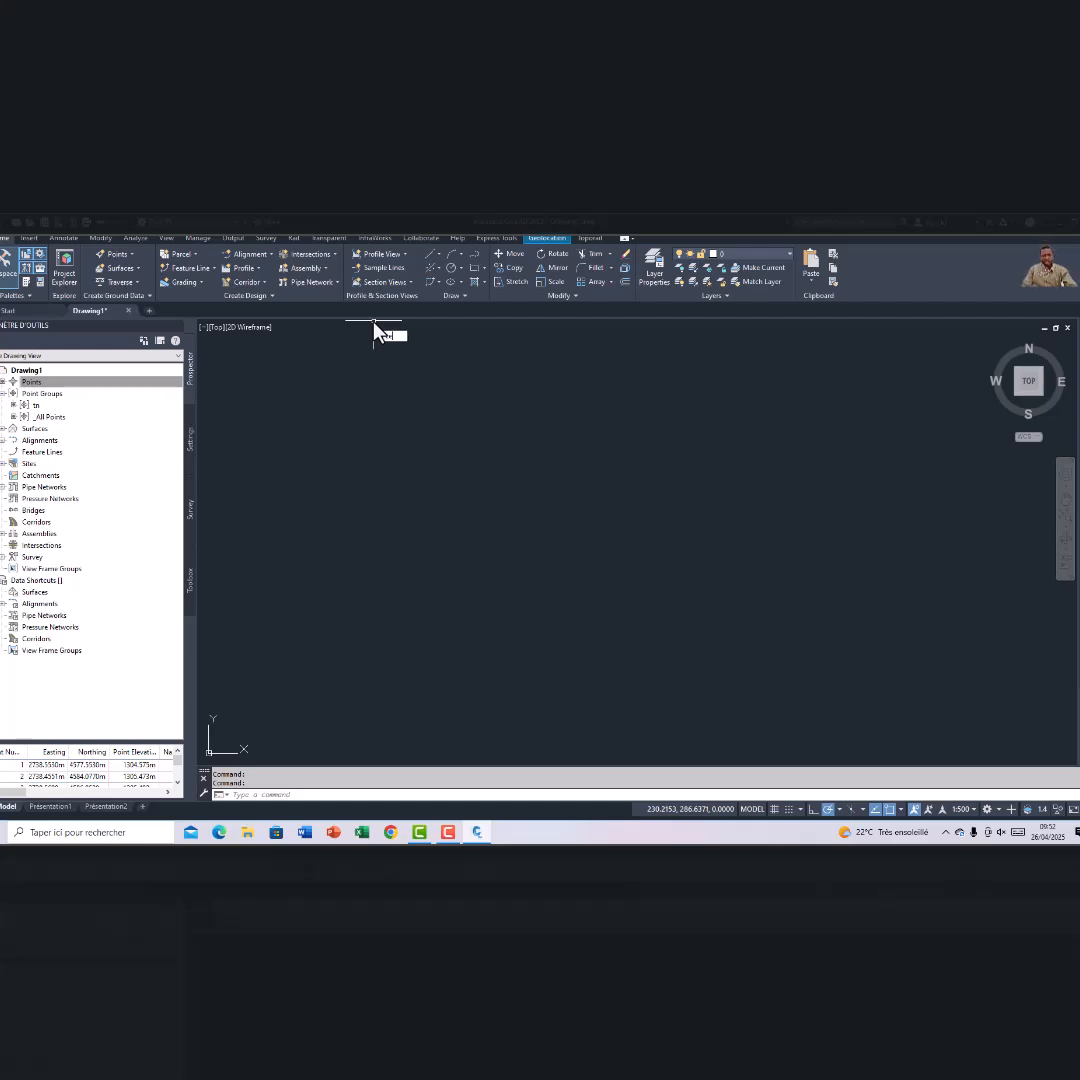
Set the point label style of the imported points' group tn to Code and apply it
key("Return")
scroll(555, 527, "down", 4)
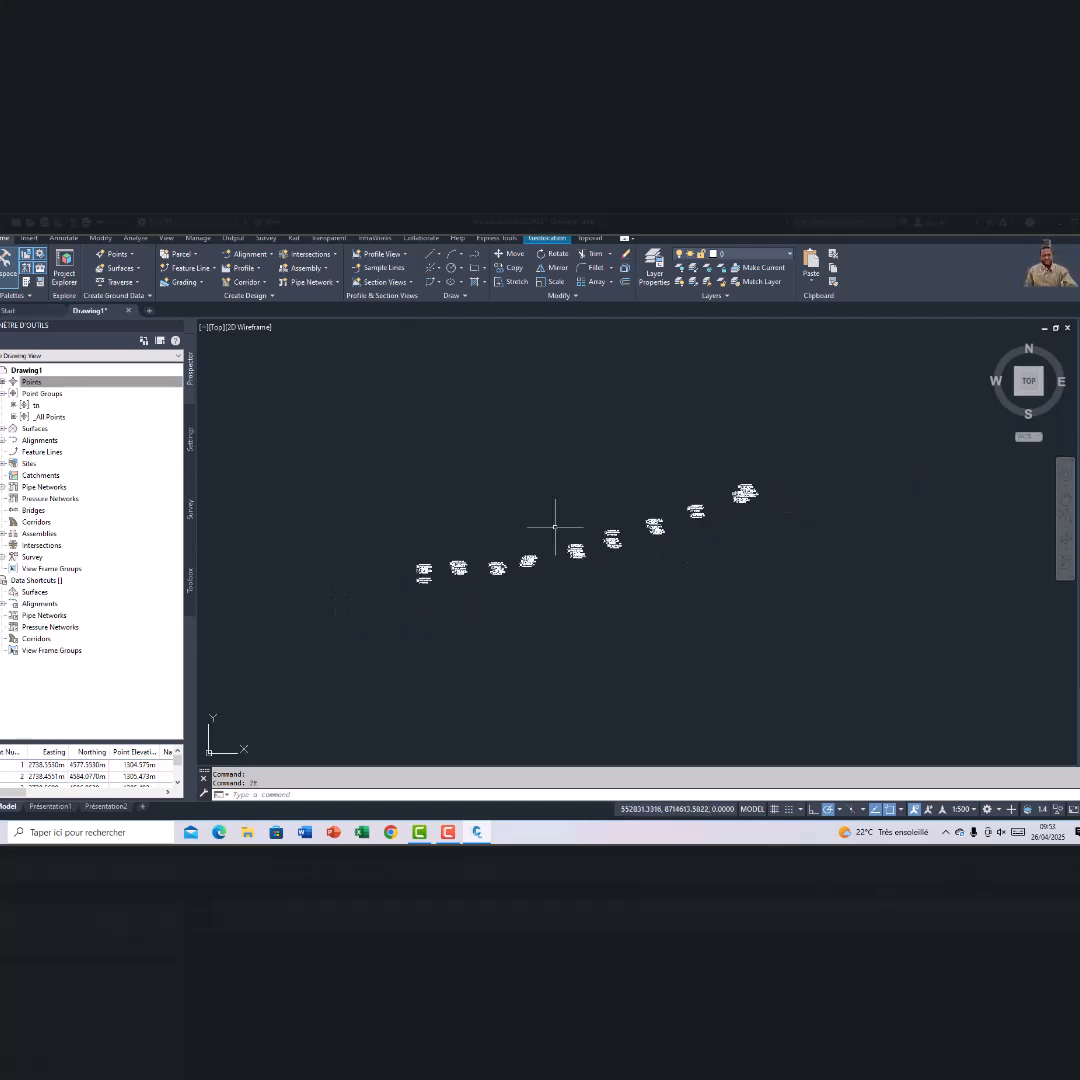
scroll(501, 542, "up", 5)
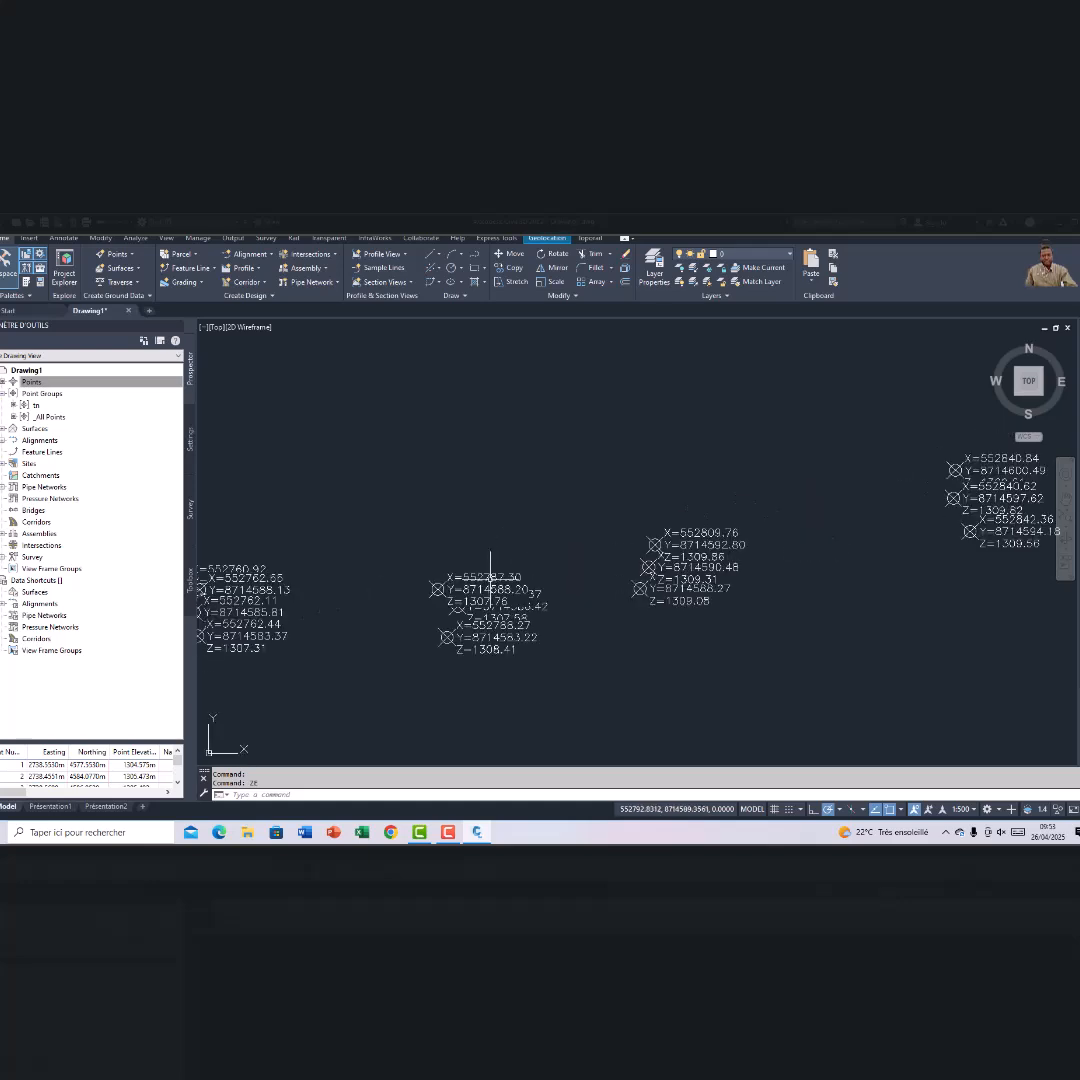
scroll(490, 577, "up", 5)
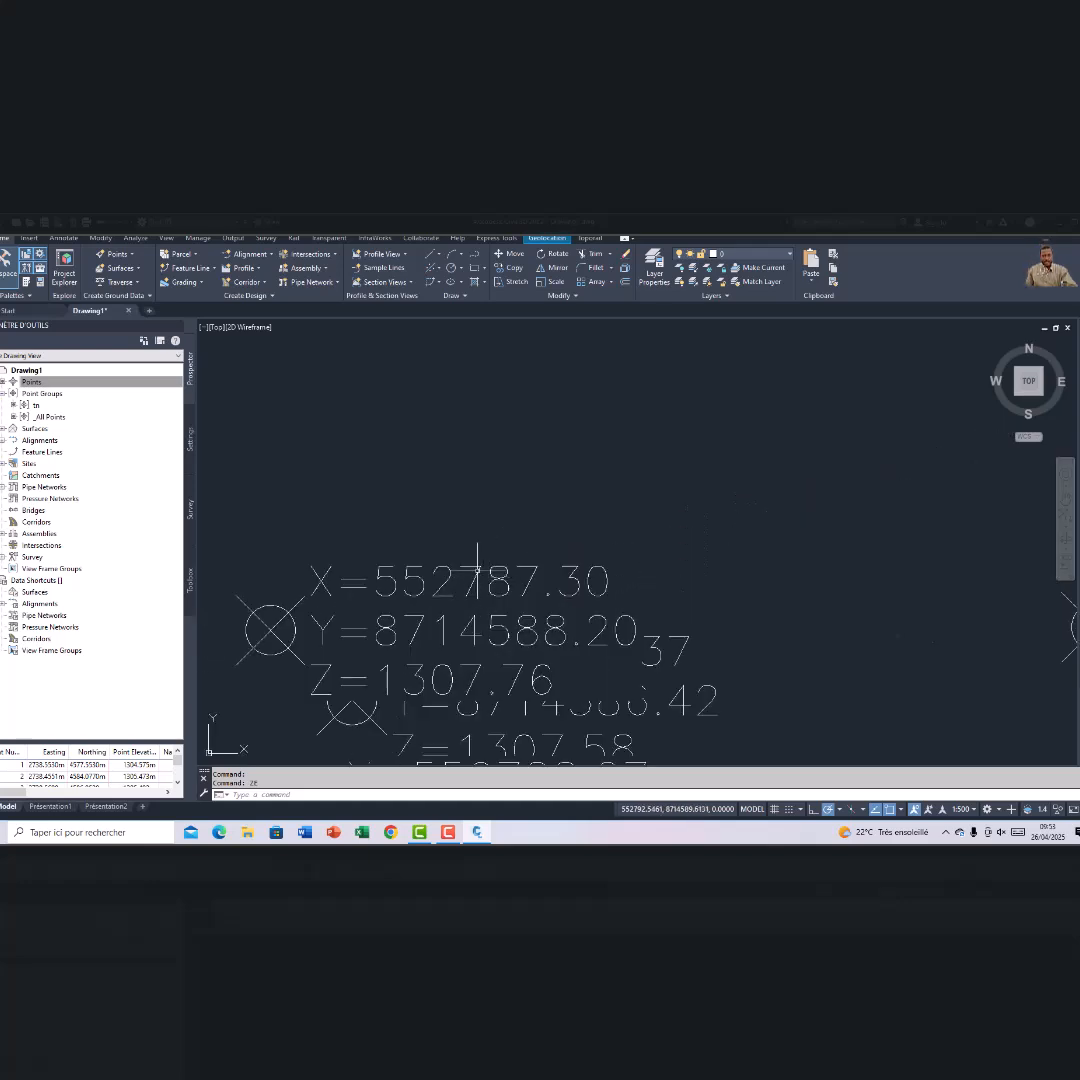
left_click(476, 569)
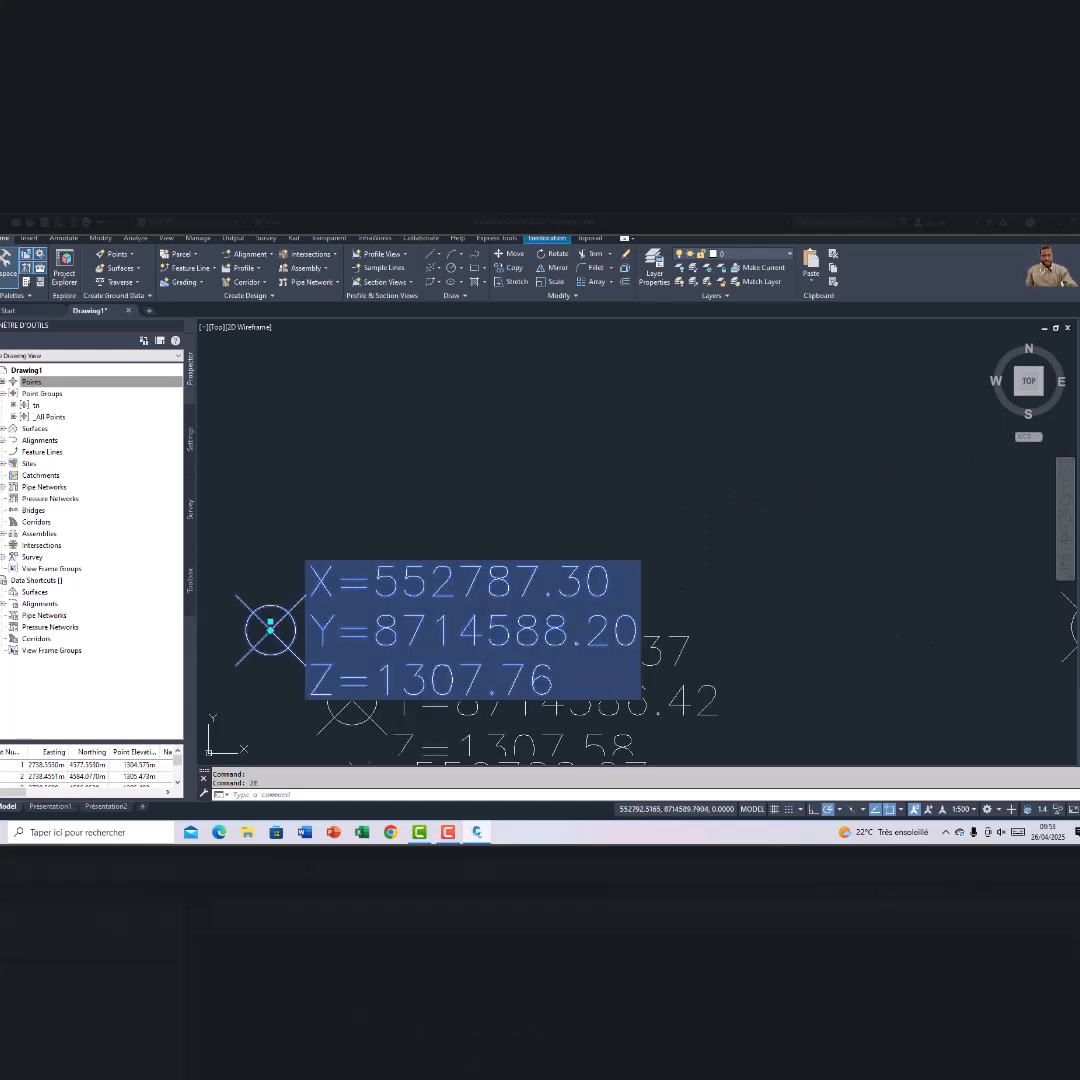
right_click(477, 569)
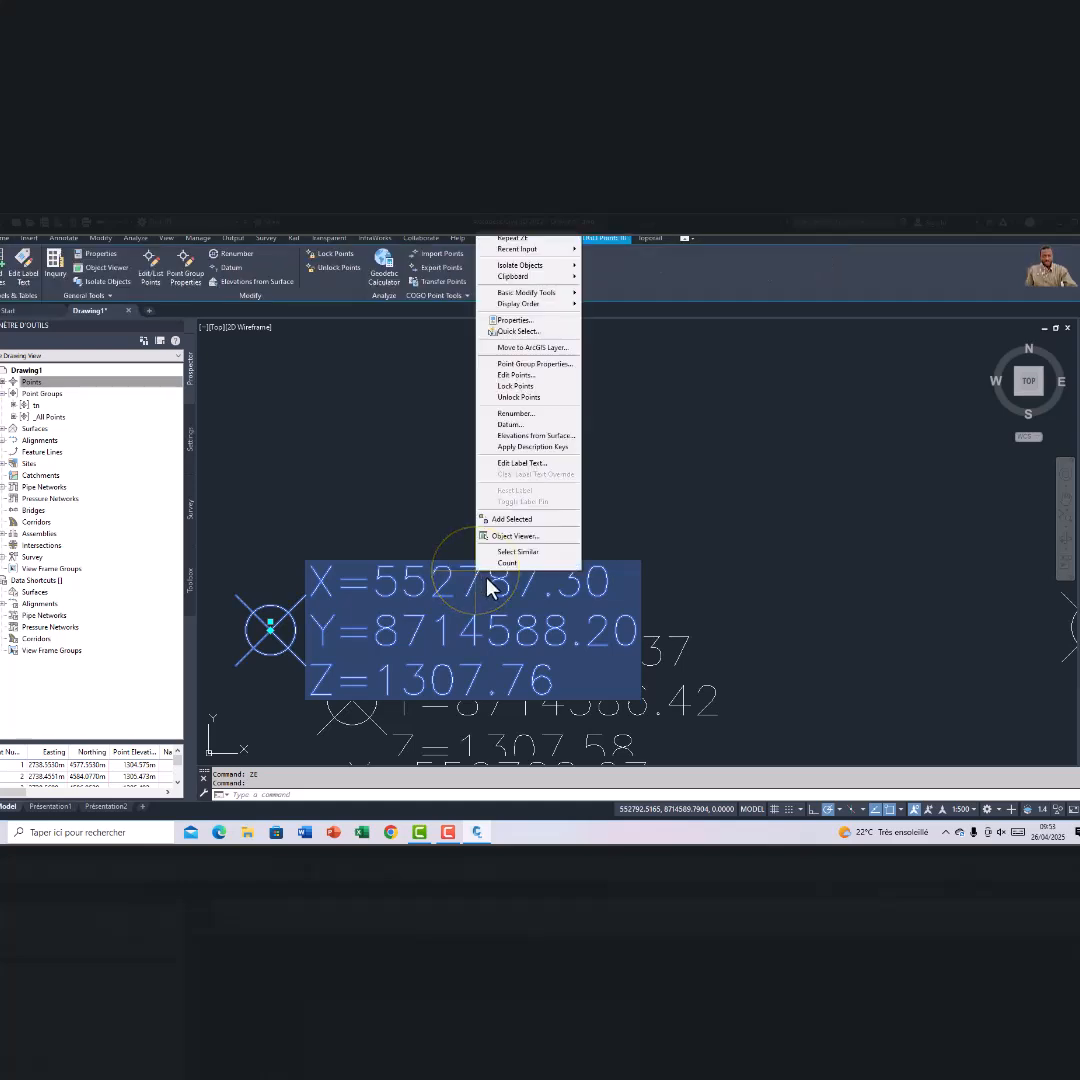
left_click(527, 365)
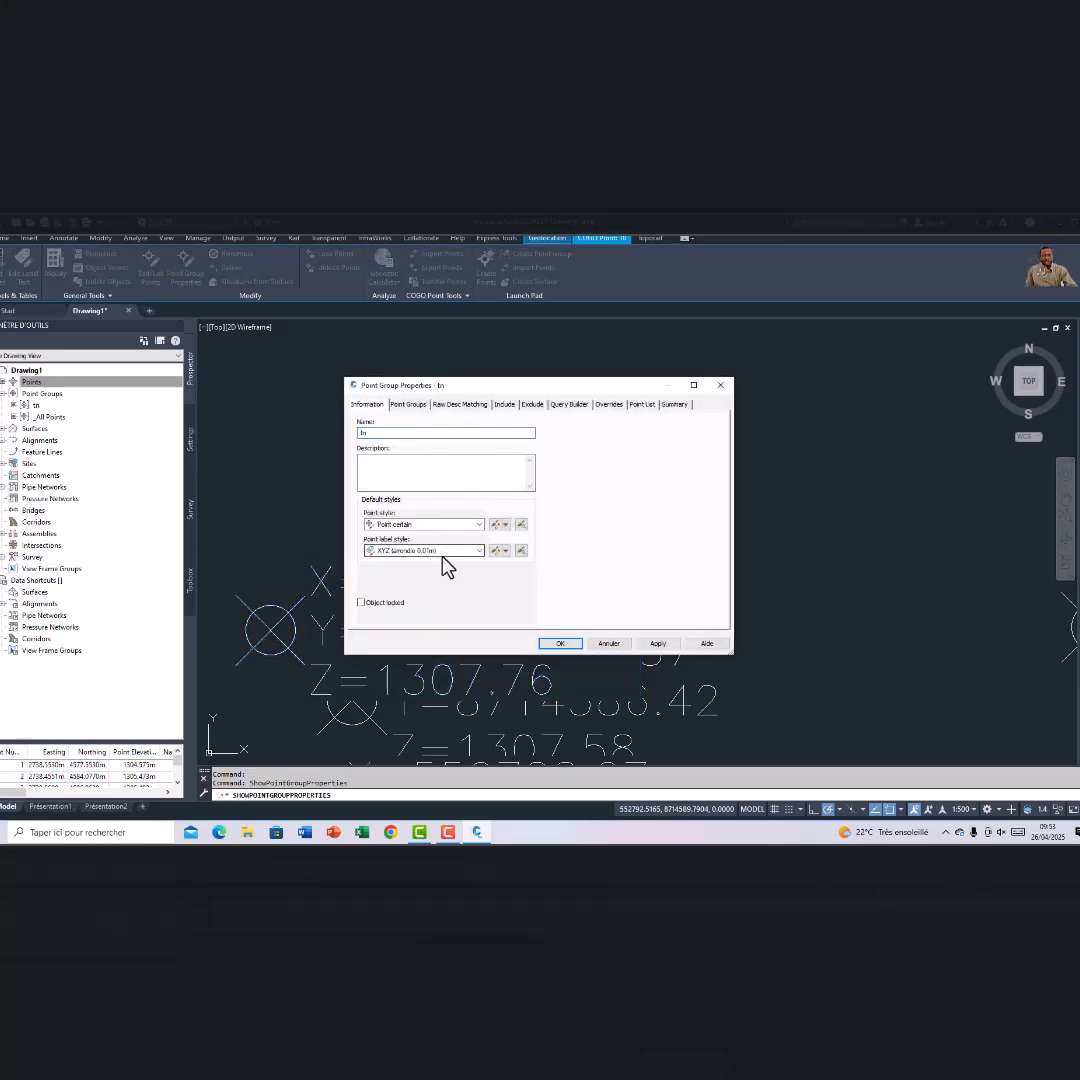
left_click(446, 551)
left_click(400, 603)
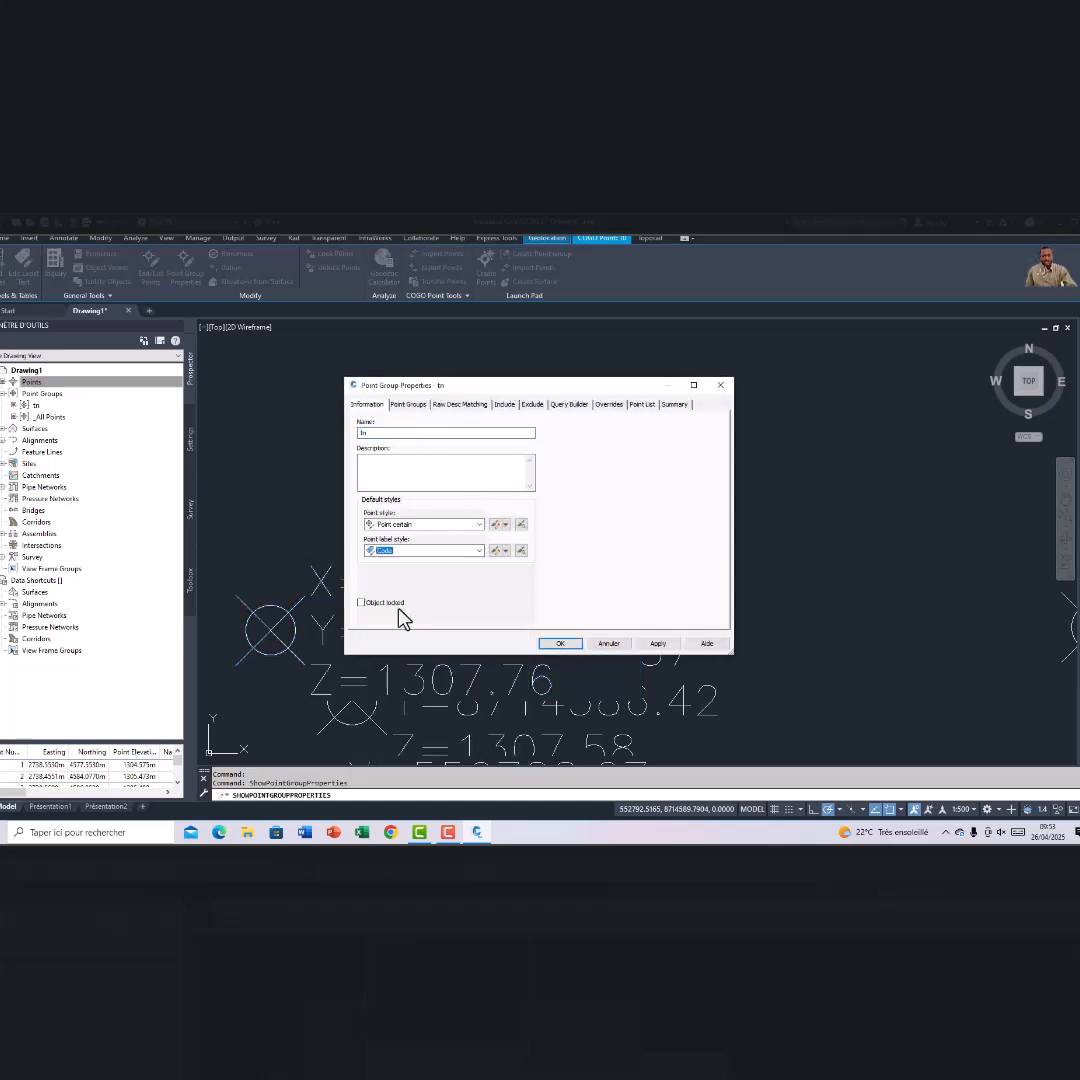
left_click(650, 645)
left_click(568, 645)
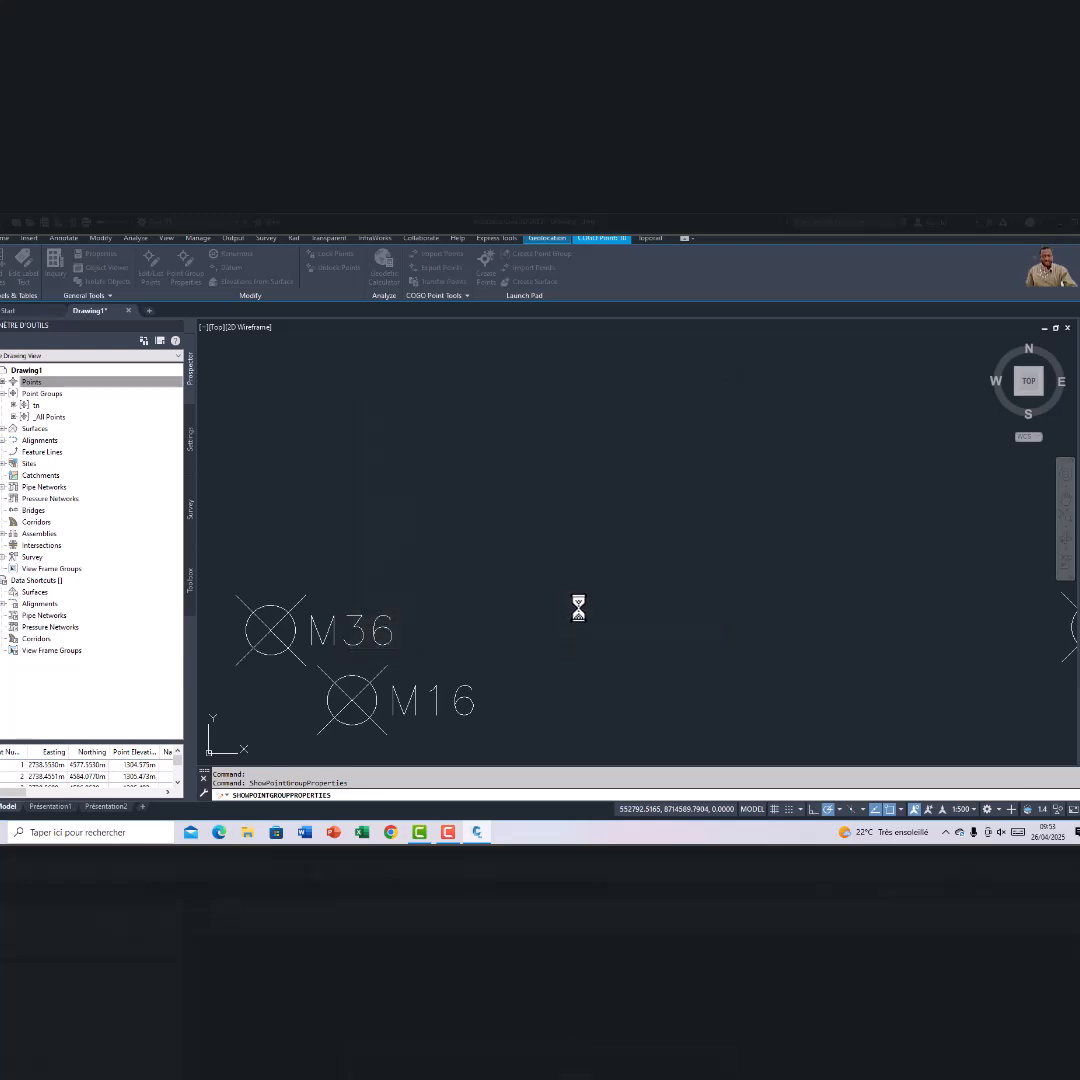
Create a centerline alignment layout named Axe - UNH with the default Axe conception style and Annotation conception label set
scroll(607, 530, "down", 8)
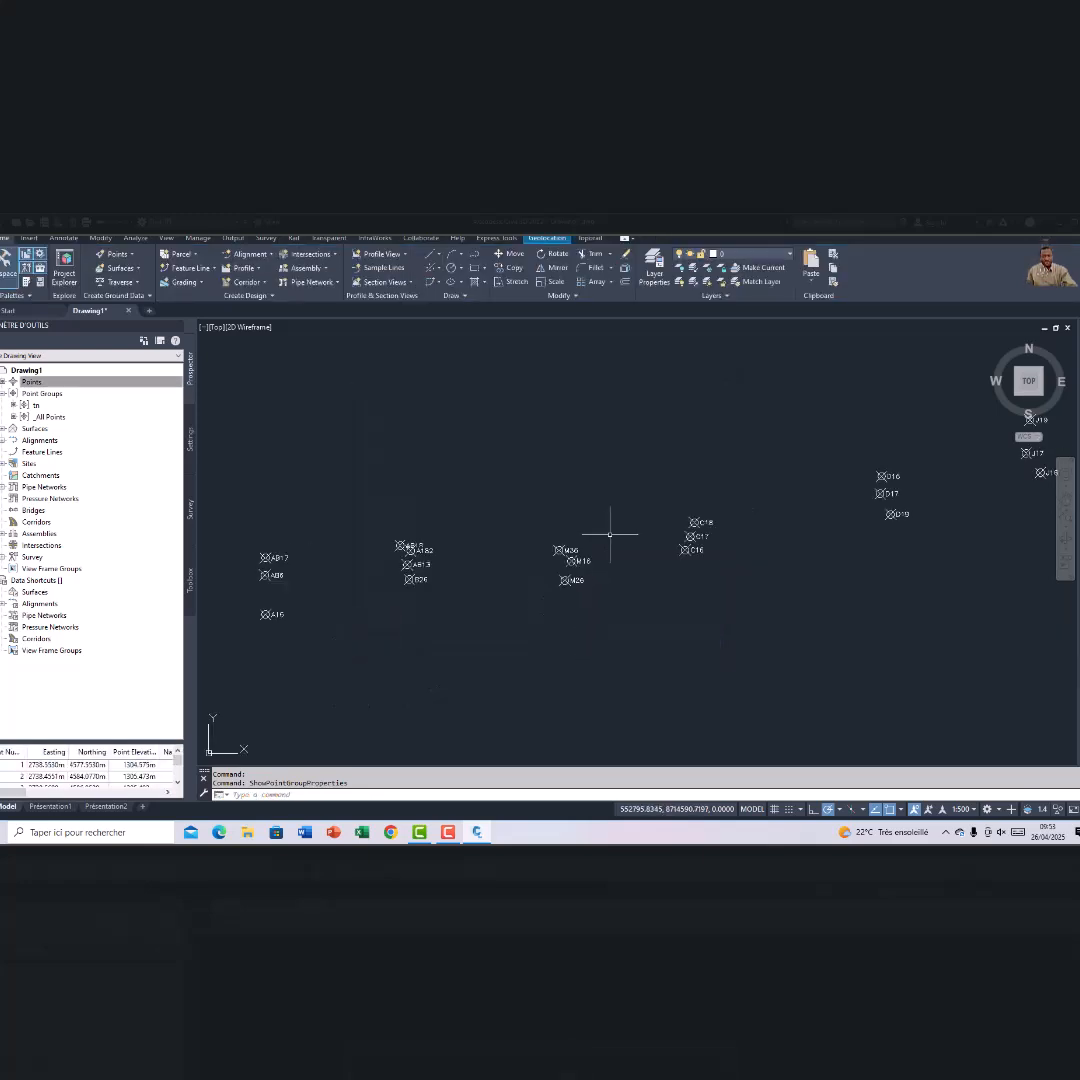
scroll(608, 534, "down", 4)
middle_click_drag(600, 540, 515, 545)
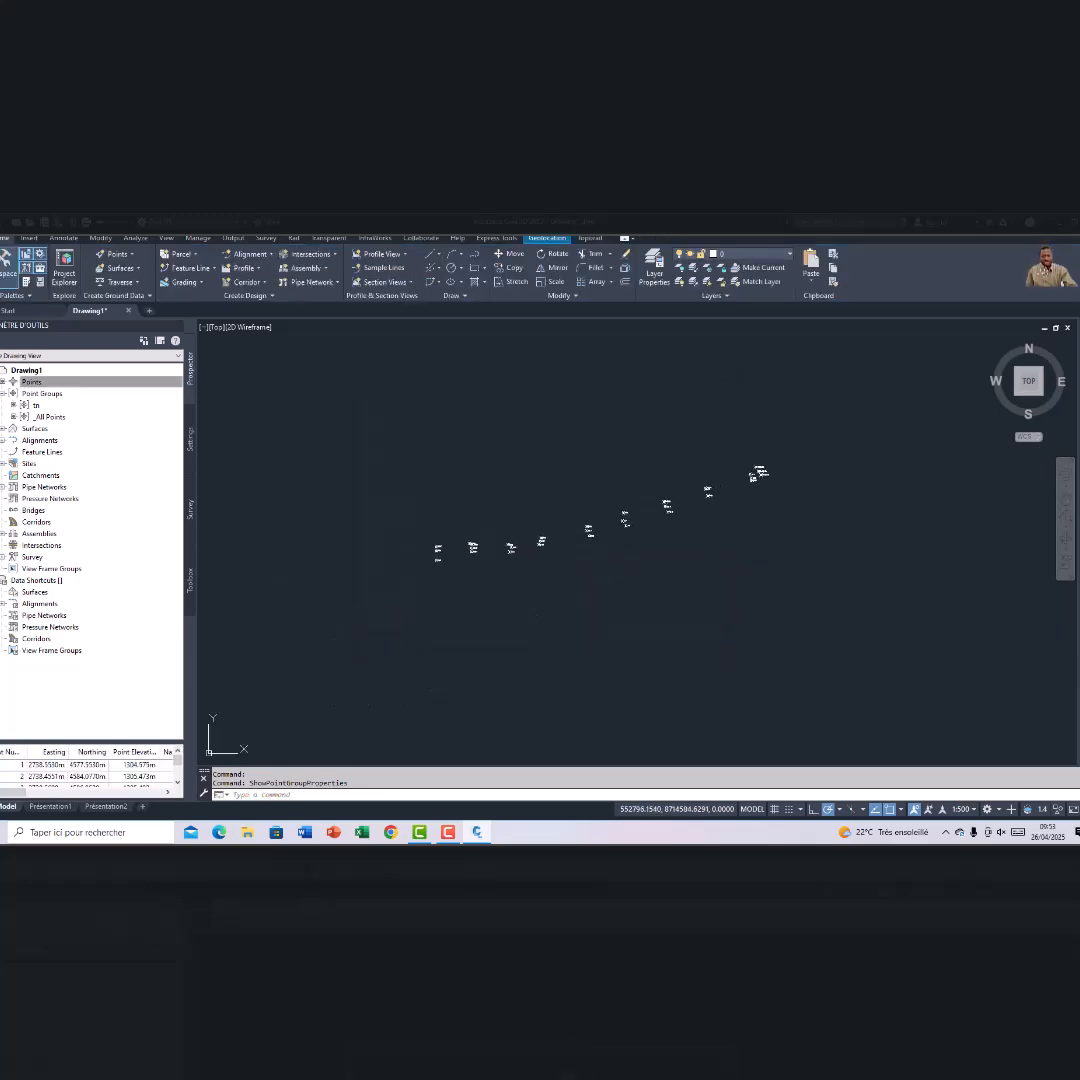
scroll(422, 548, "up", 5)
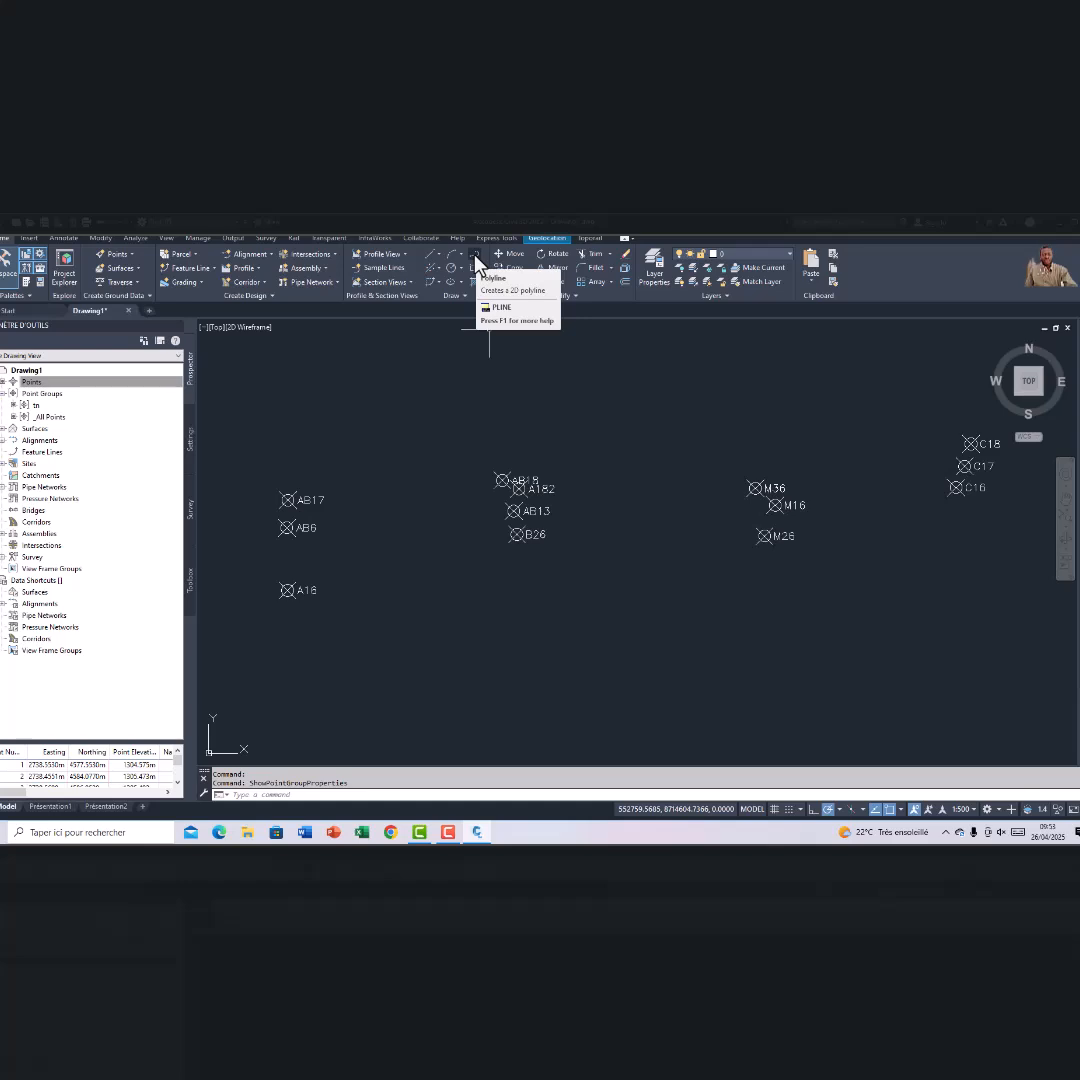
left_click(272, 255)
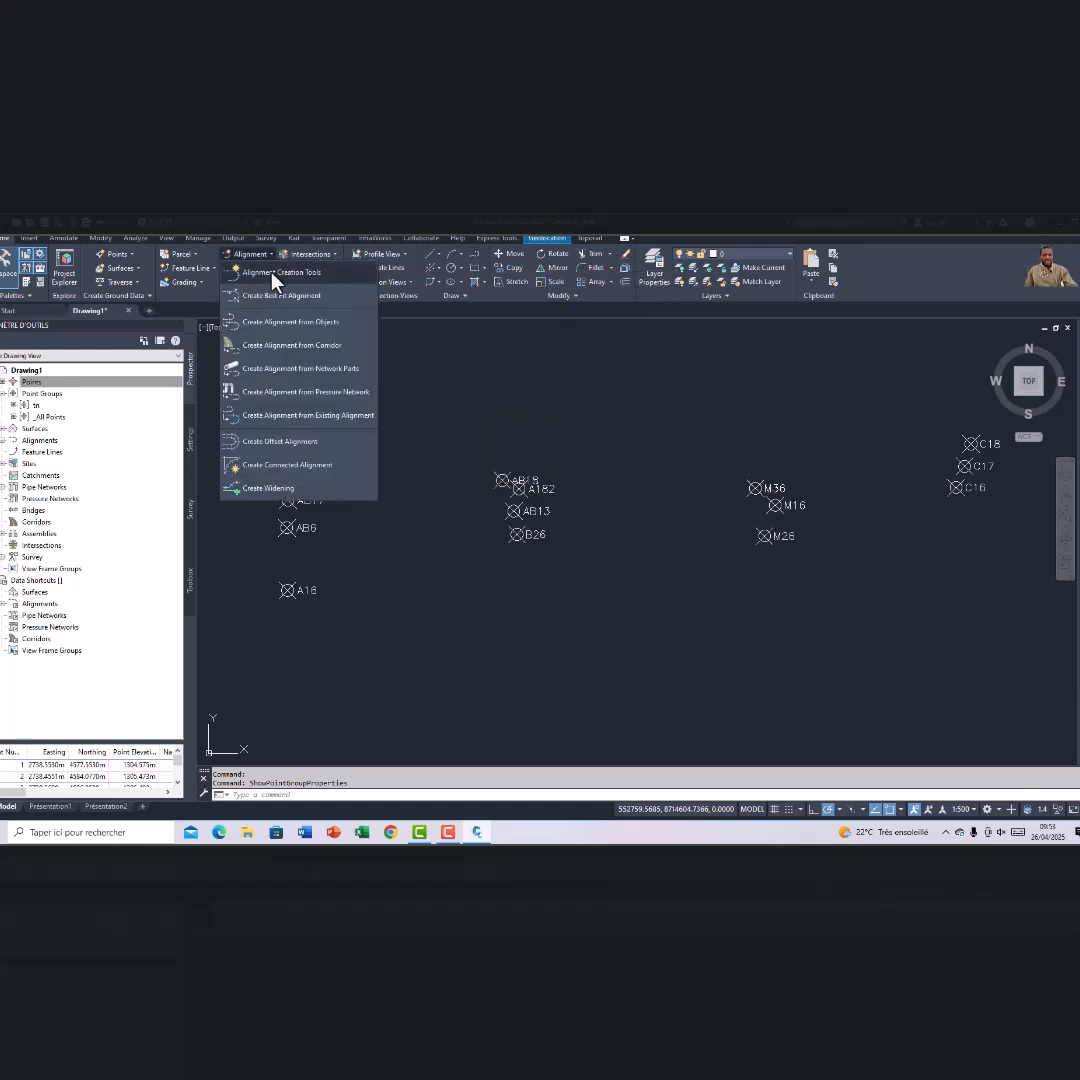
left_click(272, 274)
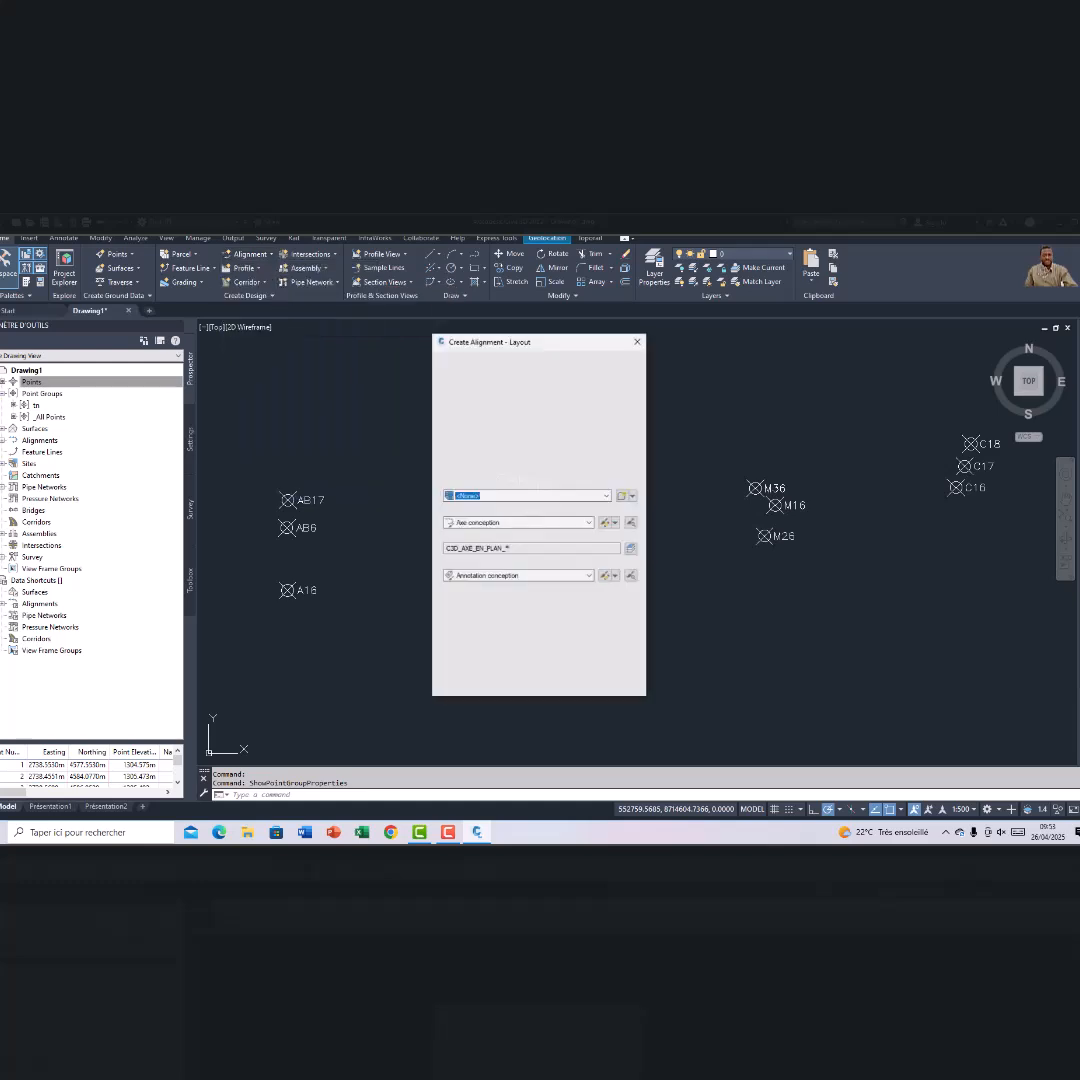
left_click_drag(550, 373, 431, 373)
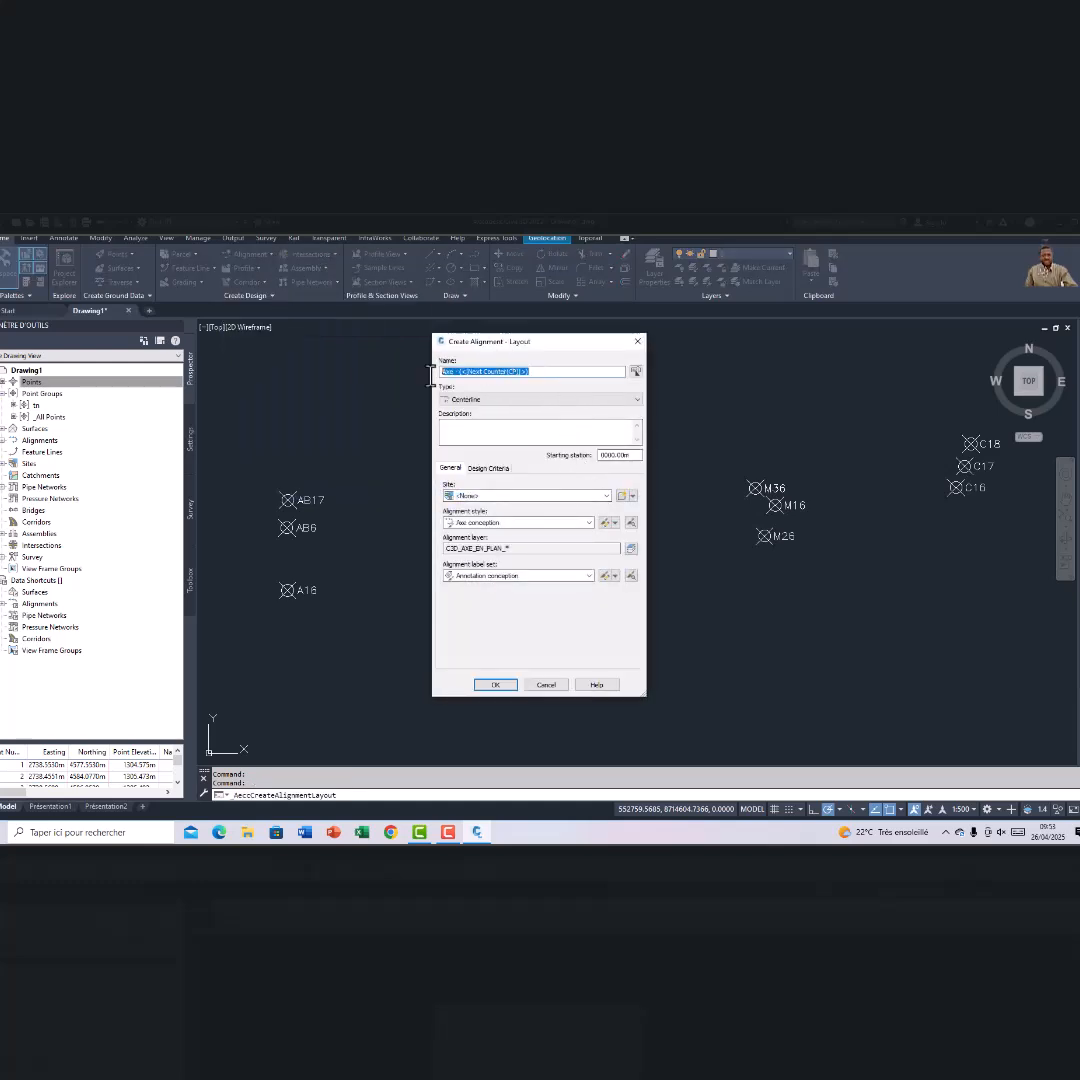
key("BackSpace")
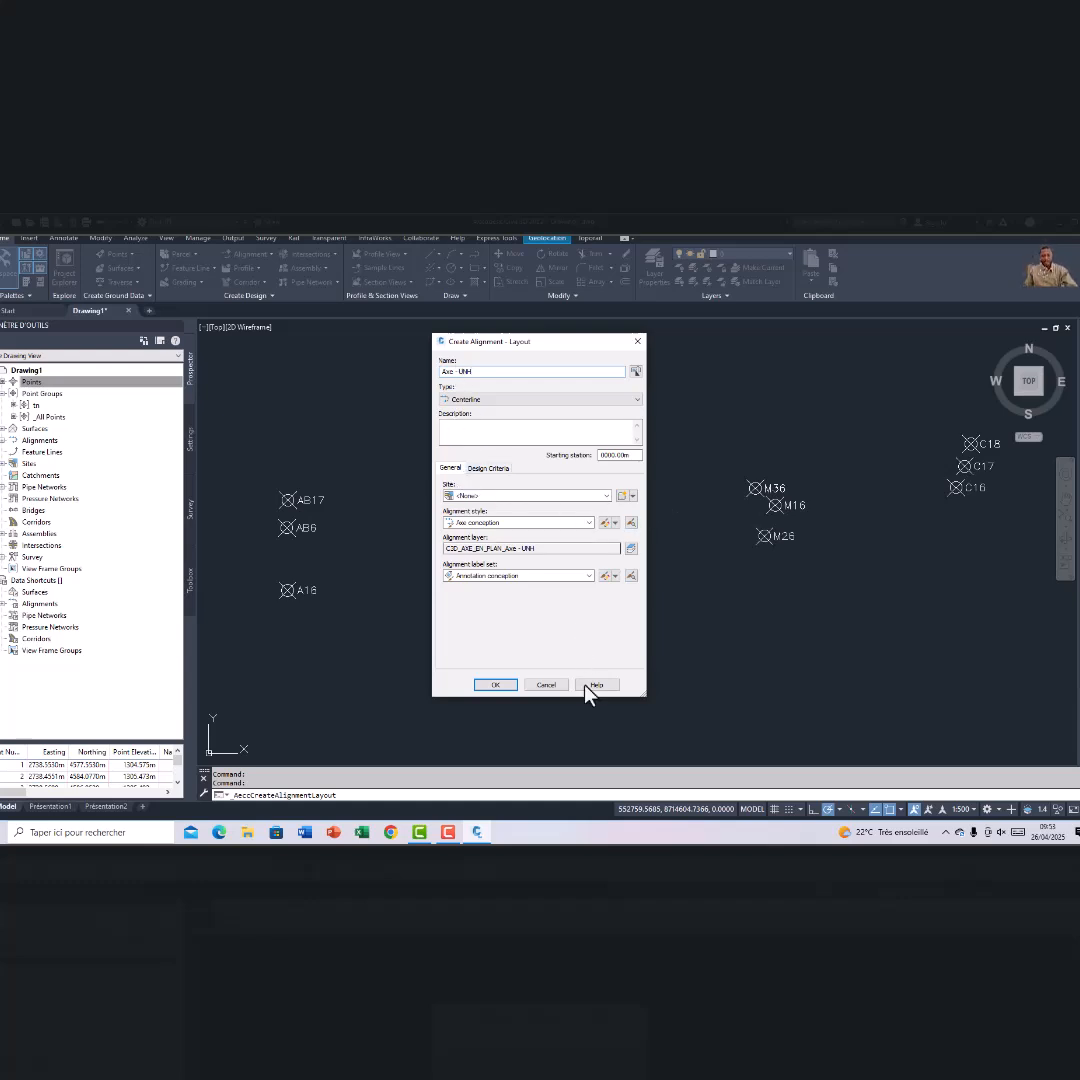
left_click(496, 685)
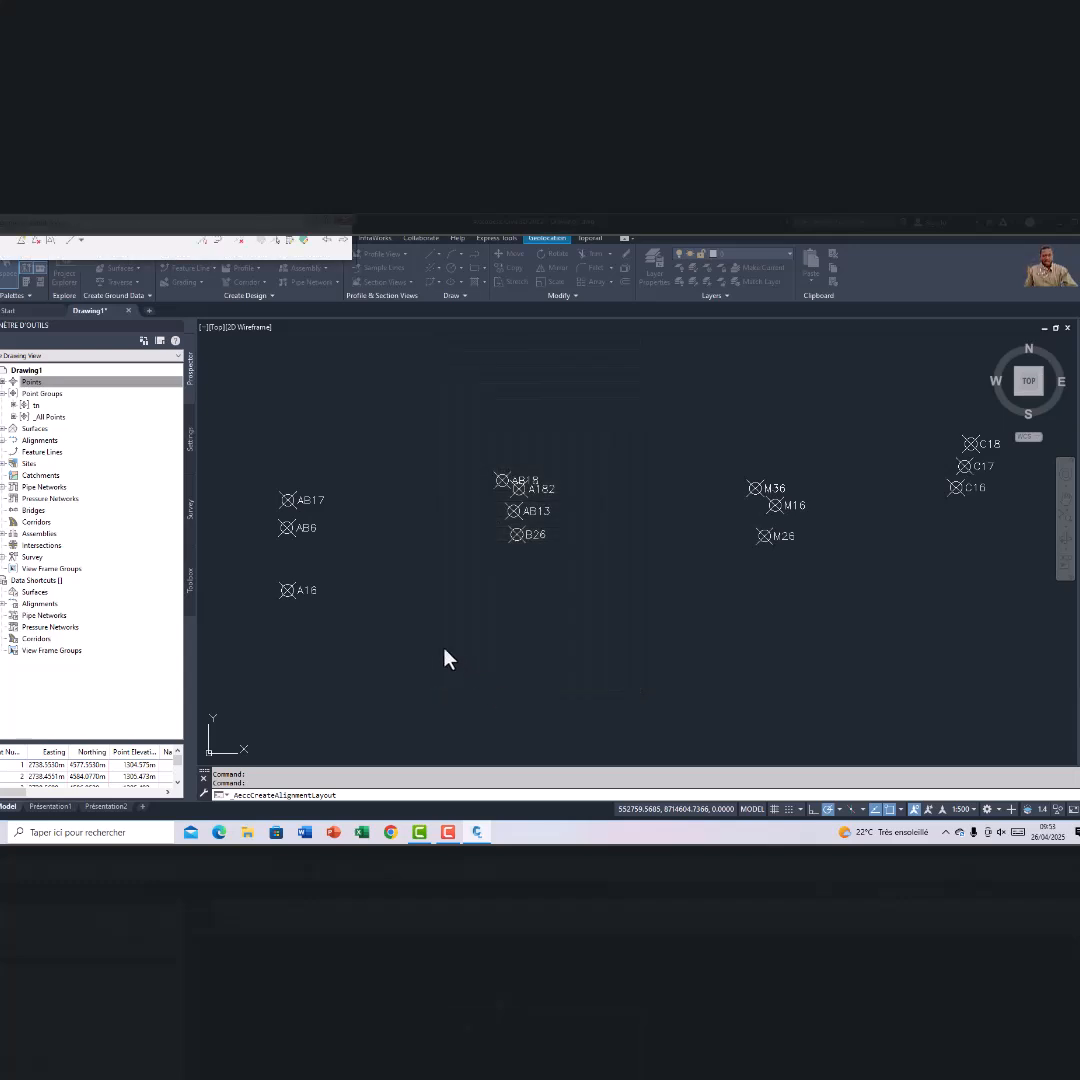
Start the alignment with Tangent-Tangent (With curves) and draw its first tangent from point AB6 to point AB13
left_click(7, 241)
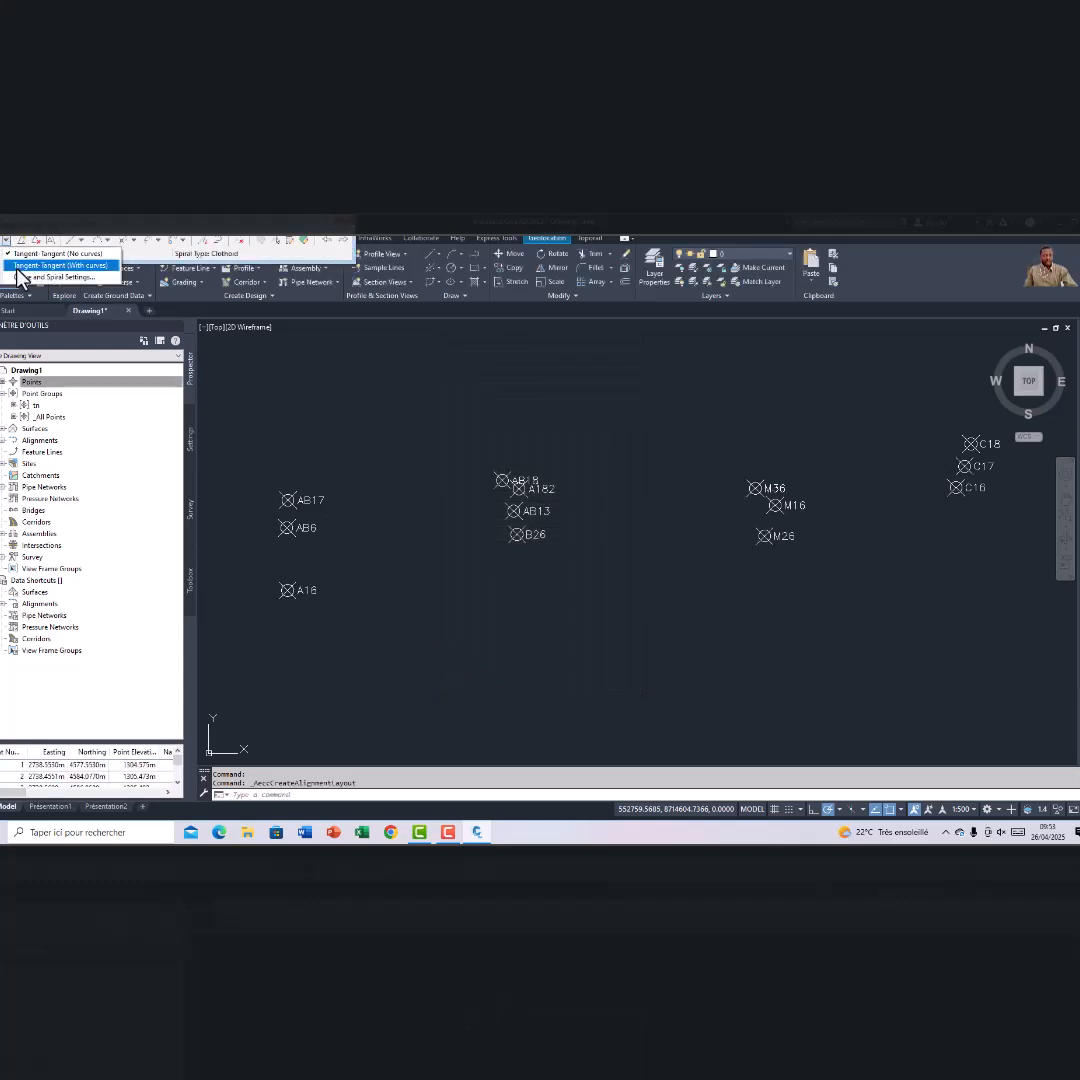
left_click(18, 266)
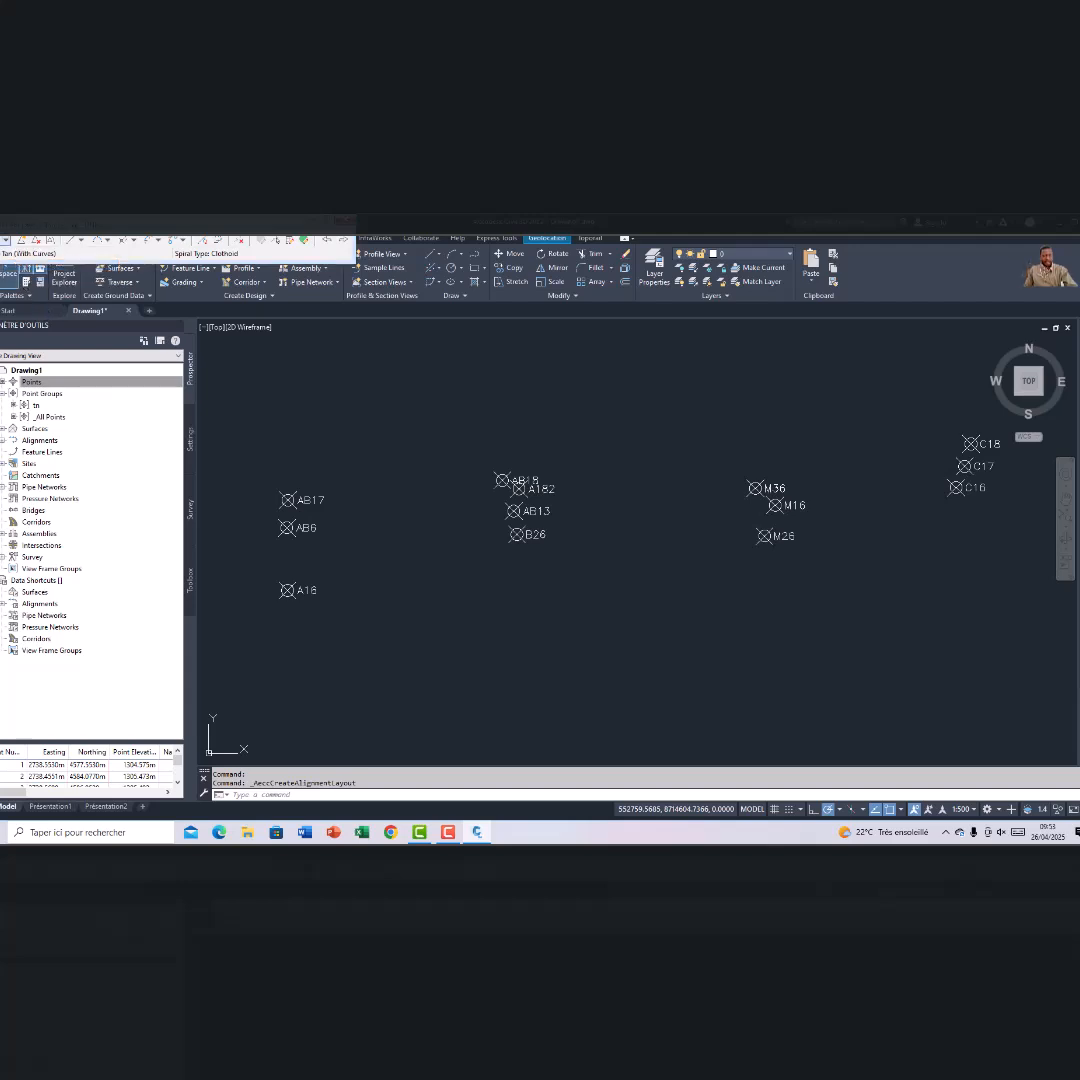
scroll(291, 537, "up", 4)
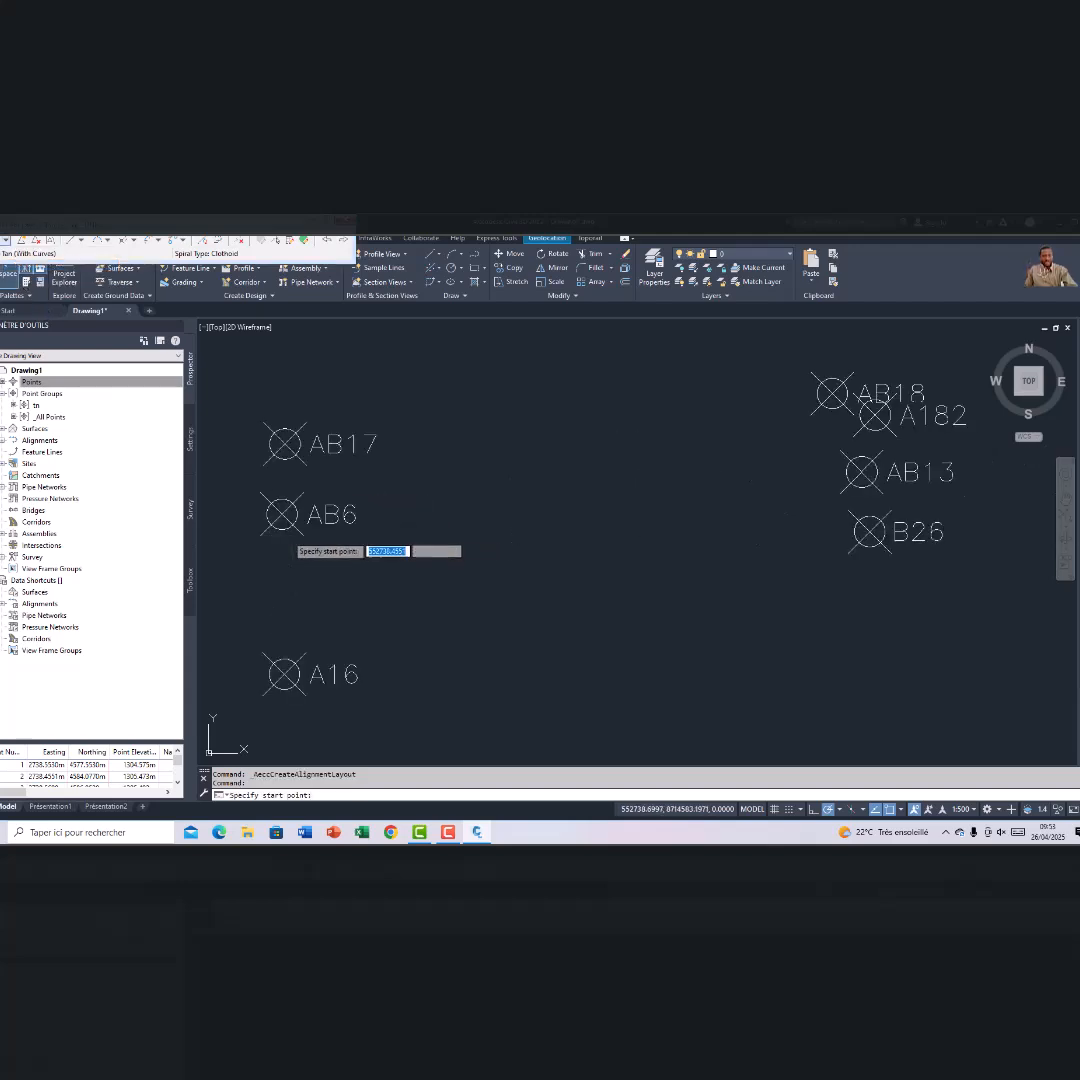
left_click(282, 513)
scroll(462, 507, "down", 4)
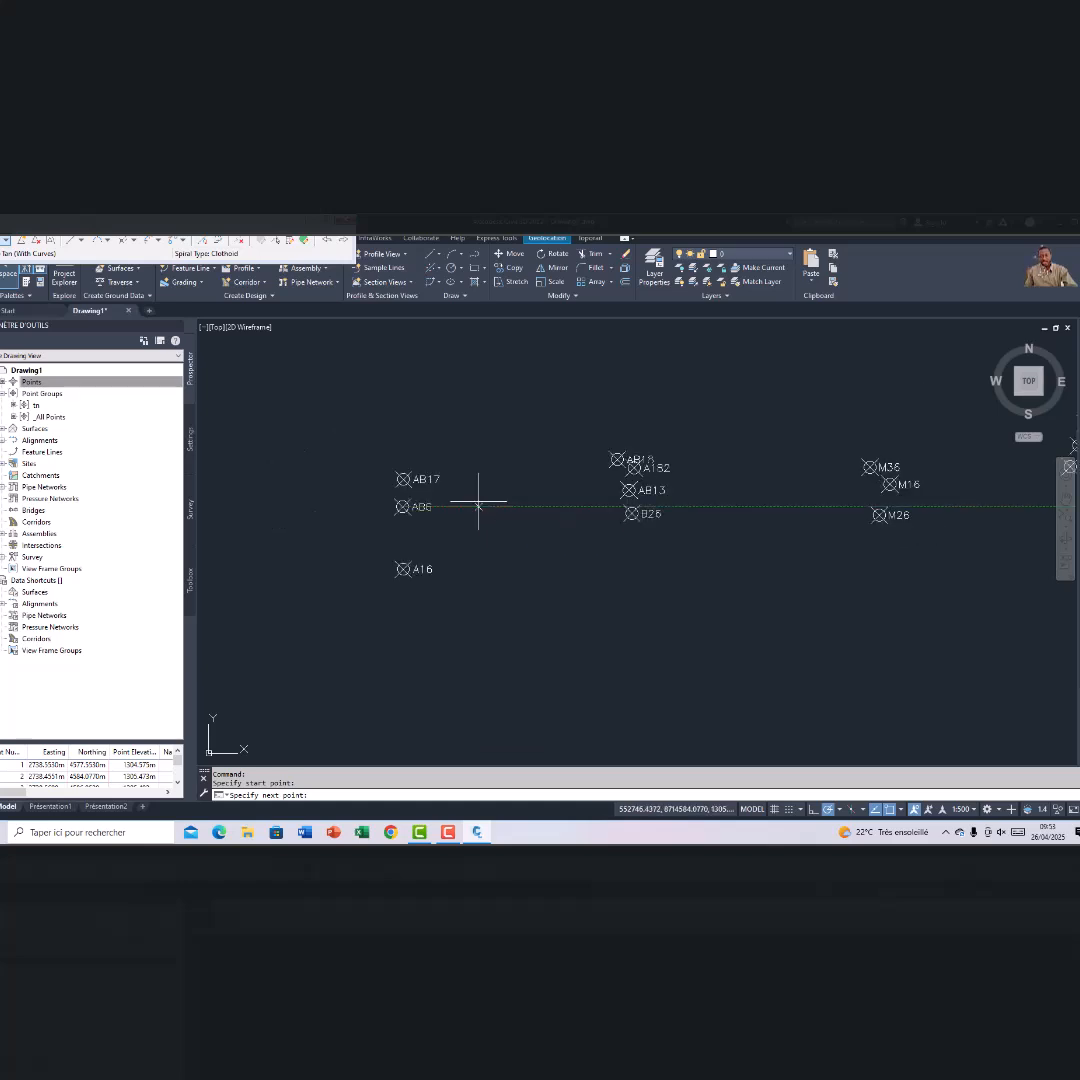
scroll(579, 494, "up", 4)
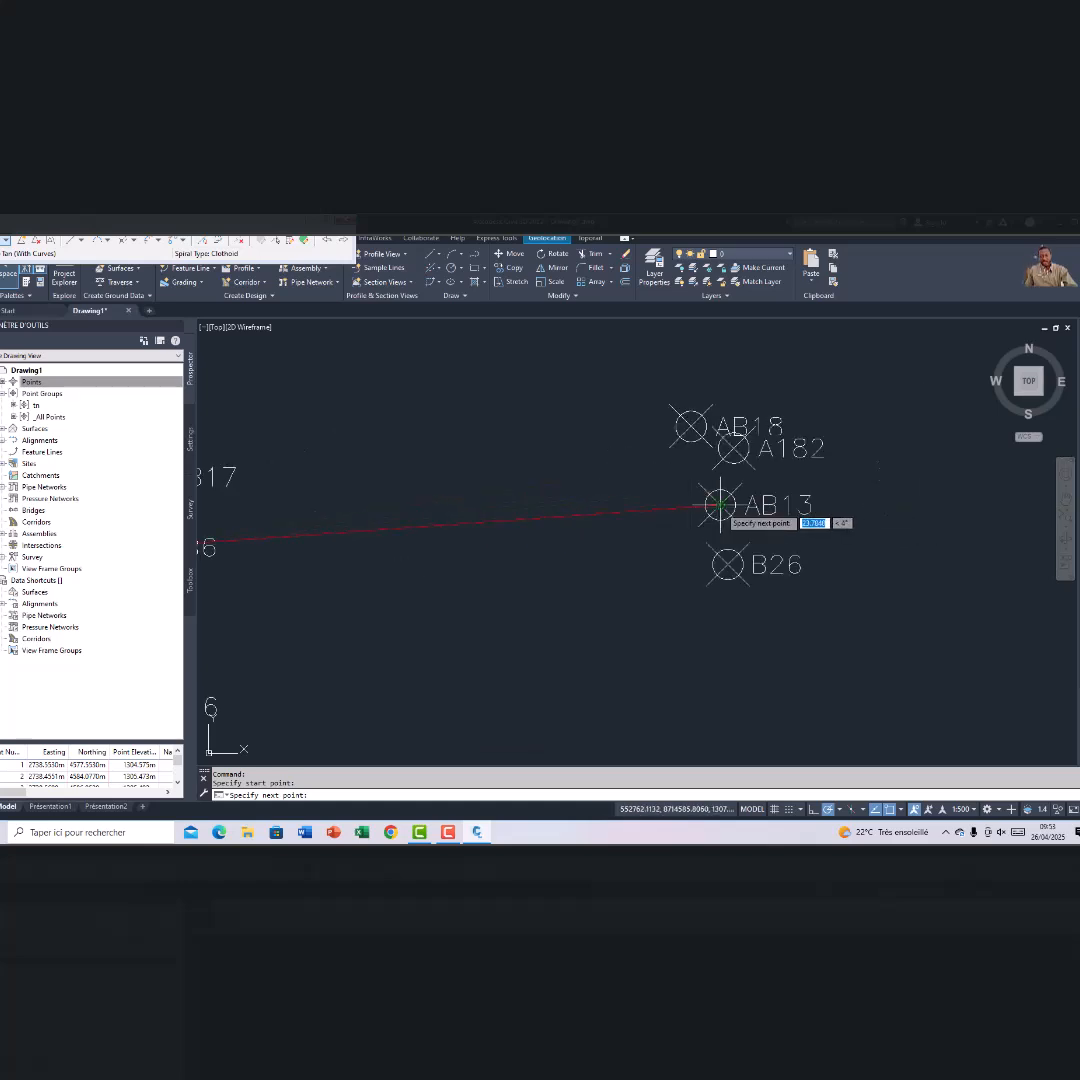
left_click(720, 505)
Continue the alignment from AB13 through survey point M16 to point C17
scroll(720, 505, "down", 3)
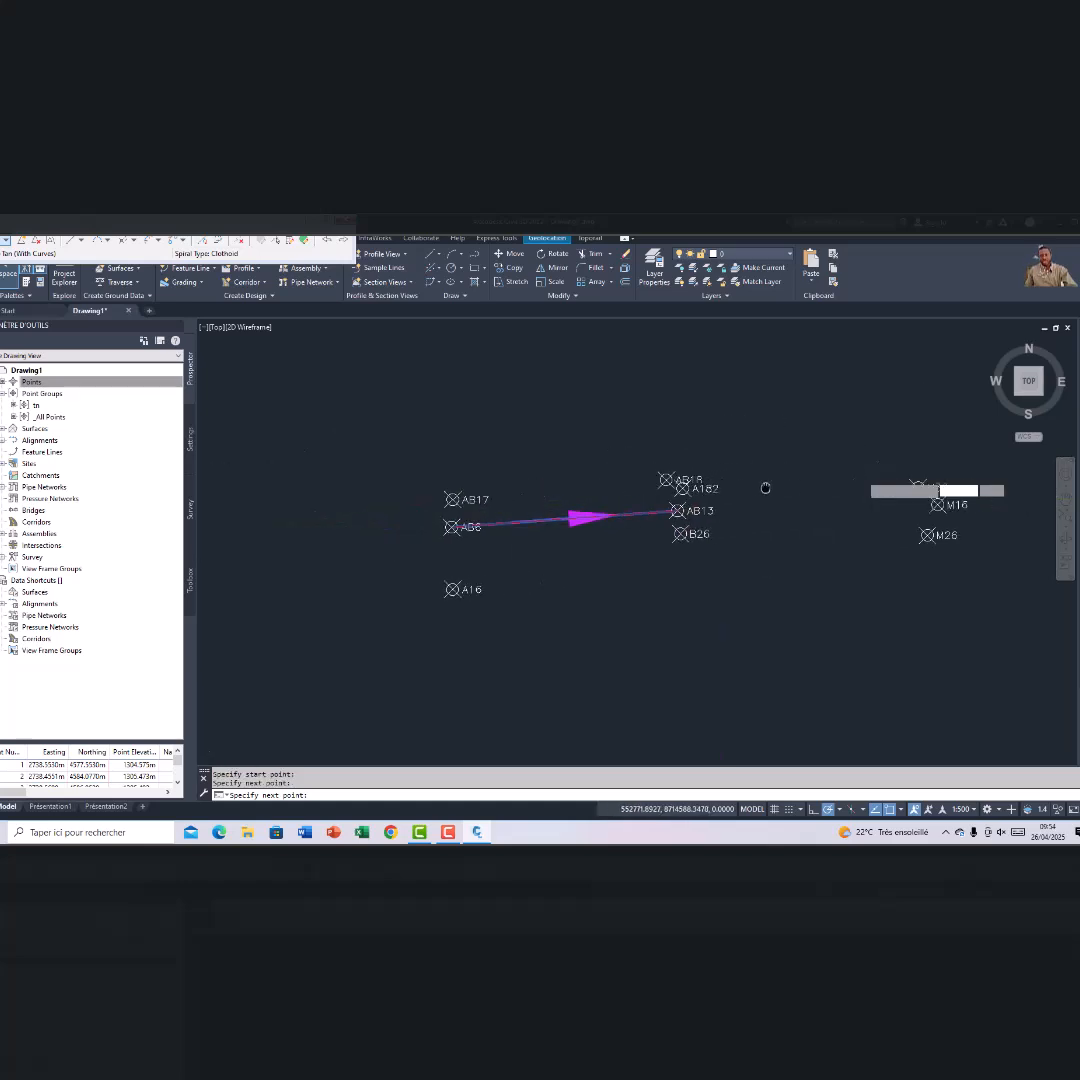
middle_click_drag(765, 487, 556, 489)
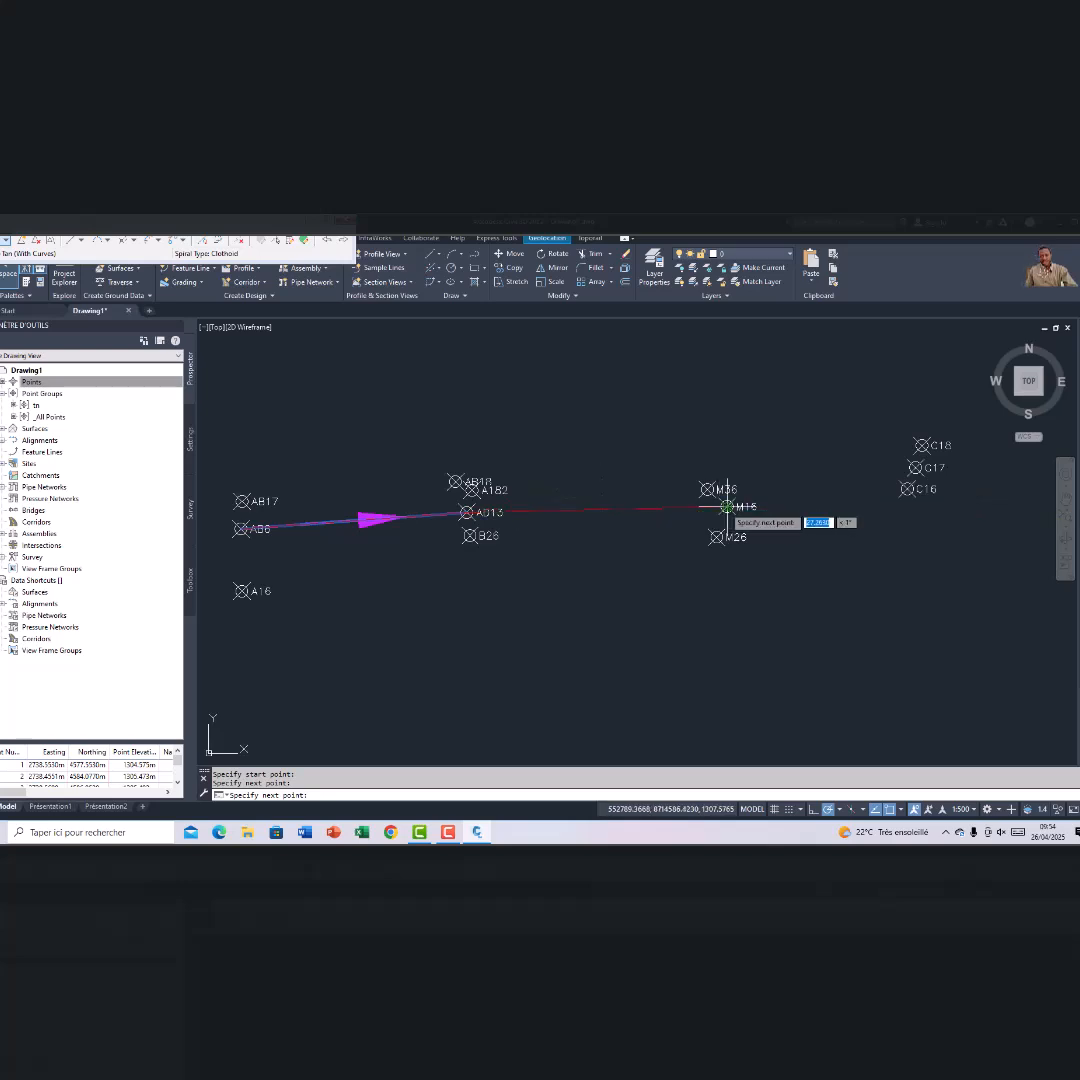
scroll(726, 507, "up", 8)
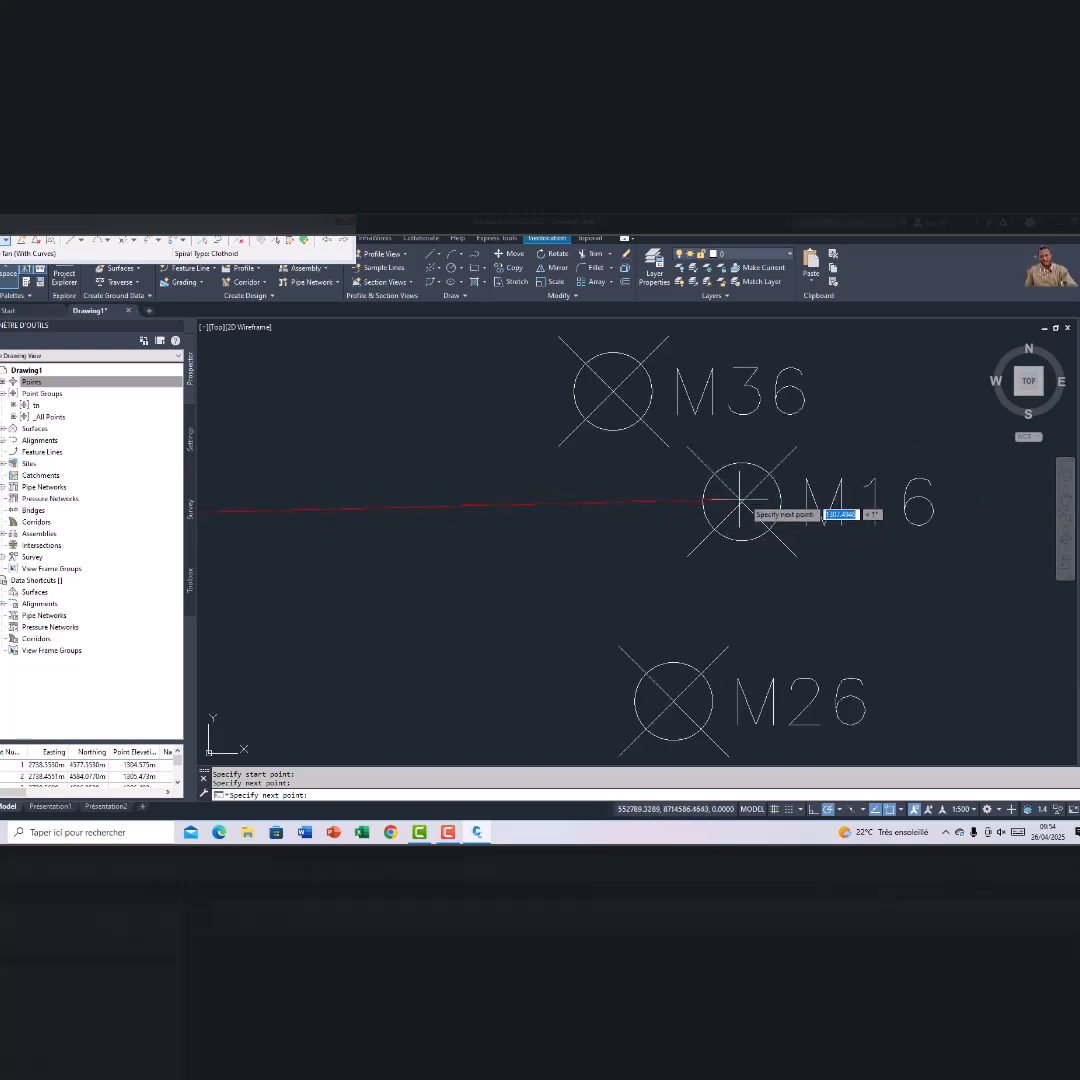
left_click(740, 500)
scroll(800, 517, "down", 8)
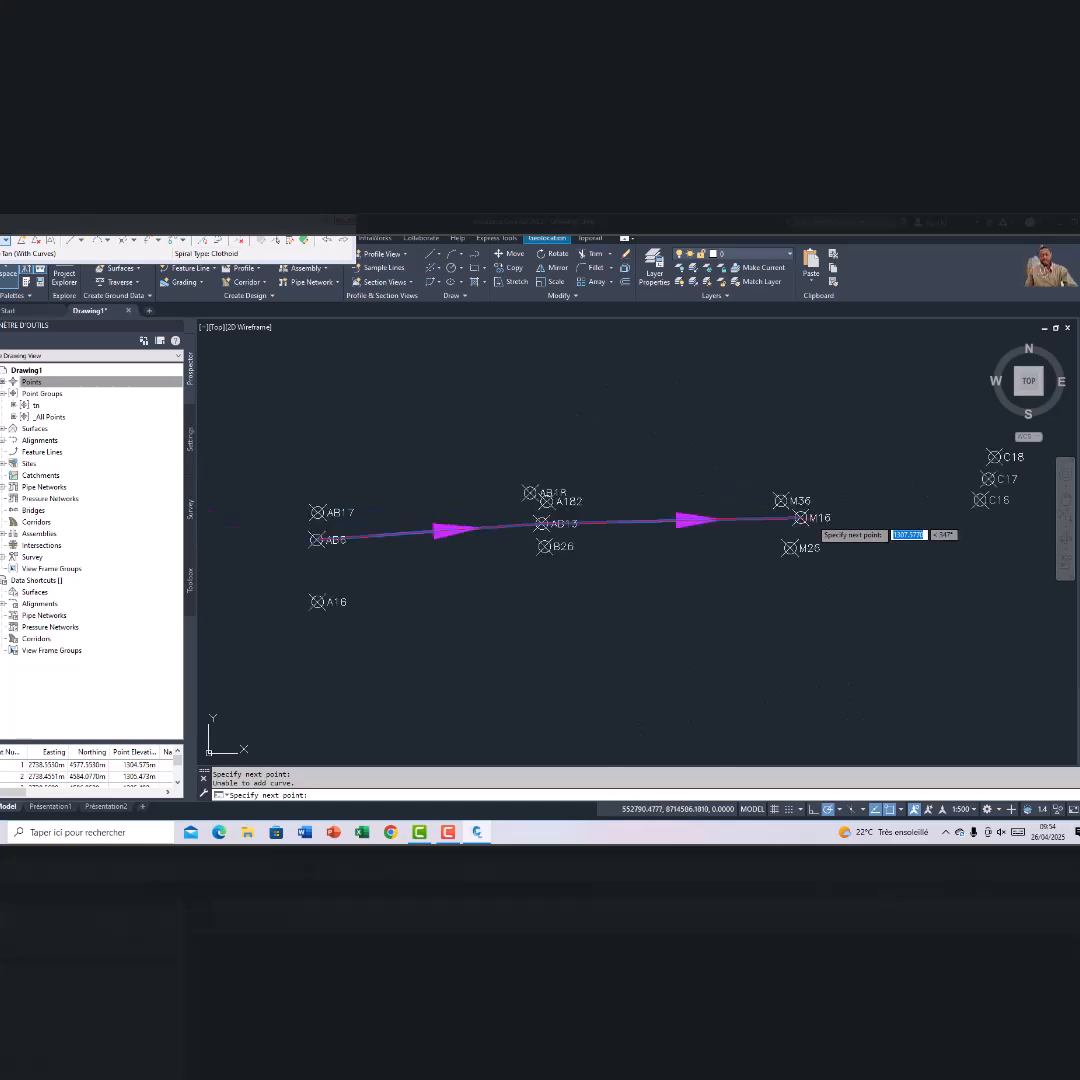
middle_click_drag(800, 518, 438, 528)
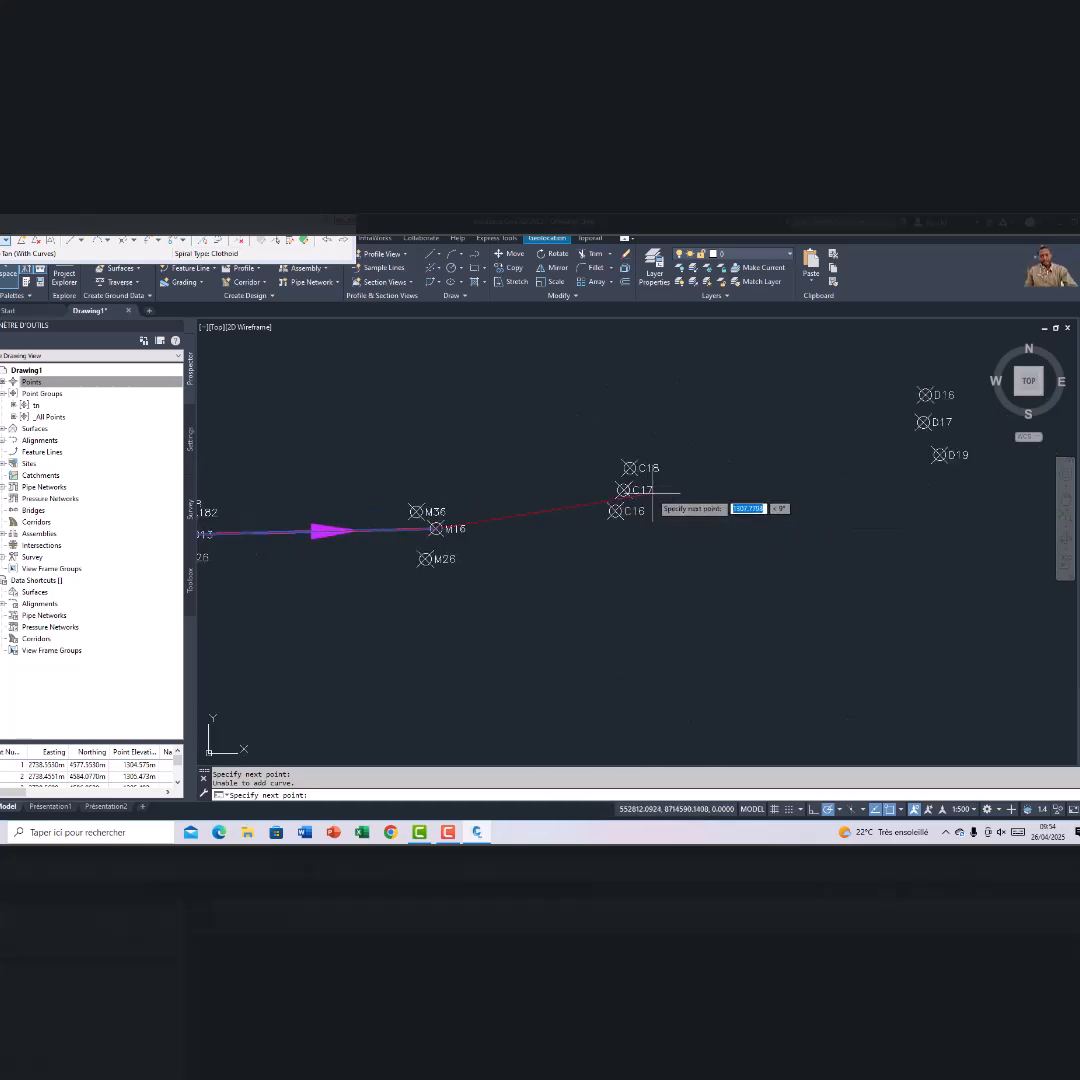
scroll(645, 503, "up", 4)
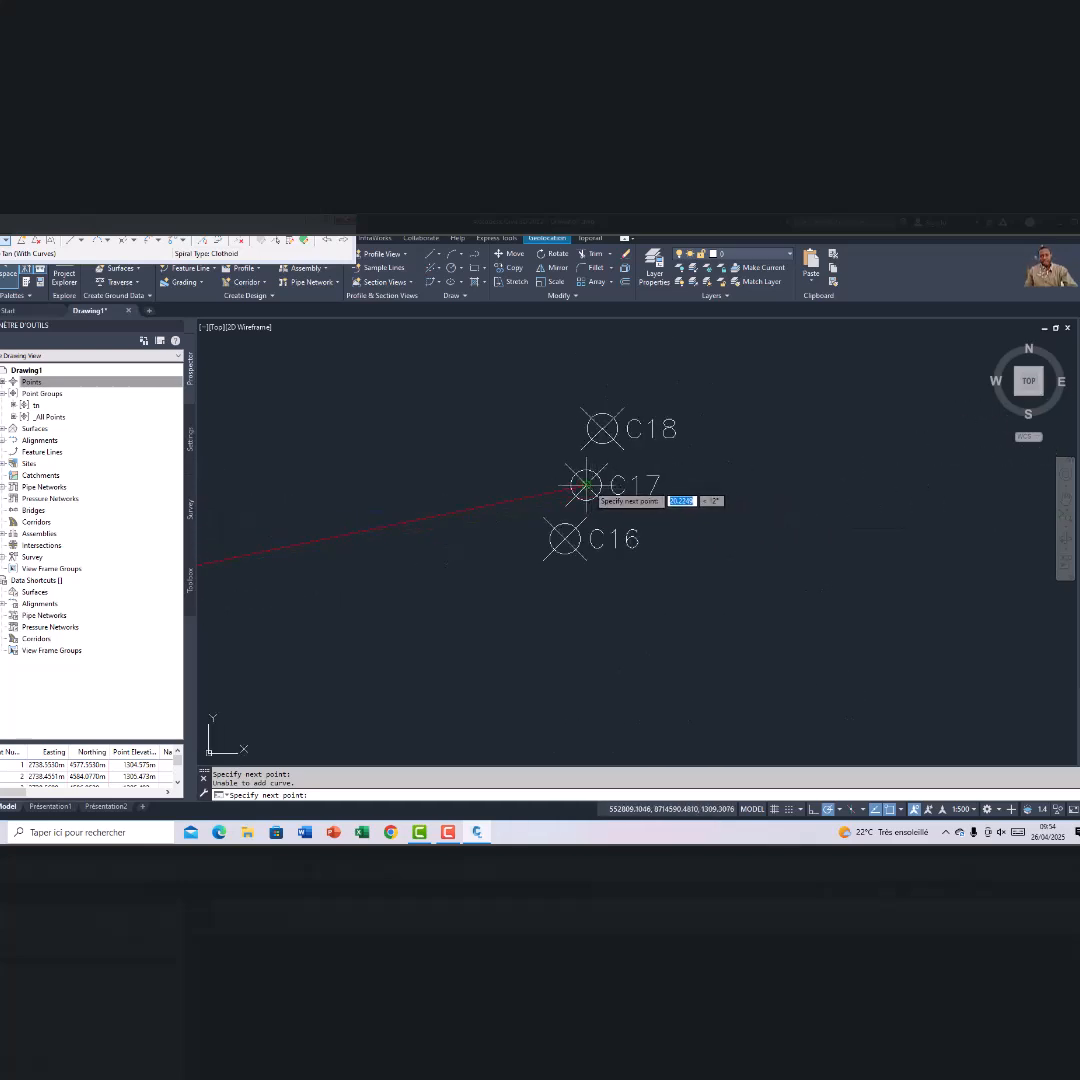
left_click(586, 486)
Extend the alignment from C17 through survey point D17 to point J17
scroll(730, 482, "down", 8)
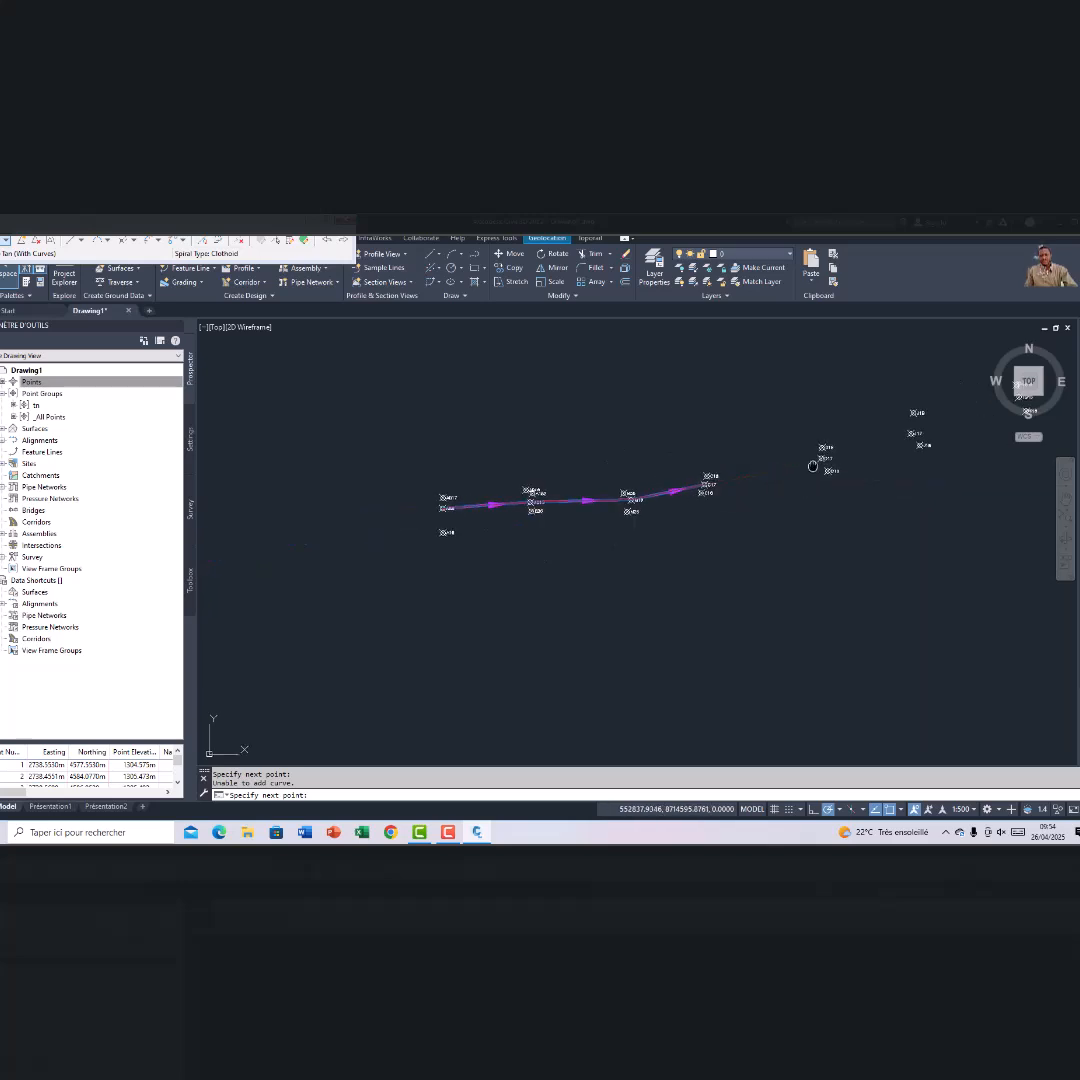
middle_click_drag(813, 466, 560, 496)
scroll(600, 500, "up", 8)
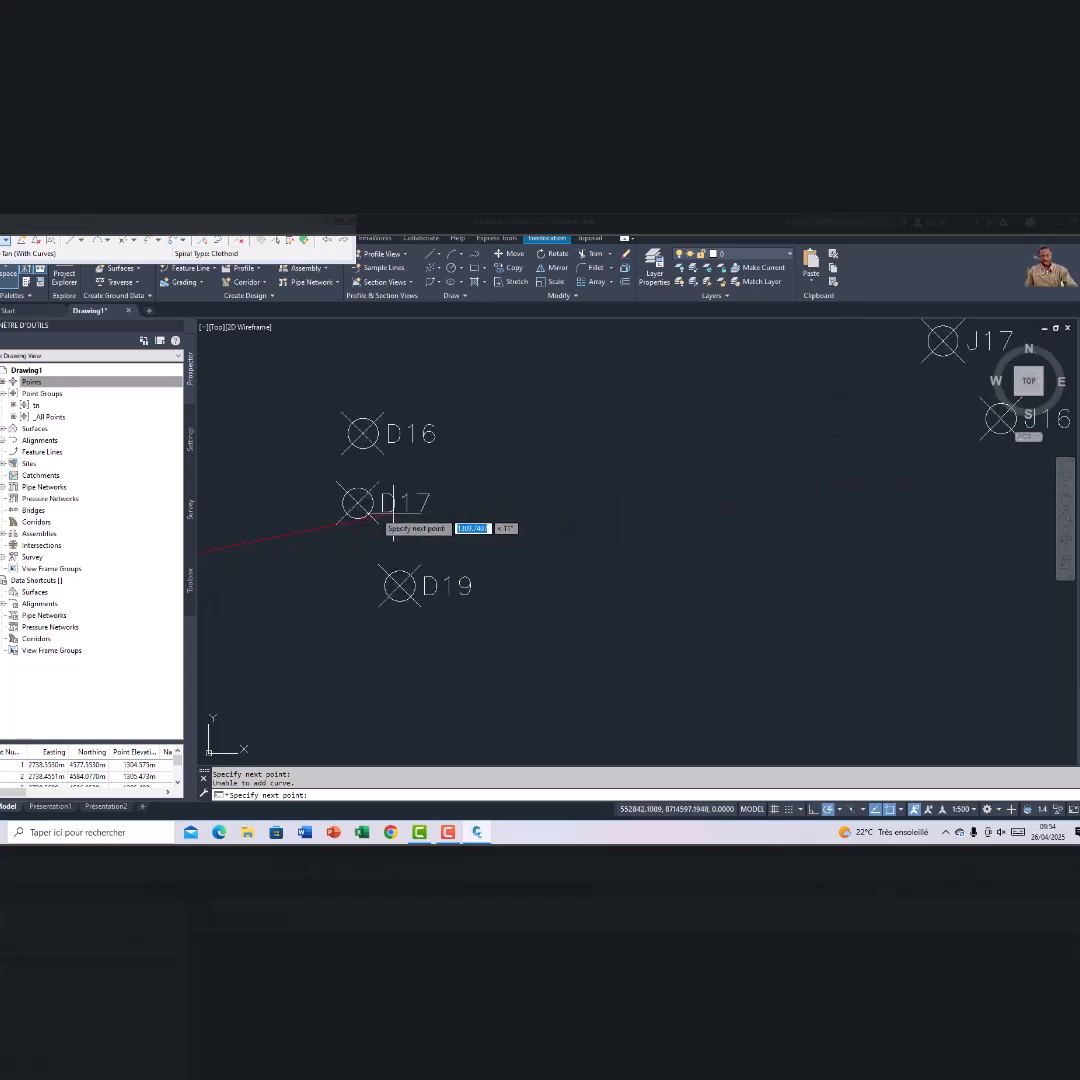
left_click(358, 503)
scroll(600, 462, "down", 4)
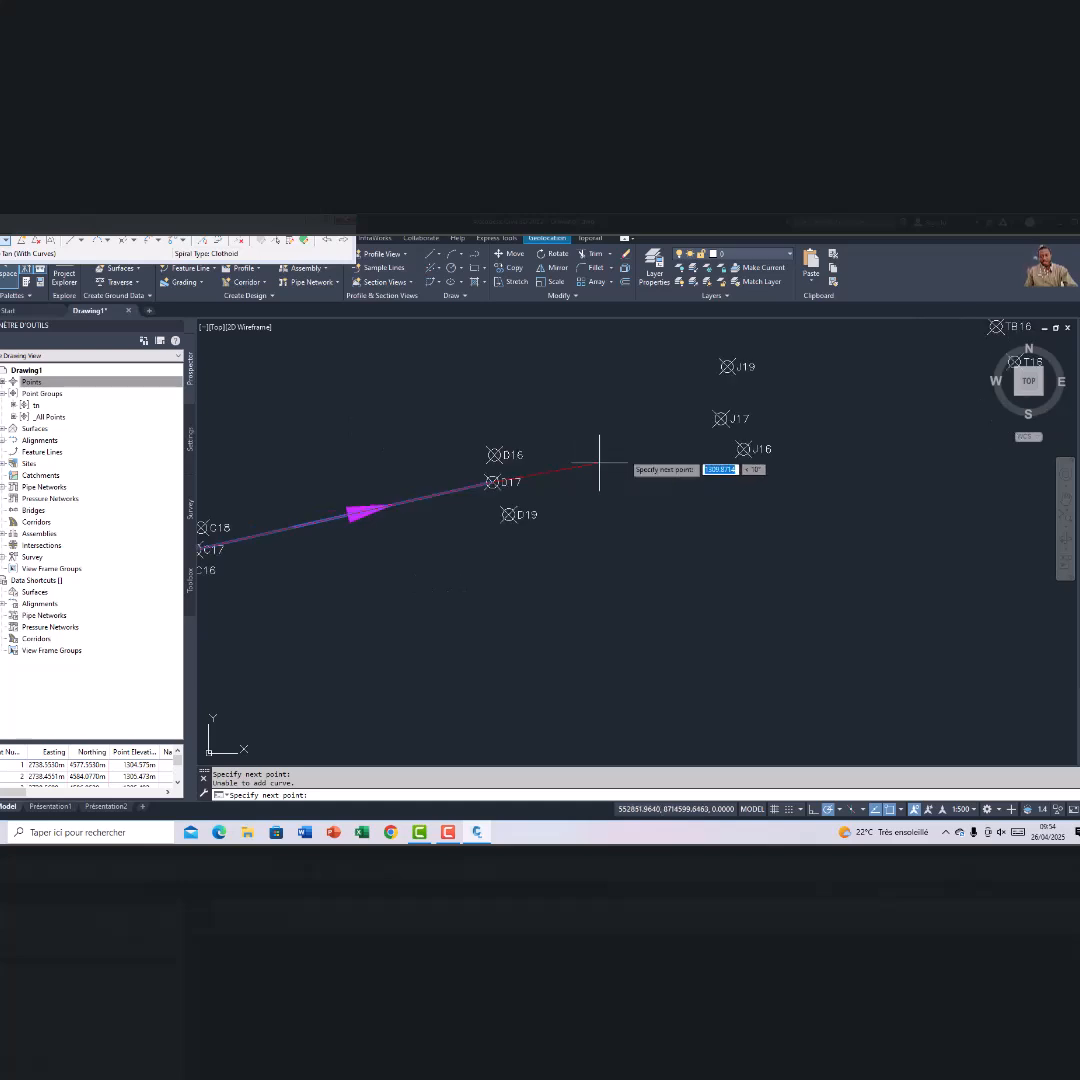
scroll(722, 418, "up", 5)
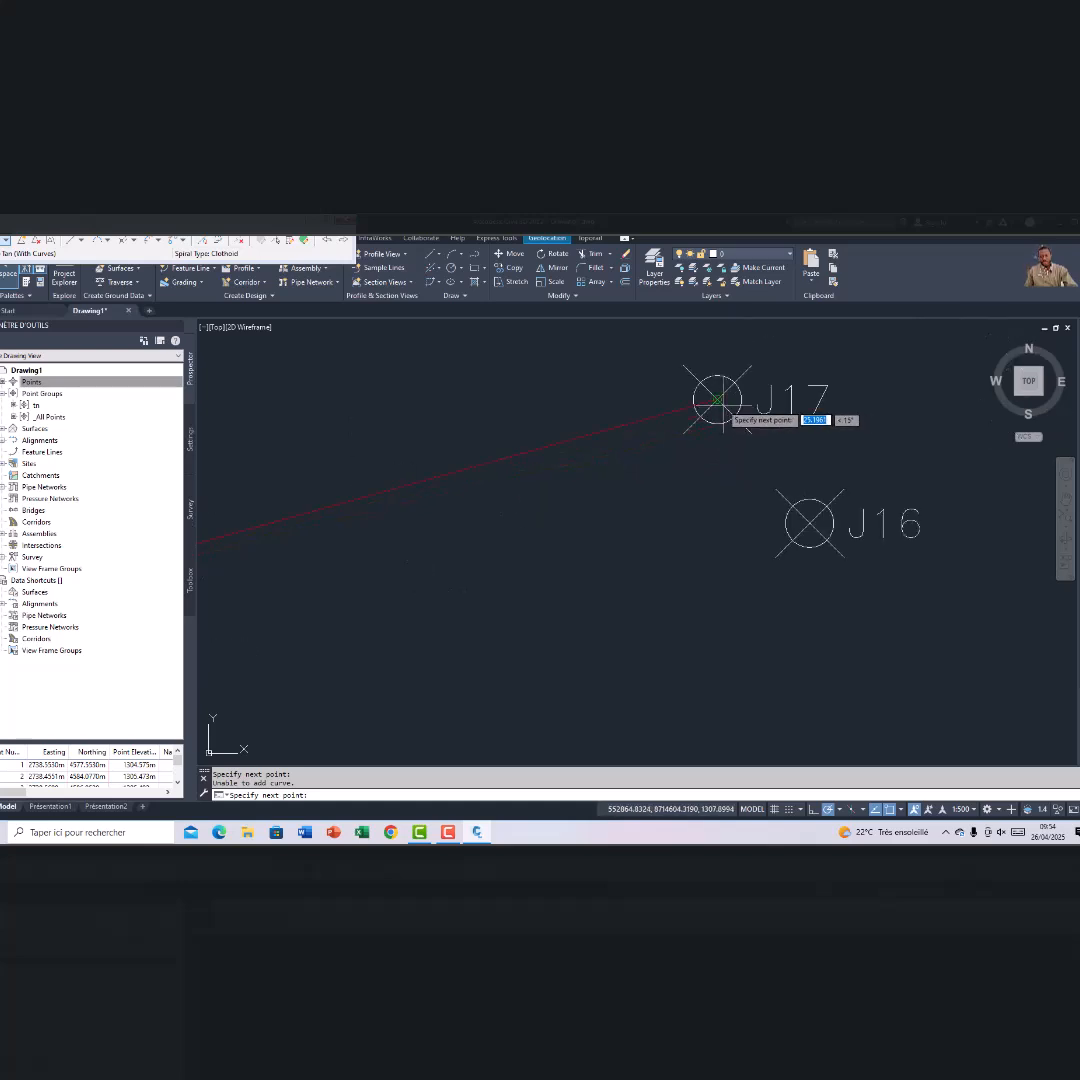
left_click(717, 400)
Extend the alignment from J17 through TB16 to its end at point WX8 and finish the tangent layout
scroll(770, 470, "down", 5)
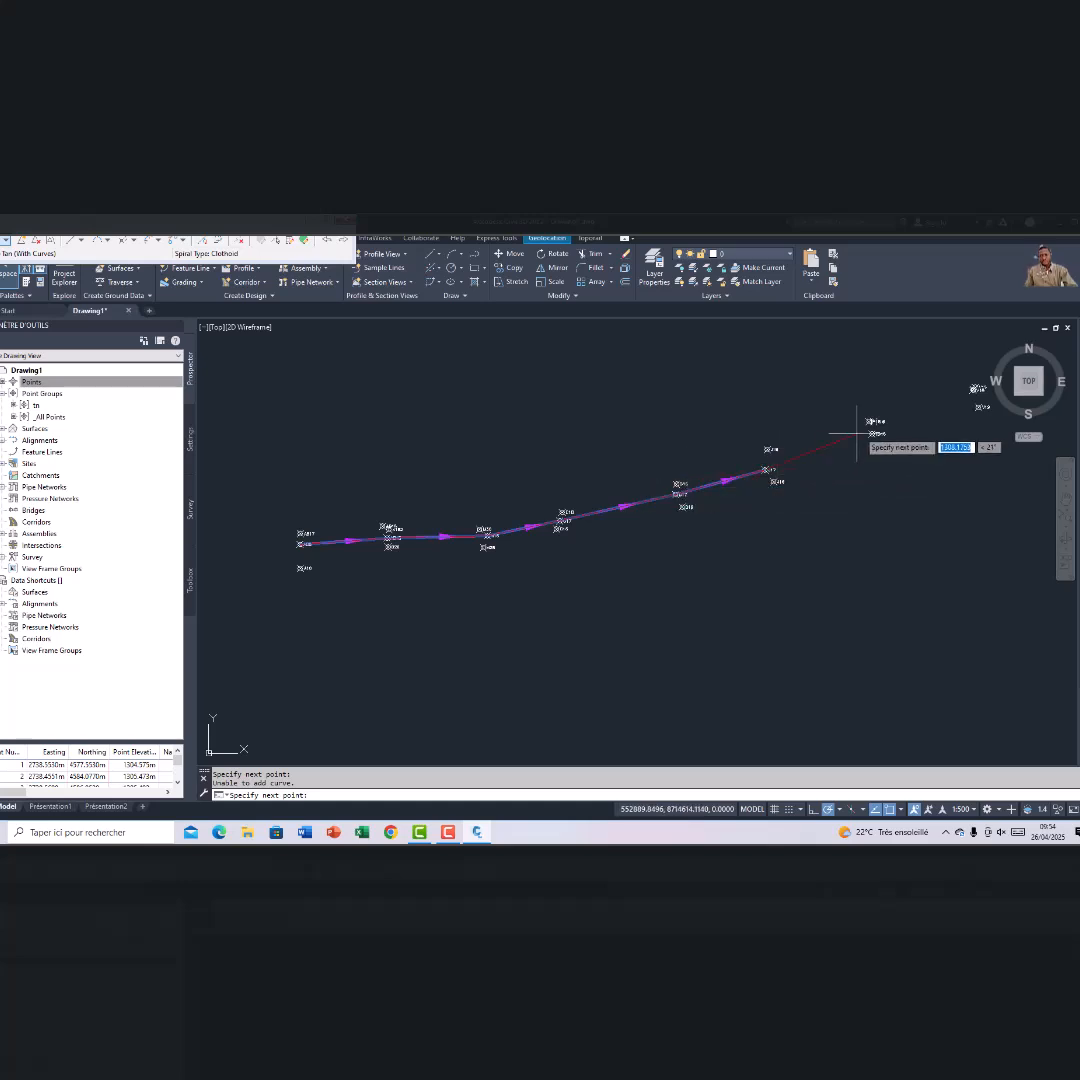
scroll(856, 430, "up", 5)
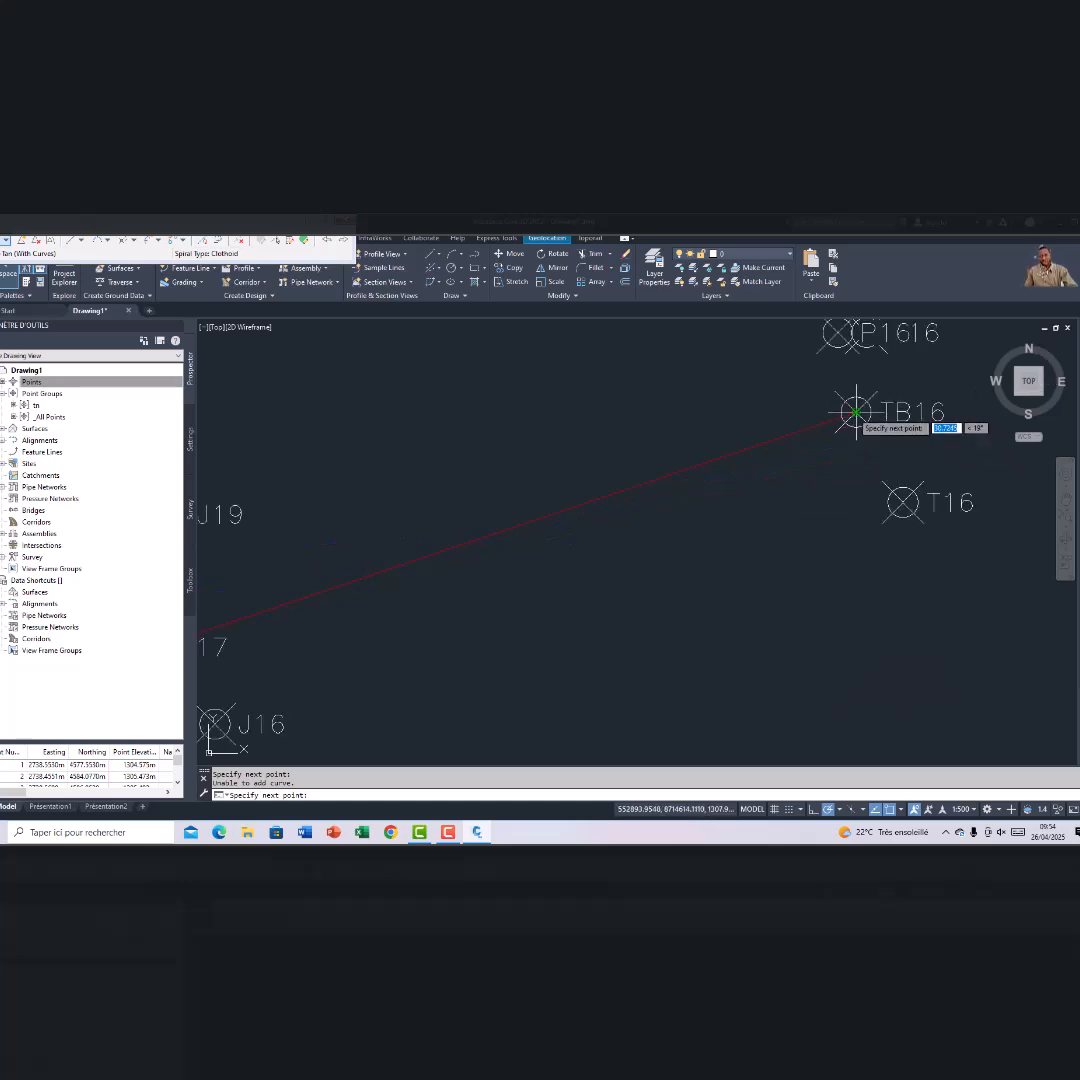
left_click(856, 411)
scroll(856, 411, "down", 5)
middle_click_drag(911, 463, 534, 579)
scroll(778, 512, "down", 6)
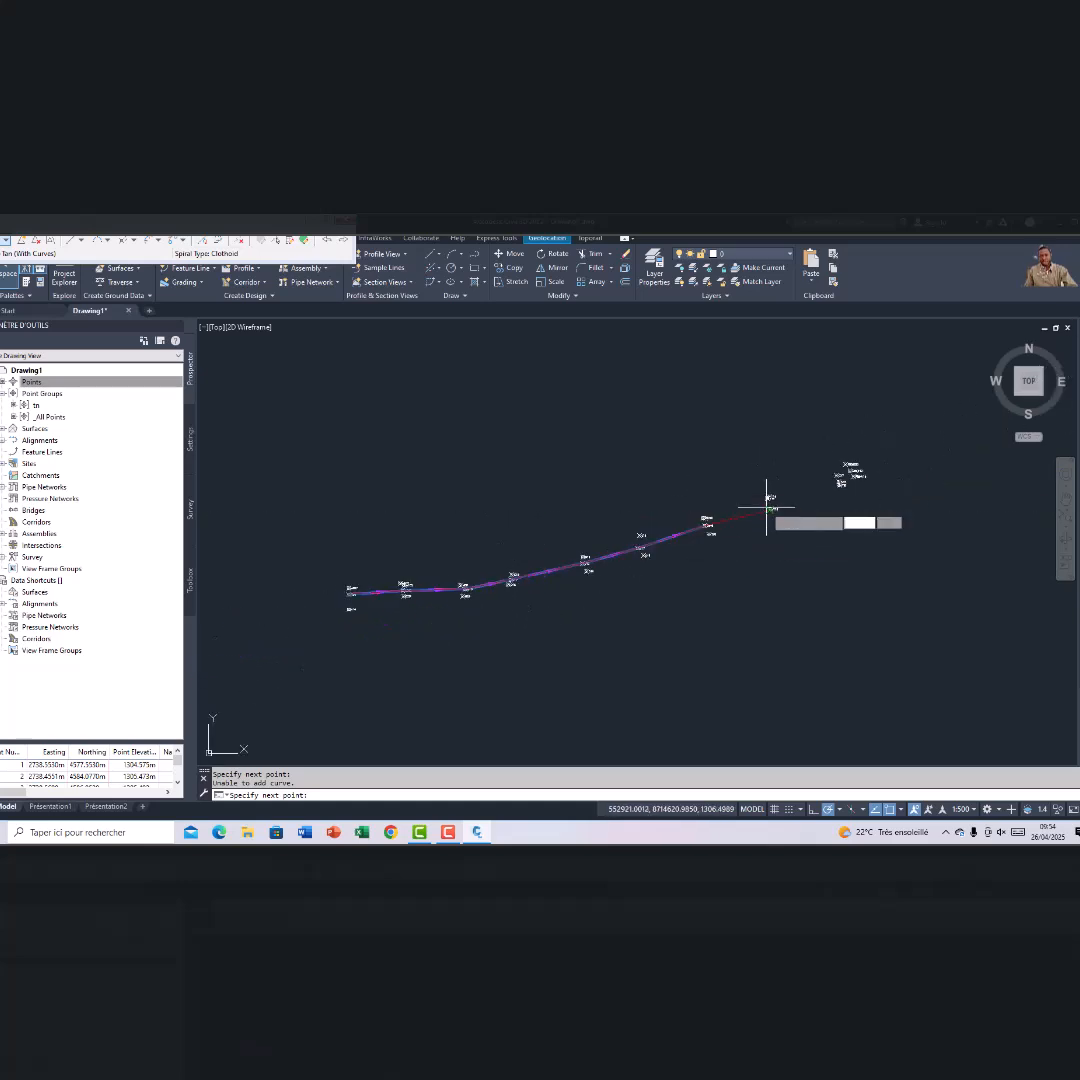
scroll(856, 470, "up", 5)
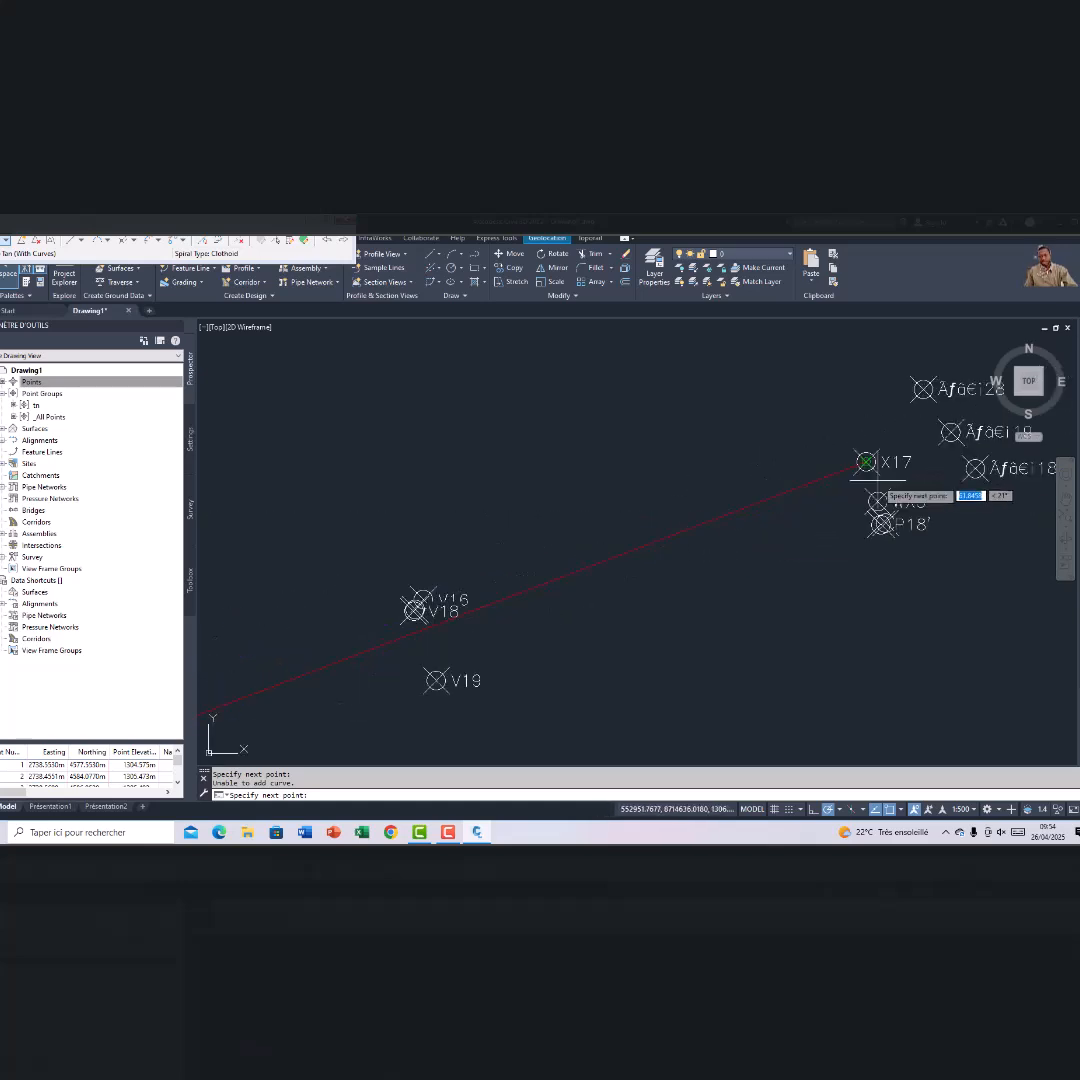
scroll(878, 487, "up", 2)
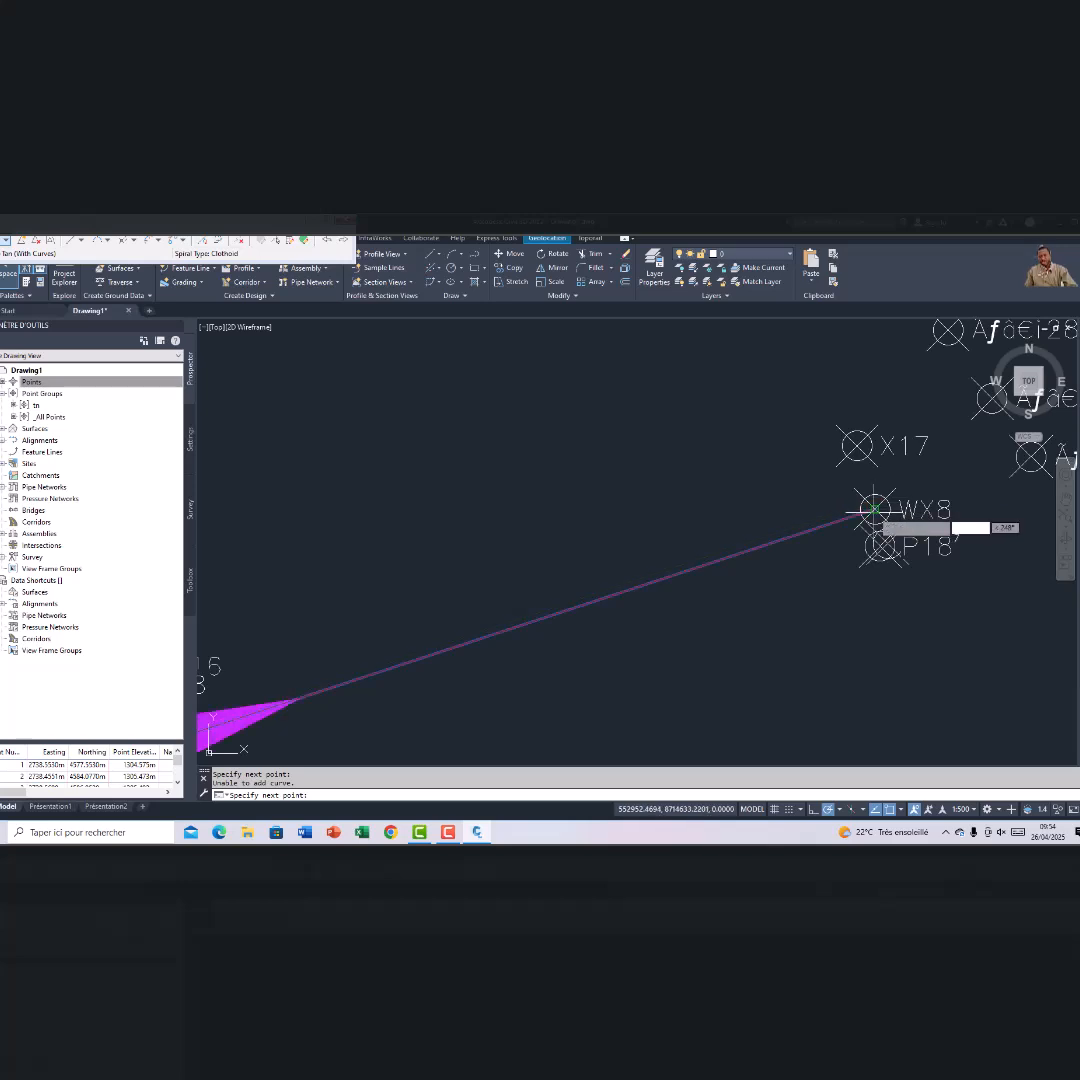
scroll(780, 532, "down", 4)
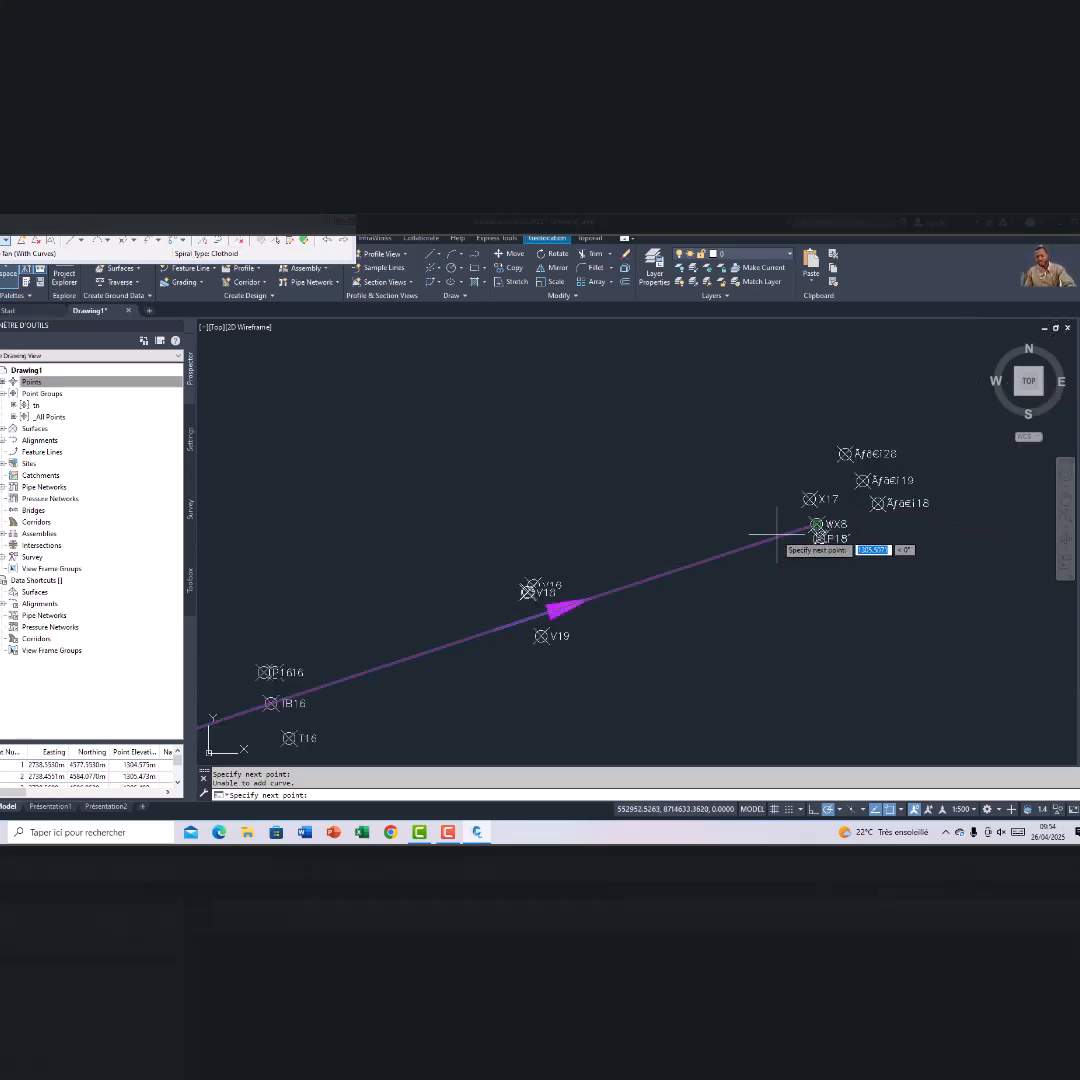
key("Return")
Delete the long geometry point labels above the alignment, keeping the station labels along the line
scroll(777, 534, "up", 3)
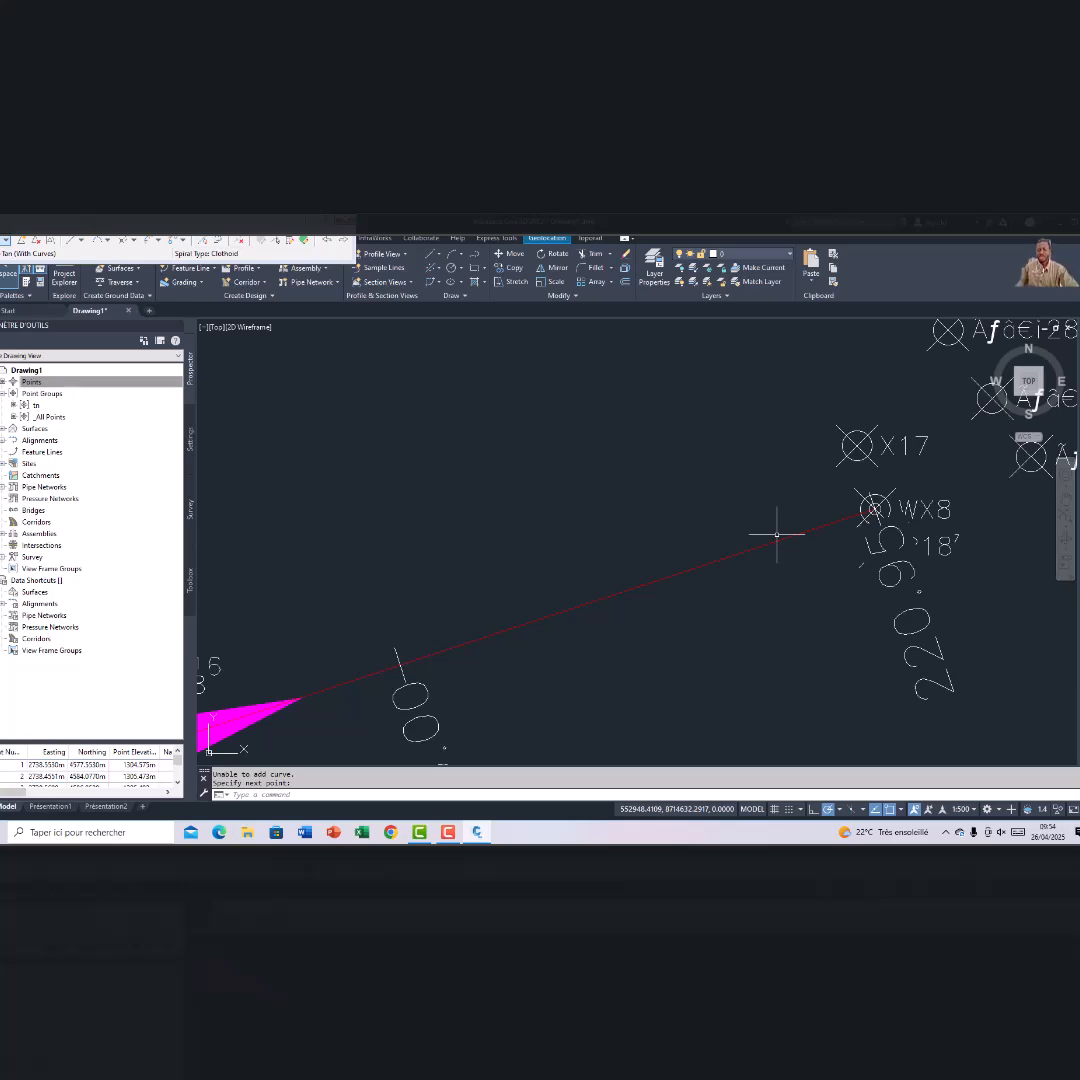
scroll(790, 532, "down", 4)
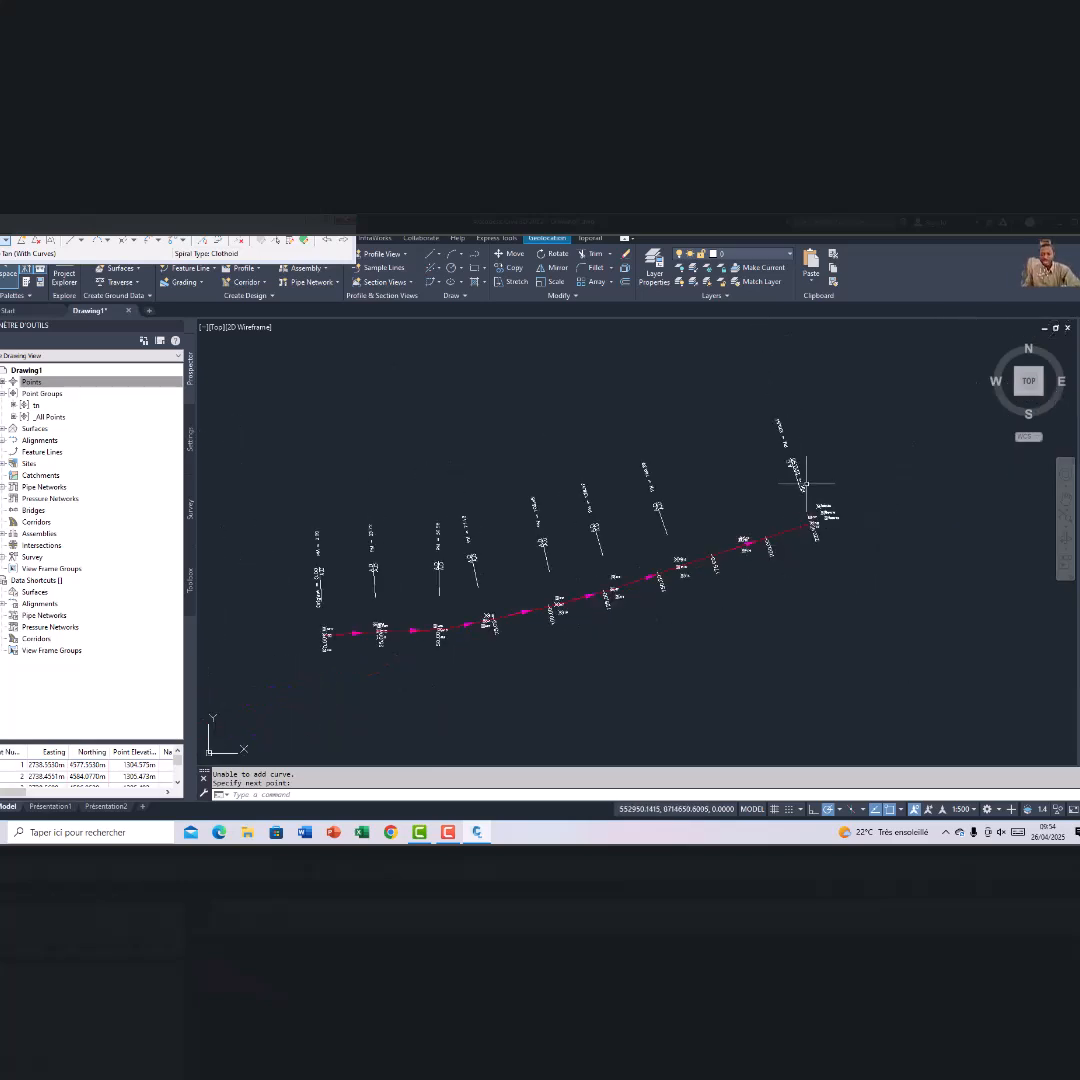
scroll(806, 484, "up", 5)
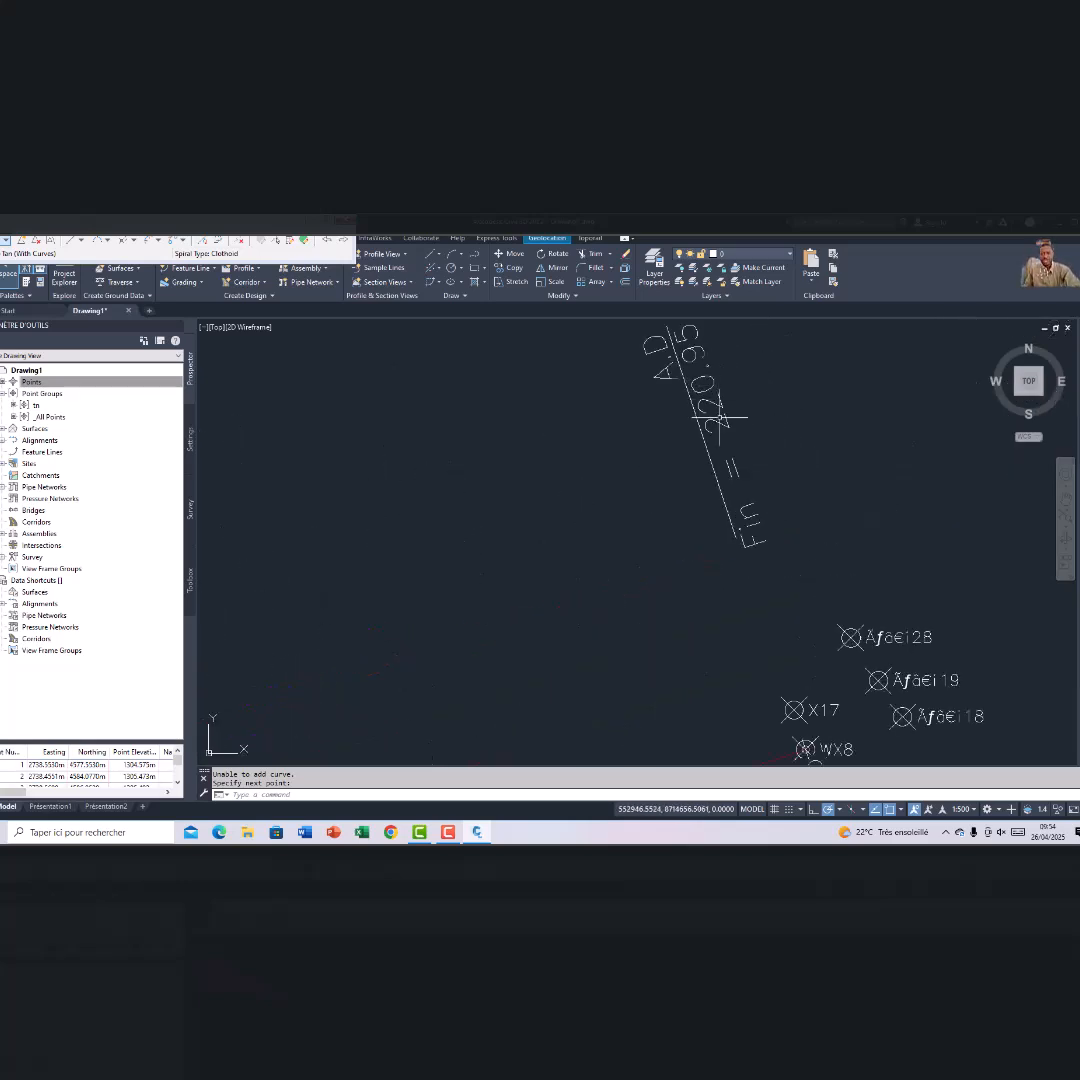
scroll(735, 415, "down", 6)
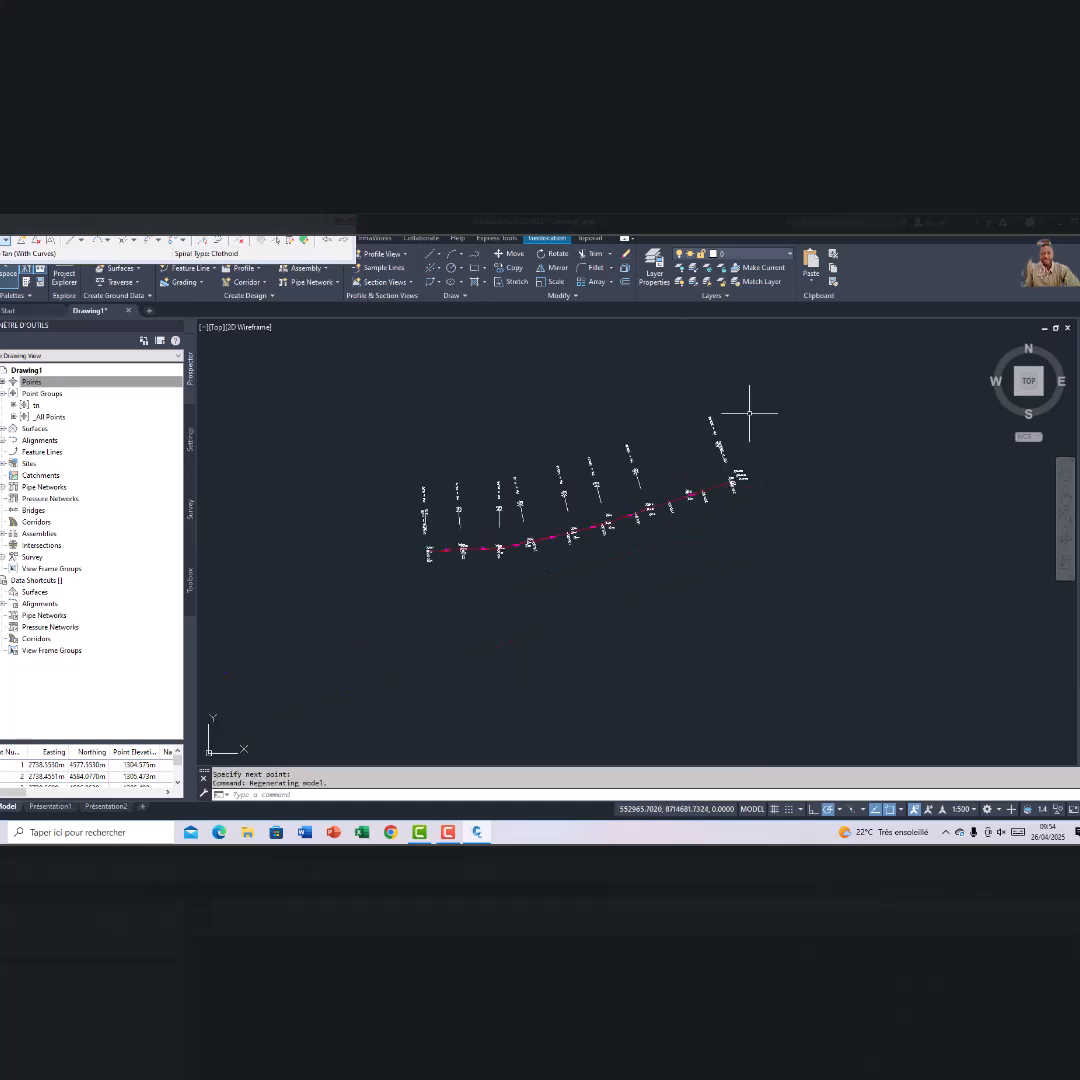
scroll(749, 412, "up", 3)
left_click_drag(750, 424, 557, 494)
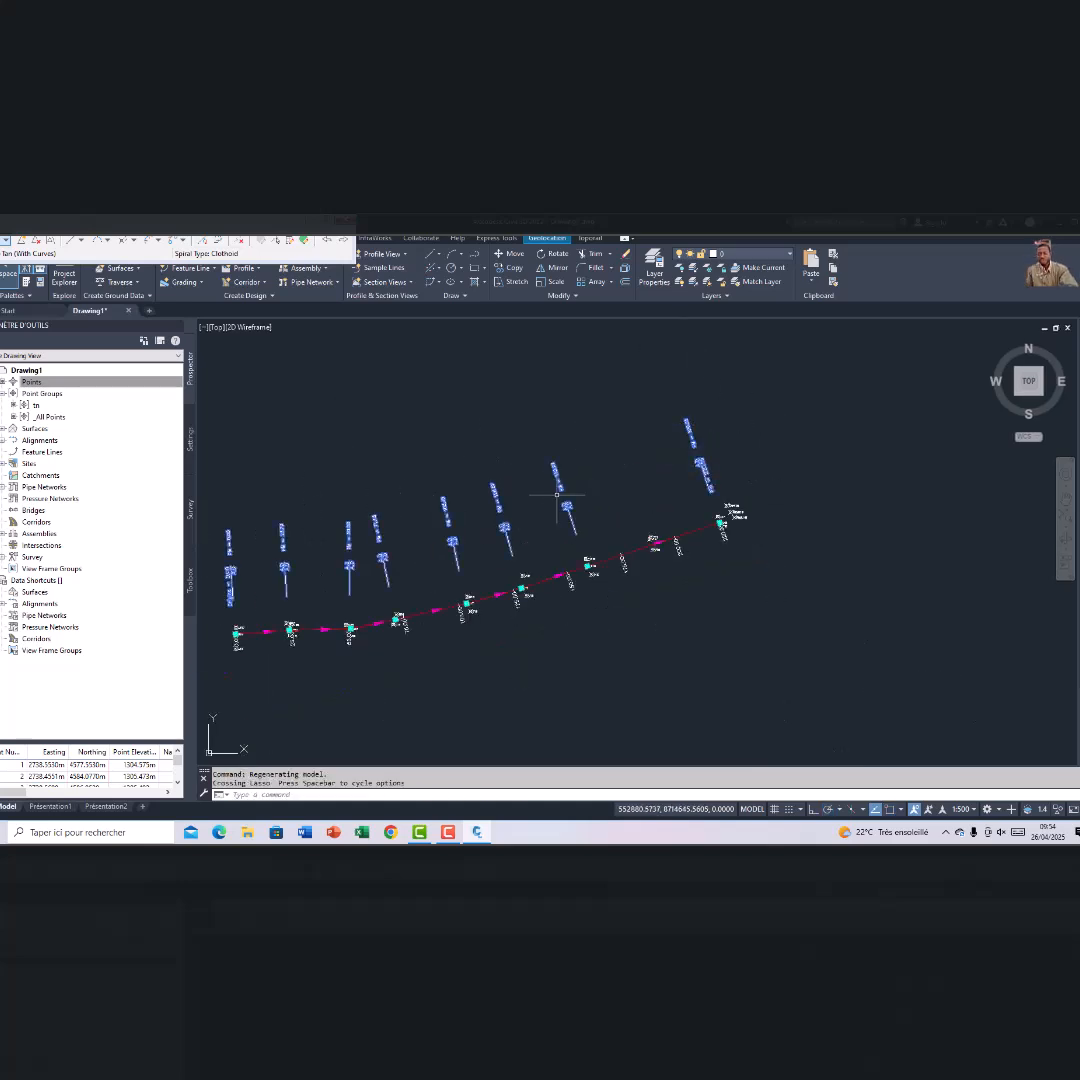
key("Delete")
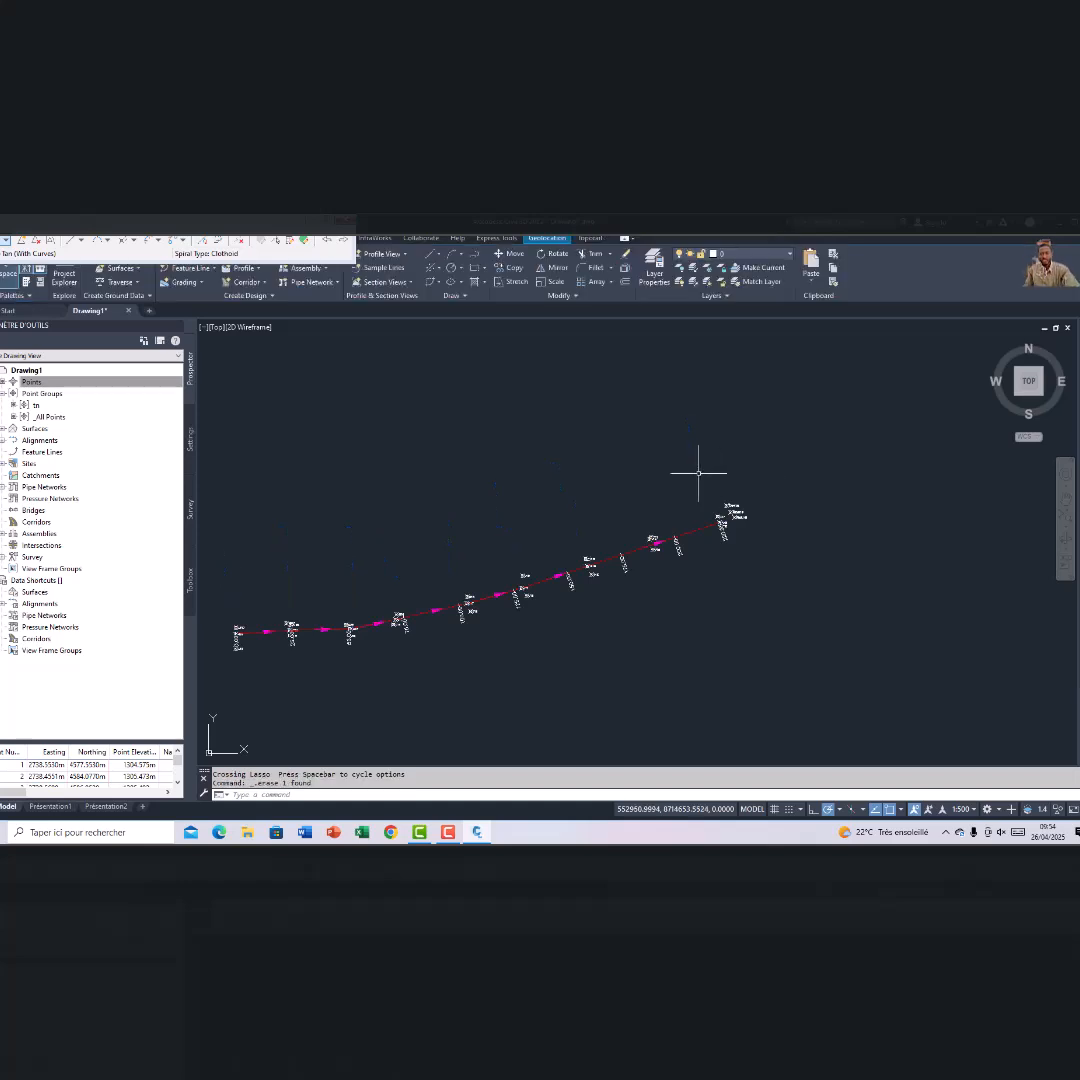
scroll(699, 460, "down", 3)
scroll(579, 503, "up", 5)
middle_click_drag(572, 523, 569, 507)
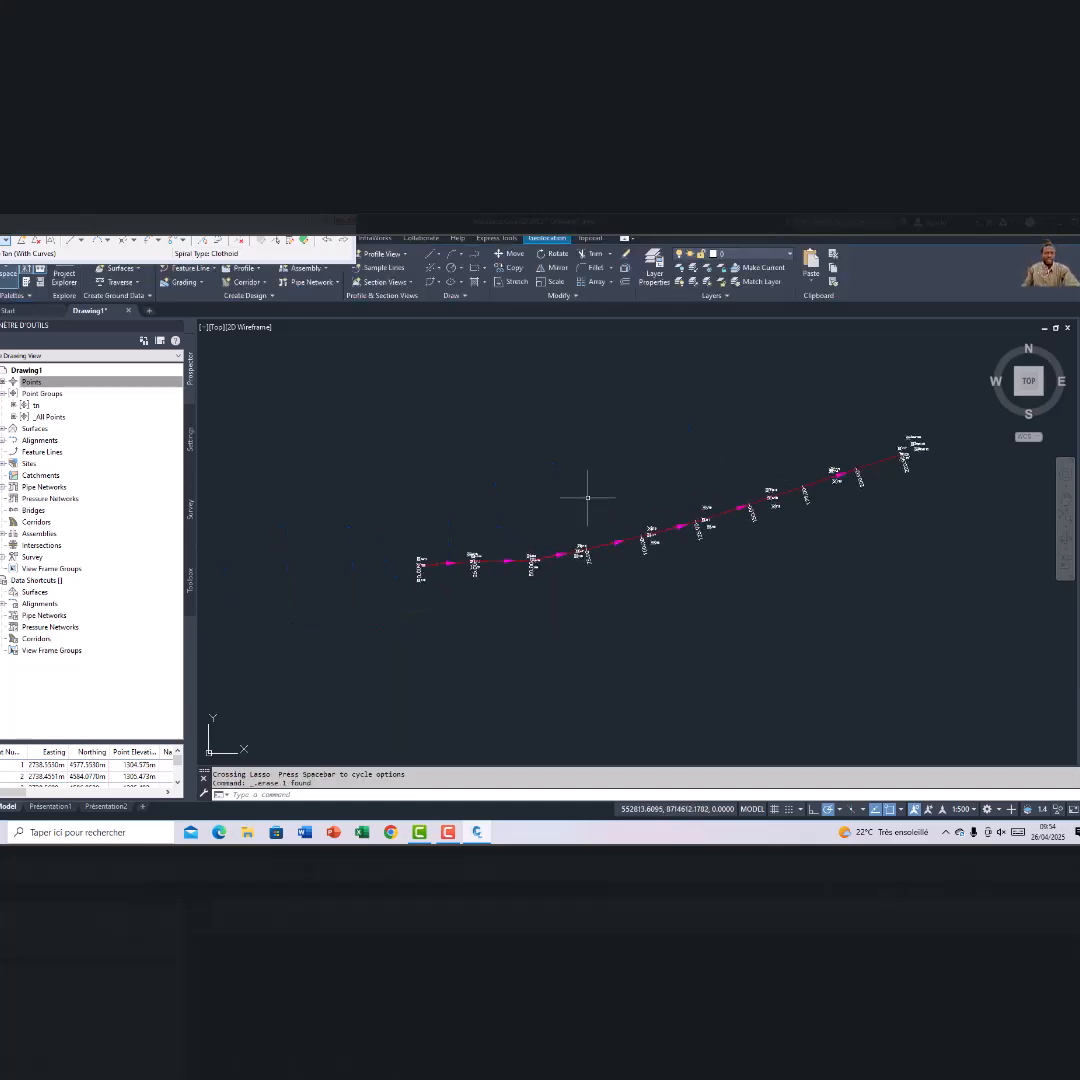
Add the point group tn to the definition of Surface tn
left_click(34, 429)
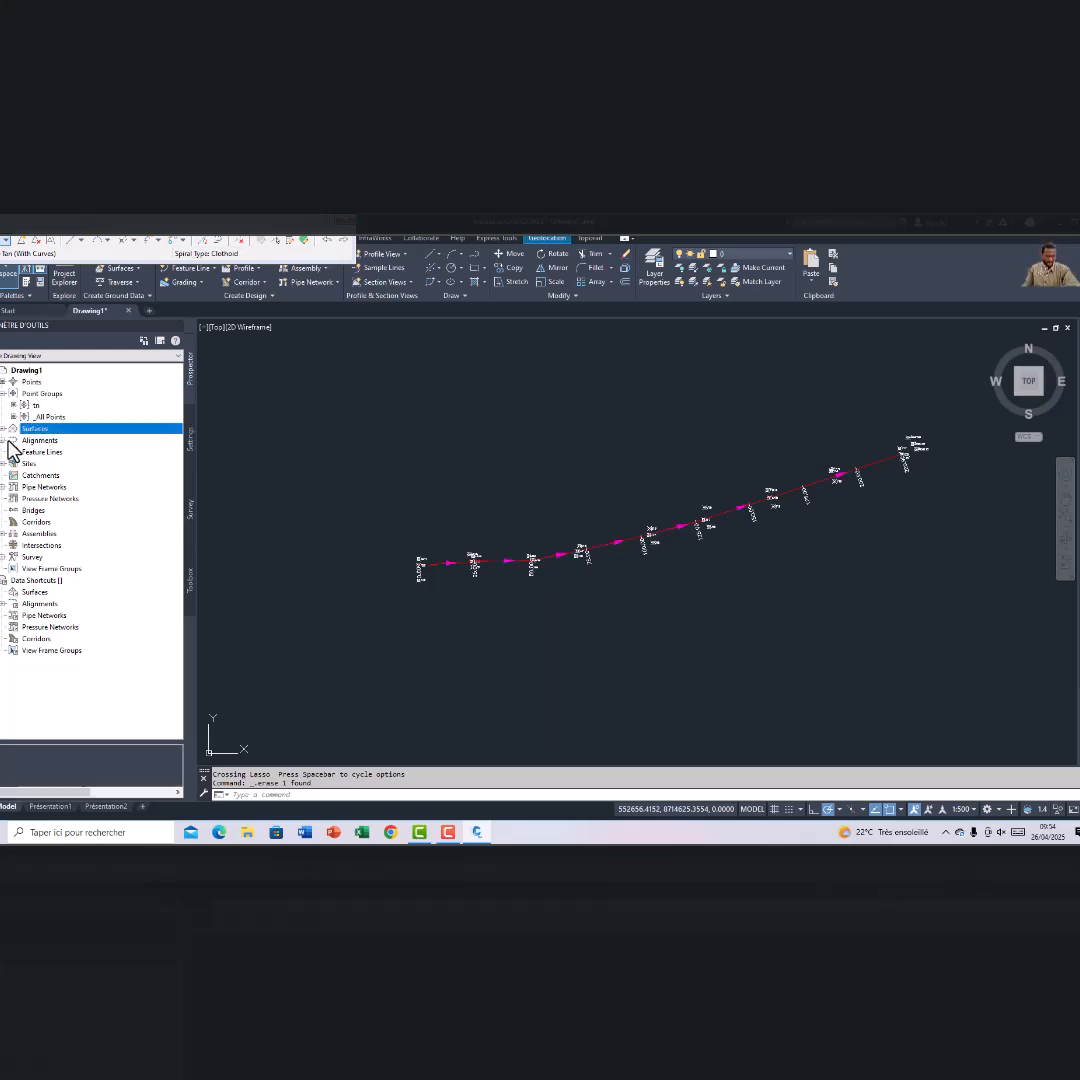
left_click(4, 429)
left_click(12, 441)
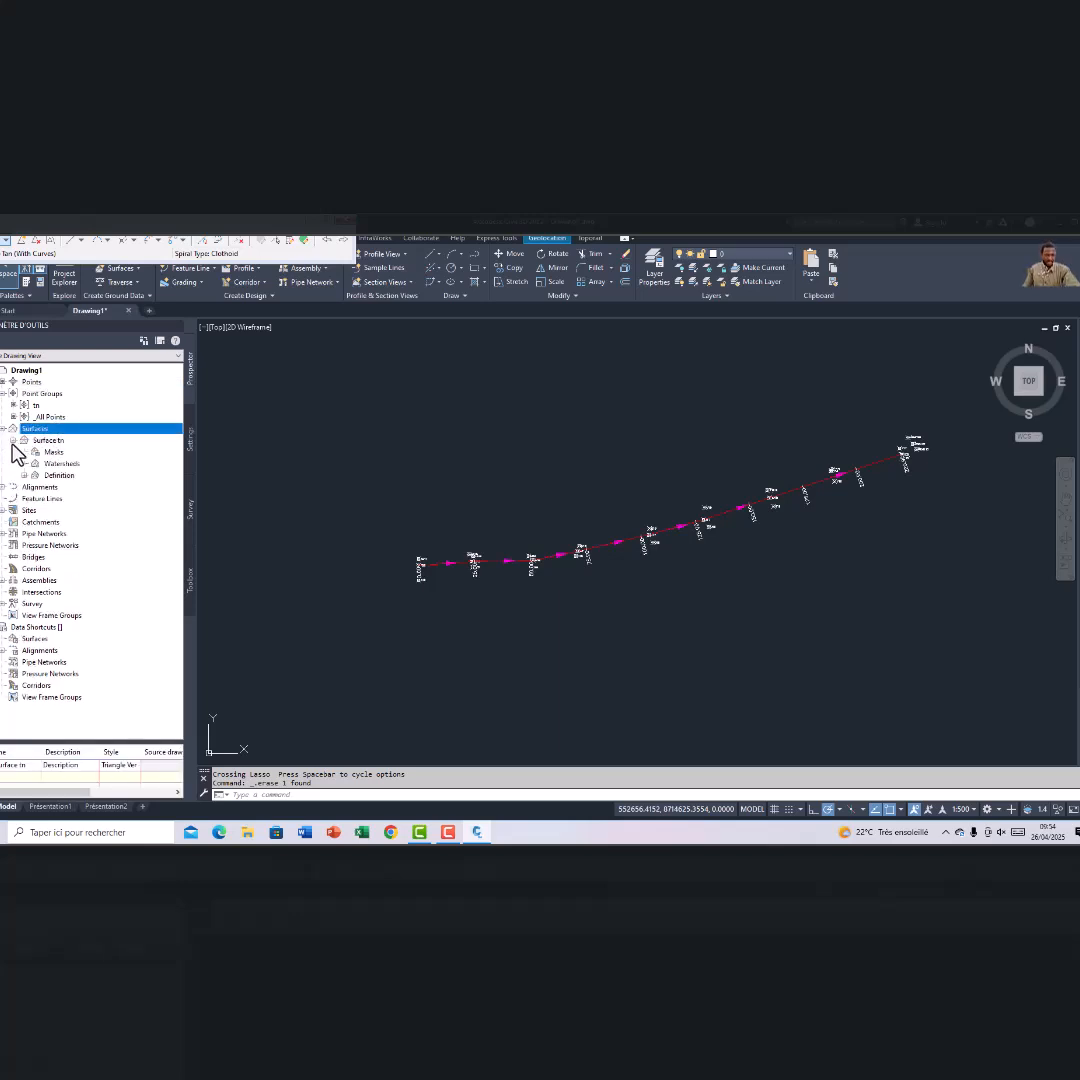
left_click(47, 441)
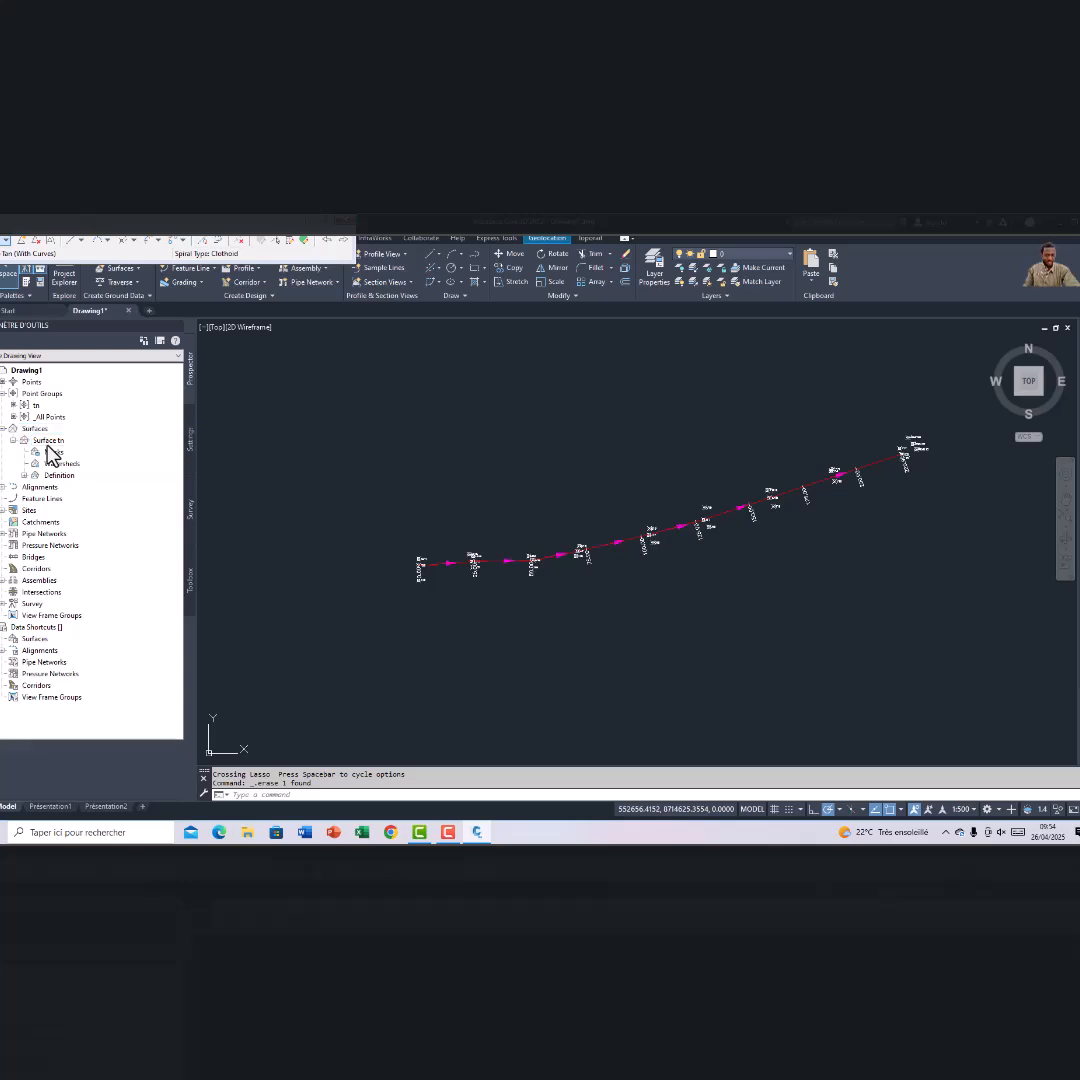
right_click(52, 452)
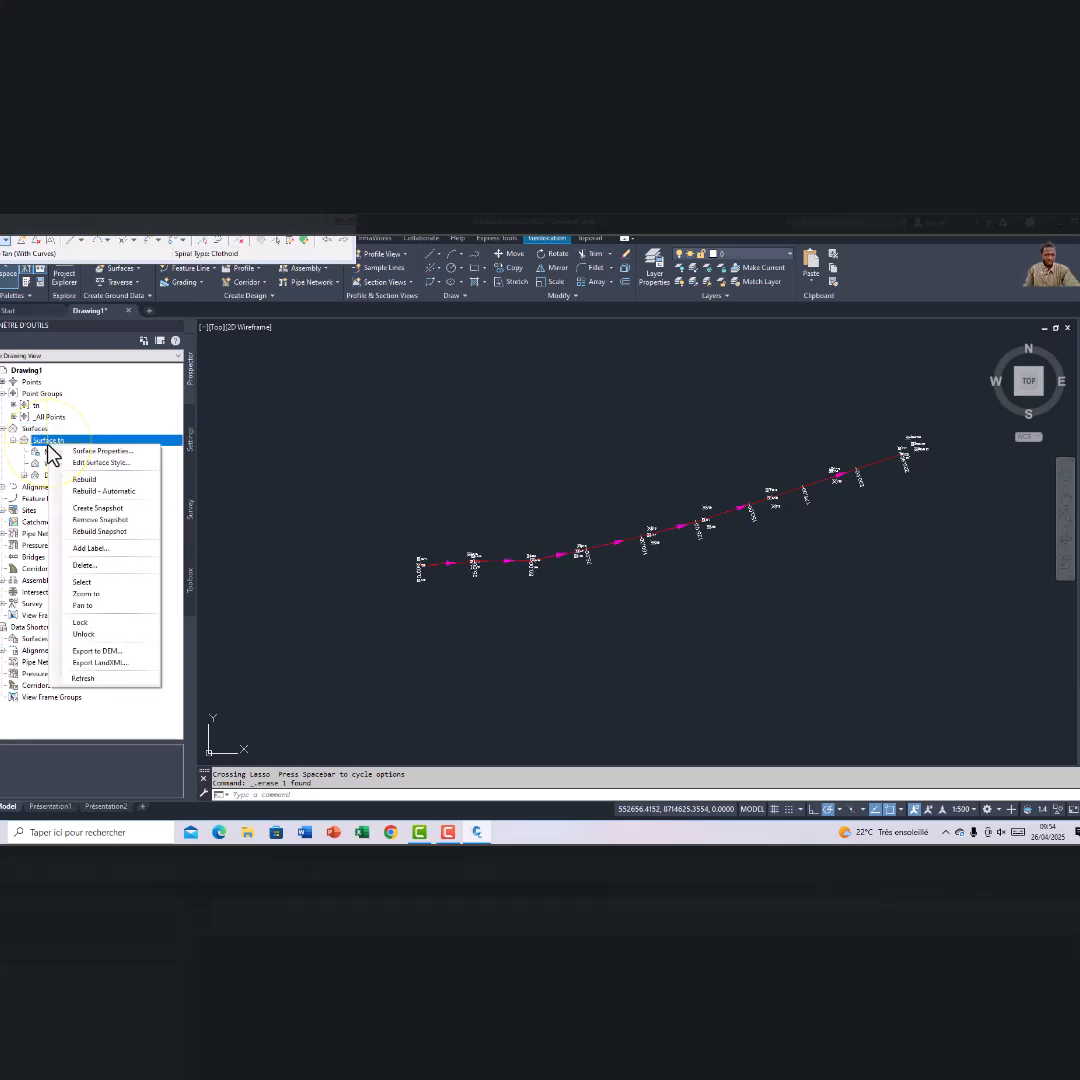
left_click(24, 477)
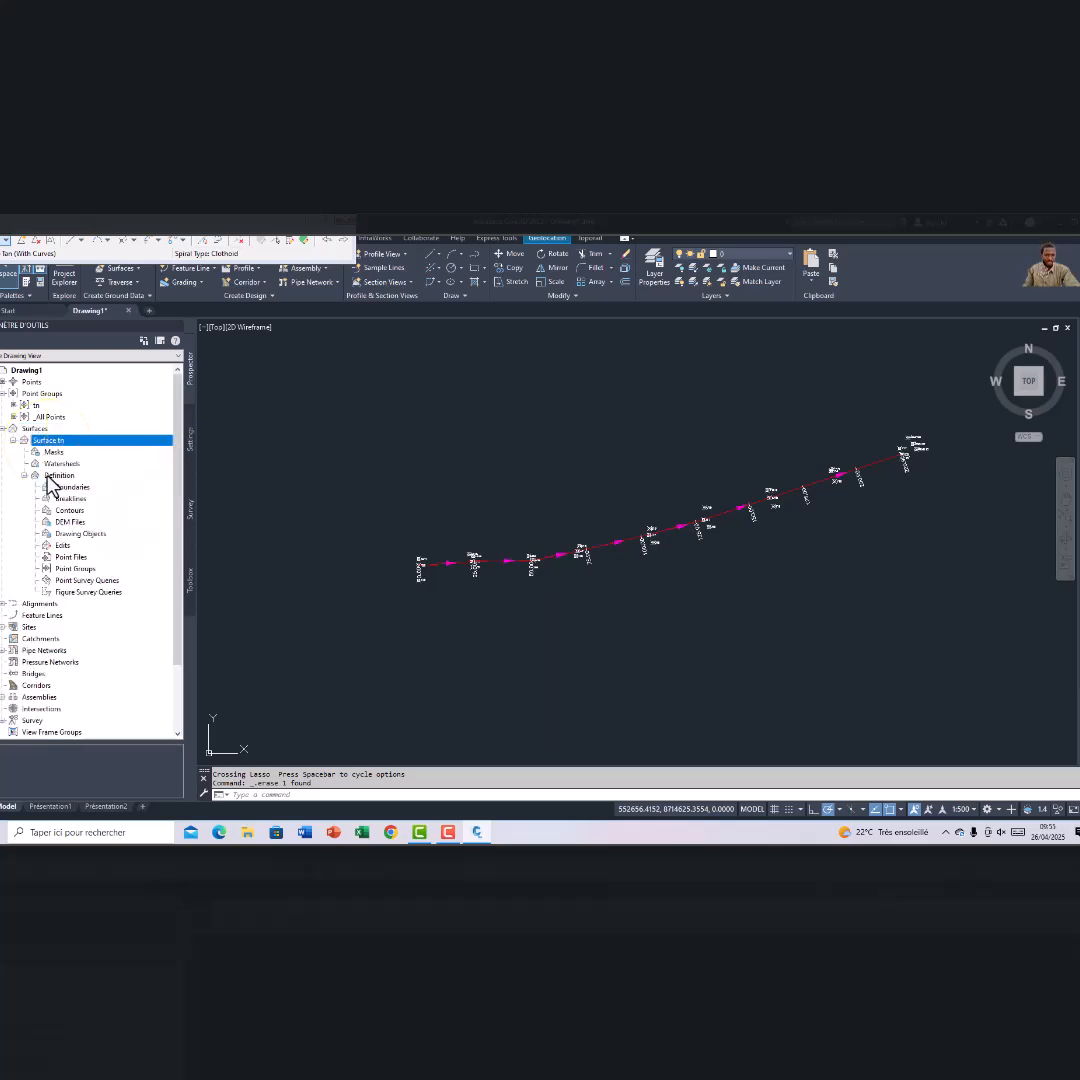
left_click(72, 569)
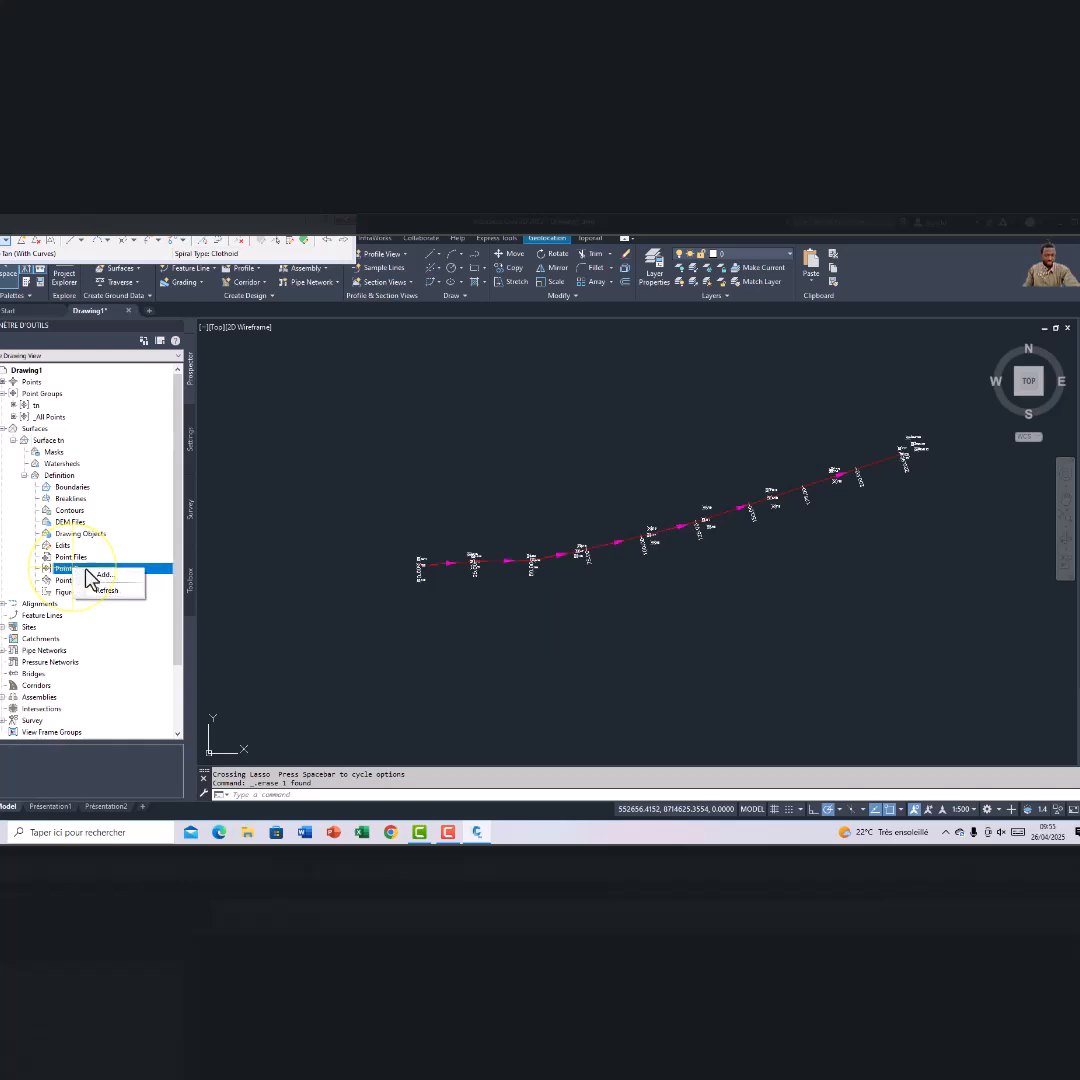
double_click(100, 569)
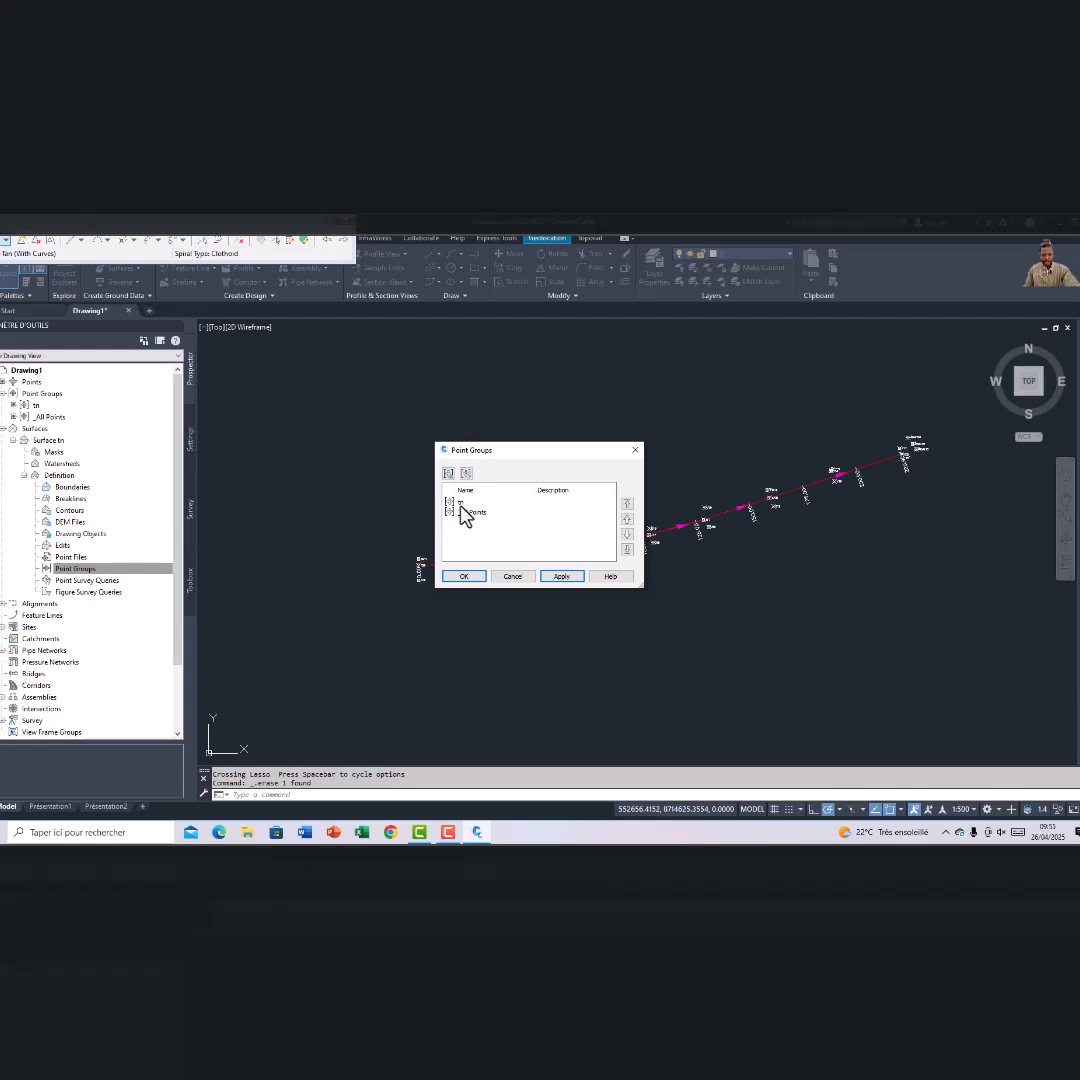
left_click(465, 513)
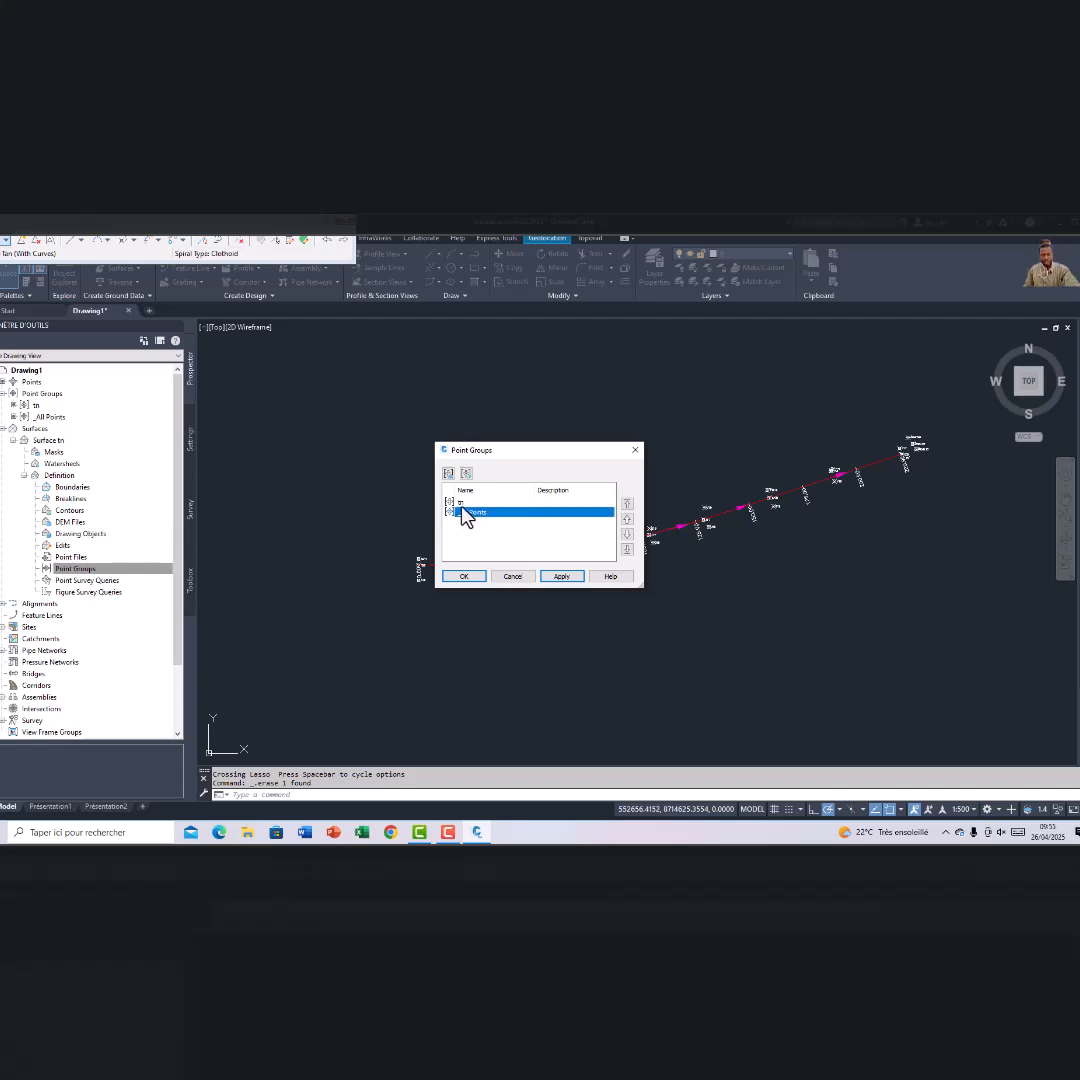
left_click(461, 502)
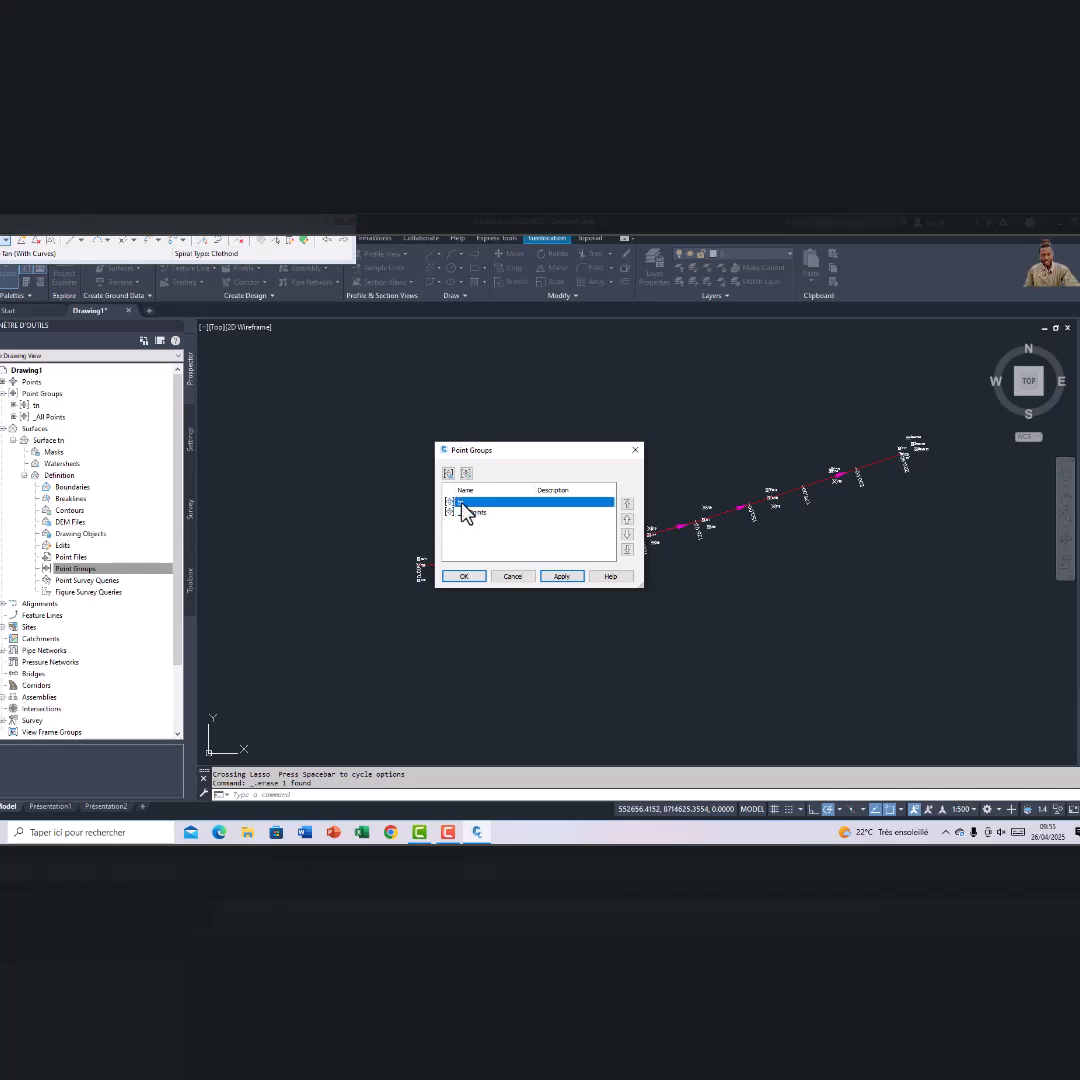
left_click(463, 576)
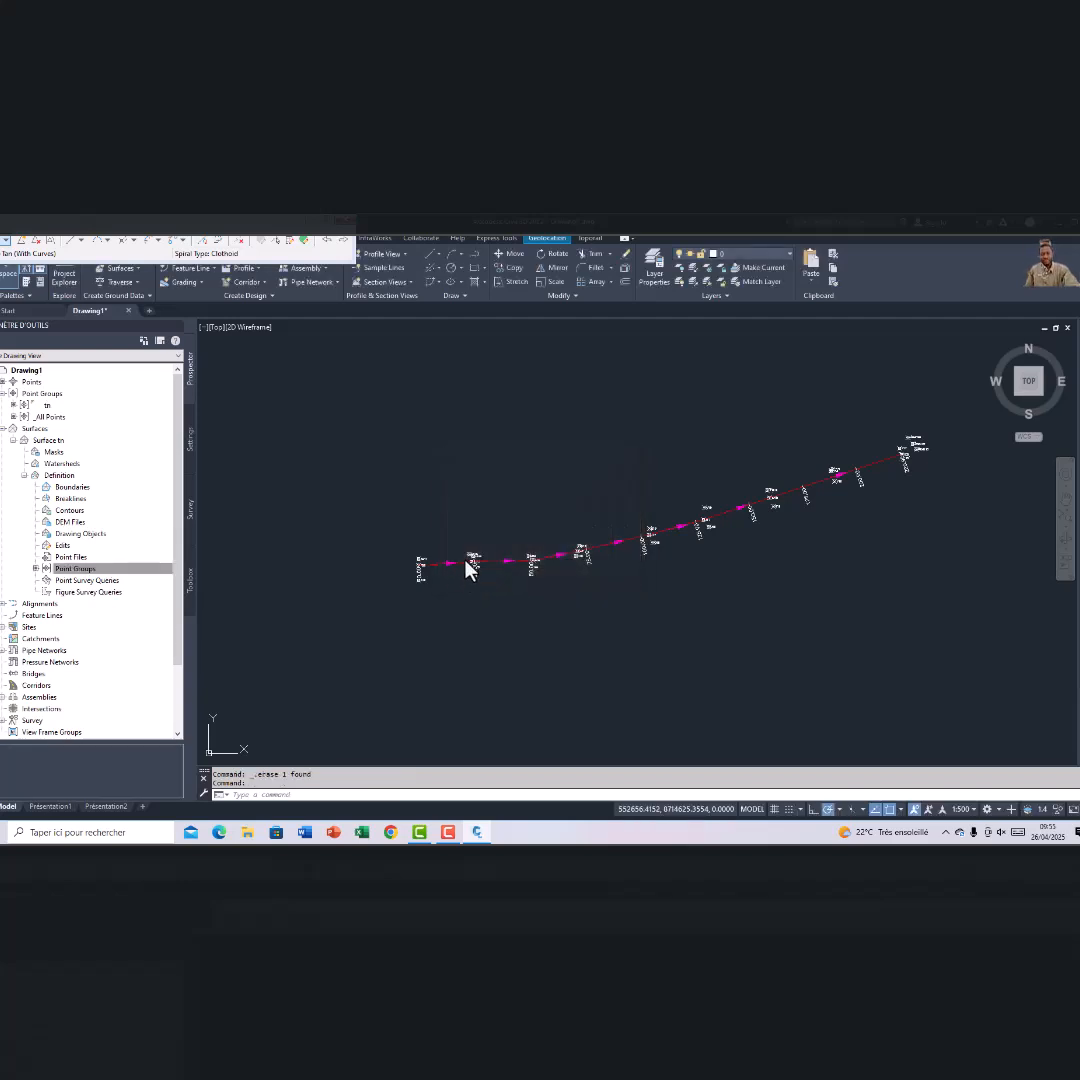
Change the surface style of Surface tn to Courbe de Niveau 0.5m-2.5m in its properties and apply it
scroll(505, 575, "up", 5)
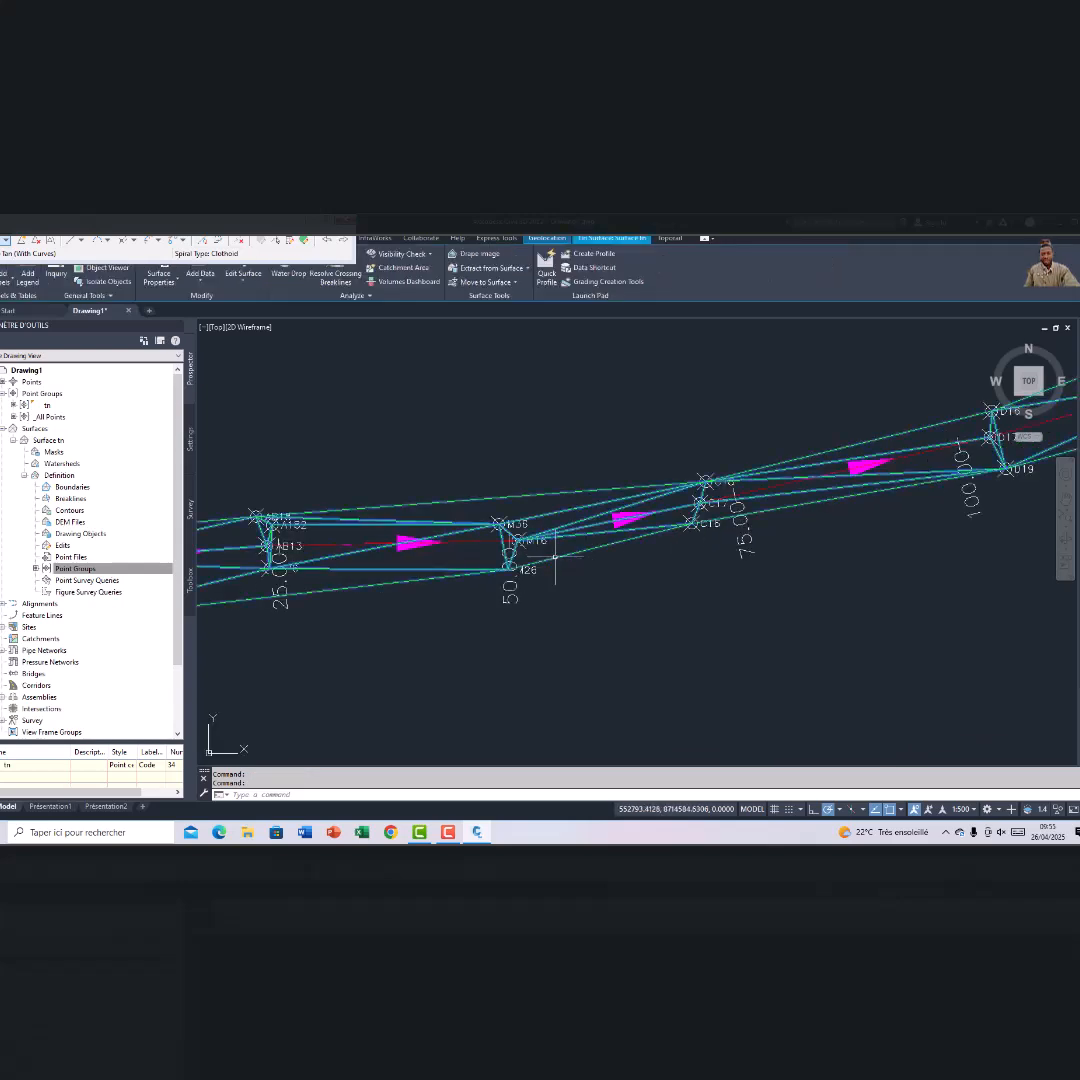
mouse_move(555, 557)
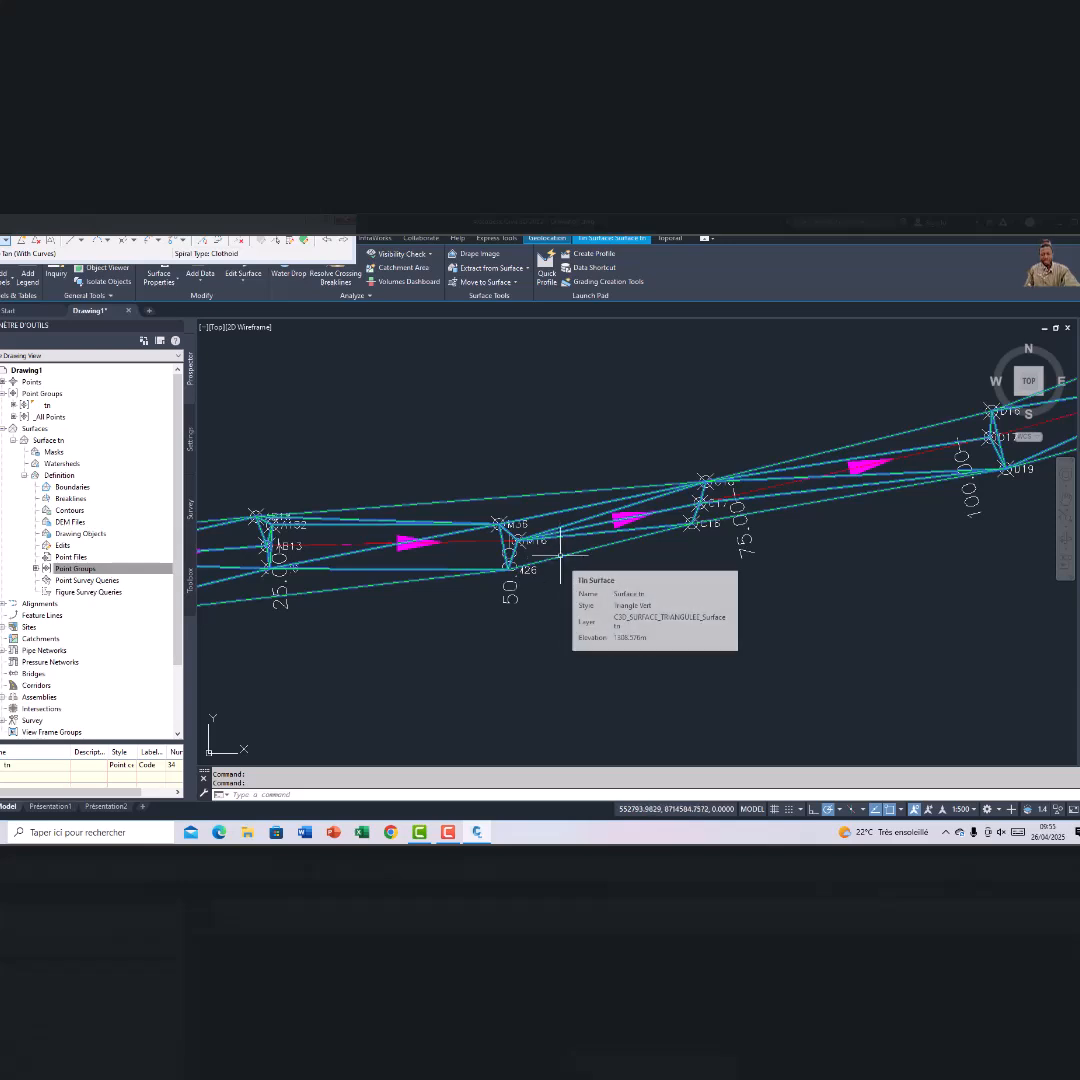
right_click(561, 556)
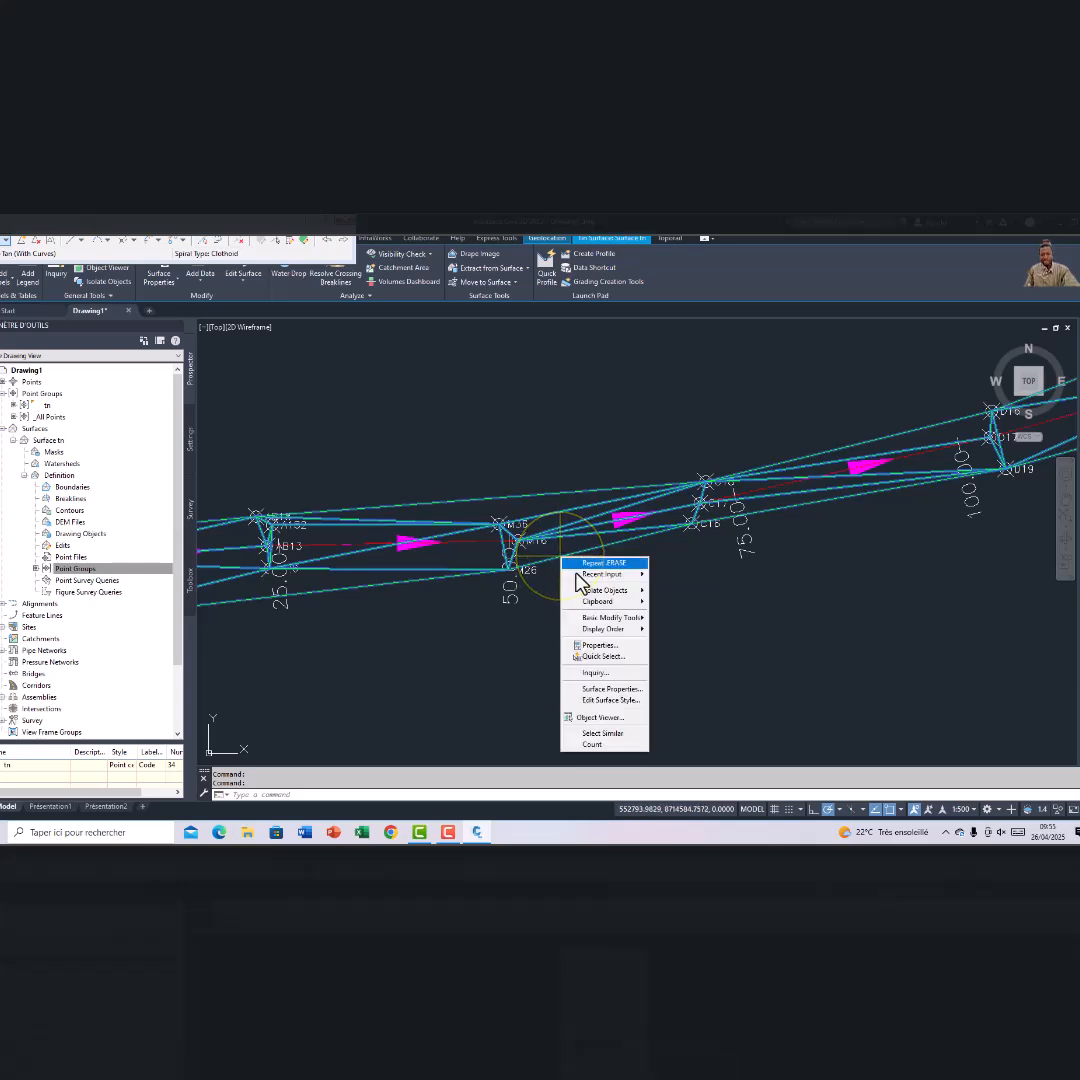
left_click(607, 689)
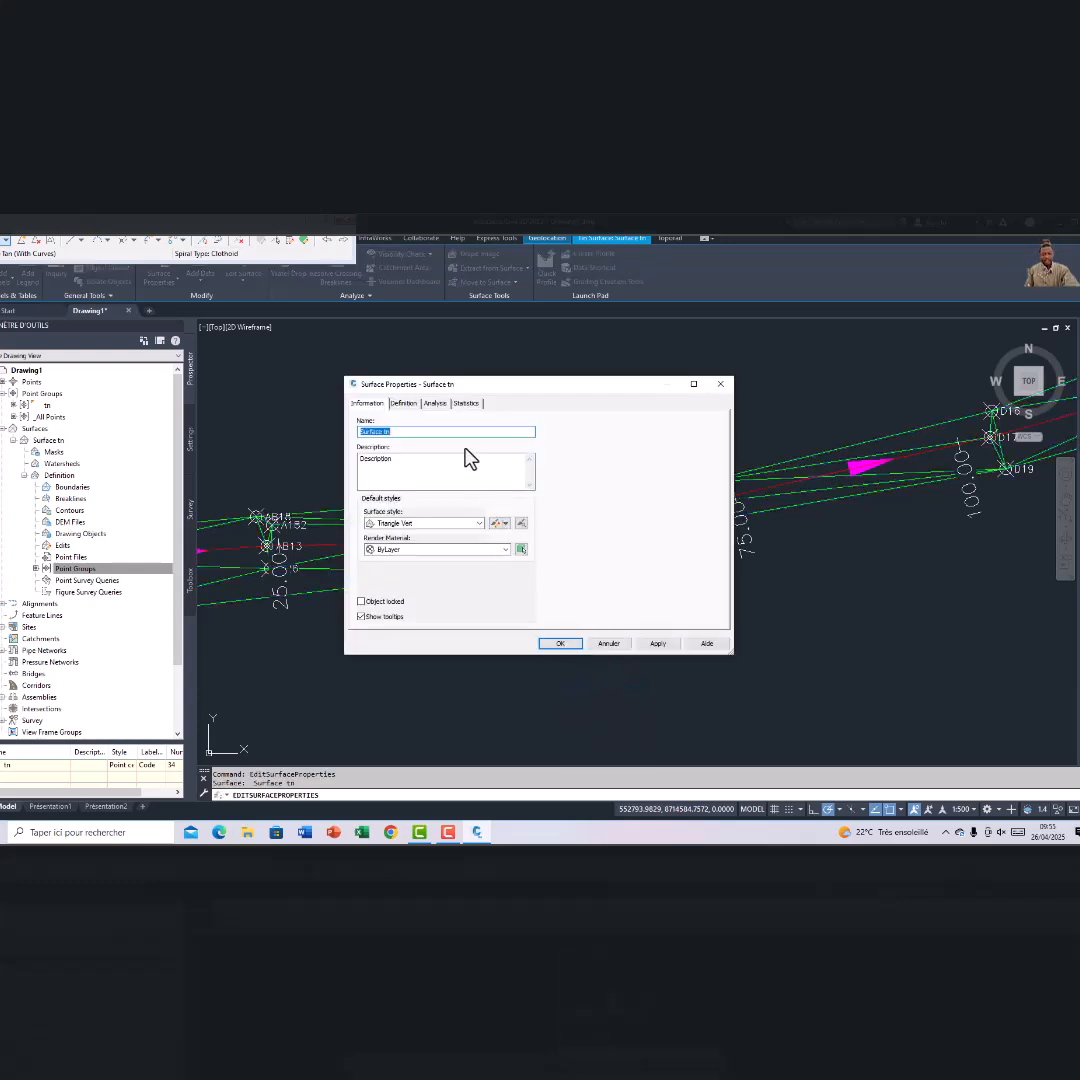
left_click(422, 527)
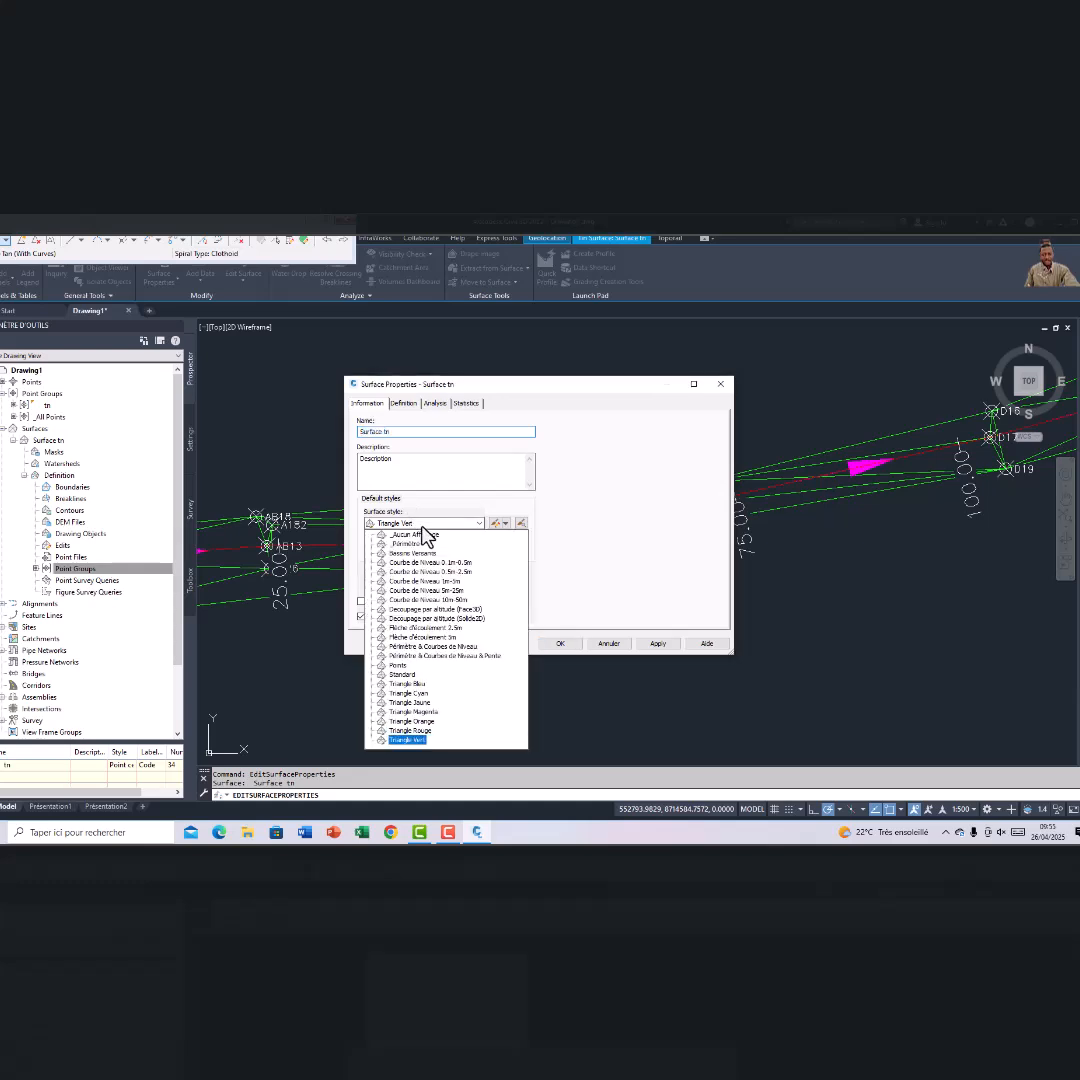
left_click(438, 582)
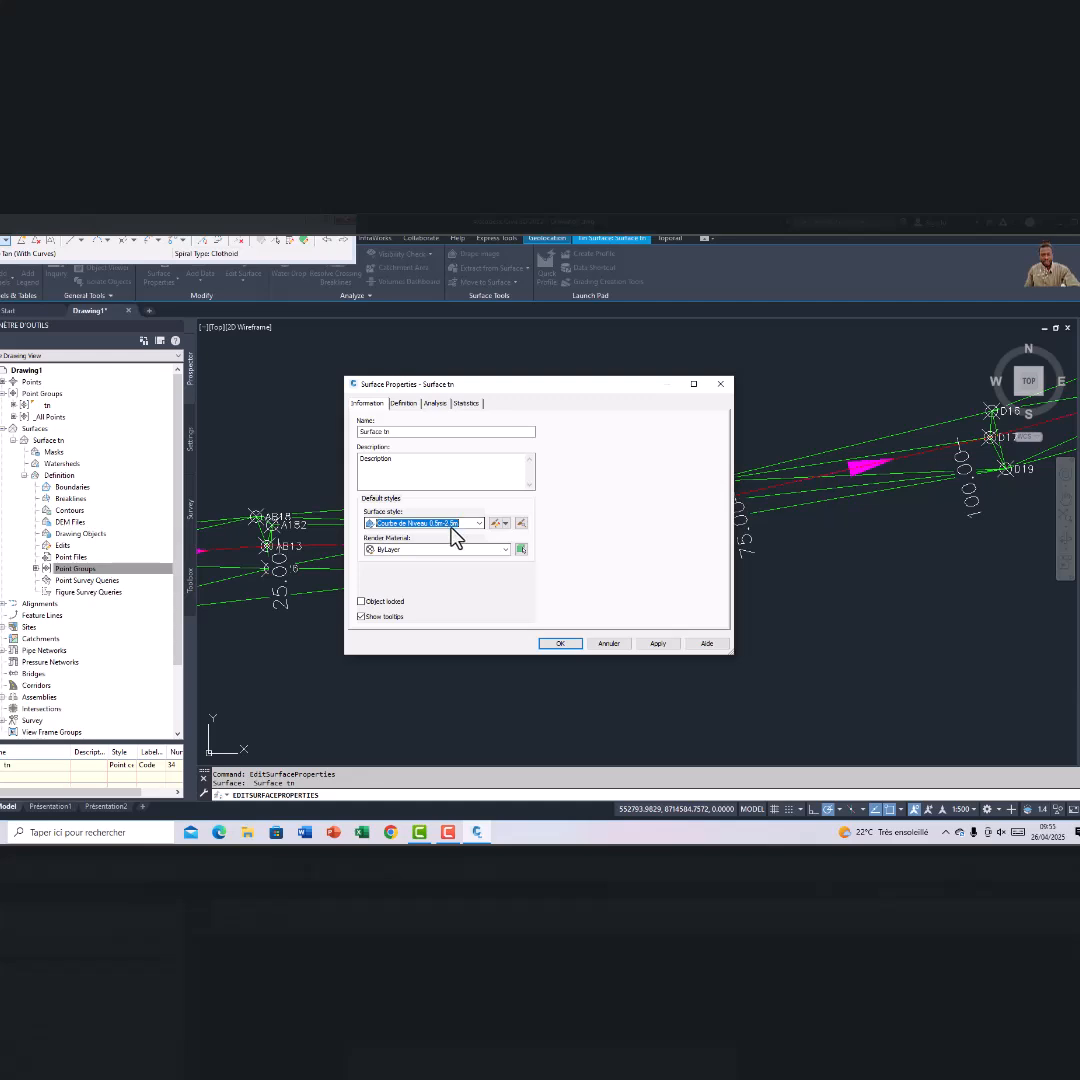
left_click(658, 645)
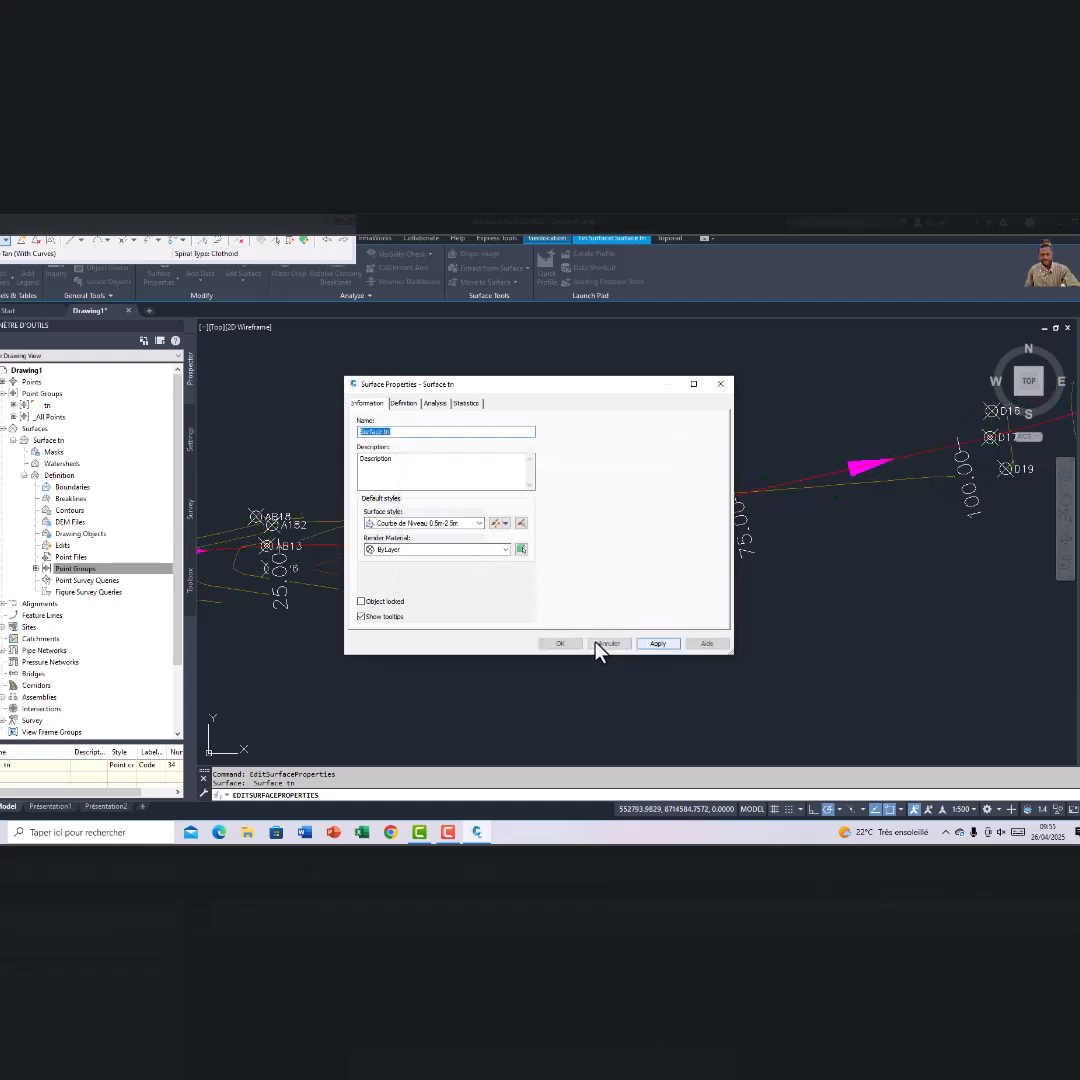
left_click(561, 643)
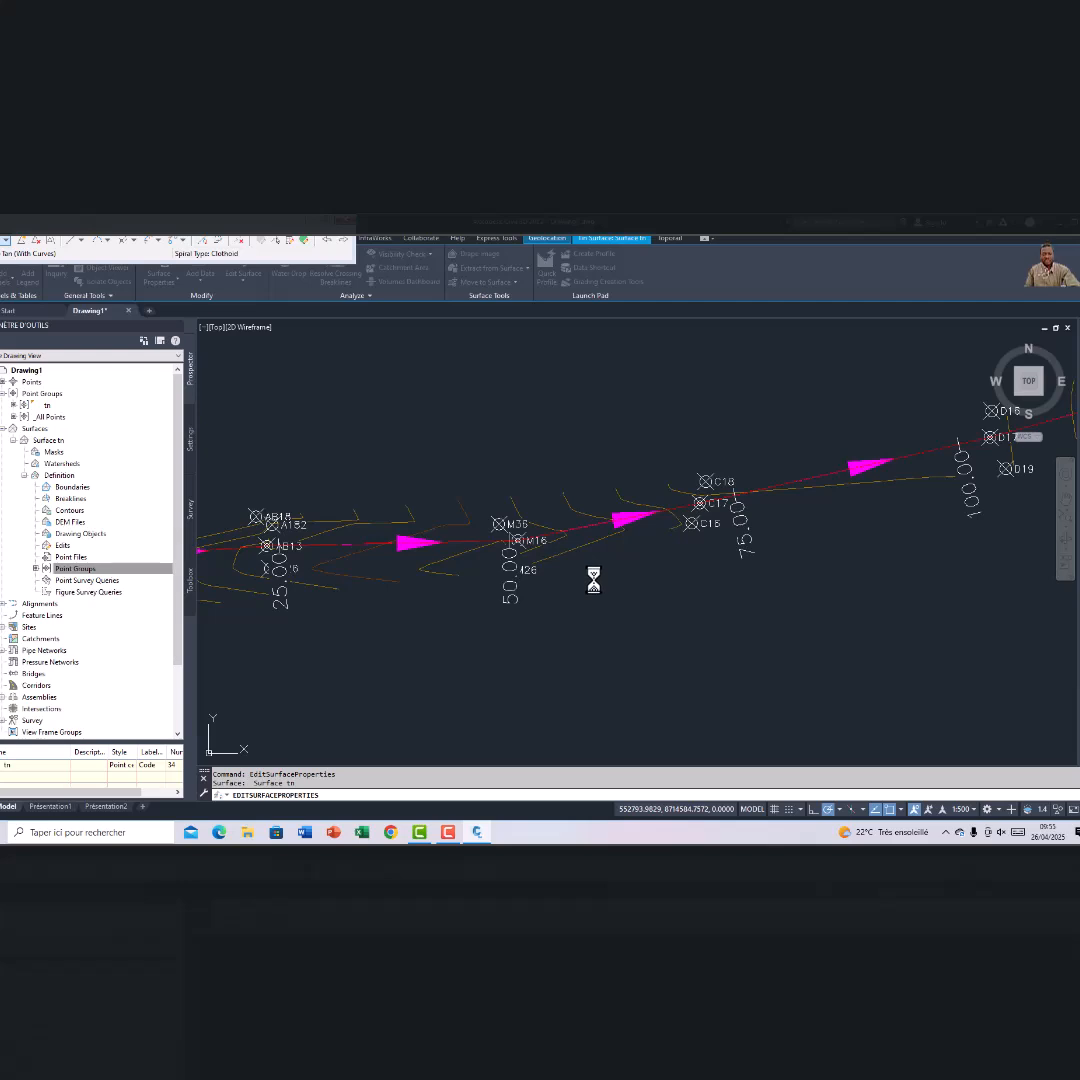
Edit the style of Surface tn to make the Border component visible in the plan display
scroll(592, 577, "down", 2)
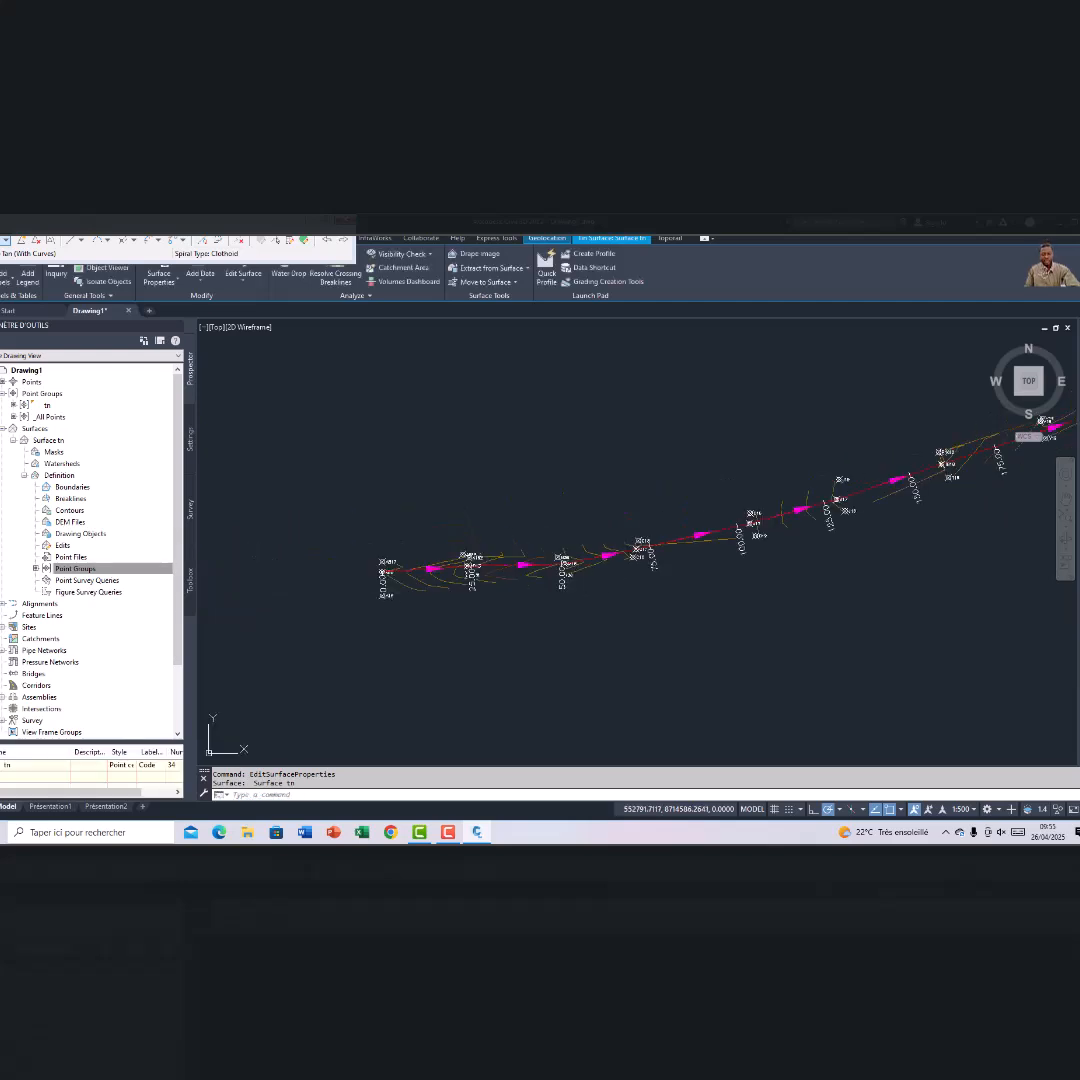
left_click(589, 568)
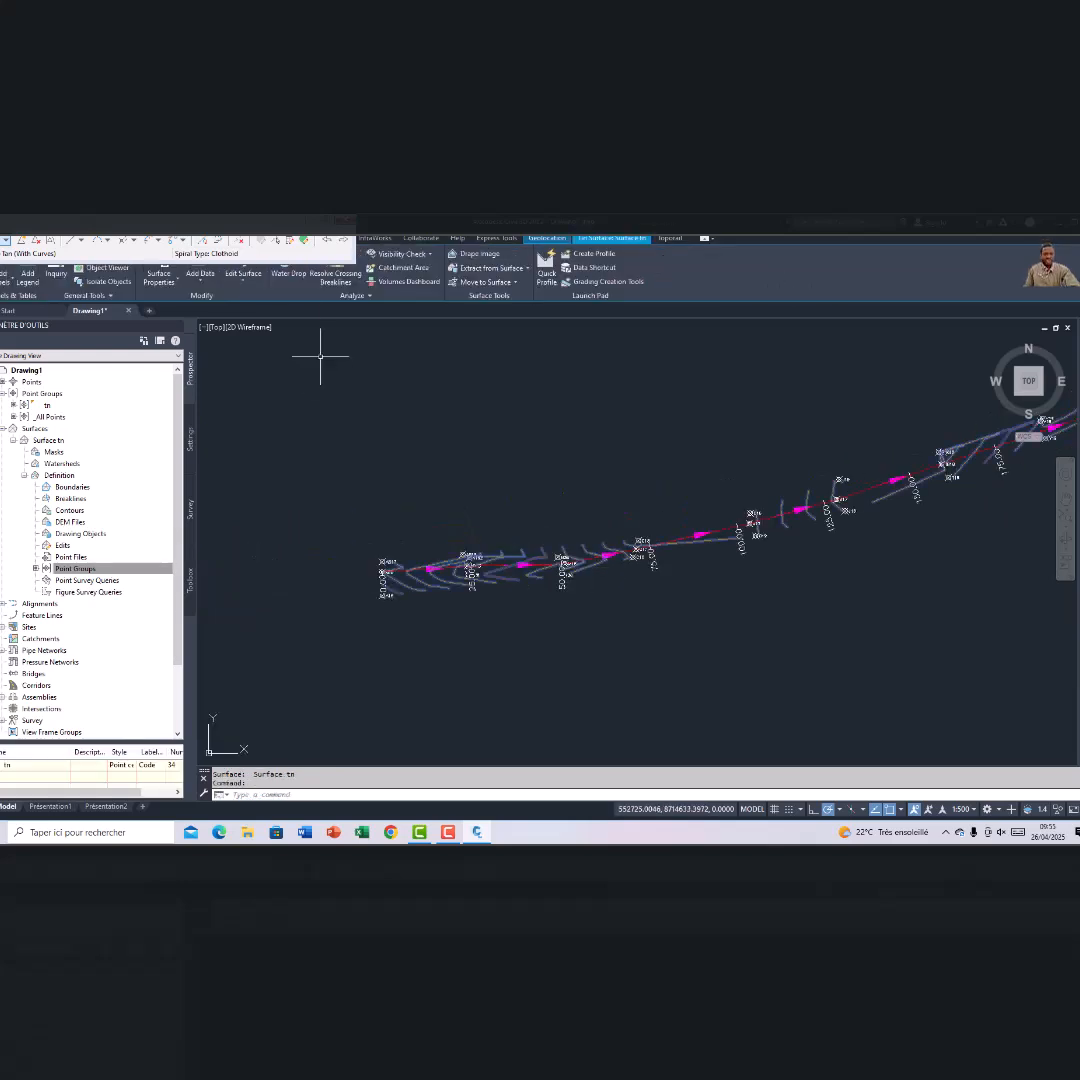
key("Escape")
key("Escape")
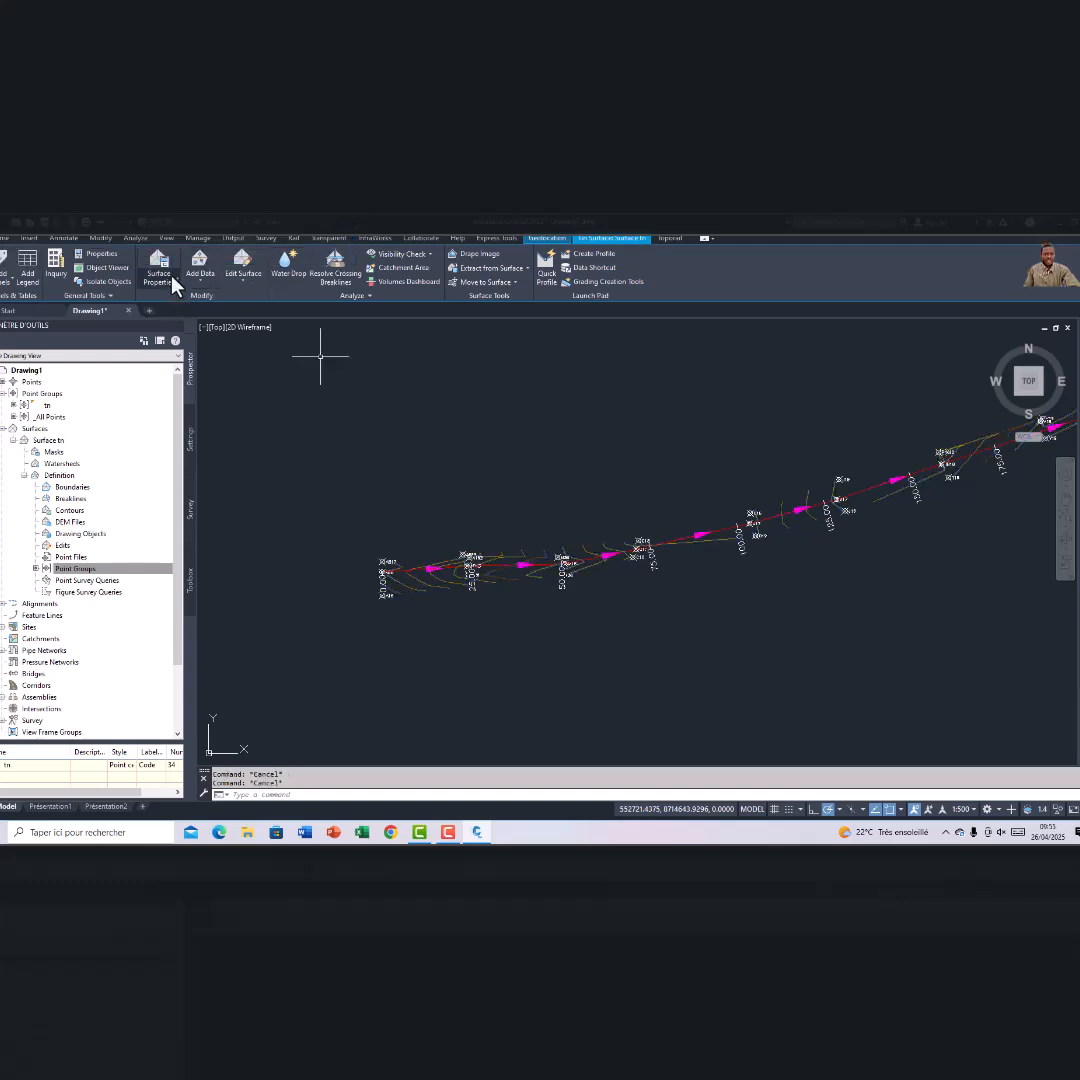
left_click(498, 553)
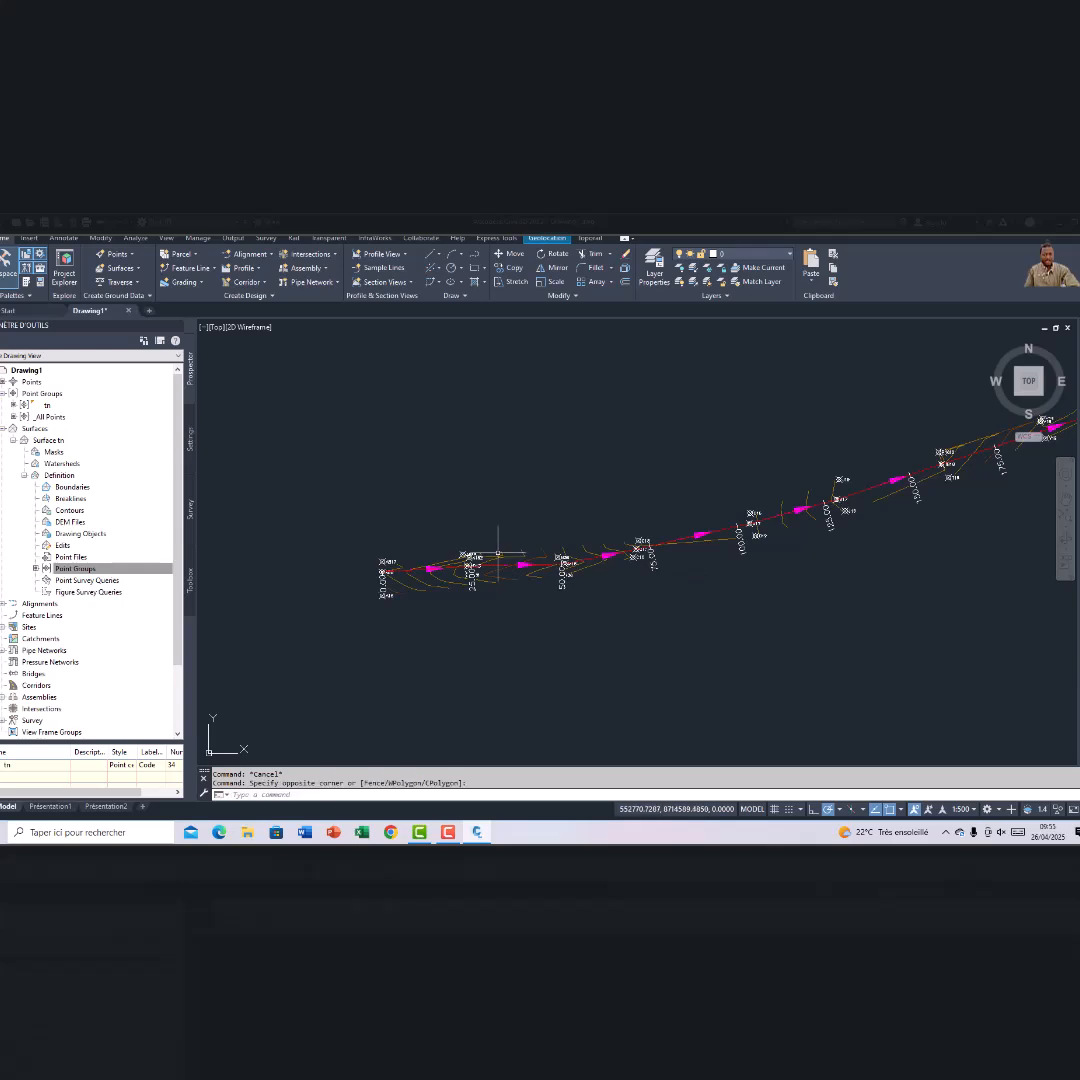
left_click(502, 556)
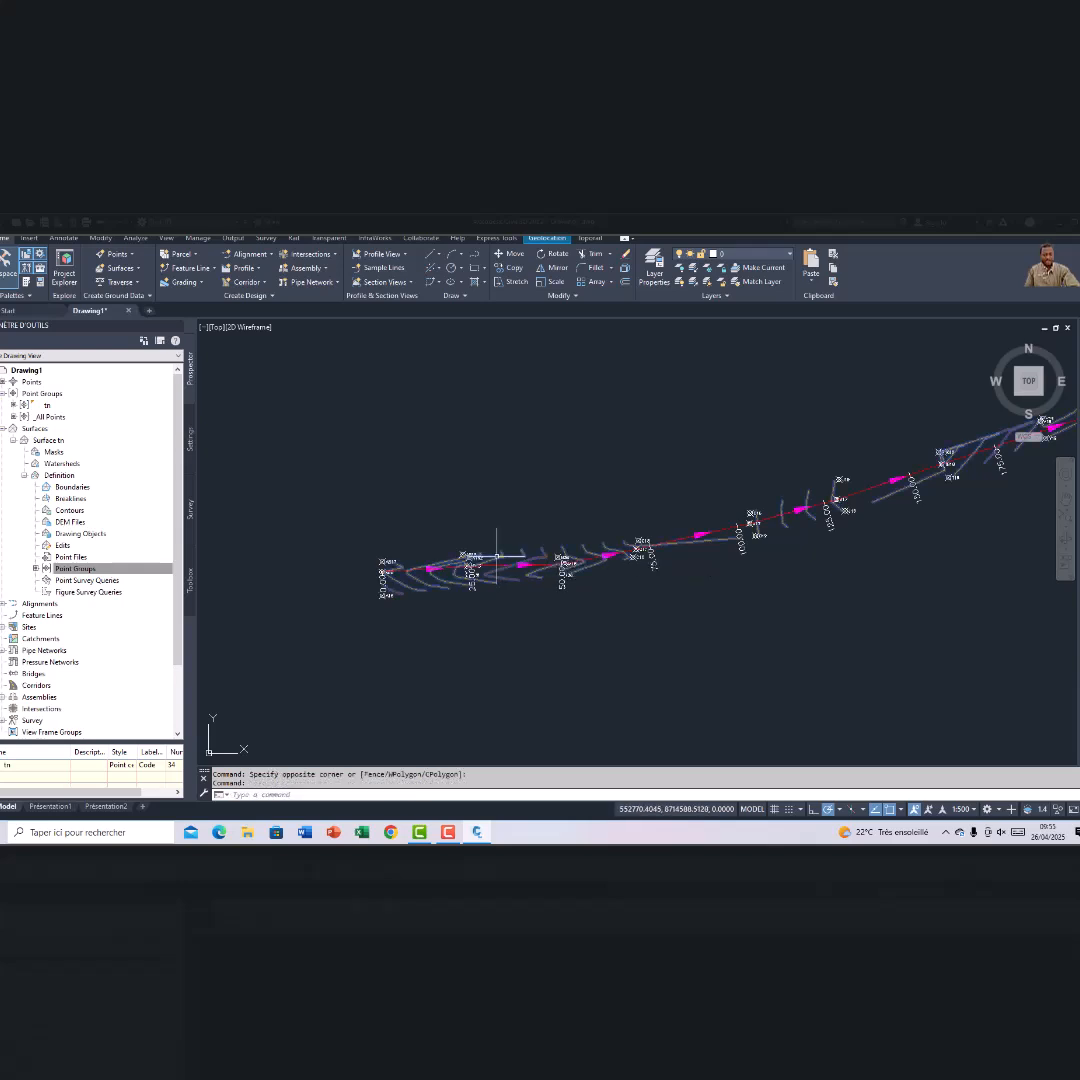
left_click(163, 284)
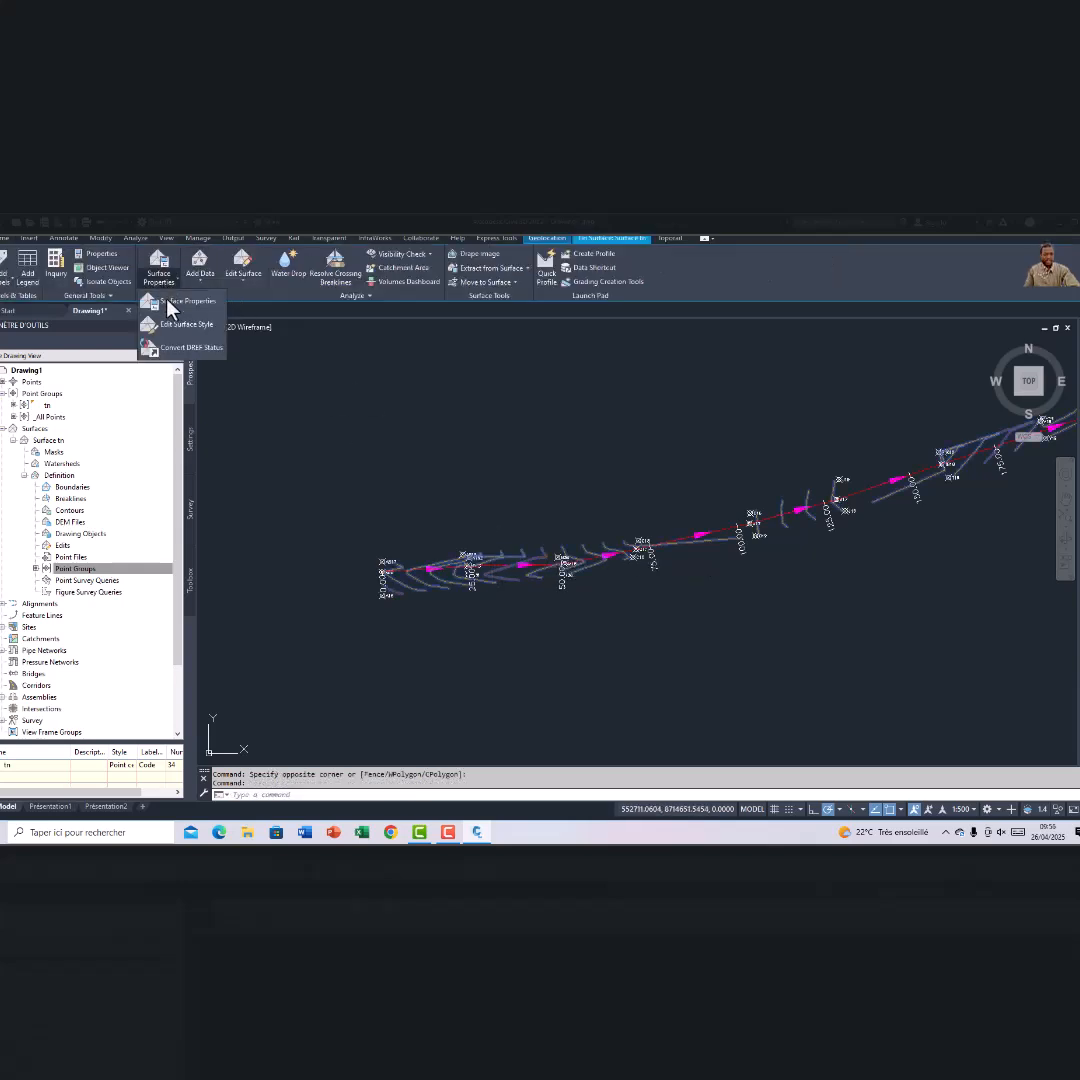
left_click(172, 328)
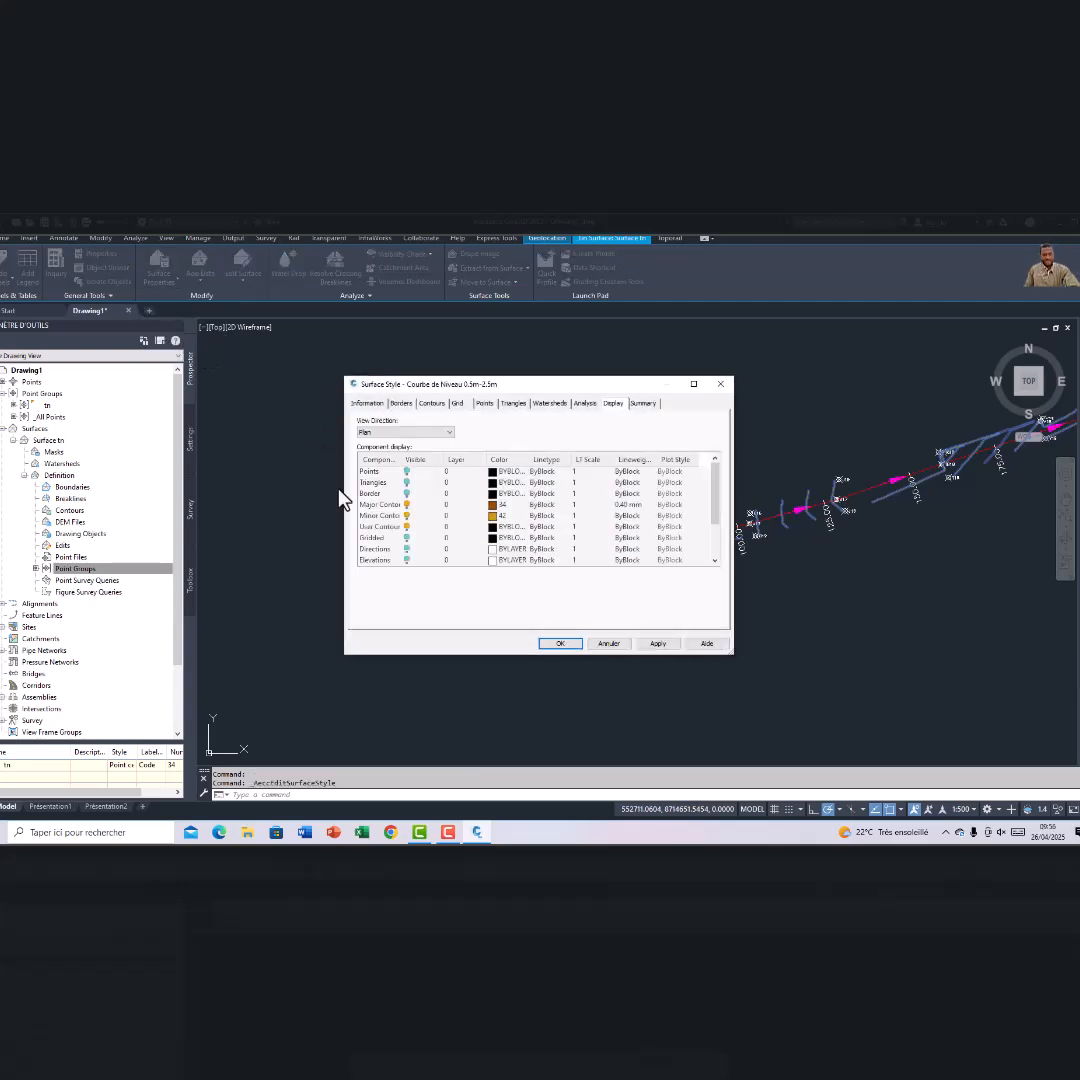
left_click(407, 494)
left_click(655, 643)
left_click(572, 643)
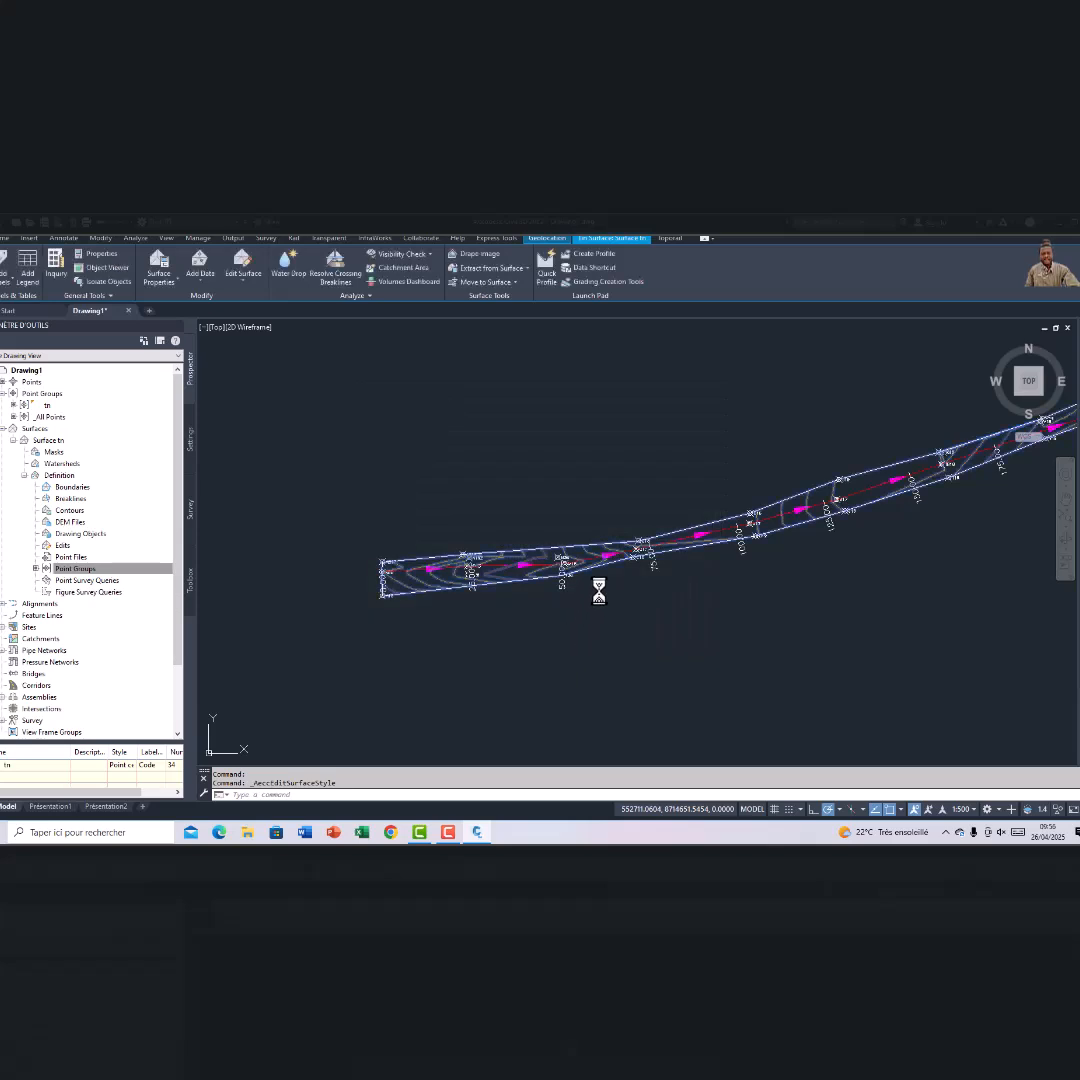
Stretch two opposite corners of the Présentation2 viewport out to just inside the printable area, and return to model space
scroll(699, 591, "down", 5)
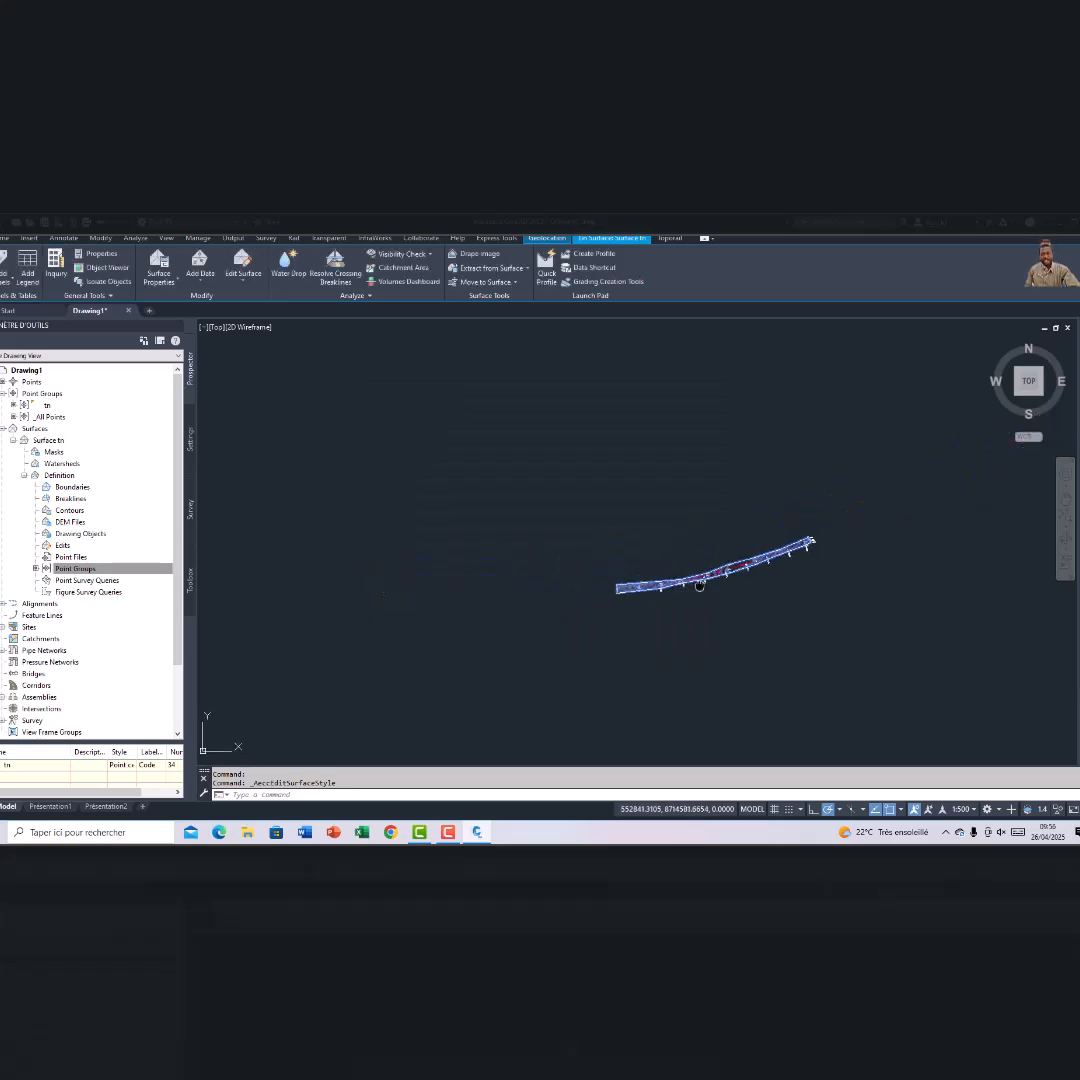
middle_click_drag(867, 545, 717, 545)
scroll(570, 575, "up", 4)
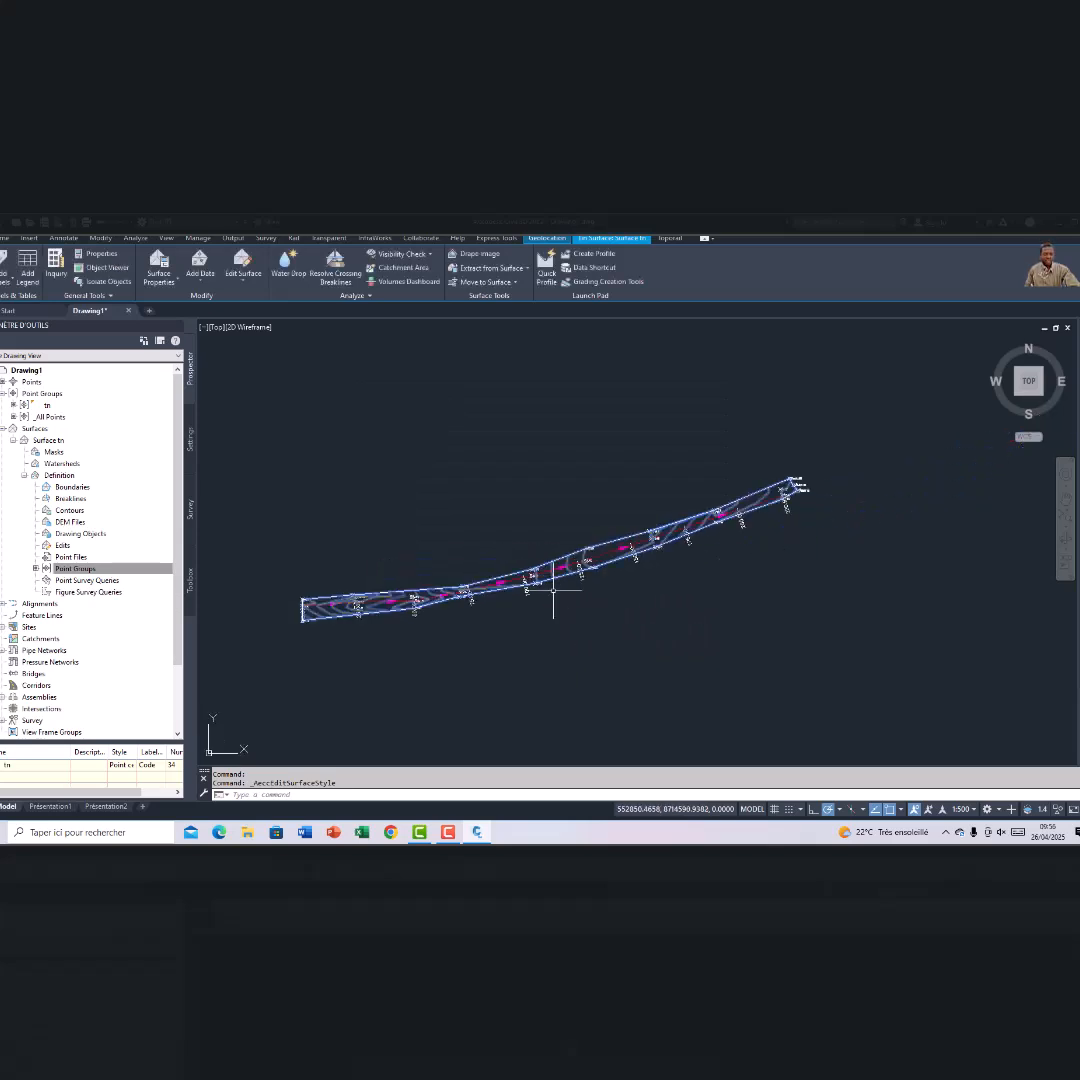
left_click(112, 807)
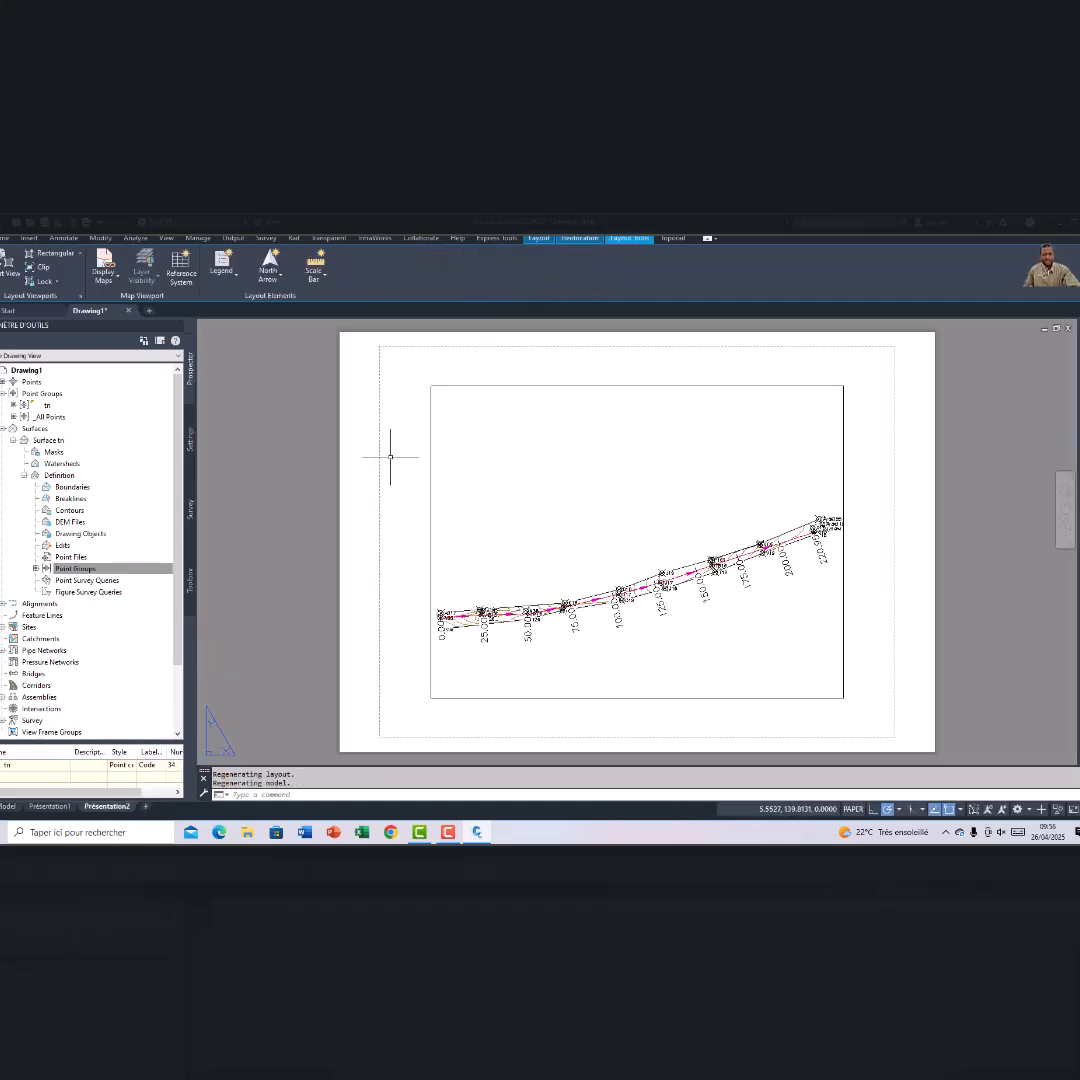
left_click(431, 493)
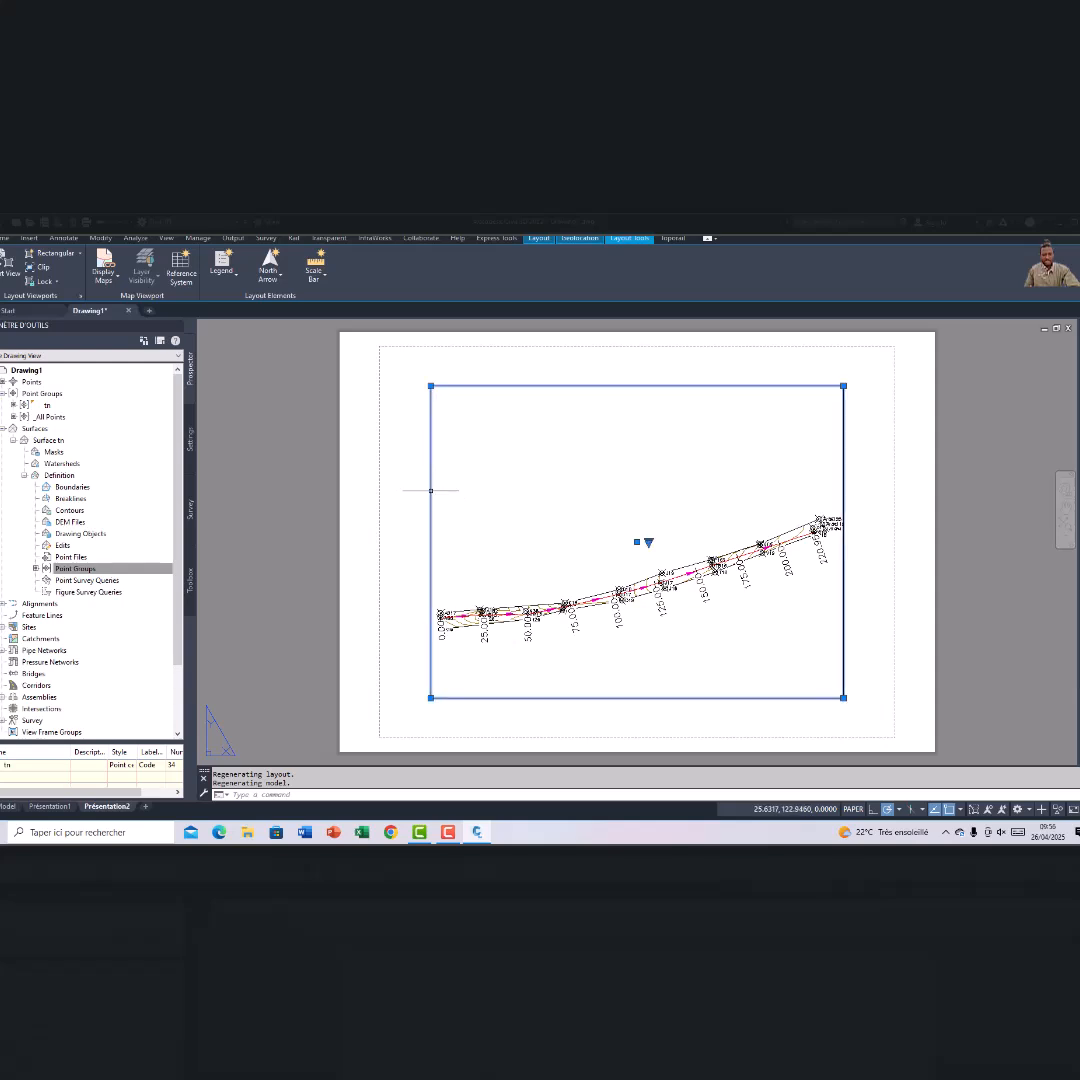
left_click(431, 385)
left_click(386, 355)
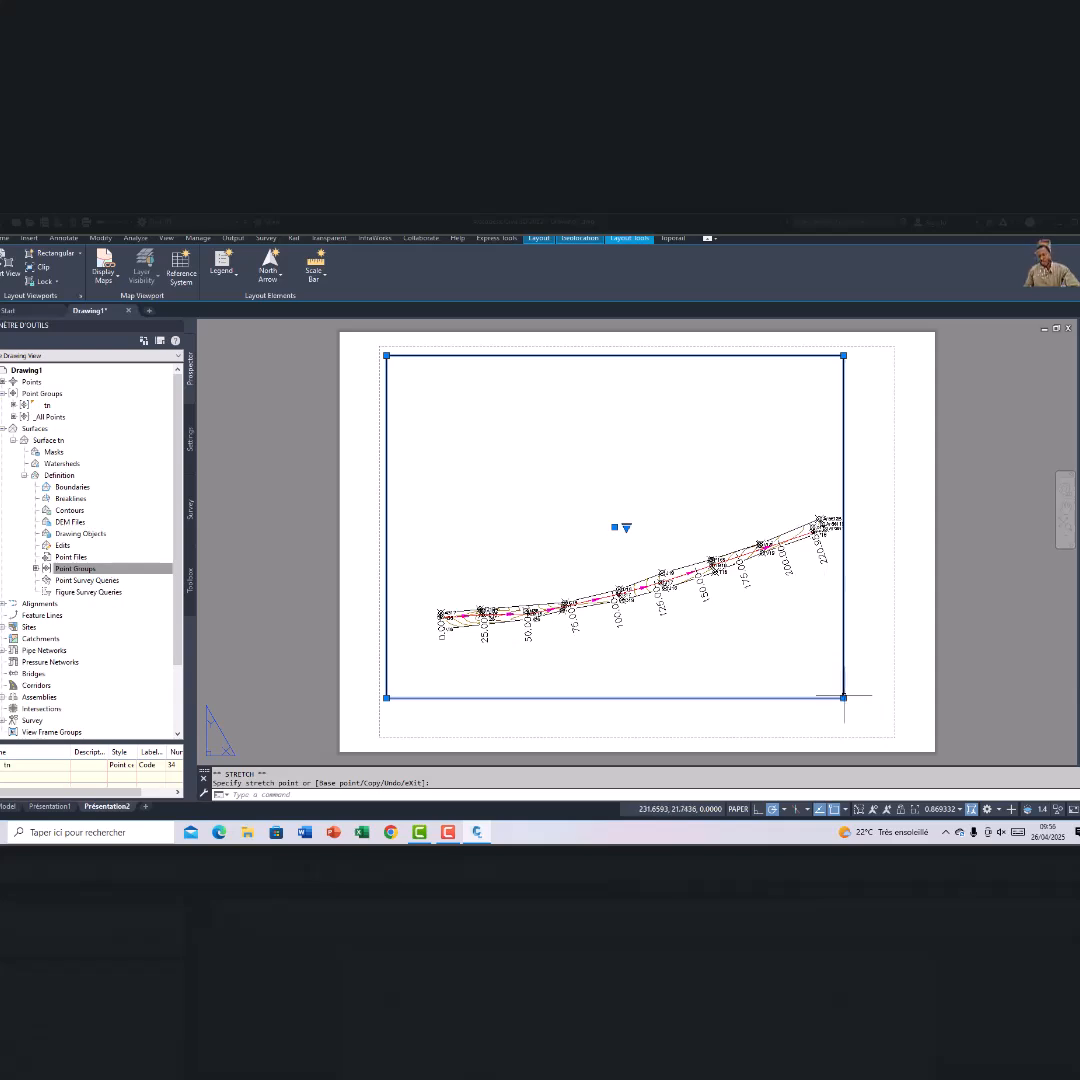
left_click(843, 698)
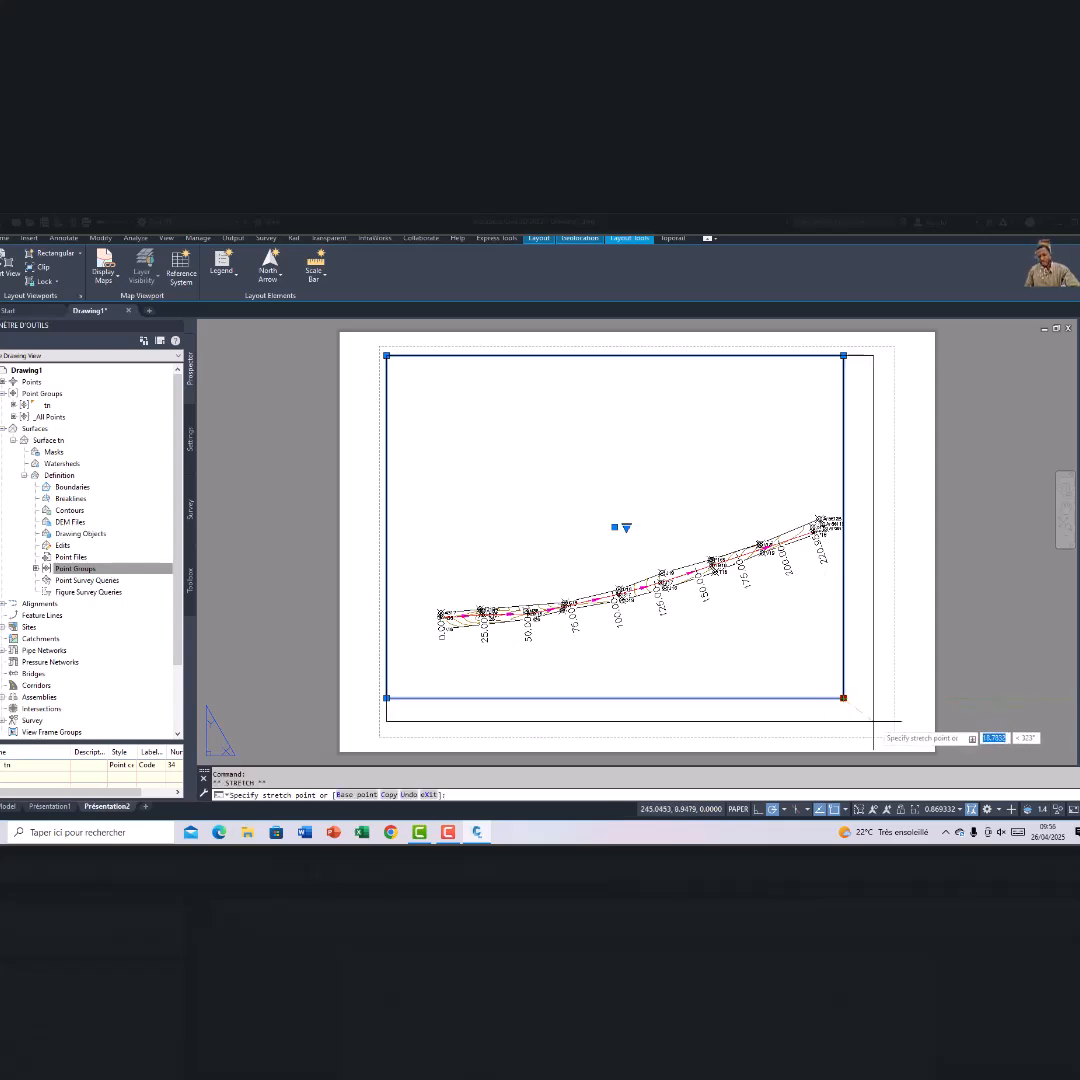
left_click(883, 727)
key("Escape")
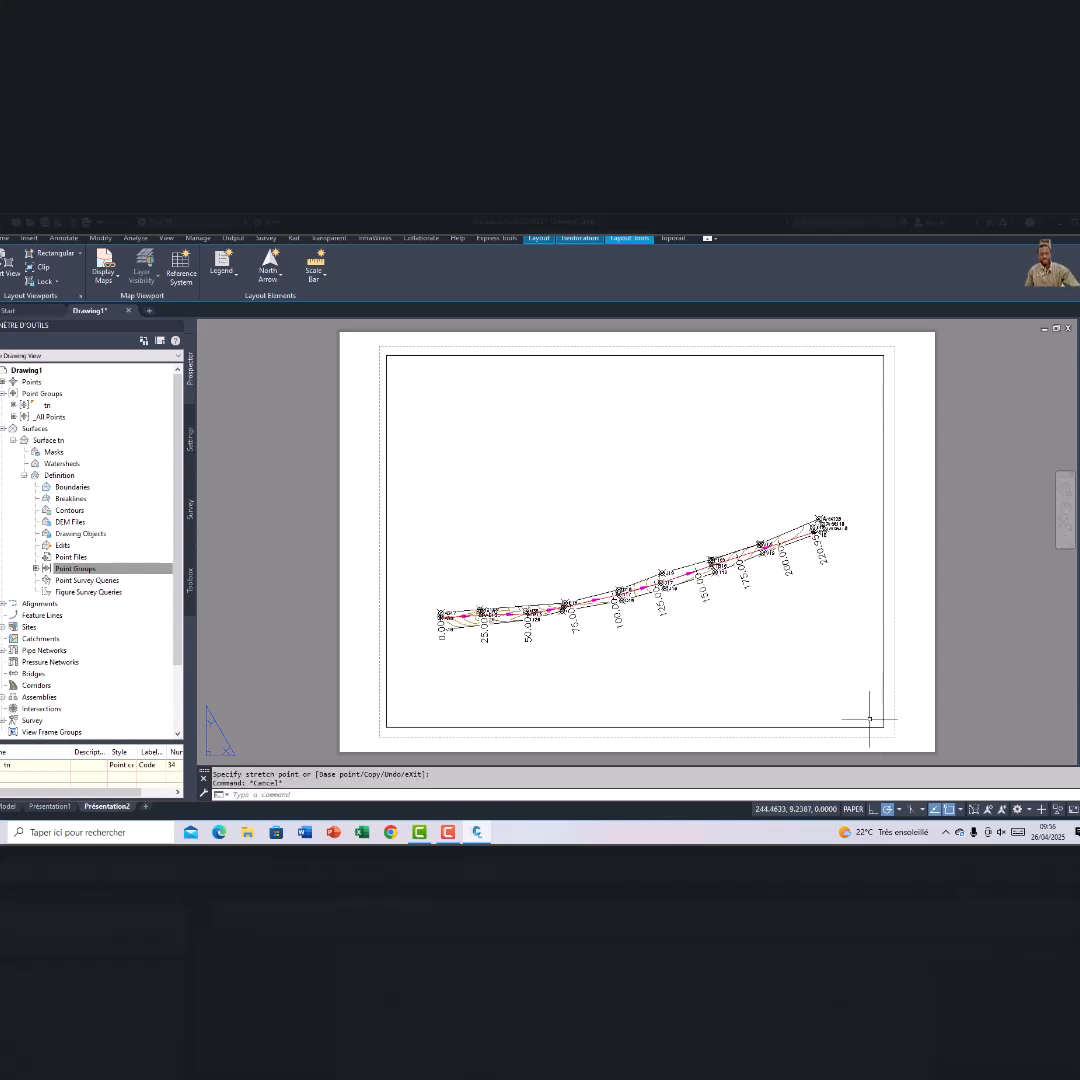
left_click(9, 806)
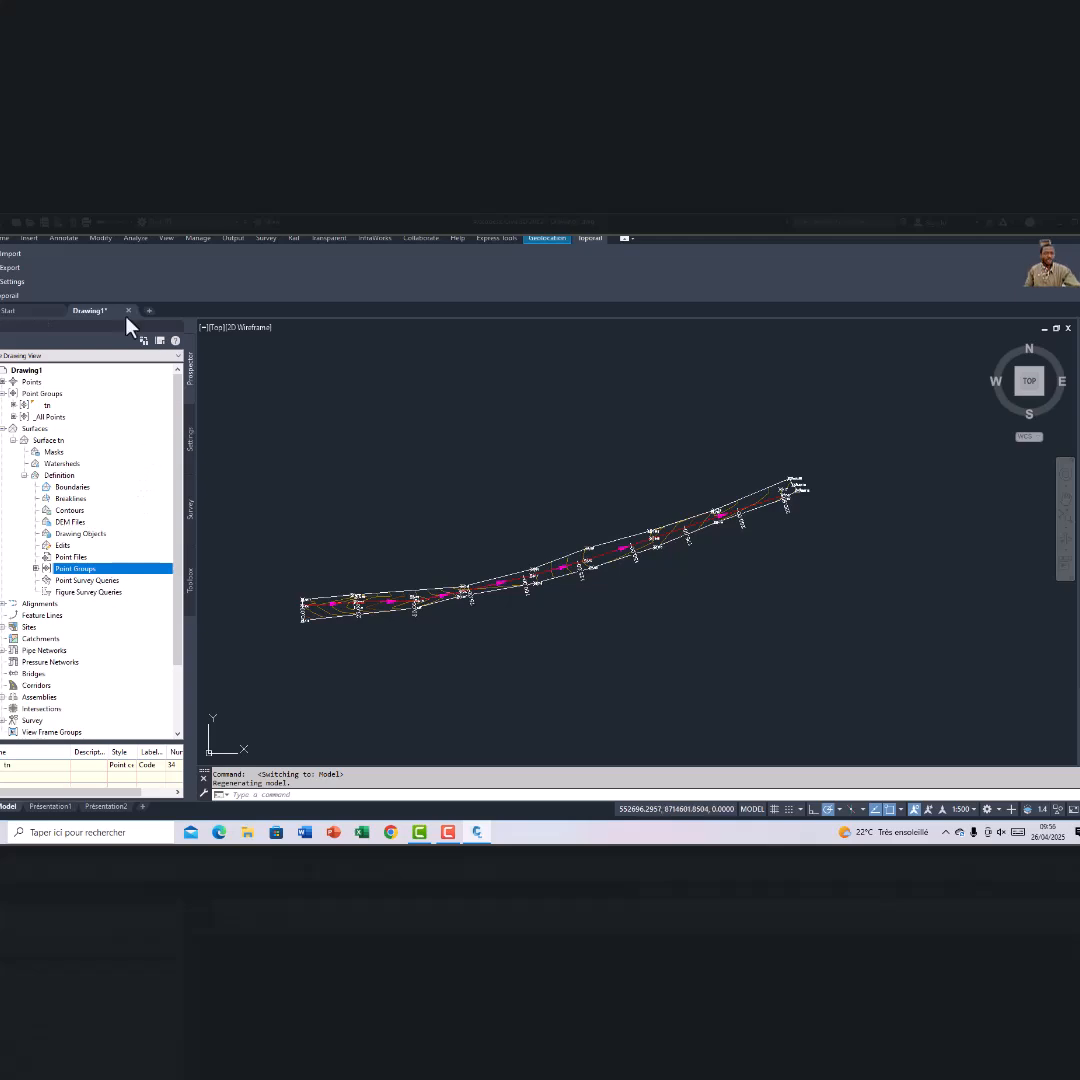
left_click(6, 240)
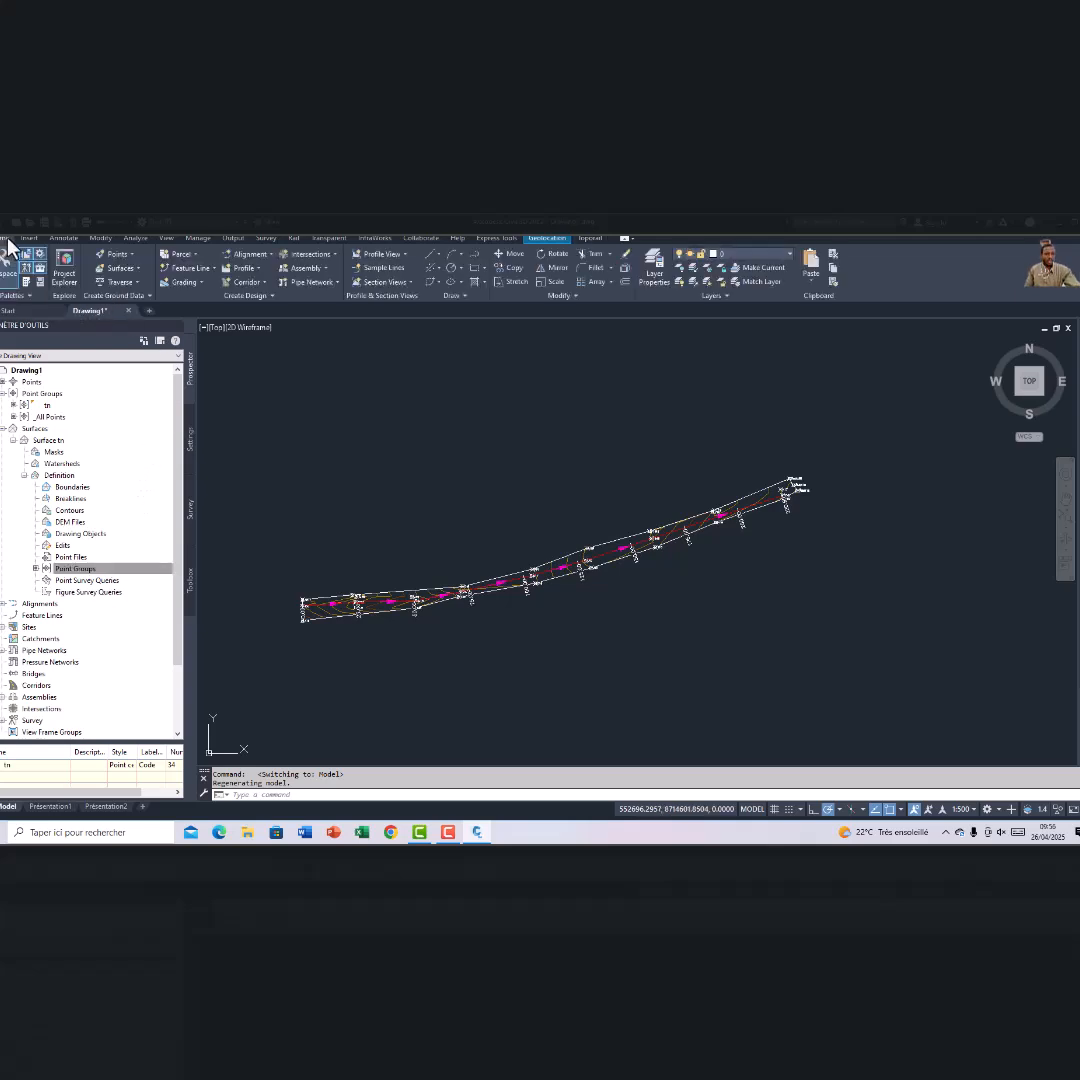
Create a surface profile from Surface tn along alignment Axe - UNH and choose to draw it in a profile view
left_click(250, 273)
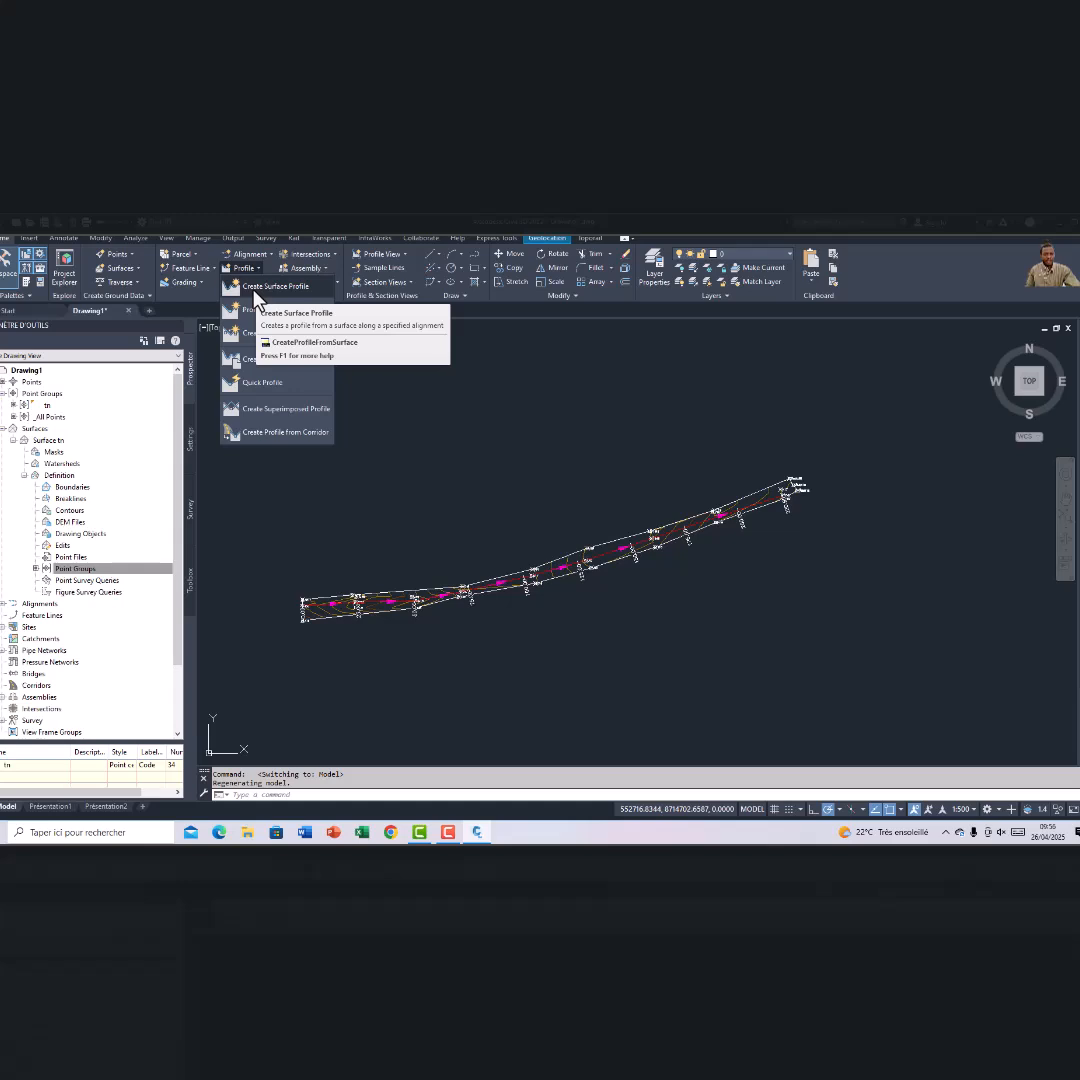
left_click(256, 292)
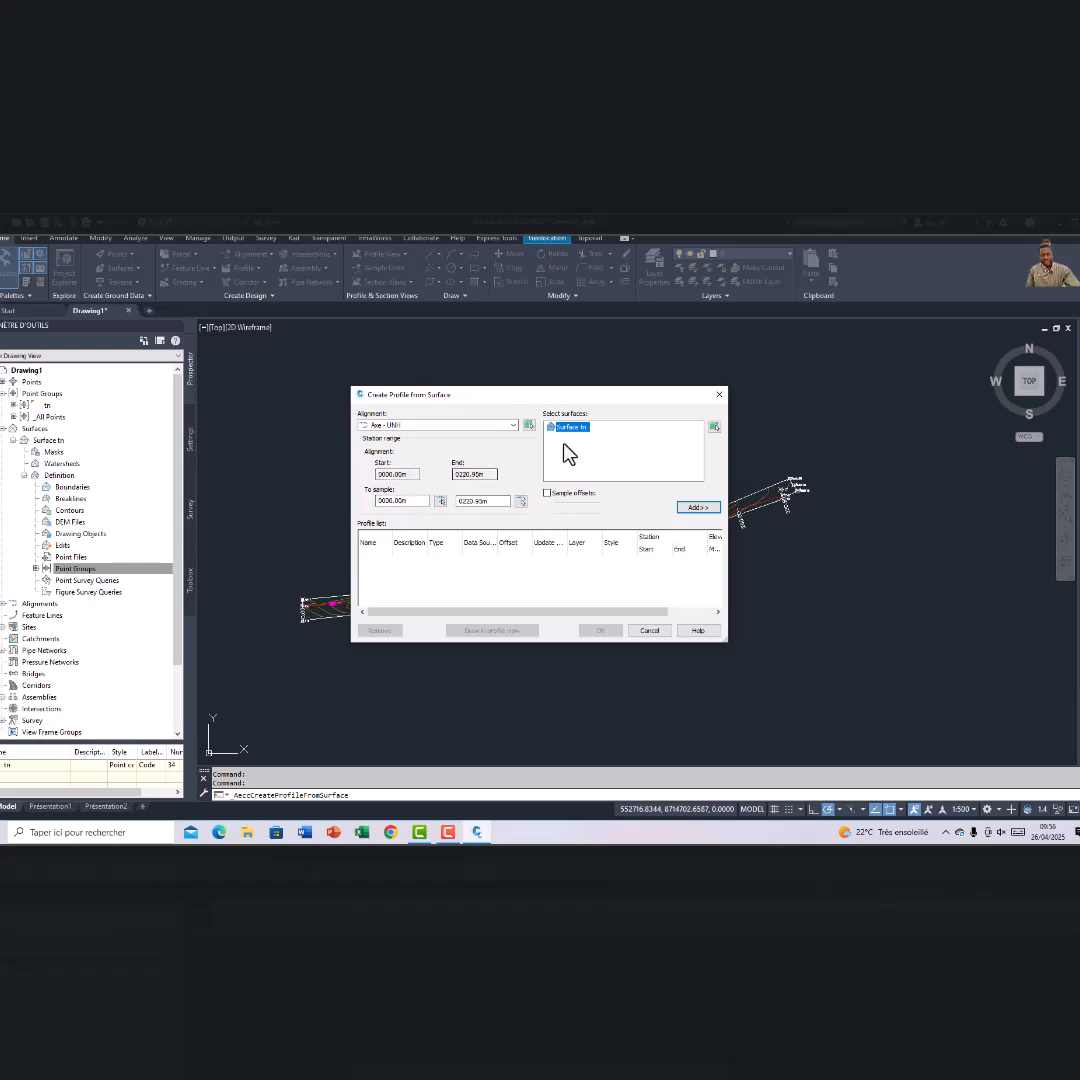
left_click(696, 508)
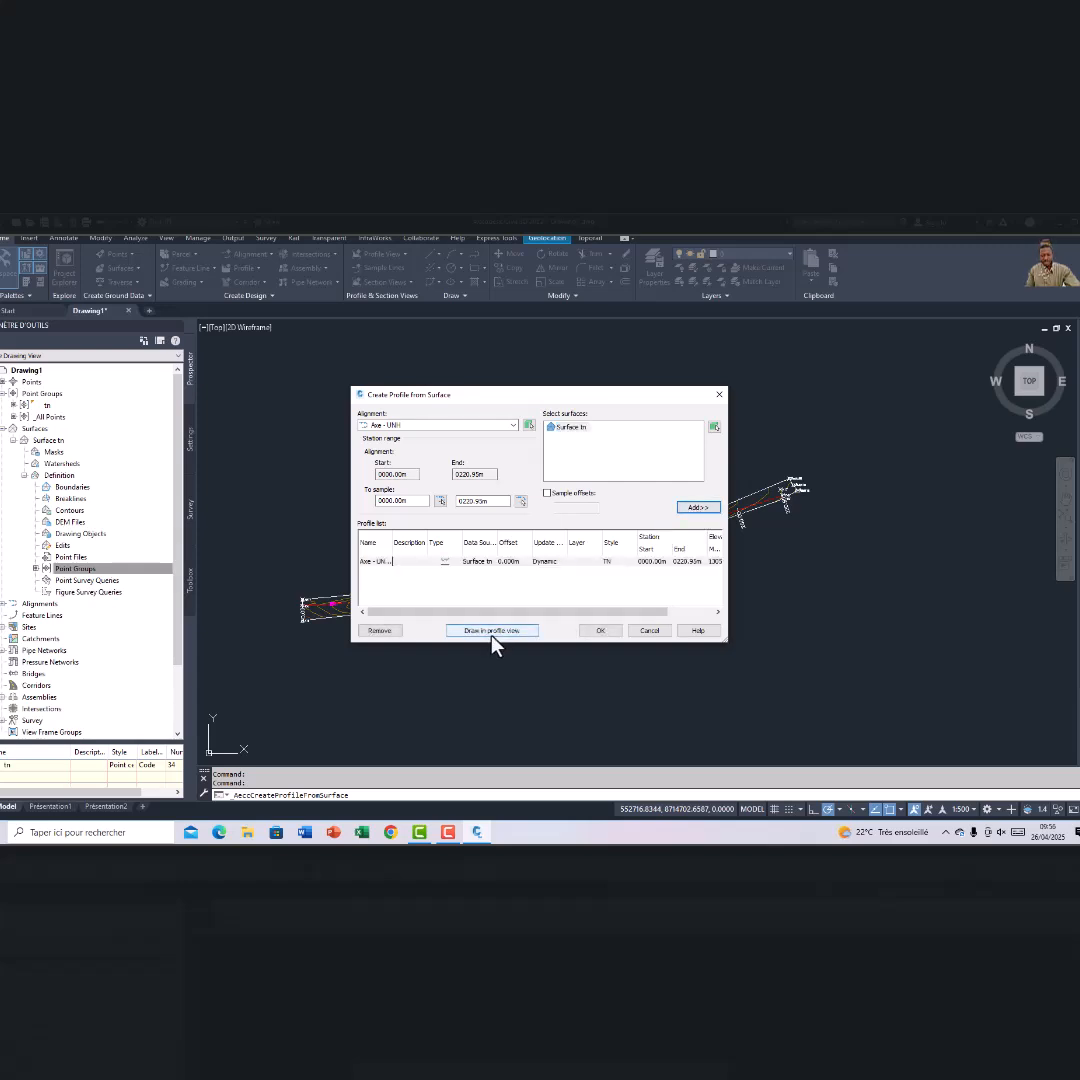
left_click(492, 631)
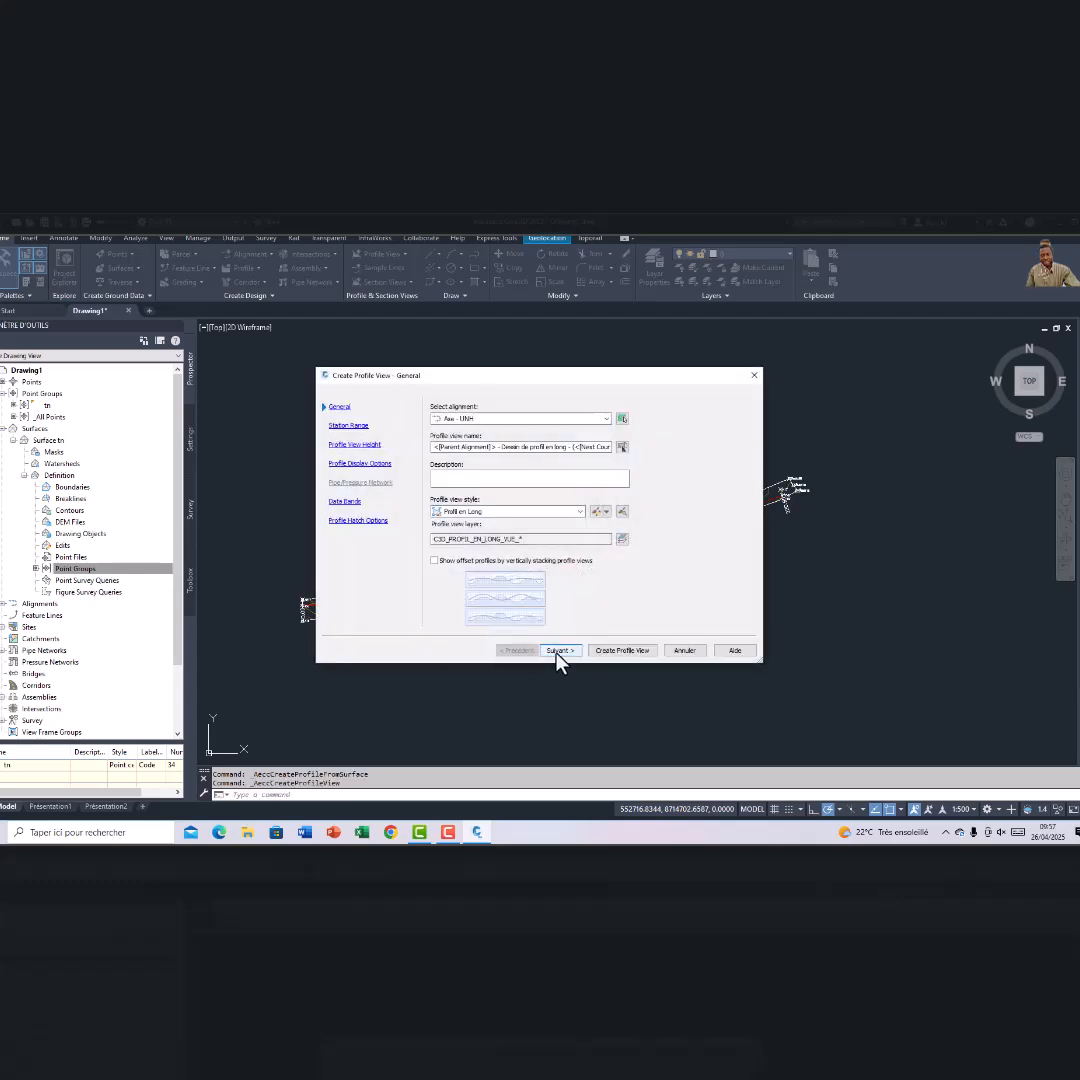
Create the Axe - UNH profile view with style Profil en Long and band set Profil Conception, placing it above and right of the plan
left_click(559, 651)
left_click(559, 651)
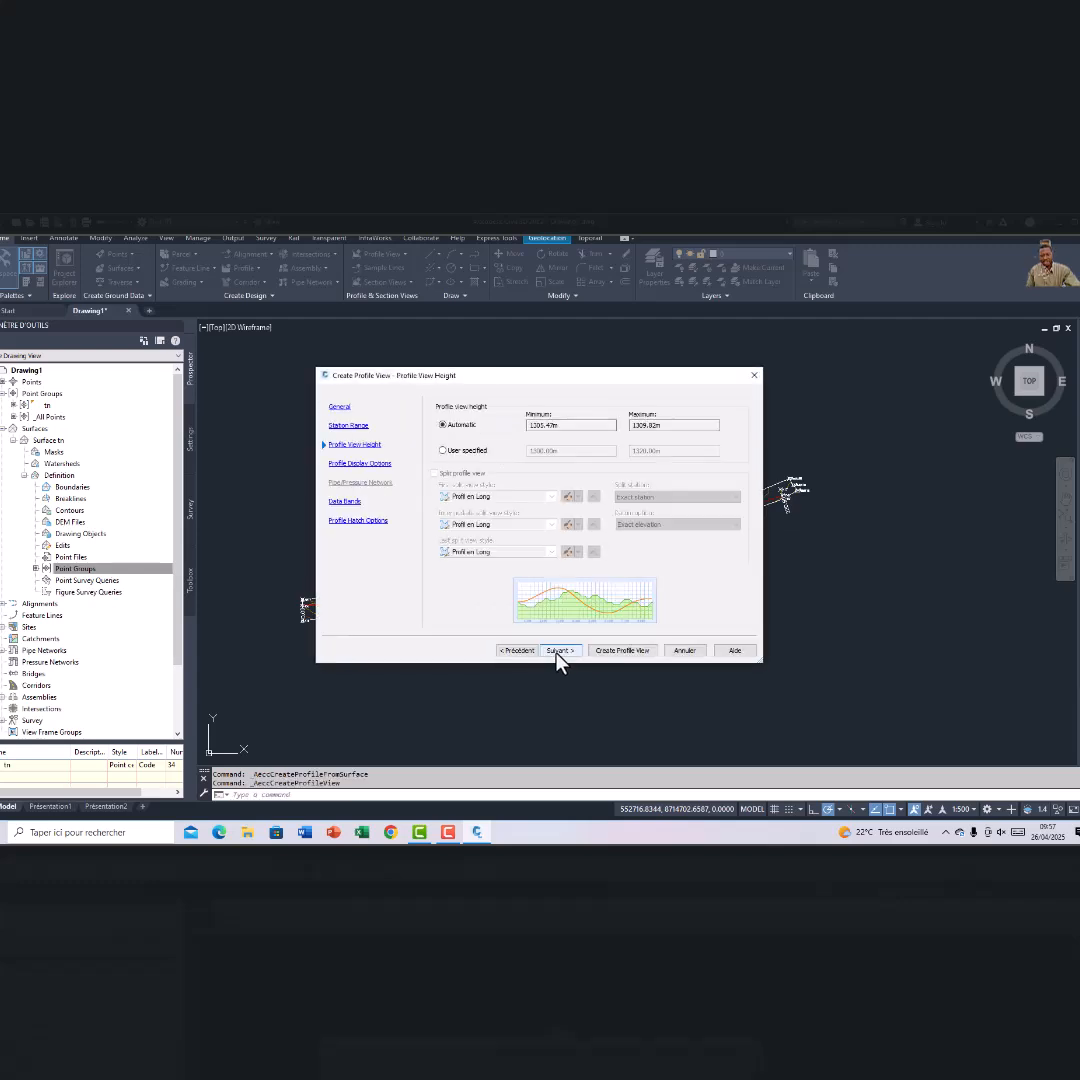
left_click(559, 651)
left_click(559, 651)
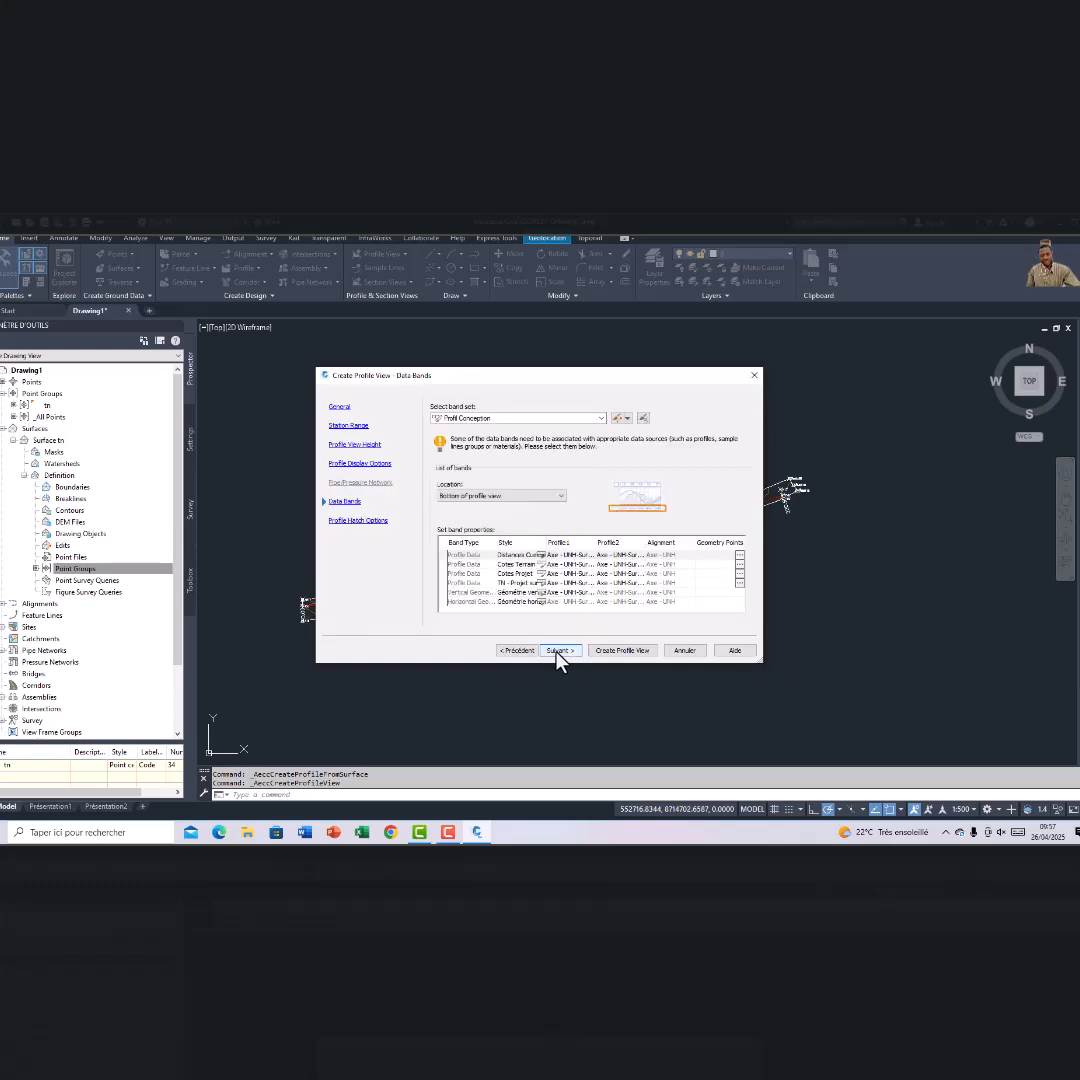
left_click(558, 651)
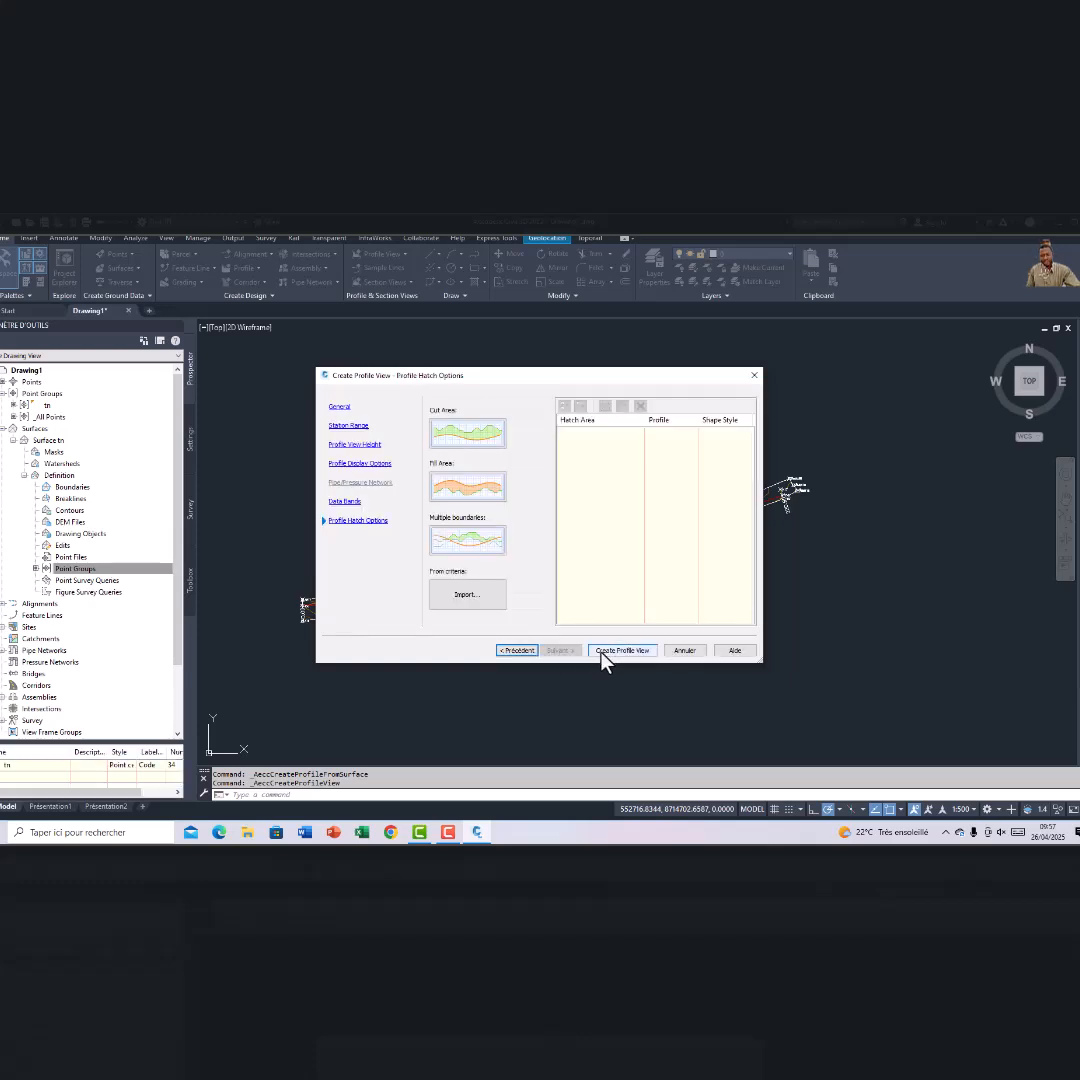
left_click(604, 652)
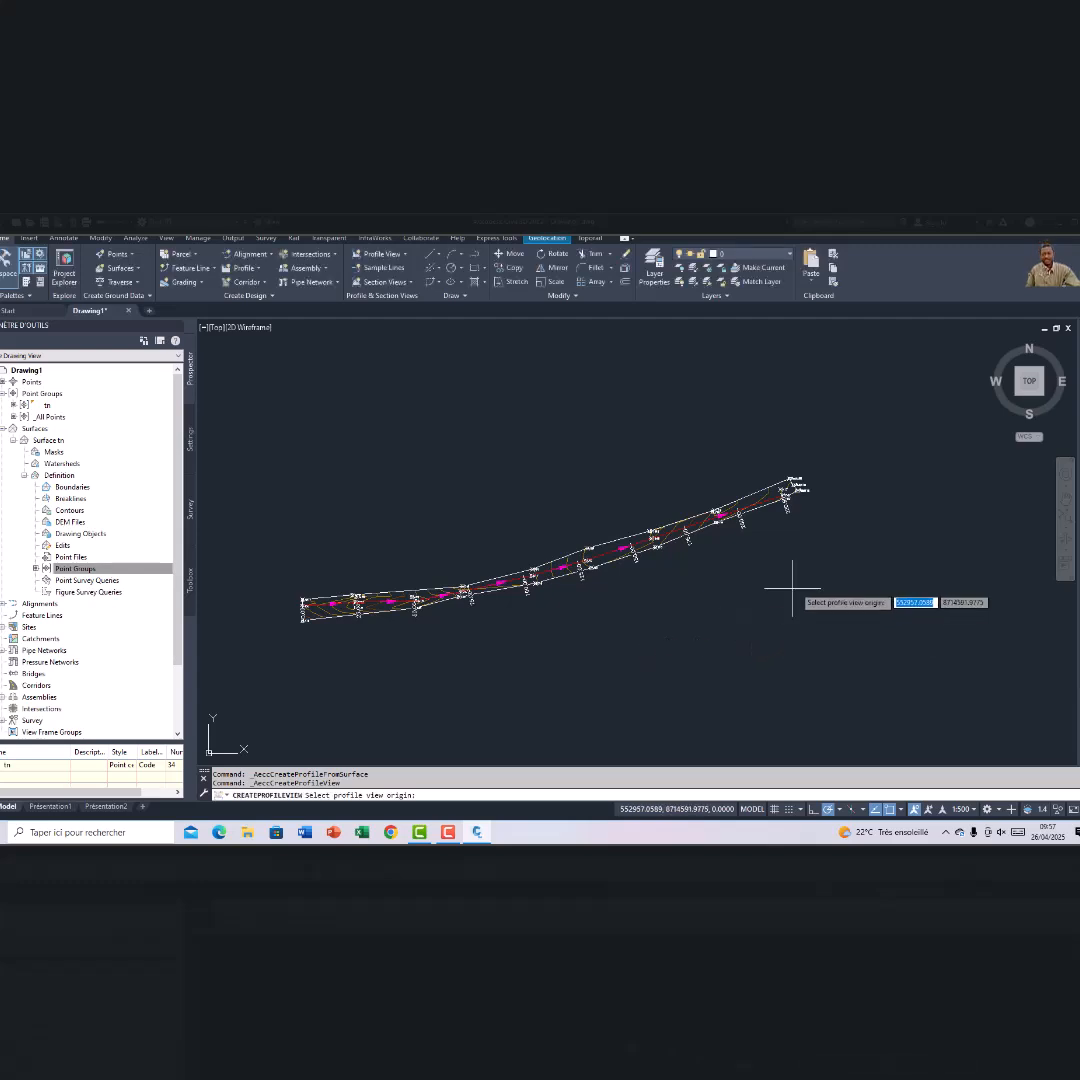
scroll(813, 590, "down", 2)
mouse_move(813, 590)
middle_mouse_down()
mouse_move(795, 617)
mouse_move(705, 682)
middle_mouse_up()
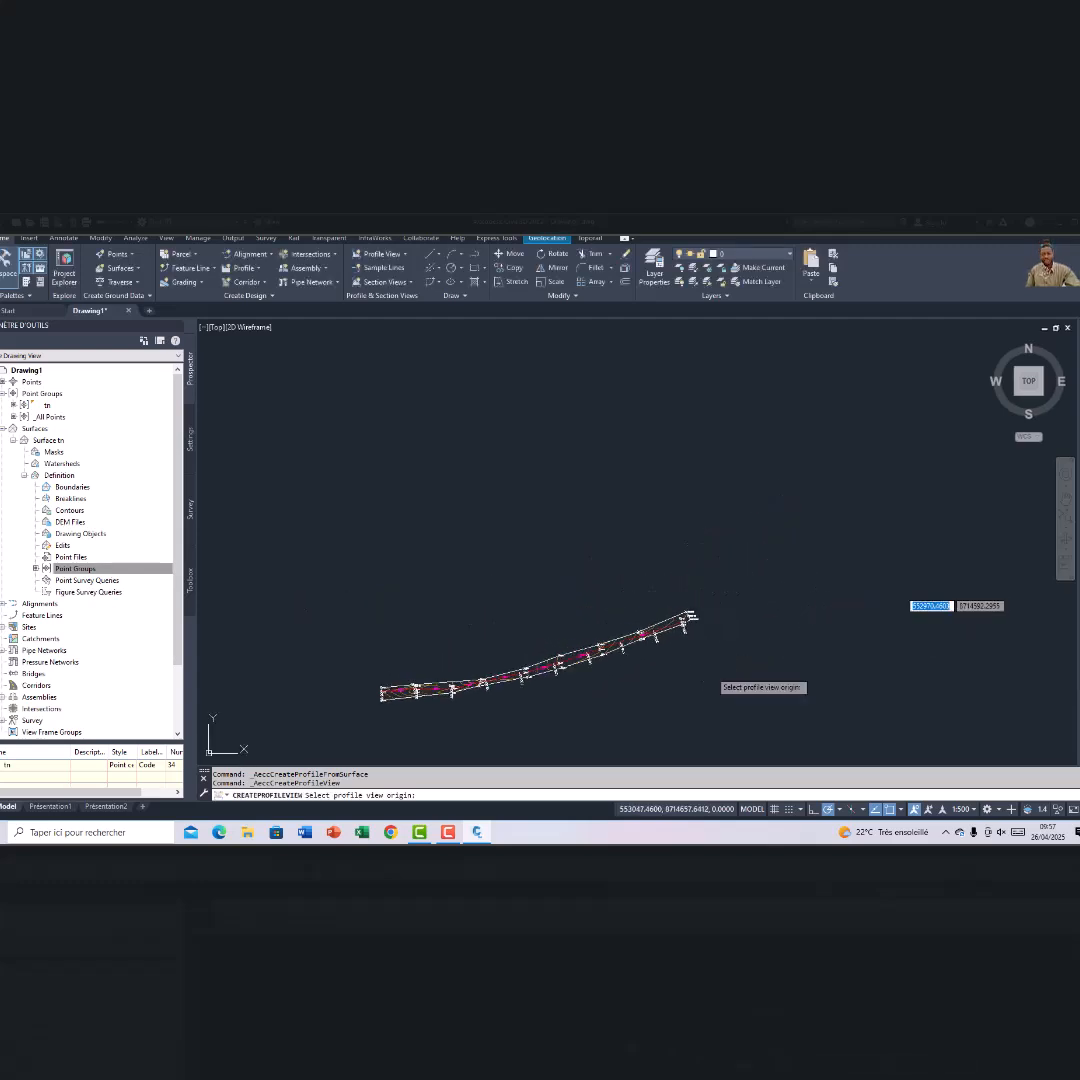
left_click(815, 400)
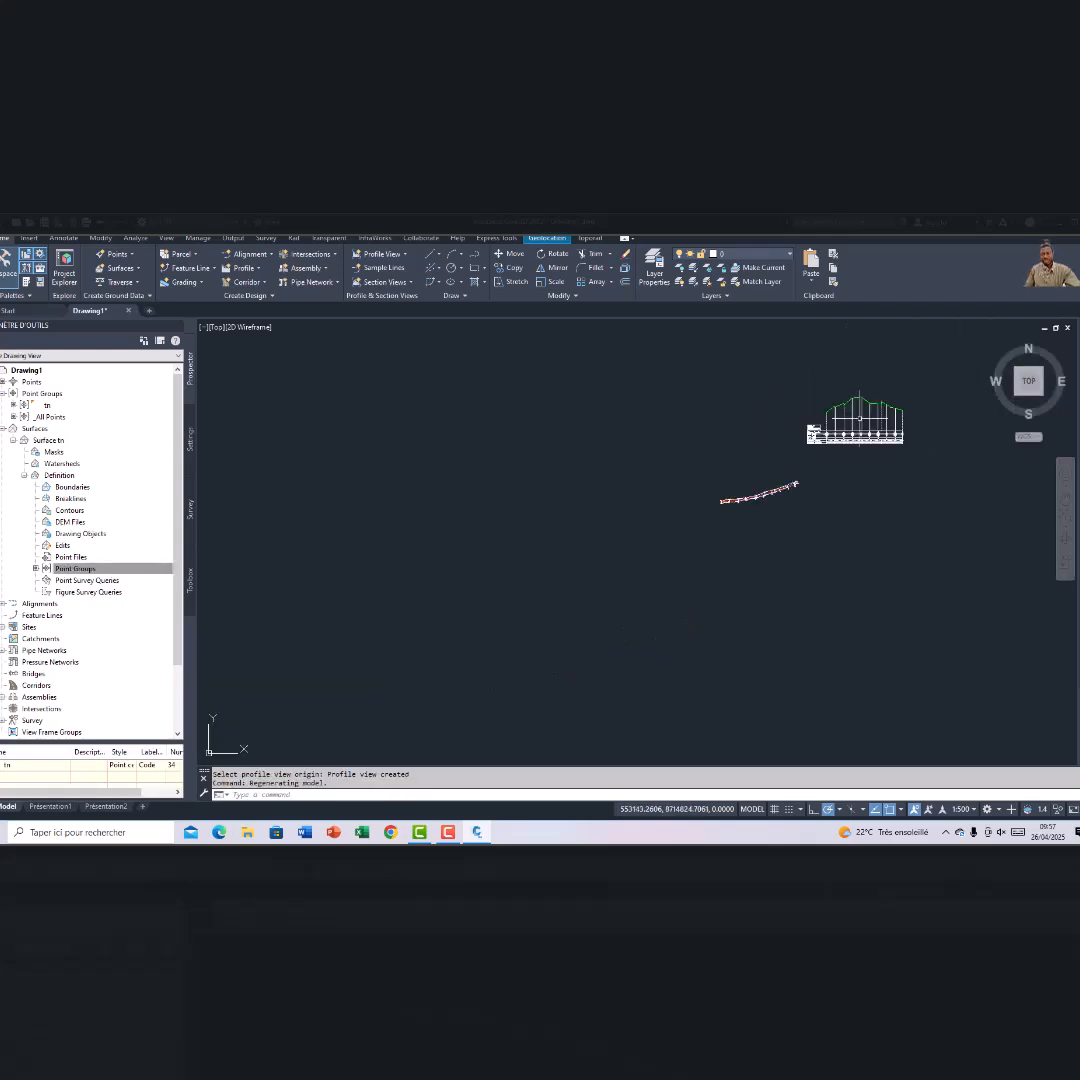
Examine the new profile view's ground line, title box and data bands, from Distances Cumulées to Géométrie horizontale
scroll(860, 418, "up", 4)
middle_click_drag(860, 418, 740, 432)
scroll(727, 438, "up", 2)
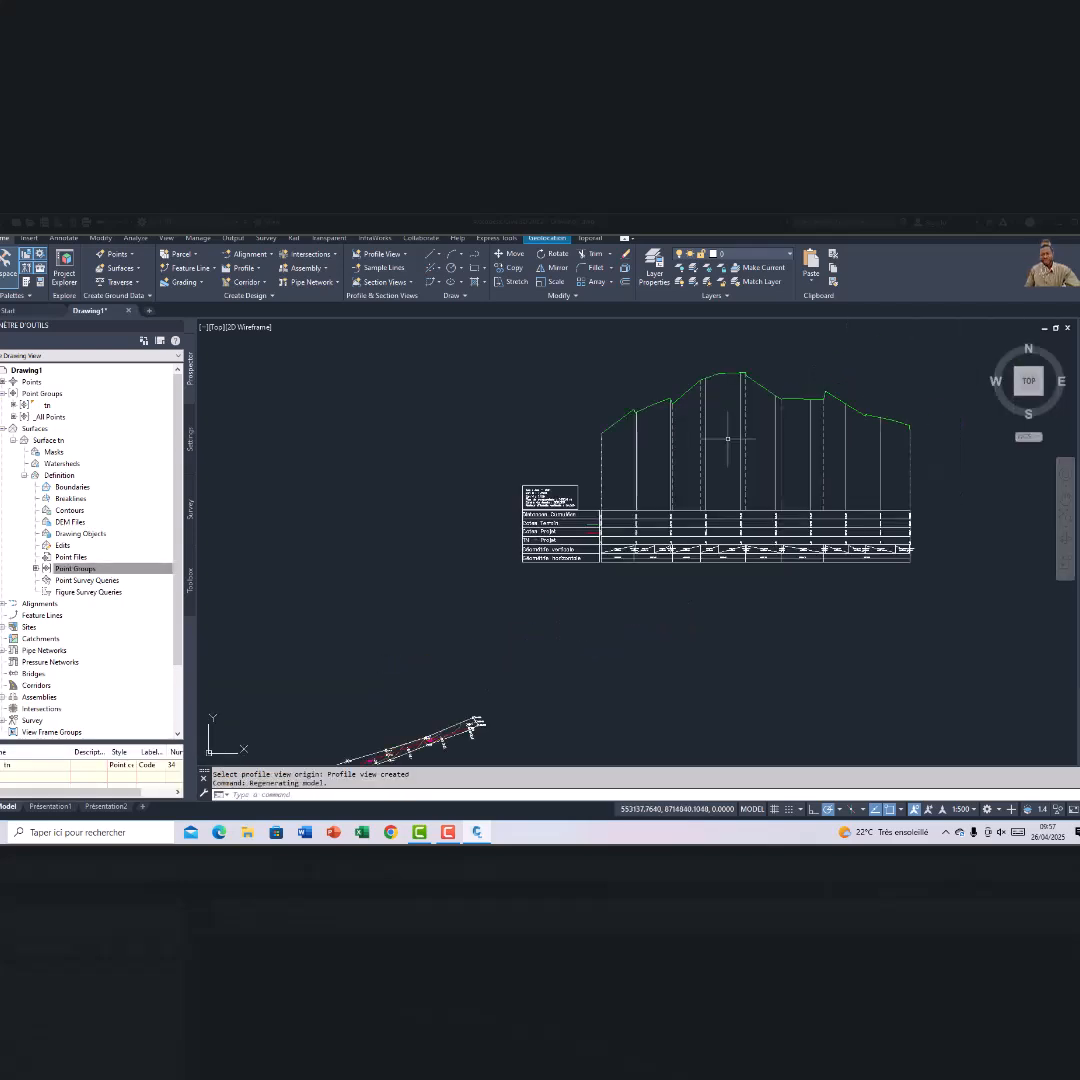
scroll(700, 442, "up", 3)
middle_click_drag(668, 448, 578, 465)
scroll(358, 627, "up", 2)
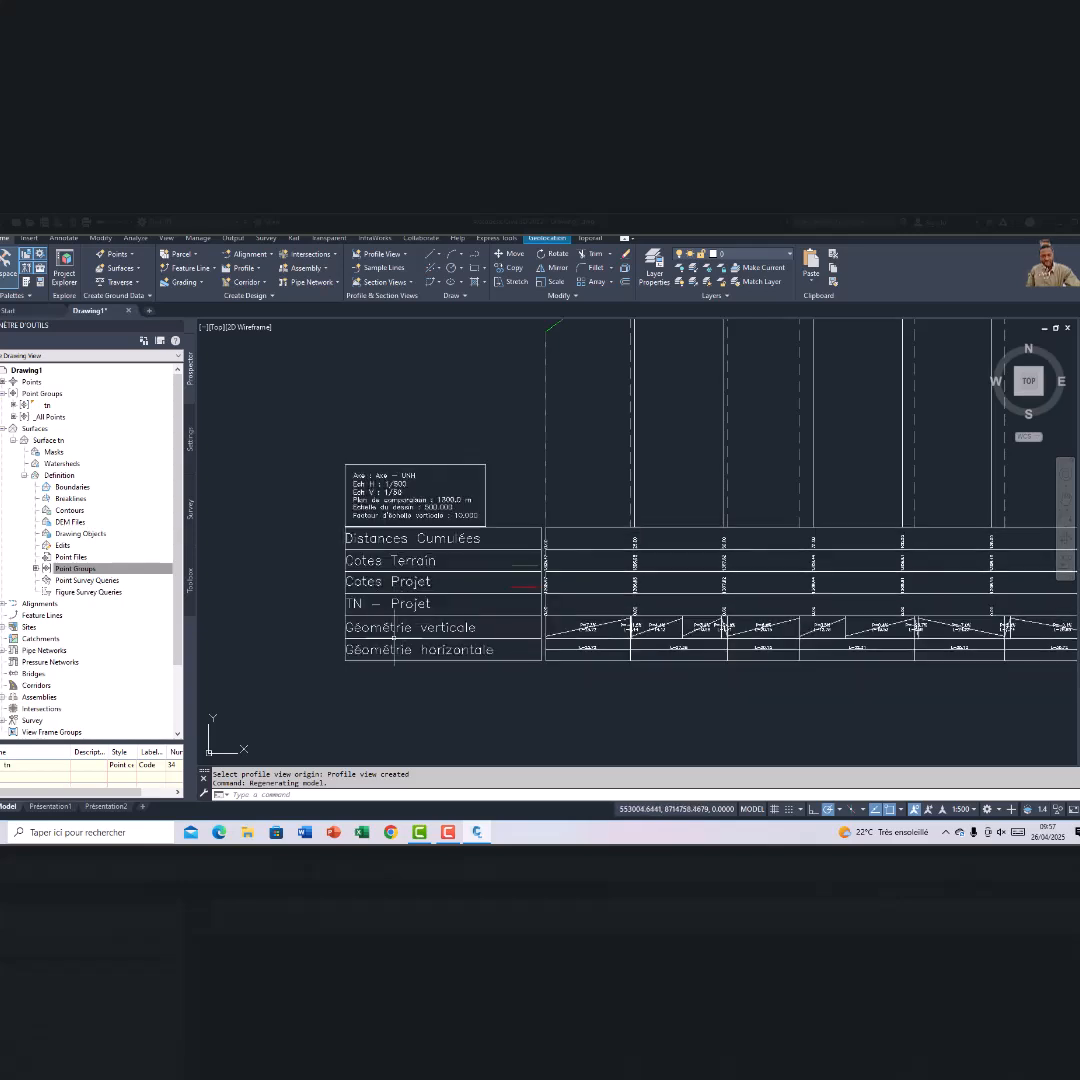
scroll(463, 605, "down", 4)
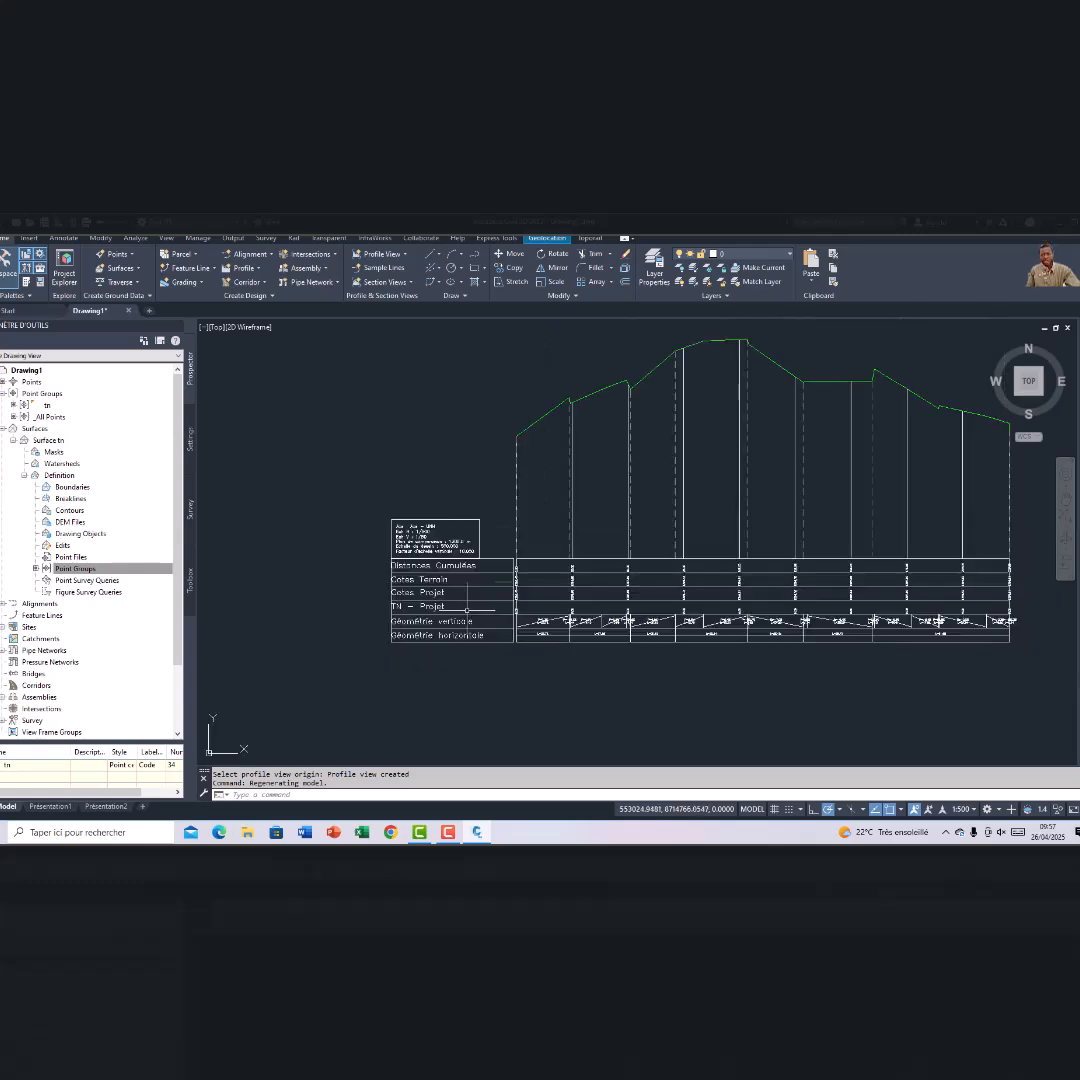
scroll(560, 615, "up", 6)
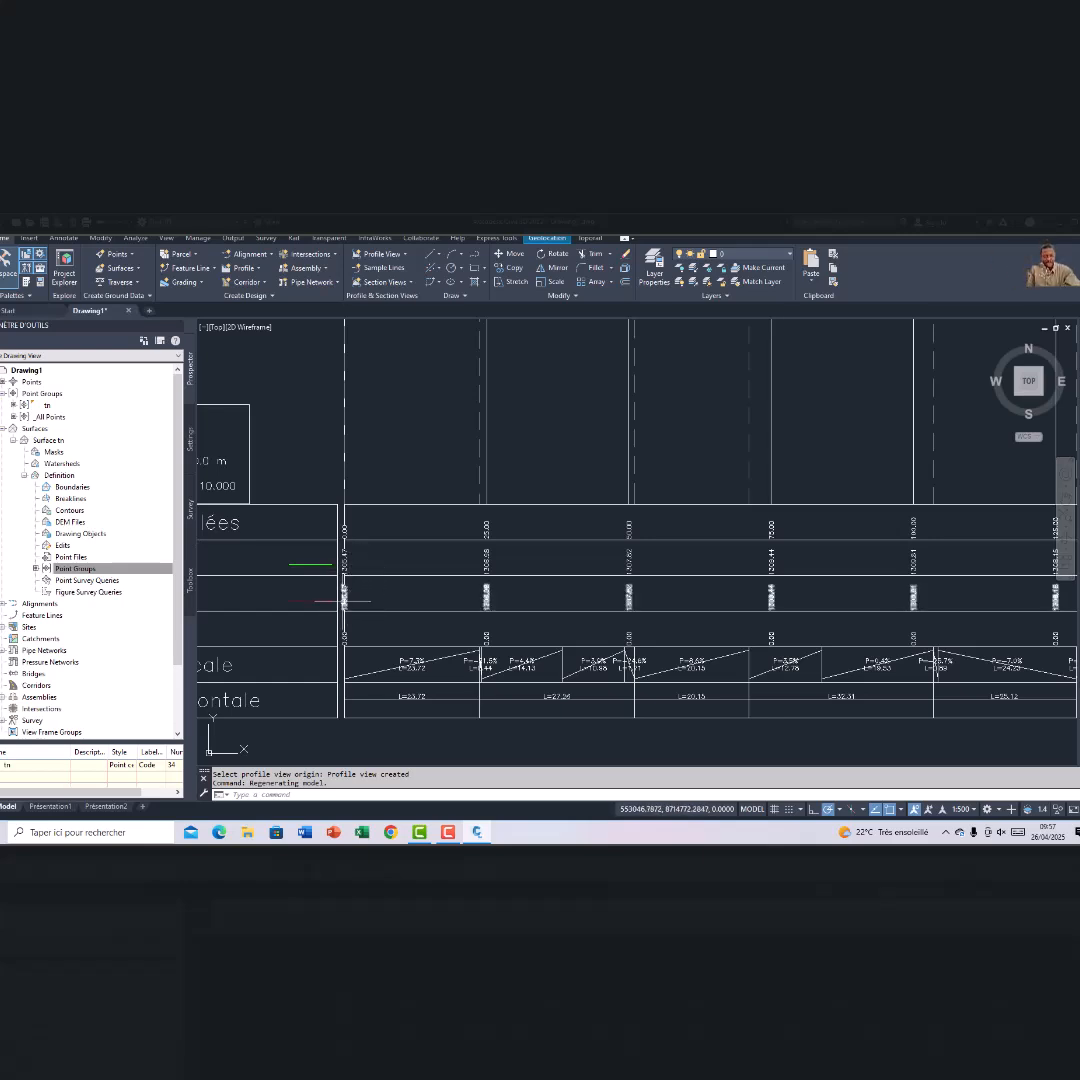
scroll(344, 595, "up", 3)
scroll(348, 570, "down", 5)
scroll(349, 560, "down", 2)
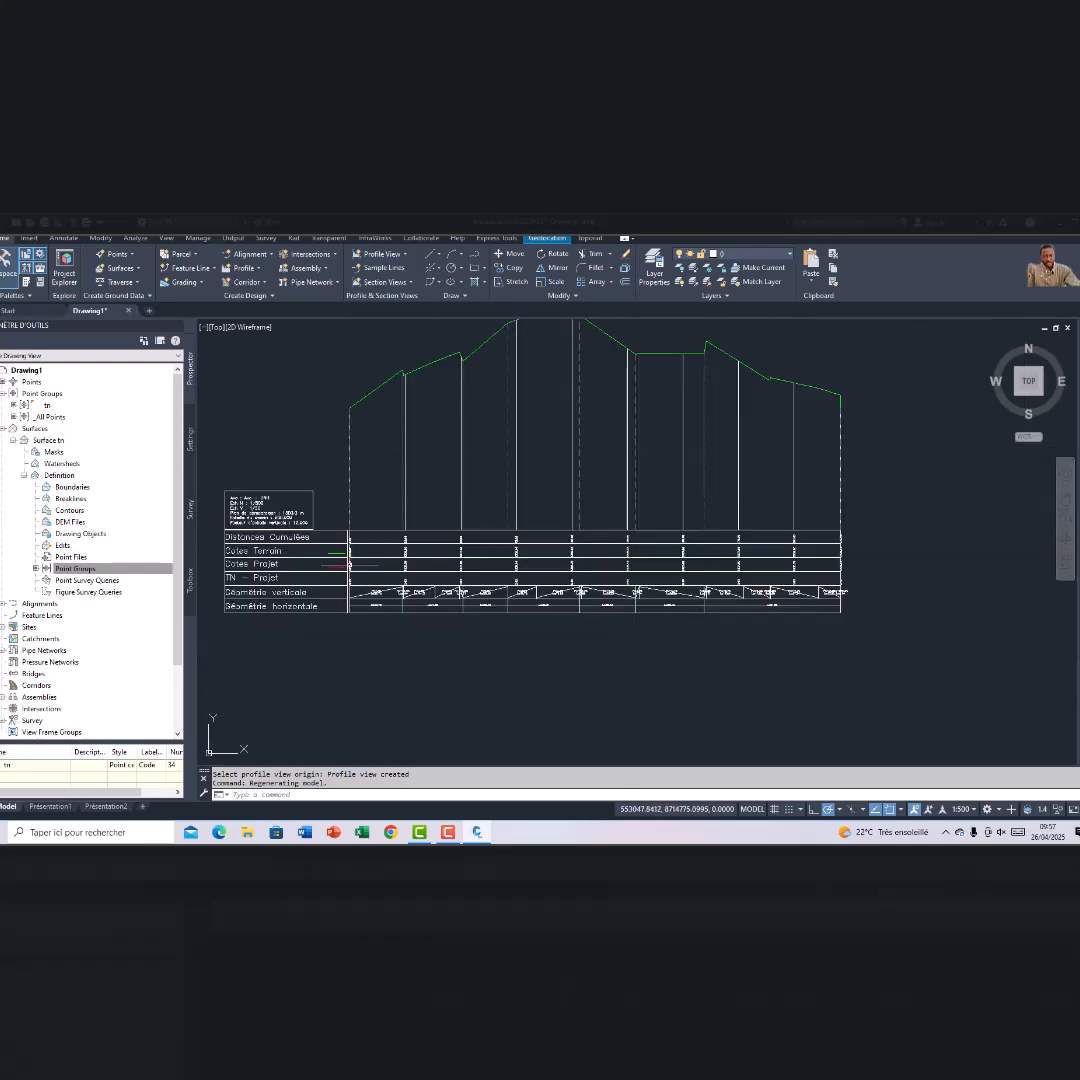
scroll(338, 571, "up", 2)
scroll(342, 572, "down", 5)
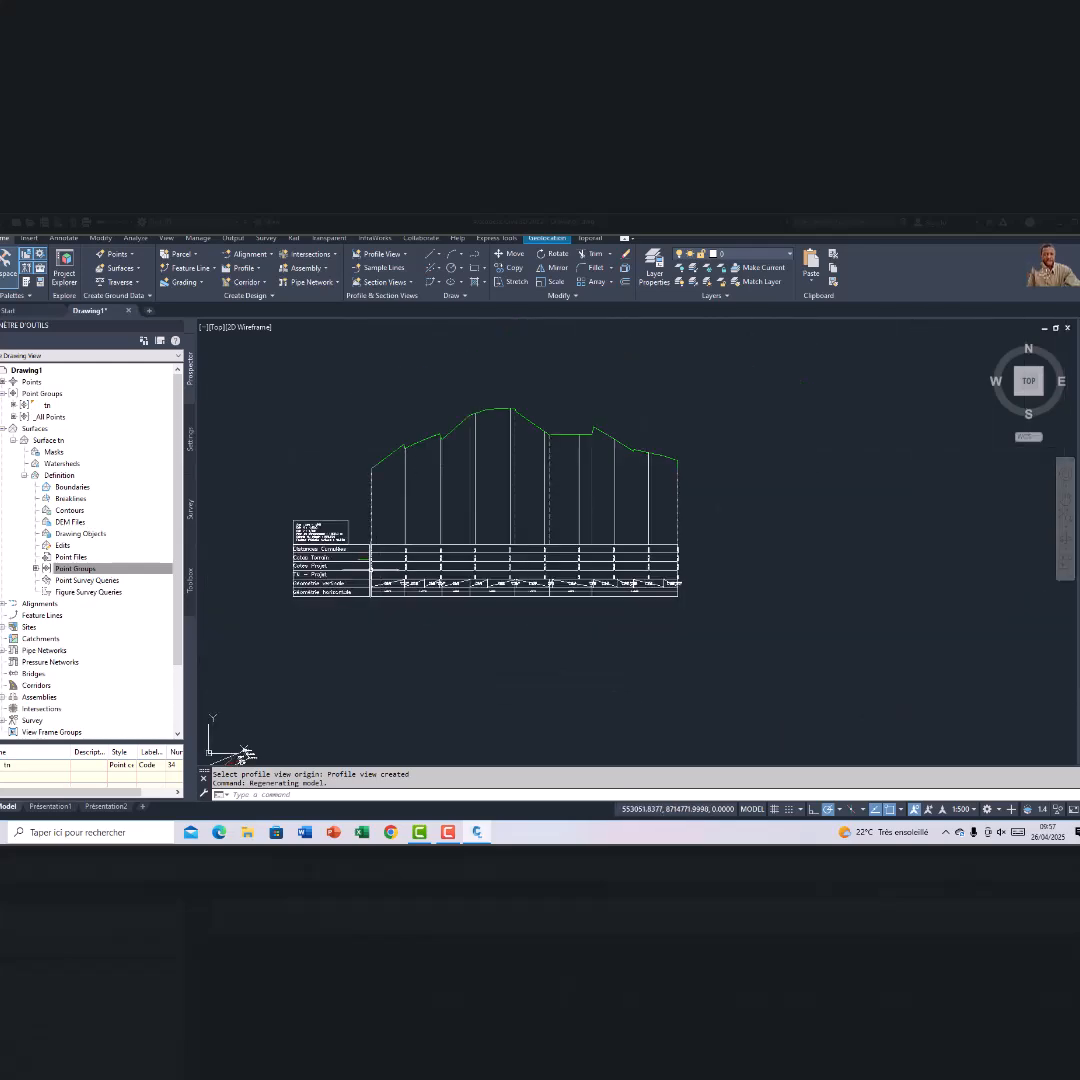
scroll(344, 573, "up", 5)
middle_click_drag(291, 575, 350, 565)
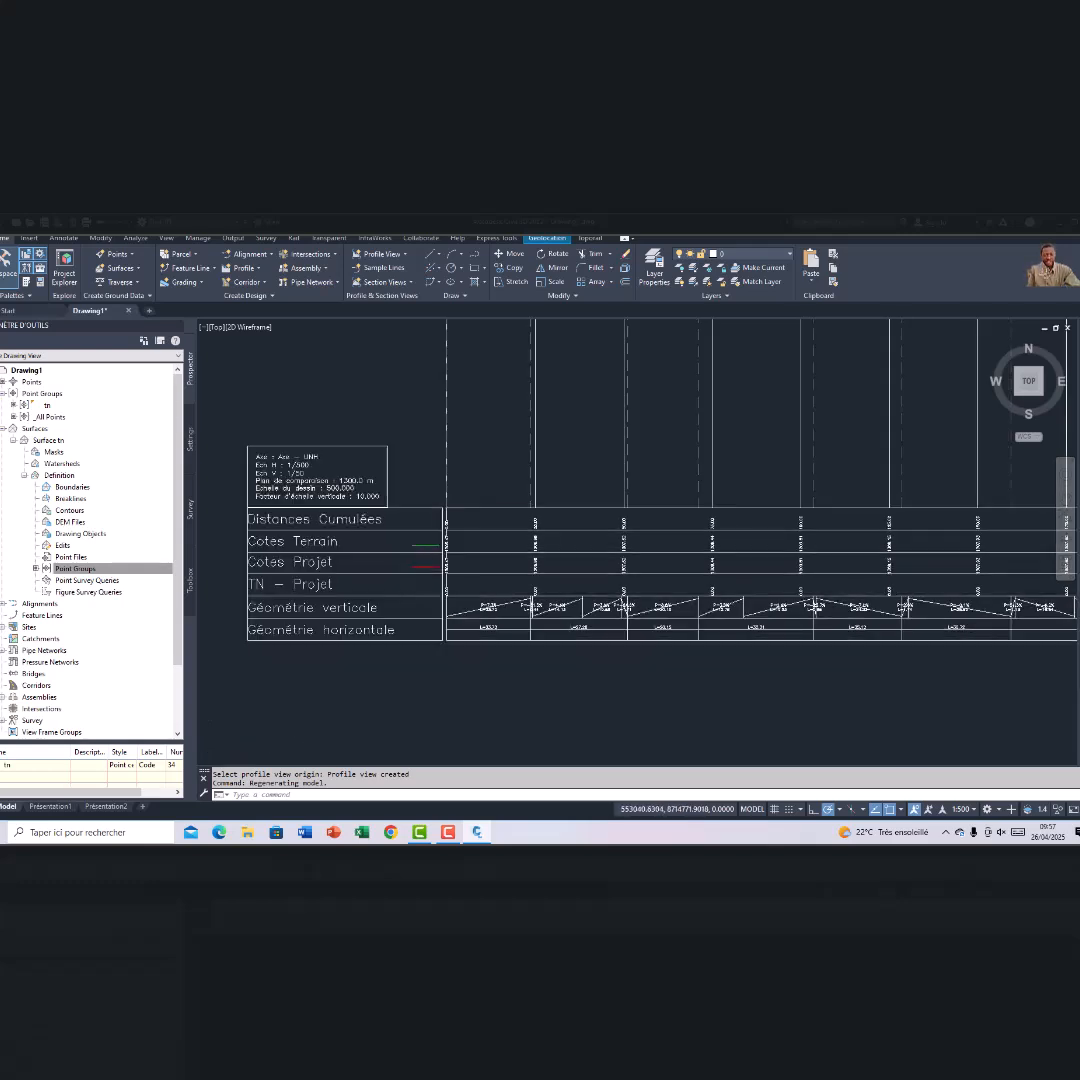
scroll(425, 571, "down", 2)
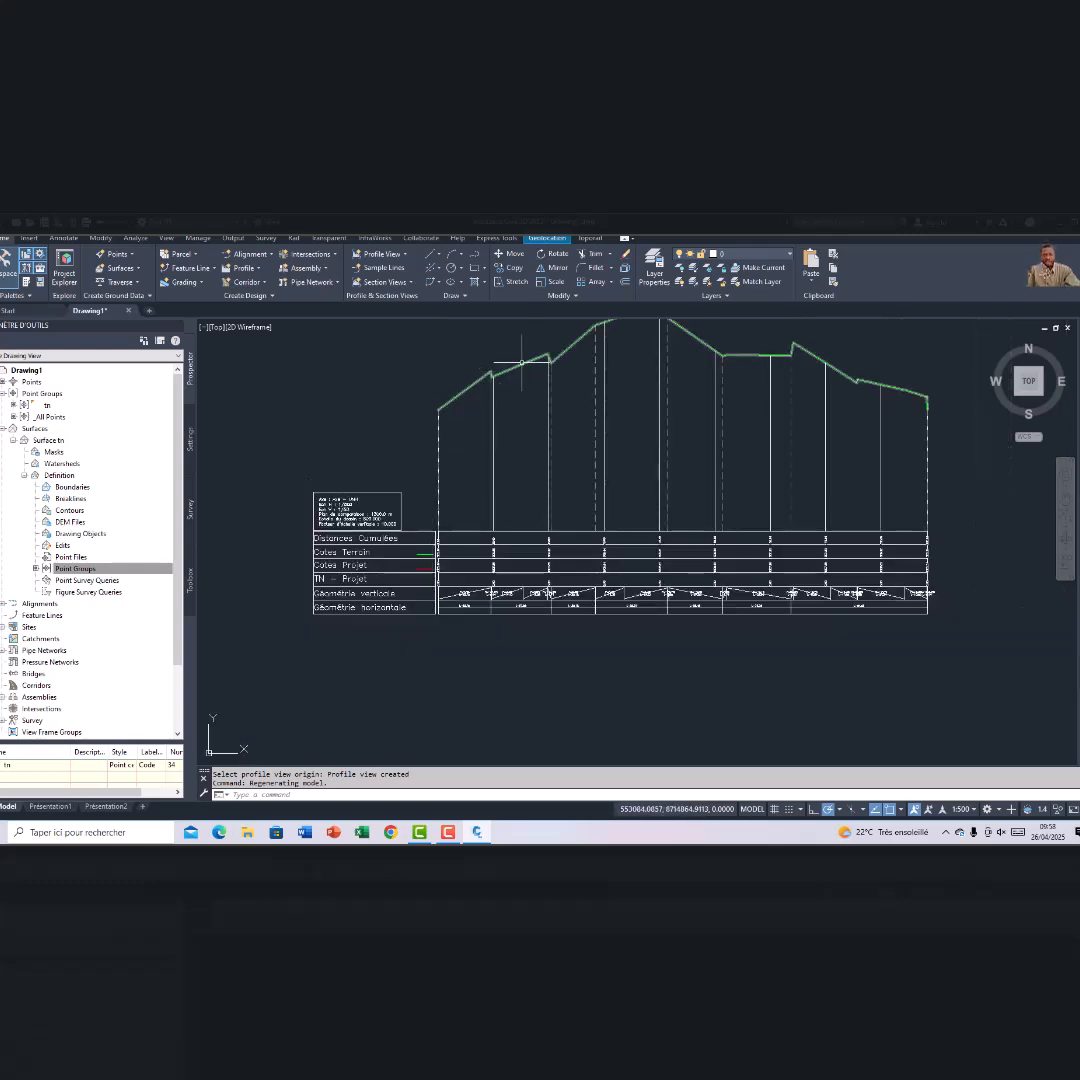
scroll(550, 367, "down", 2)
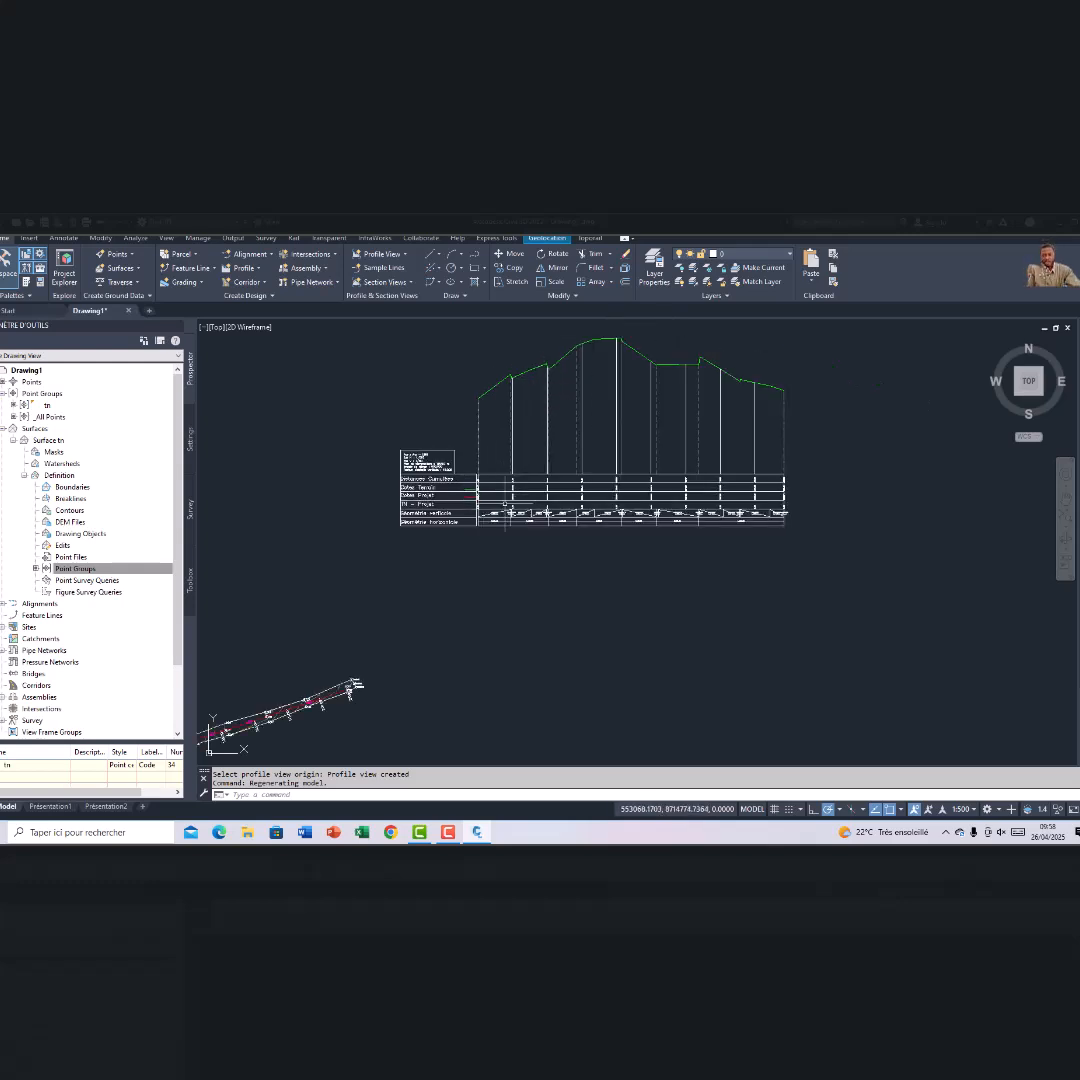
scroll(510, 515, "down", 3)
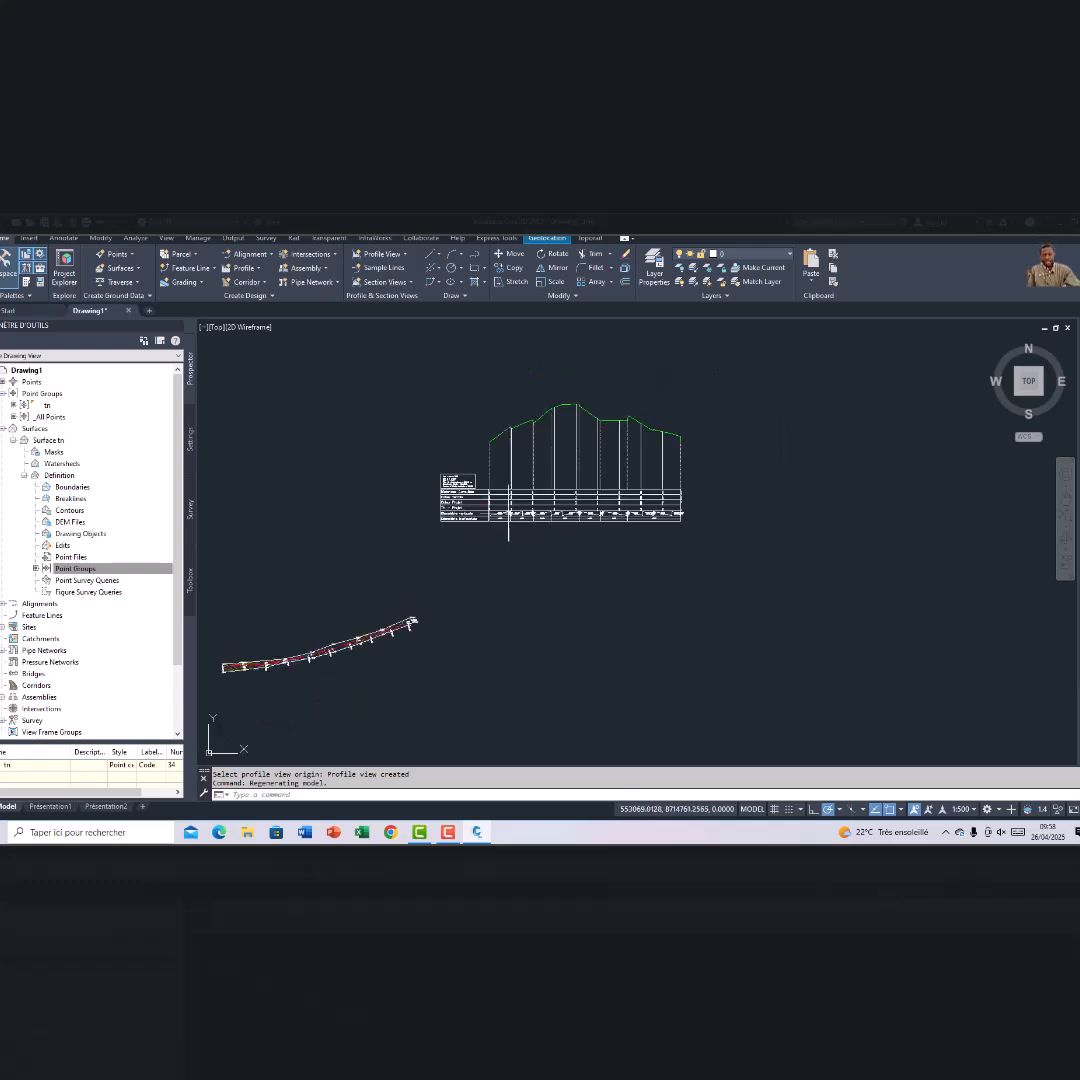
middle_click_drag(460, 523, 474, 539)
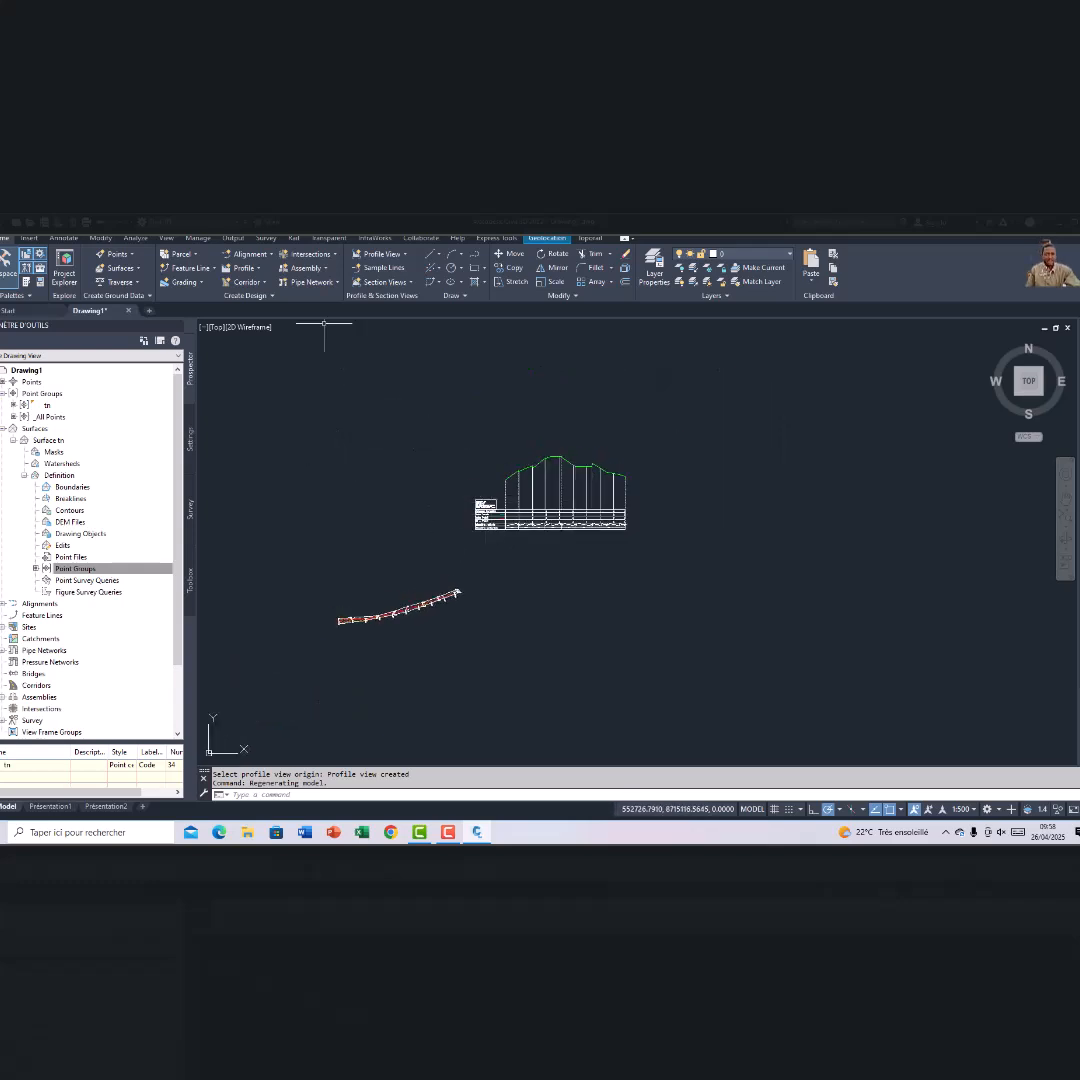
Create a layout profile named LIGNE ROUGE in the Axe - UNH profile view, with profile style Design and label set Projet Complet
left_click(258, 274)
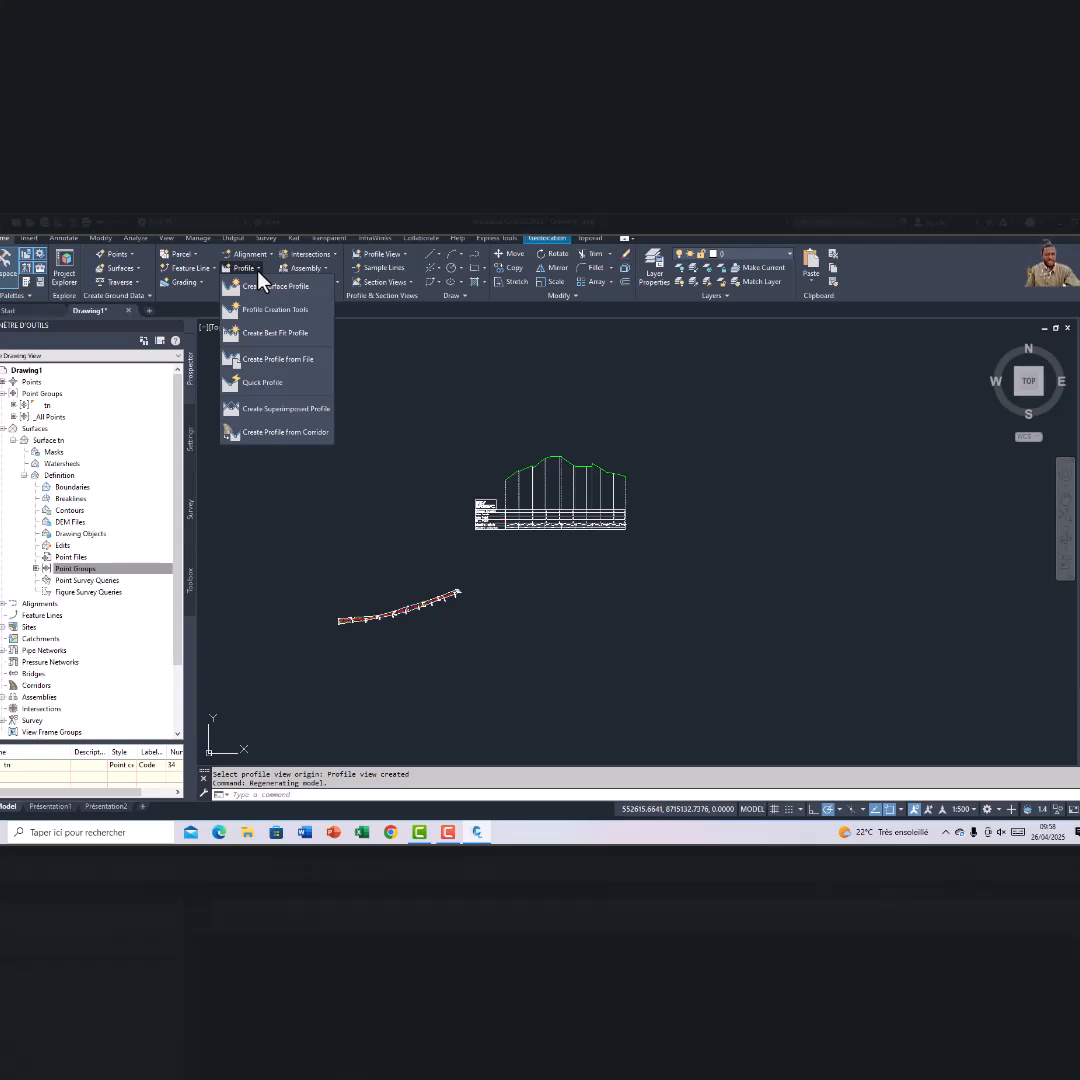
left_click(268, 320)
scroll(533, 515, "up", 2)
scroll(537, 521, "up", 3)
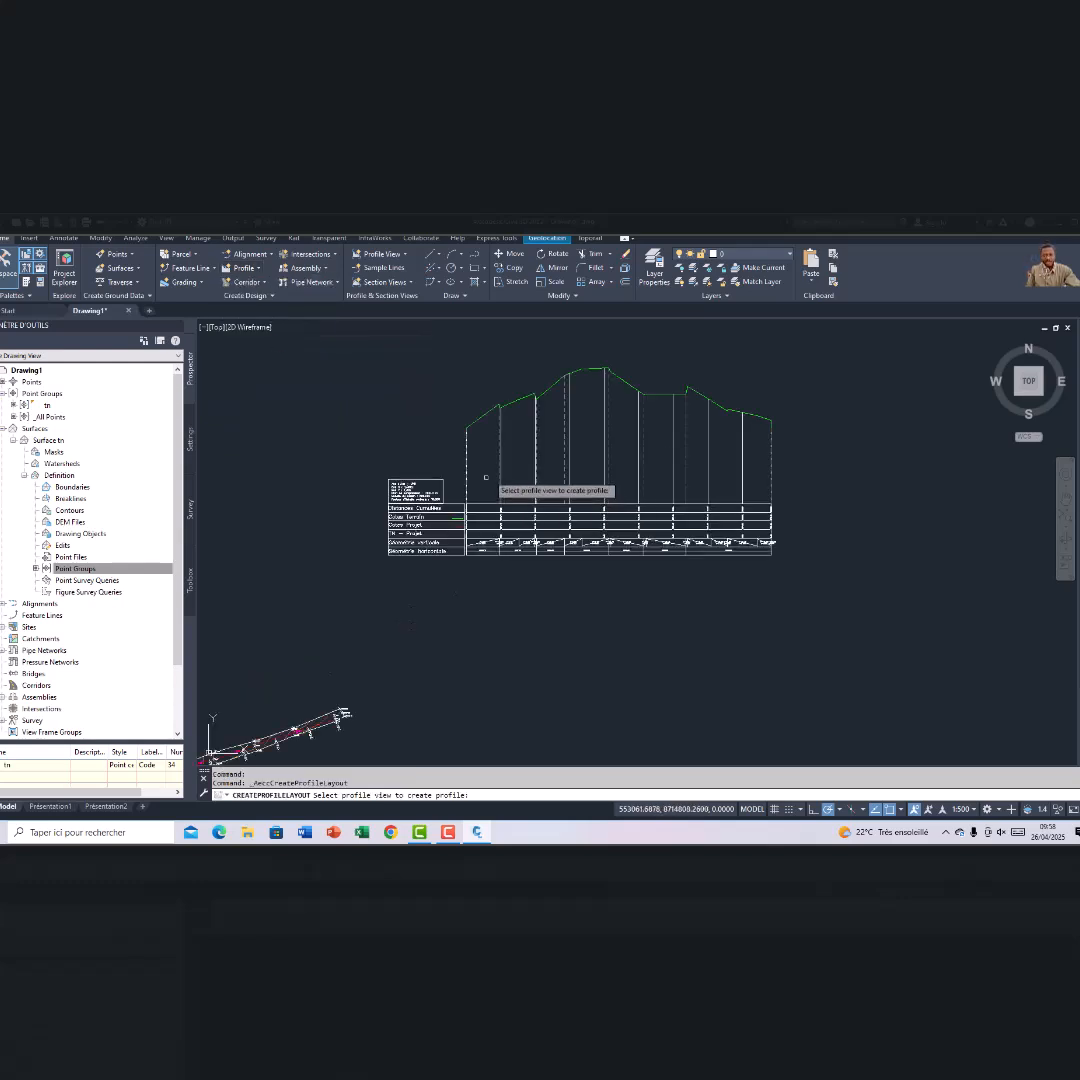
left_click(501, 469)
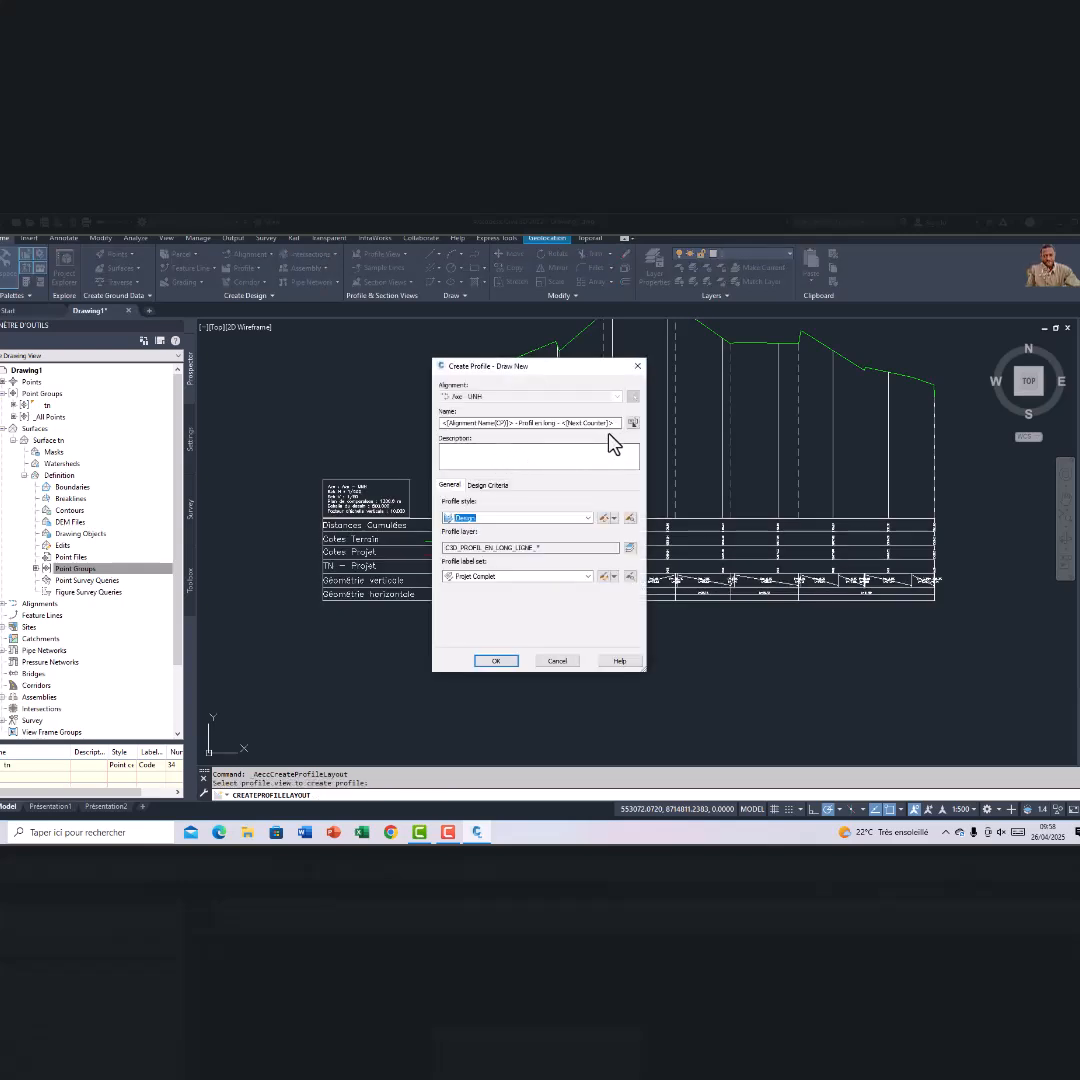
left_click_drag(615, 424, 409, 432)
type("LIGNE")
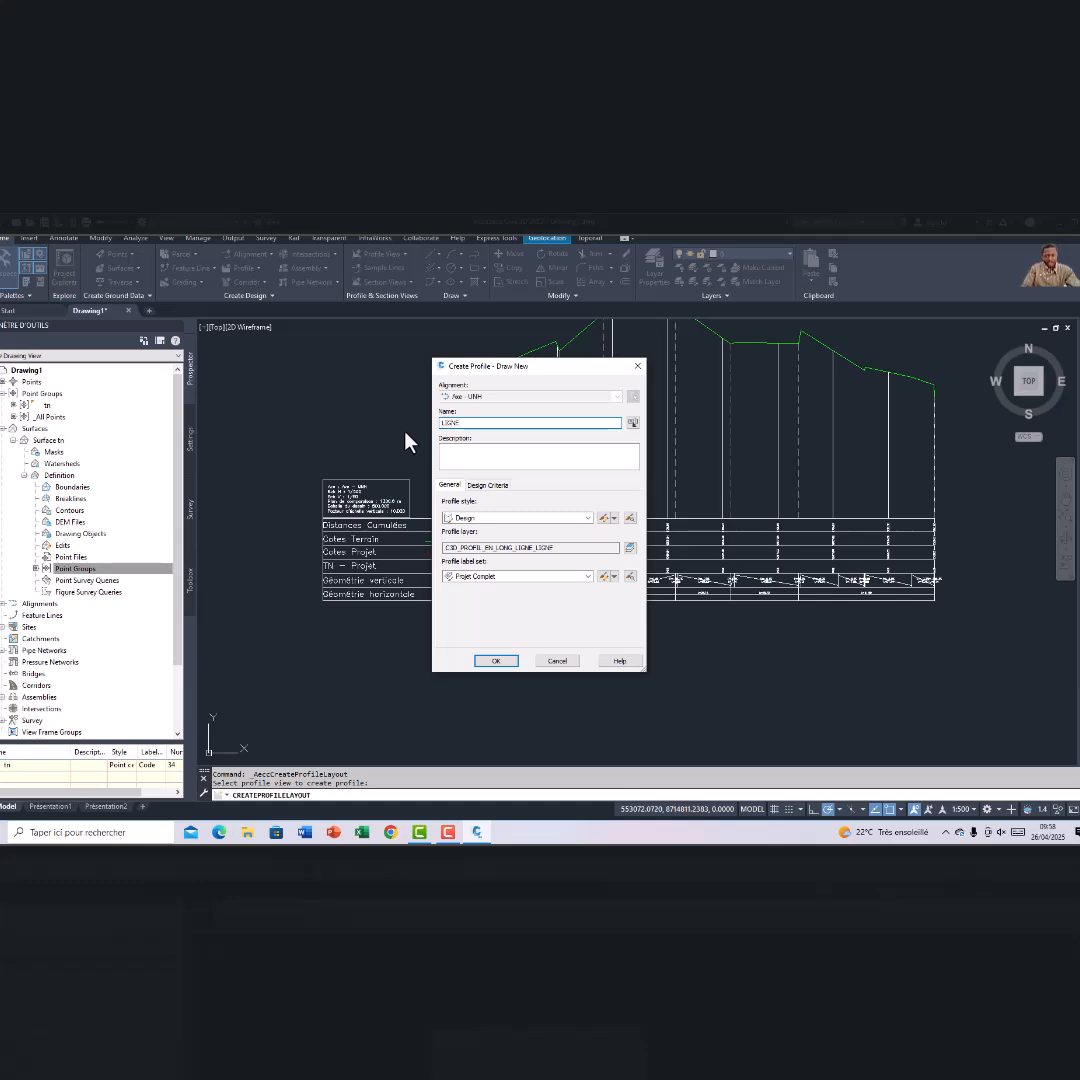
type(" ROUGE")
left_click(496, 661)
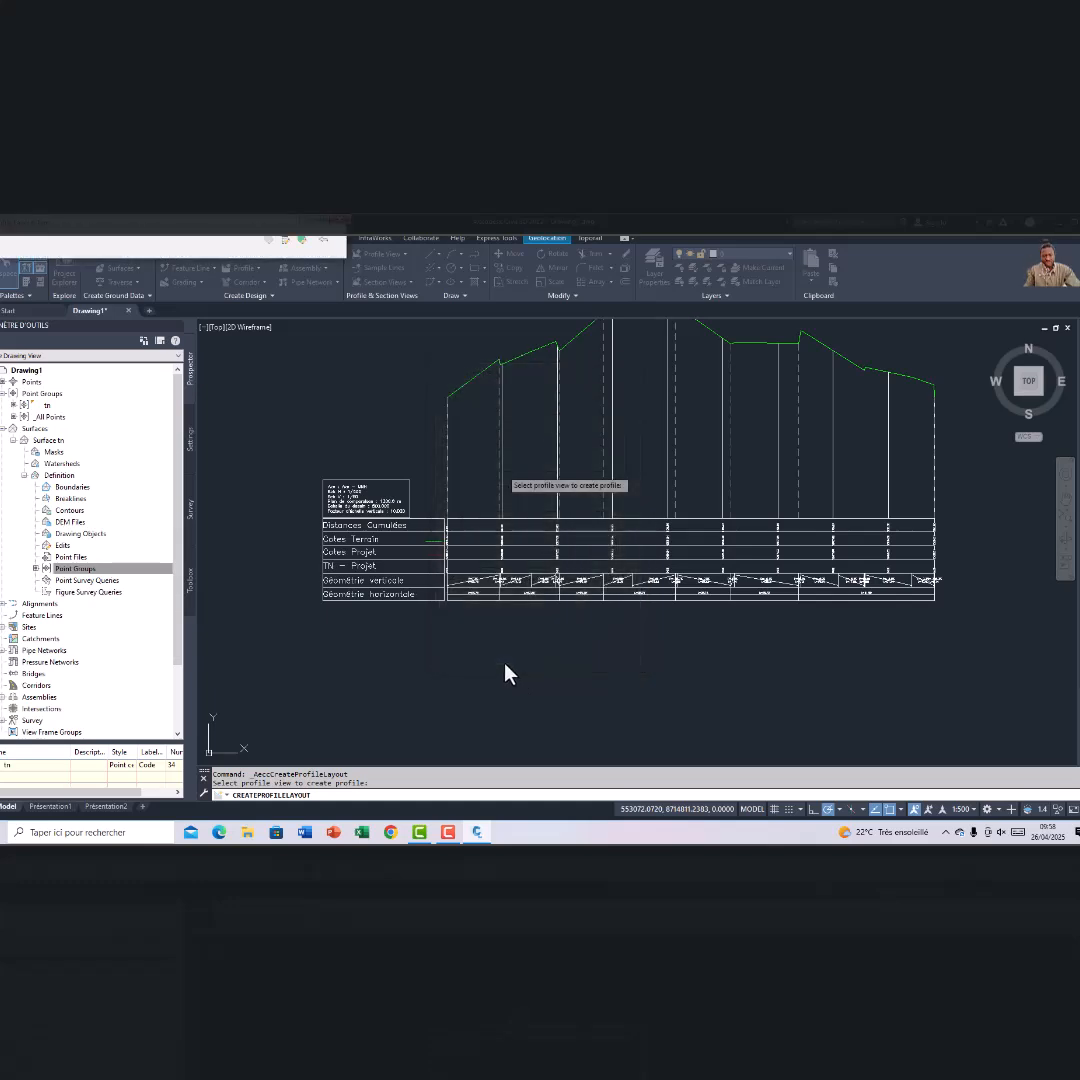
left_click(476, 545)
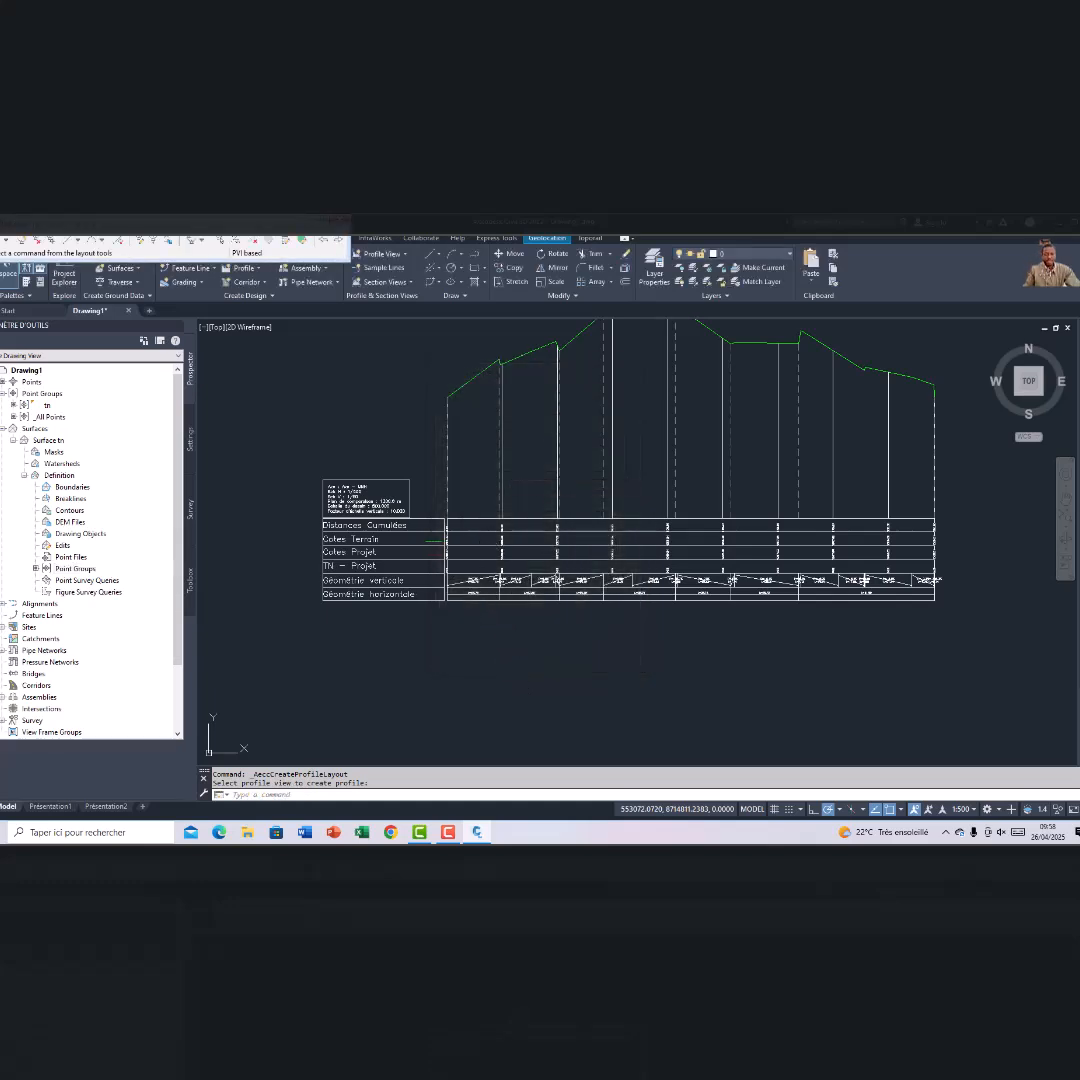
Draw the first LIGNE ROUGE tangent with Draw Tangents With Curves, from the ground line's start to just above it at station 25
left_click(8, 241)
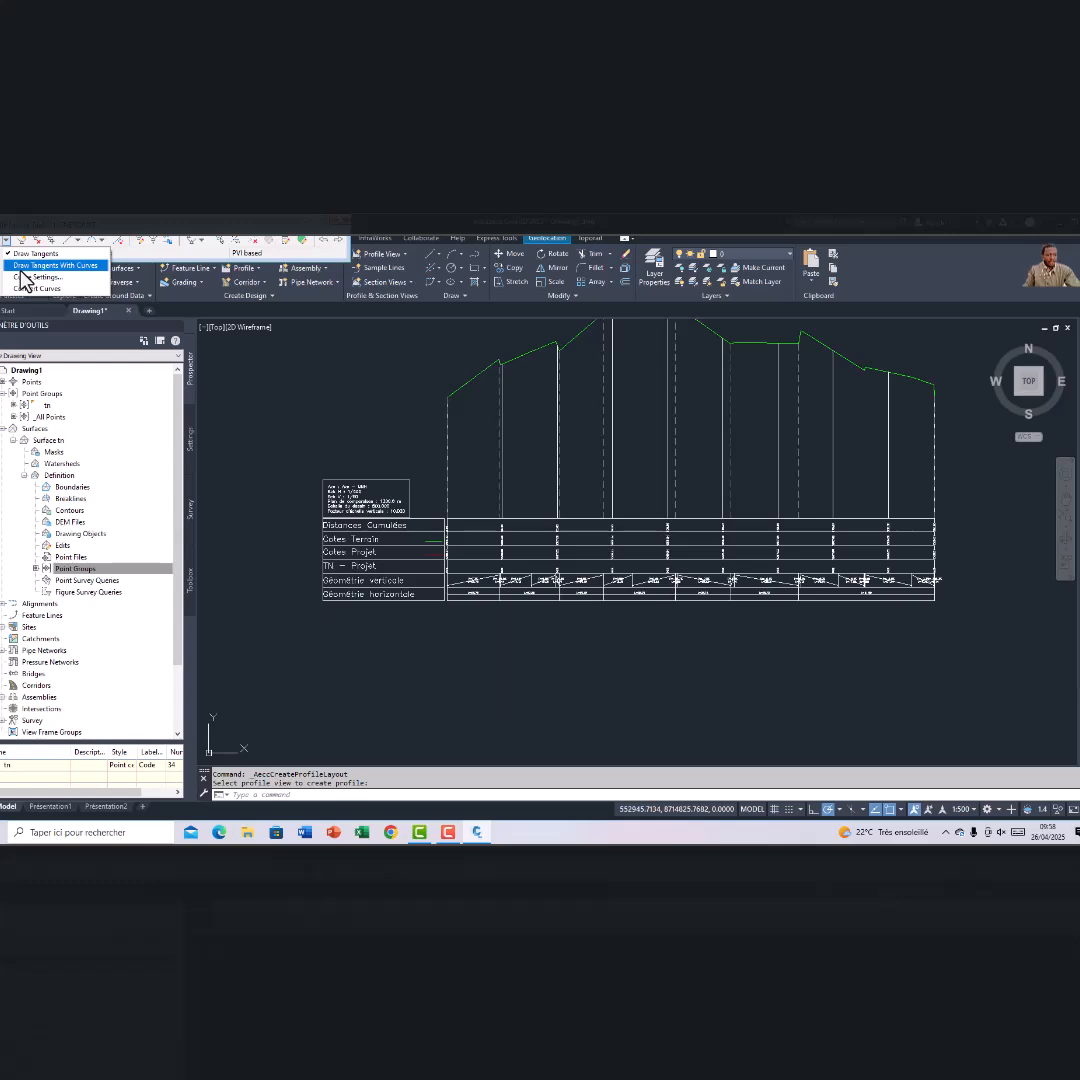
left_click(24, 266)
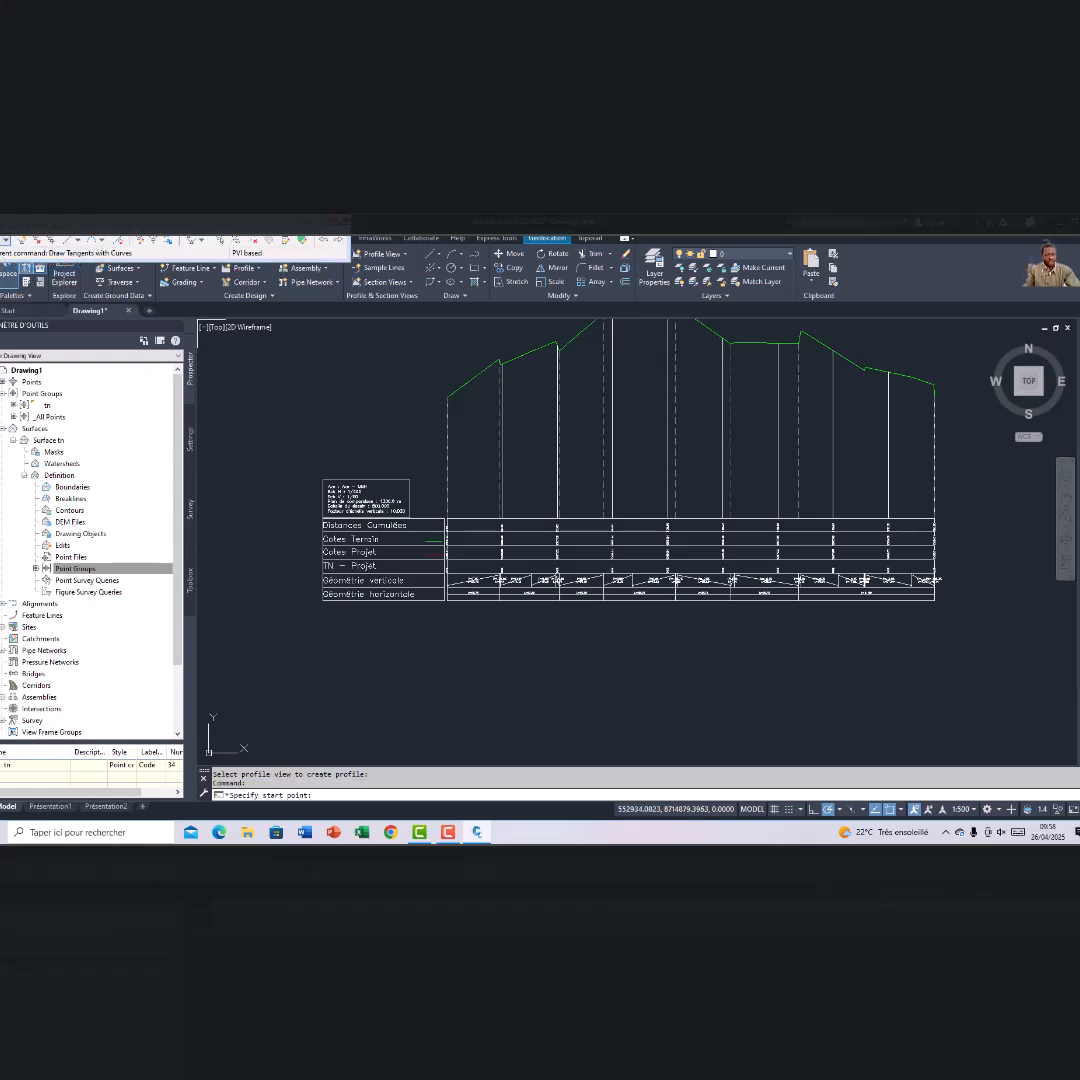
scroll(460, 536, "down", 2)
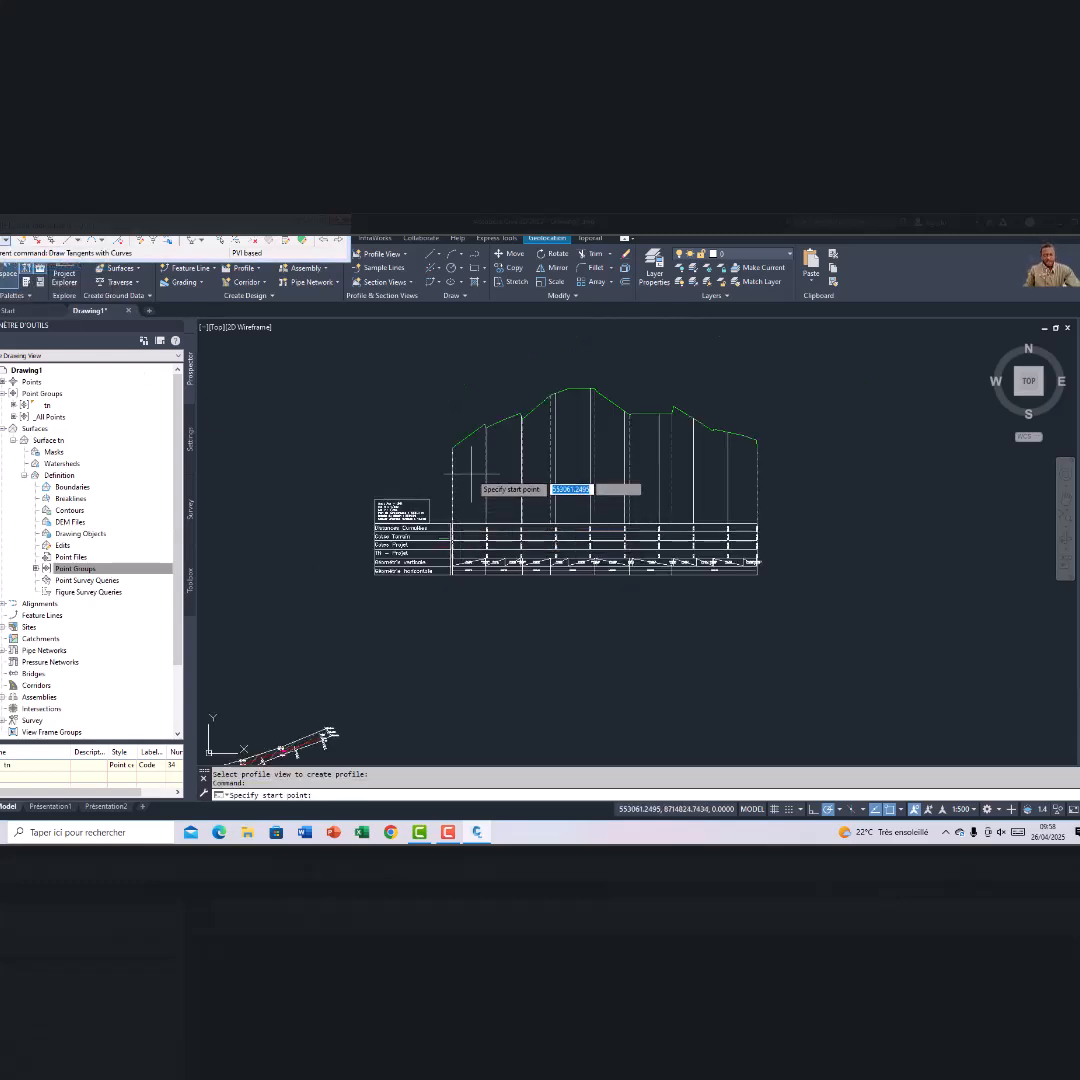
scroll(450, 485, "up", 5)
scroll(421, 477, "up", 4)
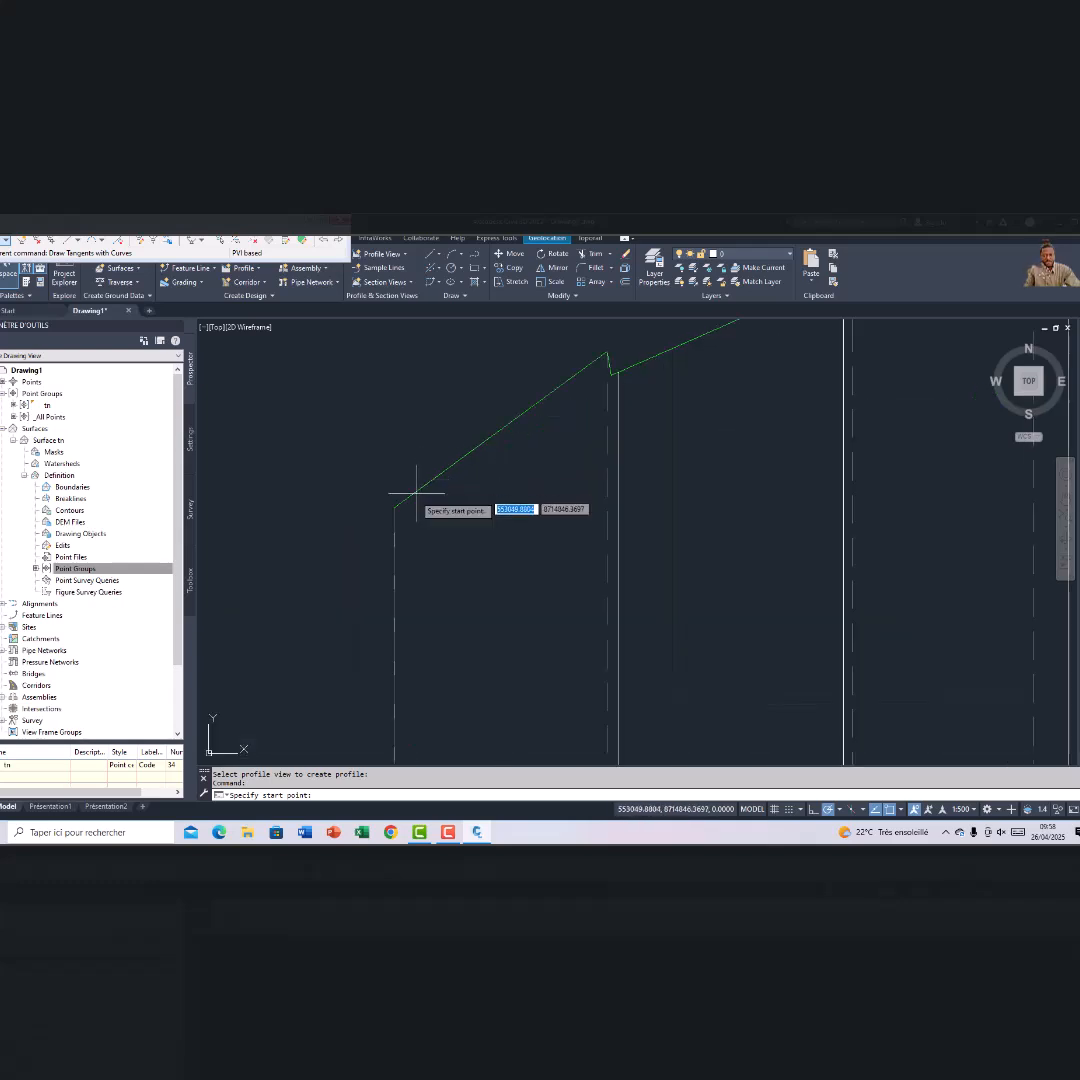
left_click(394, 507)
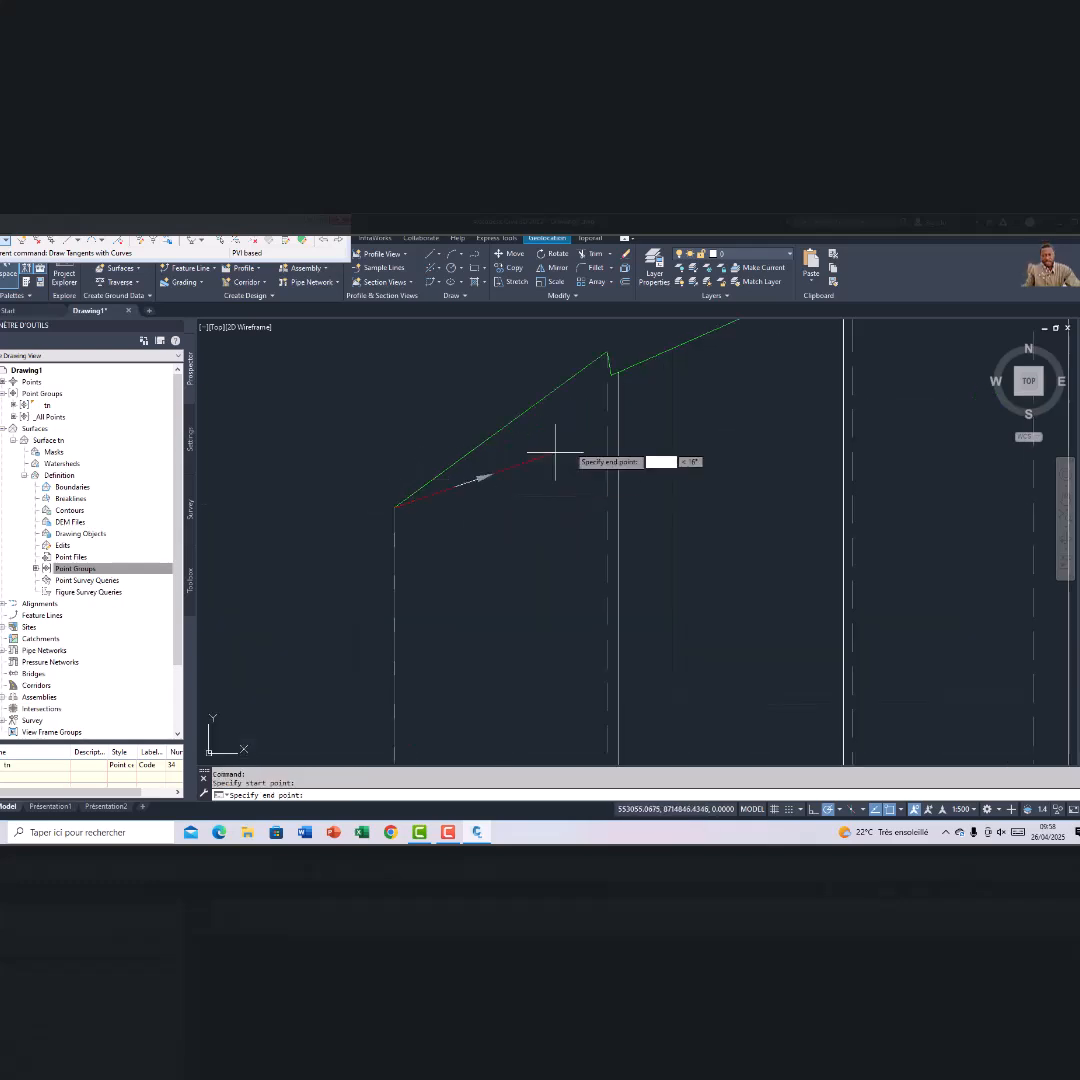
scroll(615, 366, "up", 3)
scroll(624, 370, "up", 2)
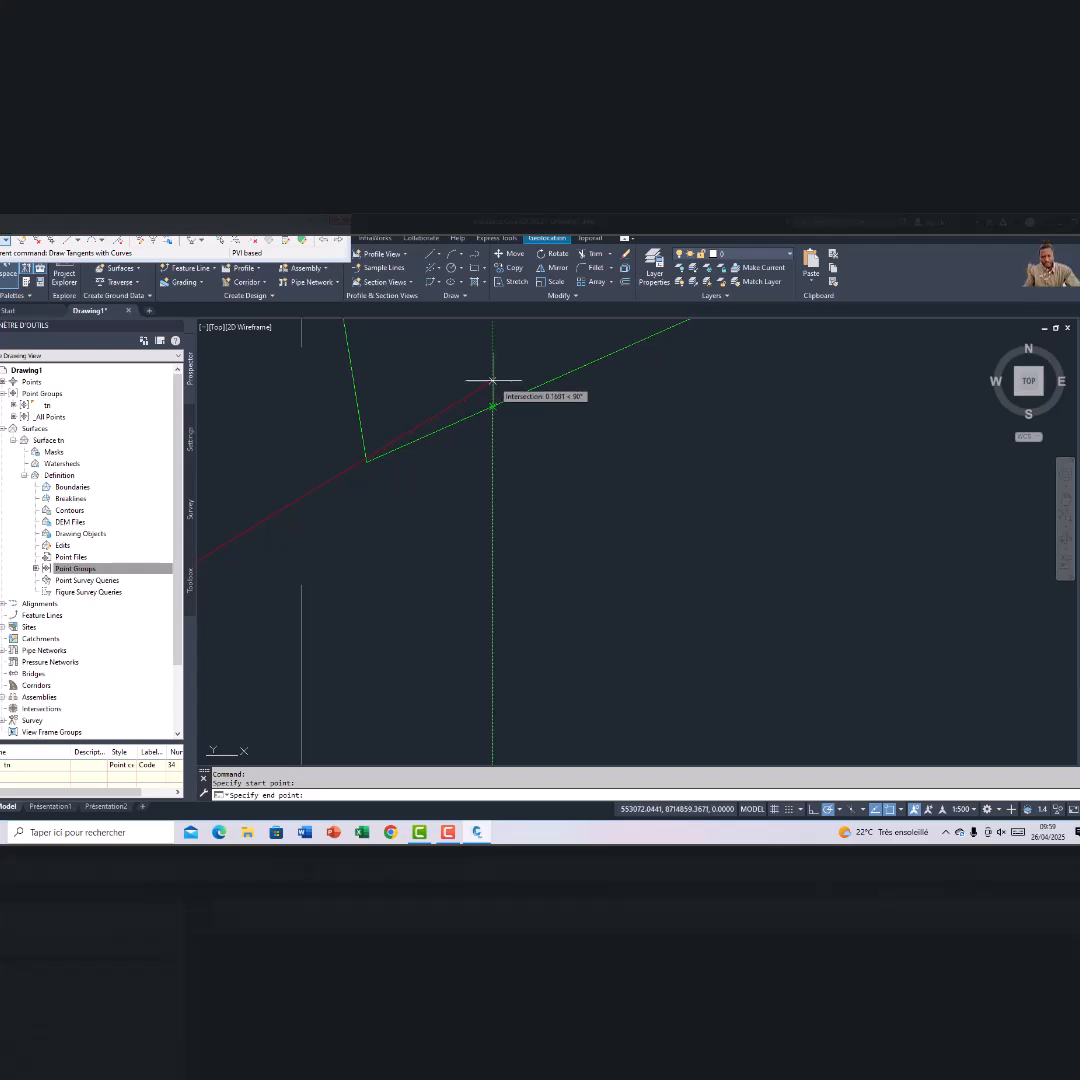
left_click(492, 375)
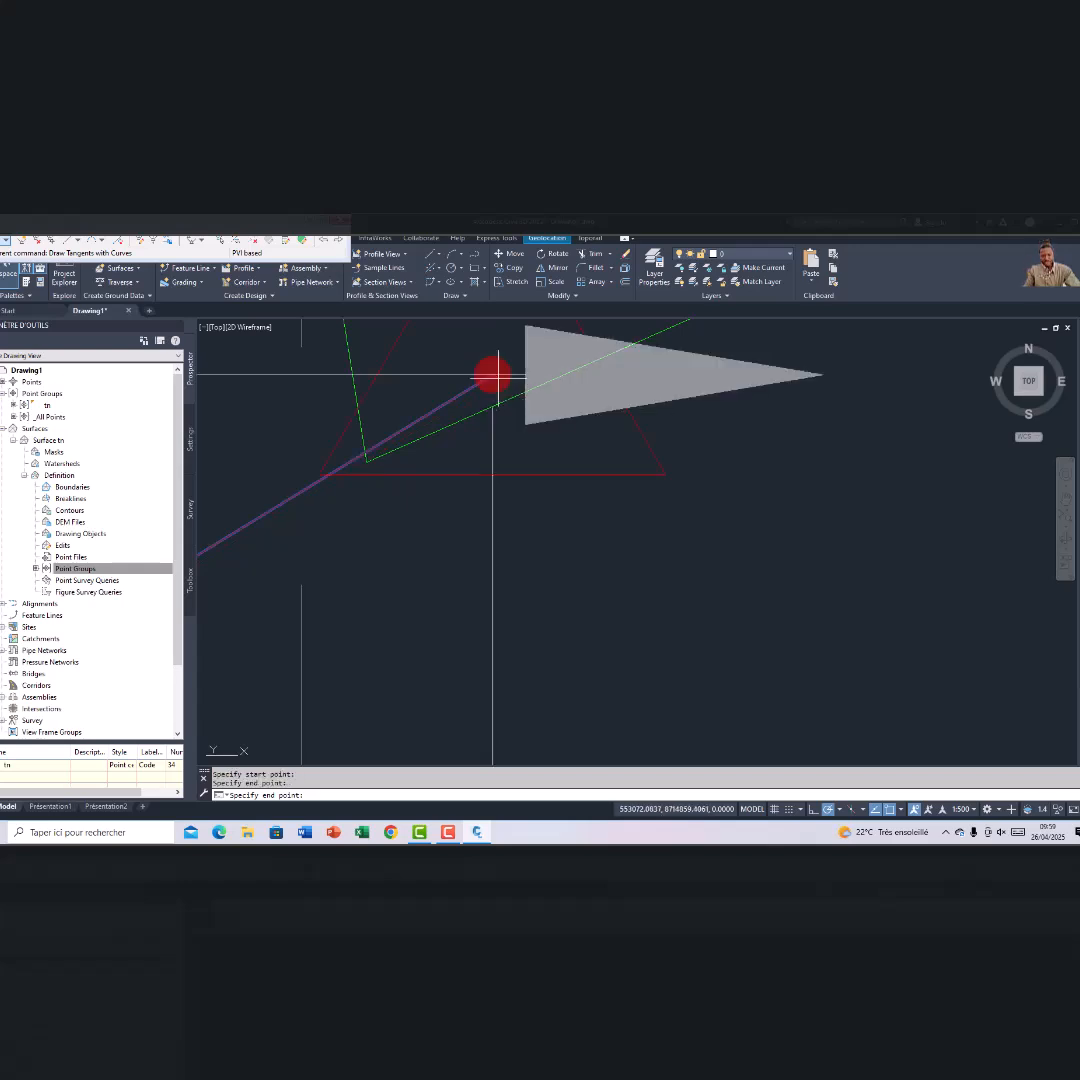
Extend the LIGNE ROUGE tangents with a PVI just above the ground line at station 50
scroll(627, 433, "down", 3)
scroll(769, 404, "down", 1)
middle_click_drag(783, 402, 436, 523)
scroll(476, 519, "down", 3)
scroll(669, 438, "up", 10)
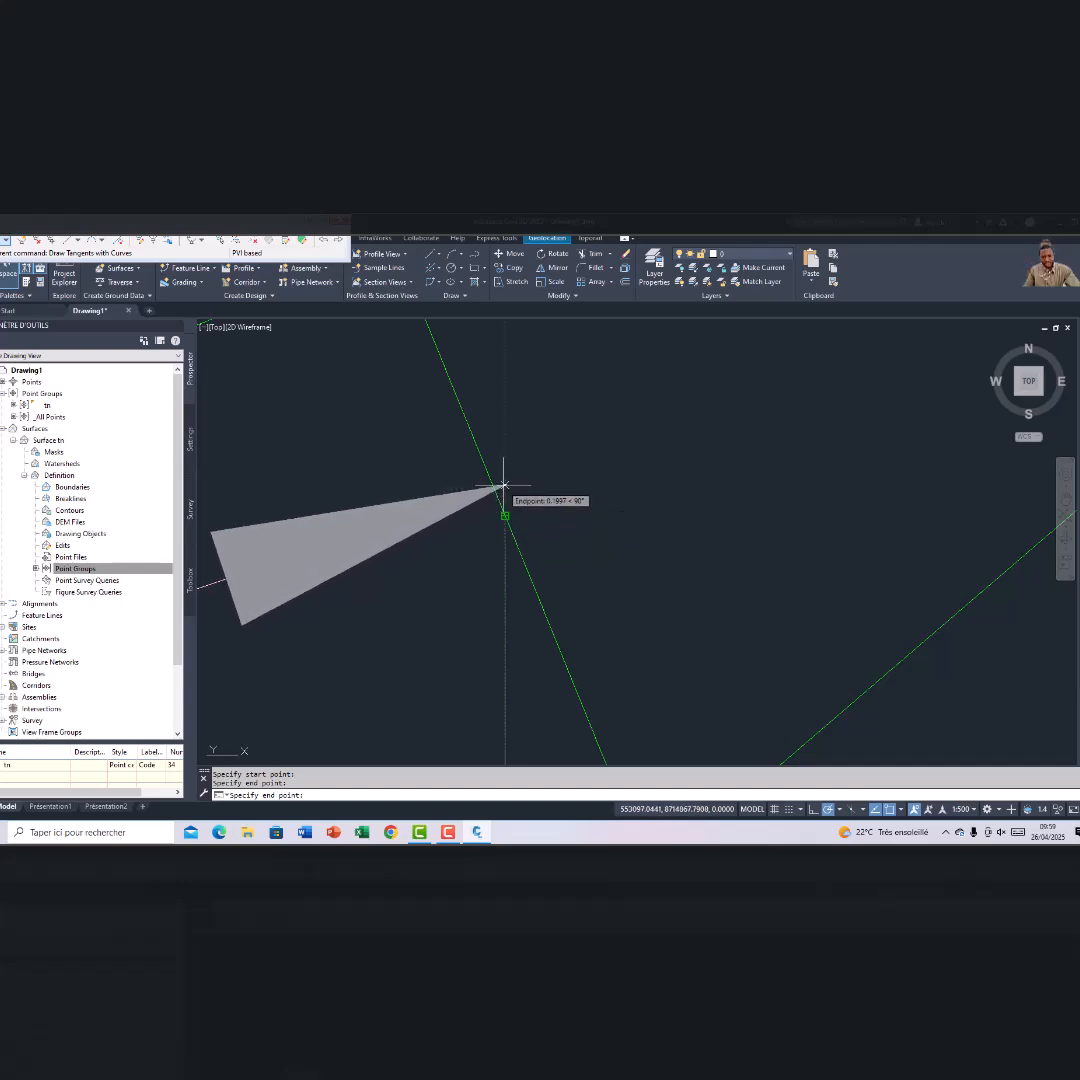
left_click(503, 486)
scroll(935, 487, "down", 3)
scroll(900, 485, "down", 8)
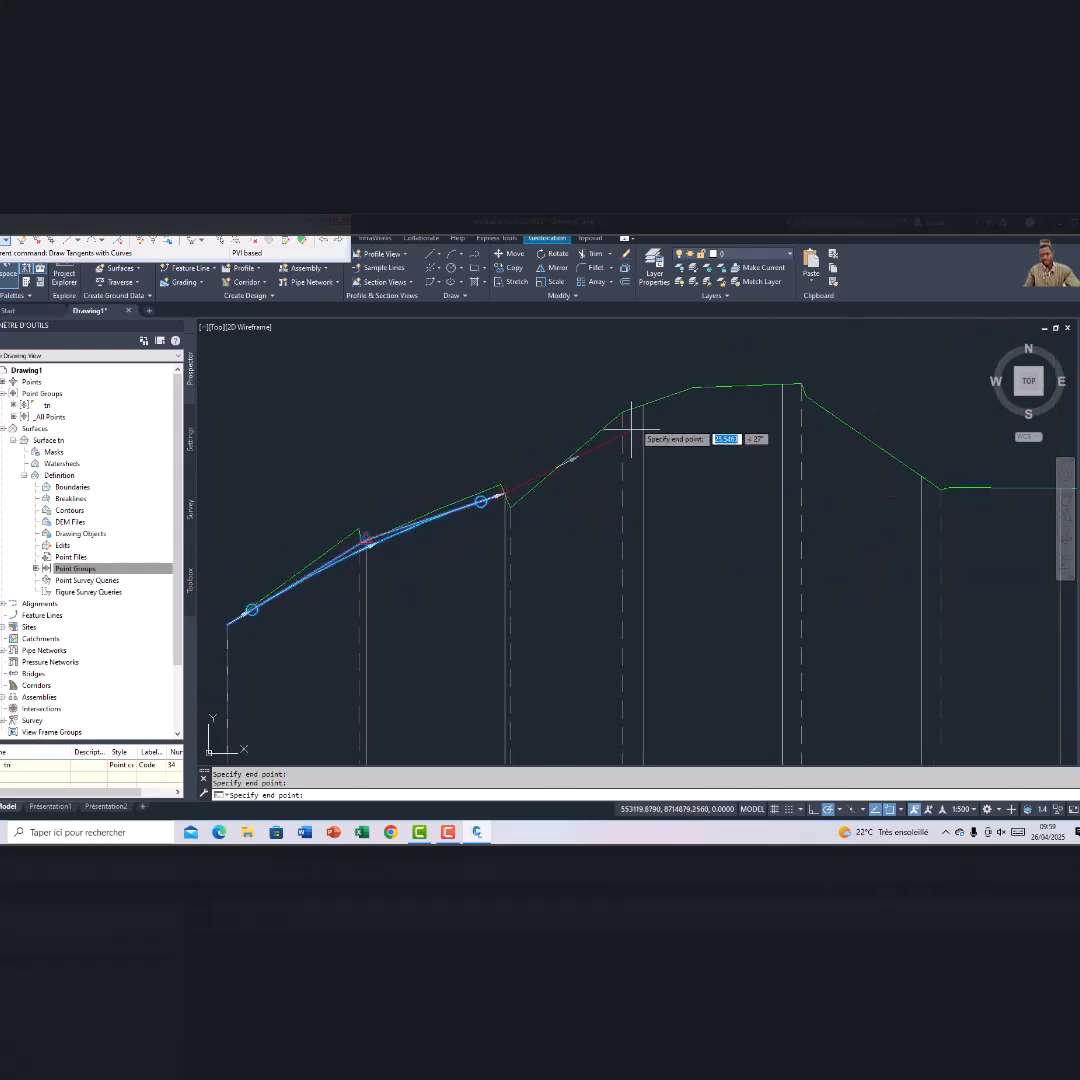
Add LIGNE ROUGE PVIs at station 75 and just above the ground line at station 100
scroll(638, 405, "up", 6)
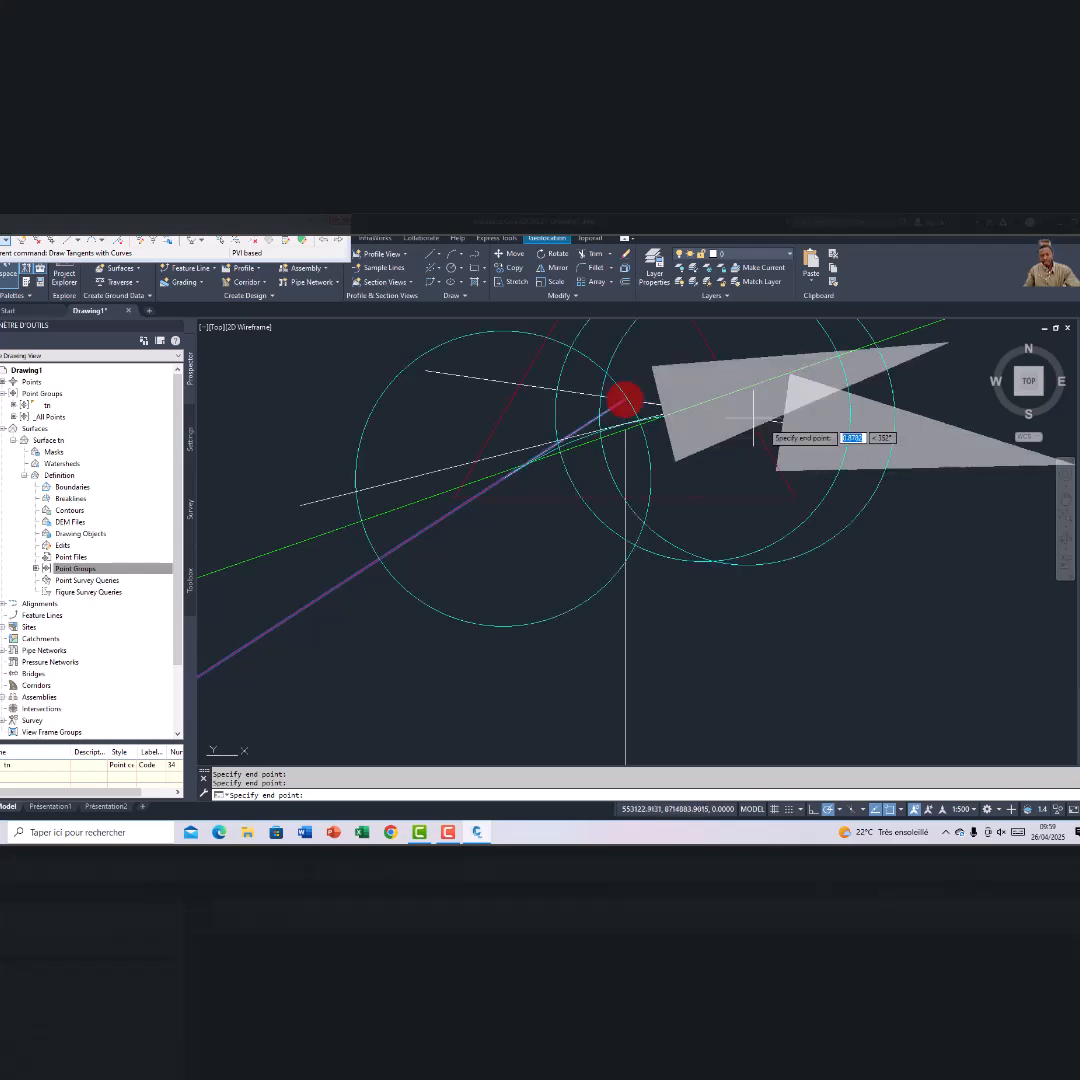
scroll(777, 427, "down", 10)
middle_click_drag(832, 432, 478, 472)
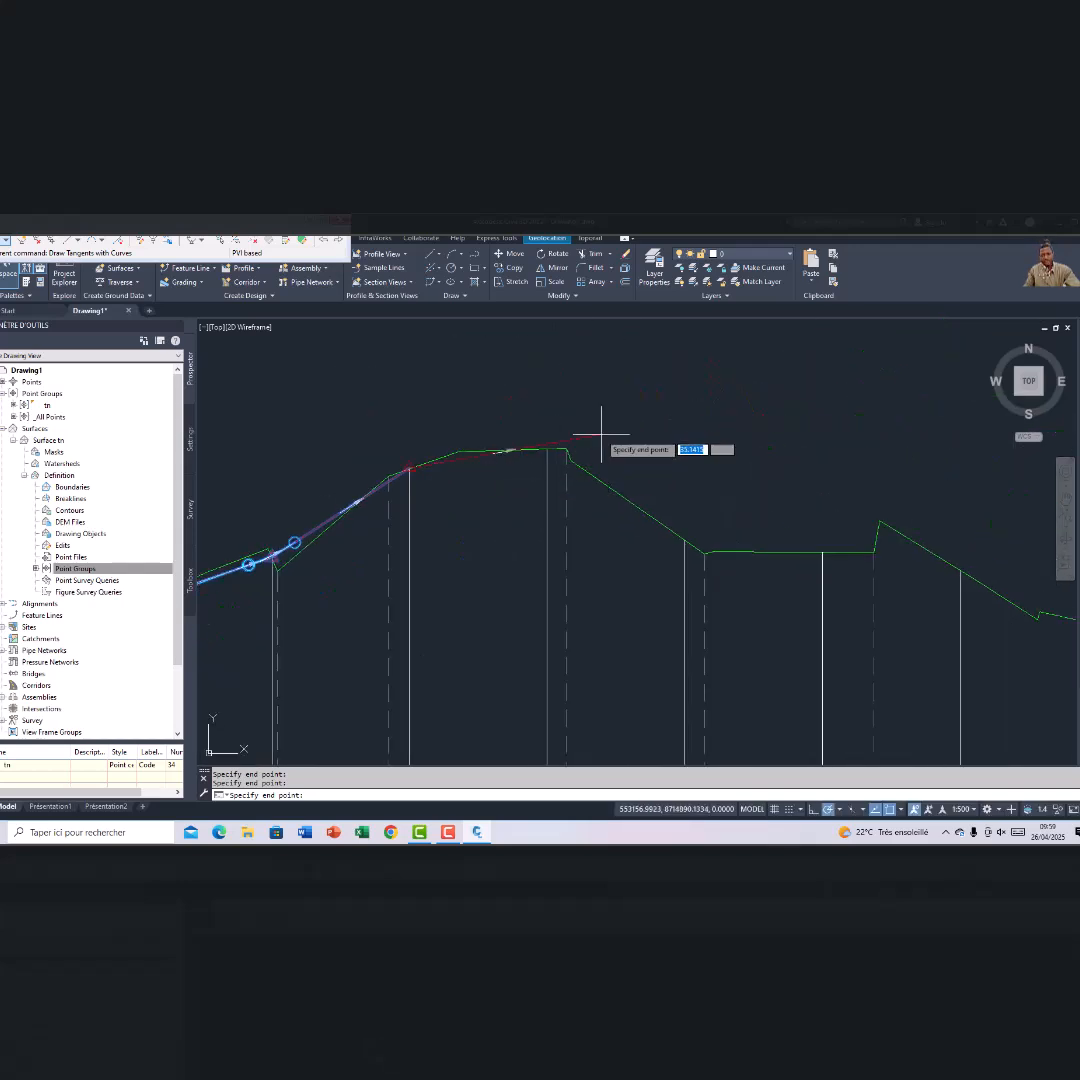
scroll(571, 446, "up", 5)
scroll(386, 498, "down", 4)
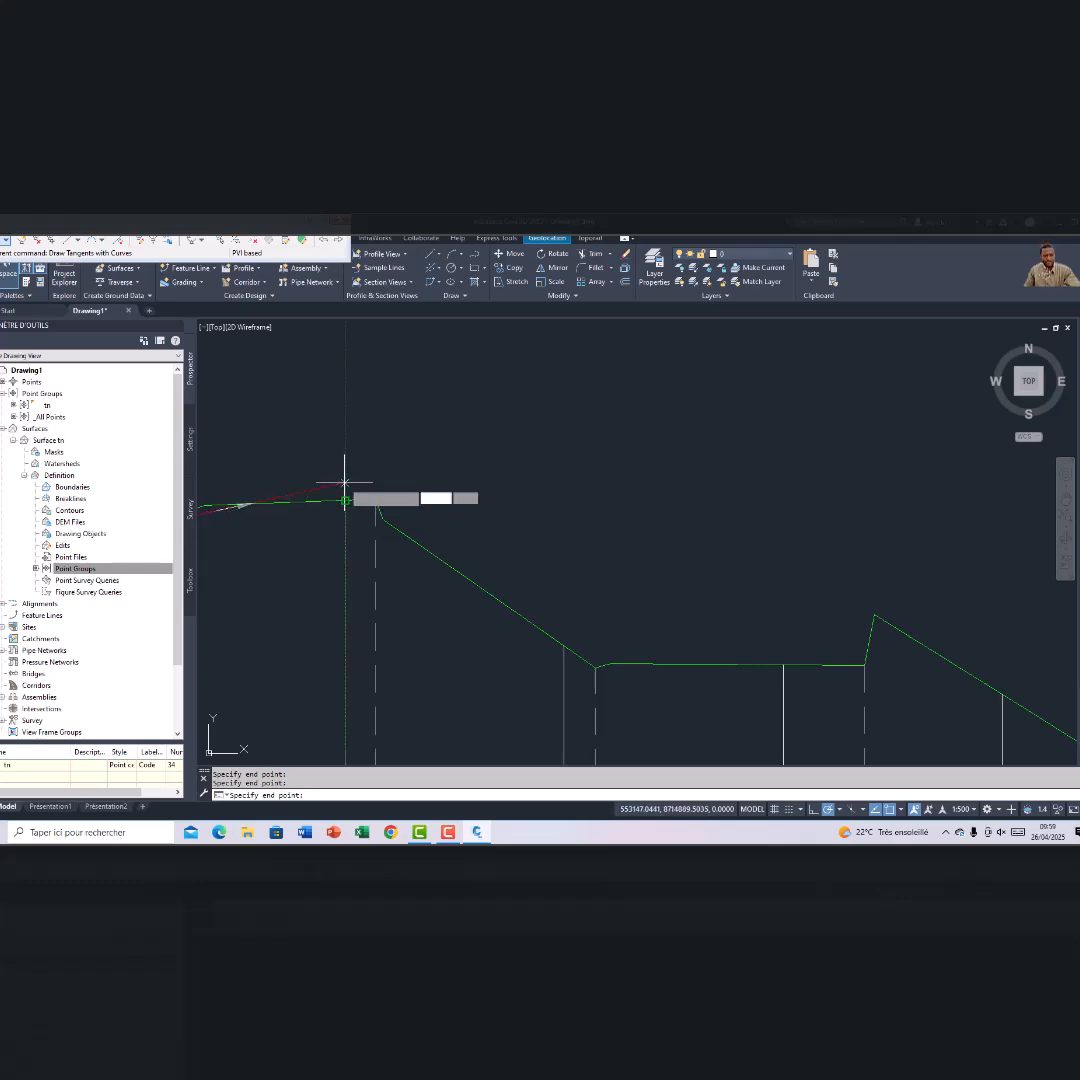
scroll(344, 484, "up", 4)
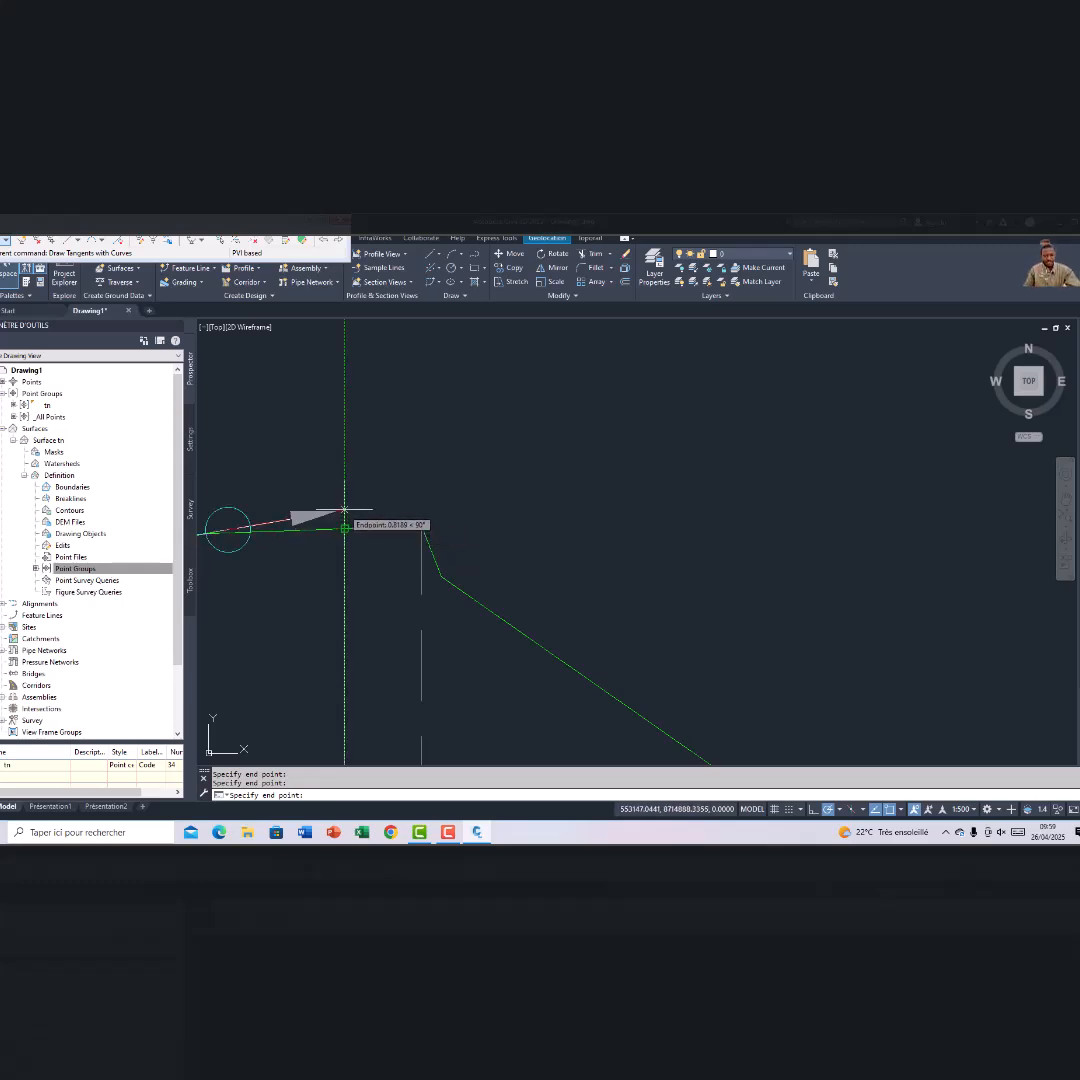
scroll(344, 522, "up", 5)
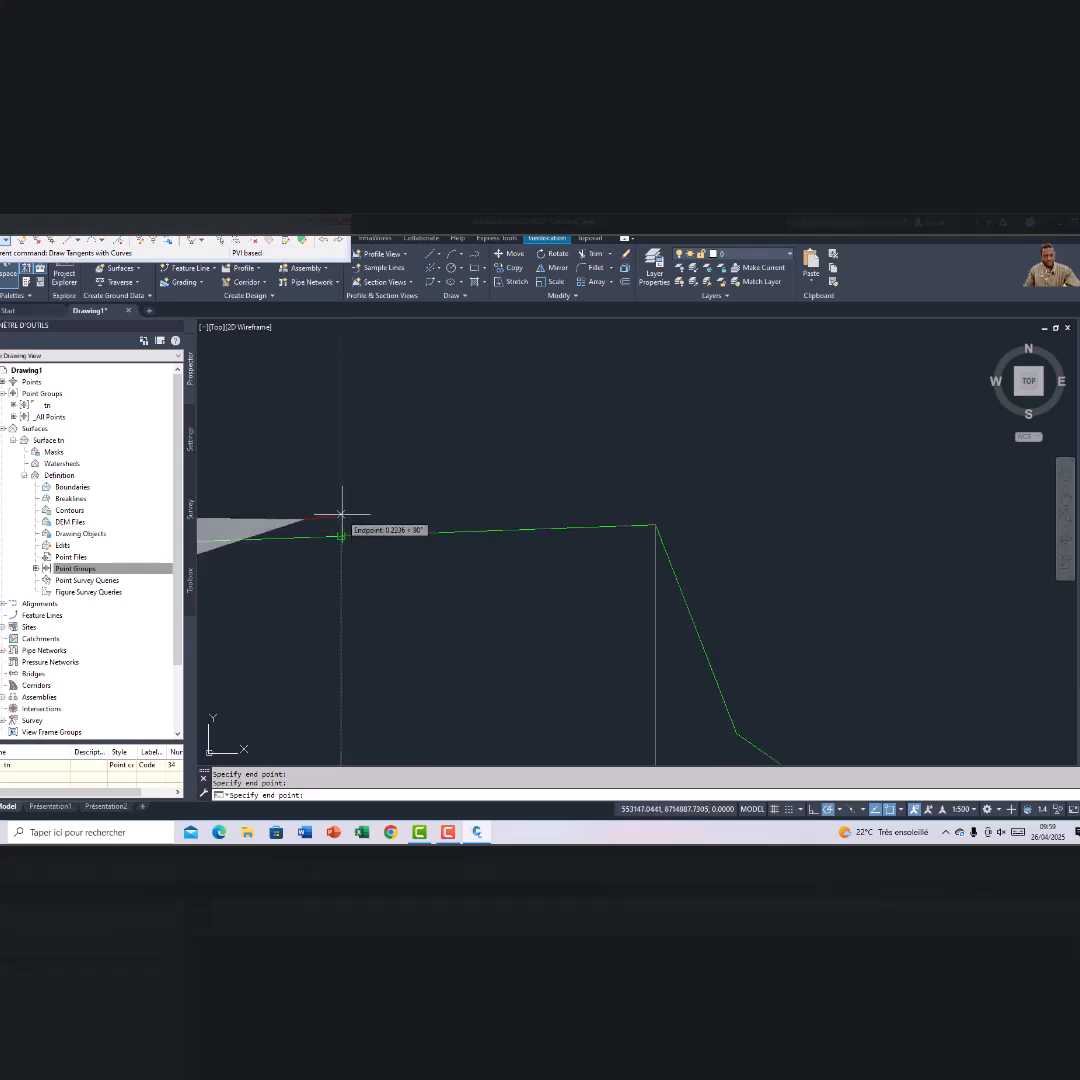
left_click(341, 514)
scroll(645, 484, "down", 13)
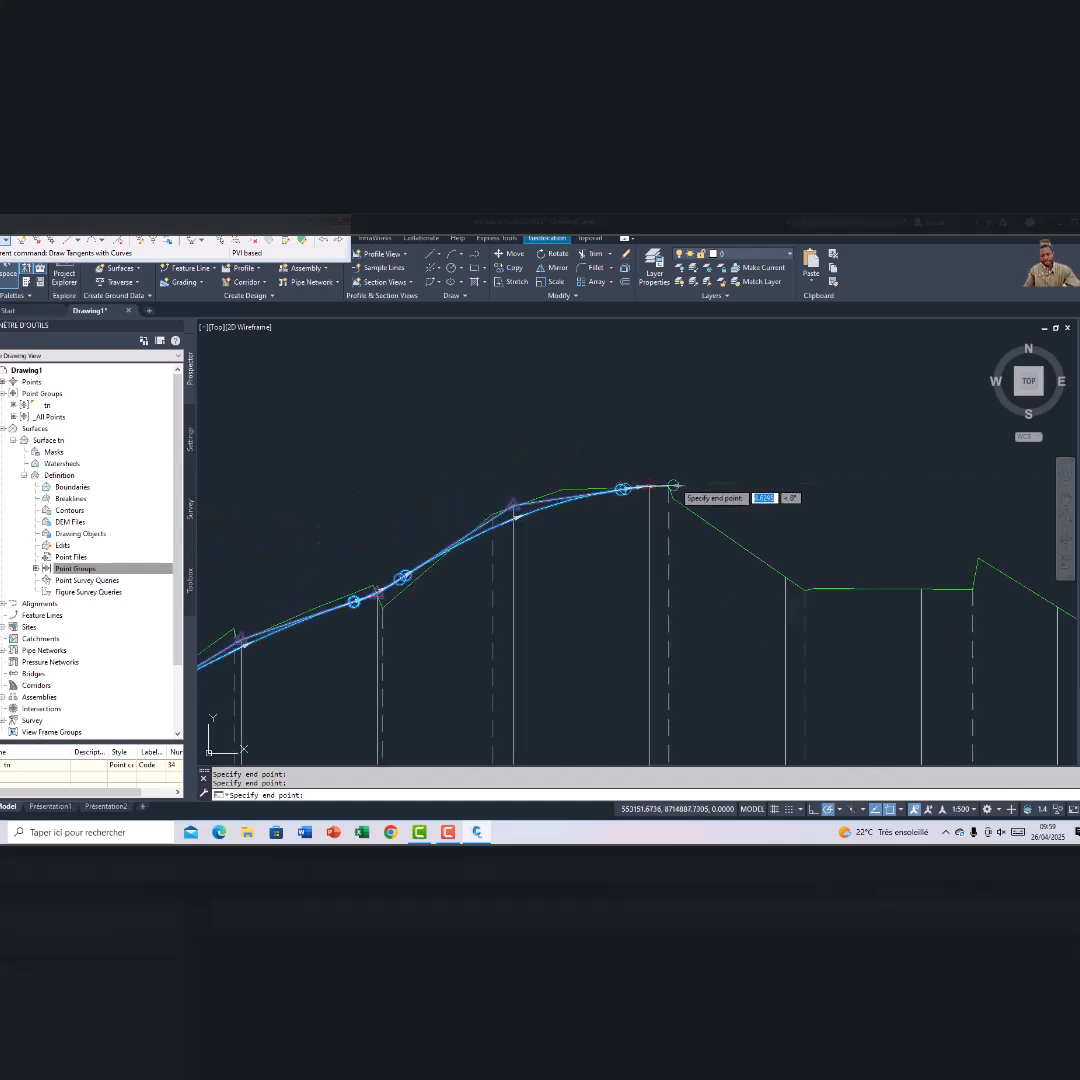
Continue LIGNE ROUGE down the slope with PVIs just above the ground line at stations 125 and 150
scroll(760, 548, "up", 10)
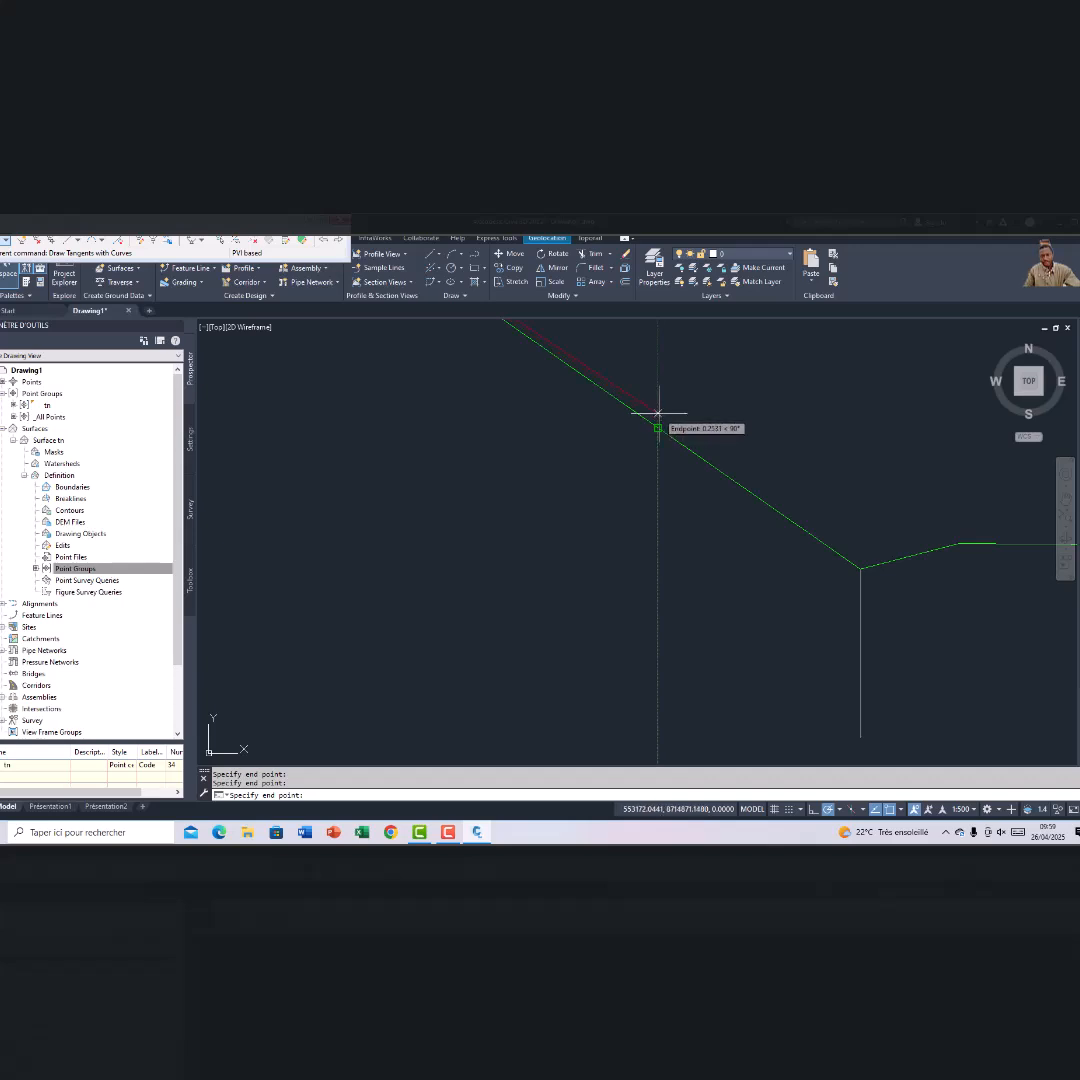
left_click(659, 413)
scroll(776, 466, "down", 6)
middle_click_drag(858, 487, 485, 489)
scroll(720, 500, "up", 3)
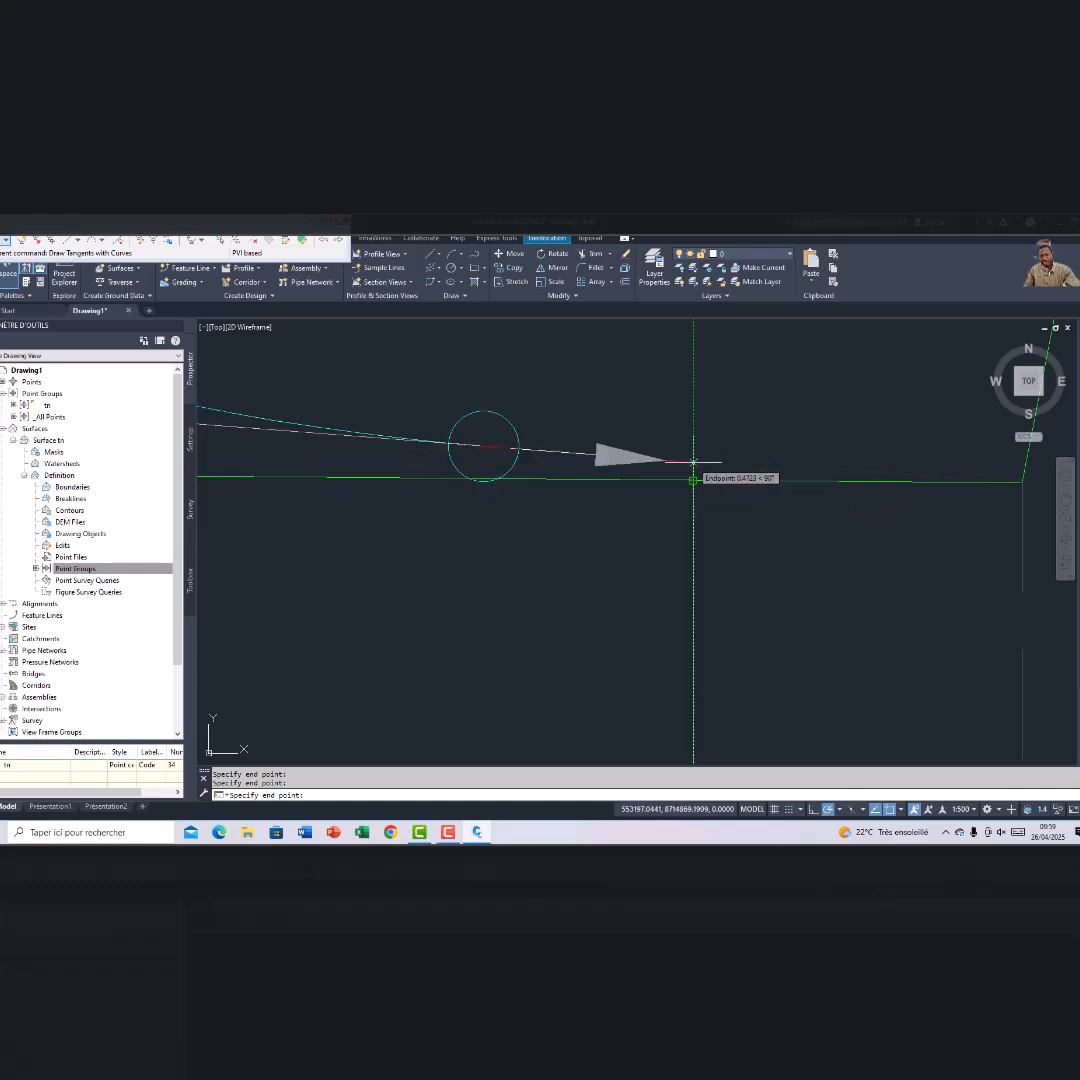
scroll(692, 458, "up", 4)
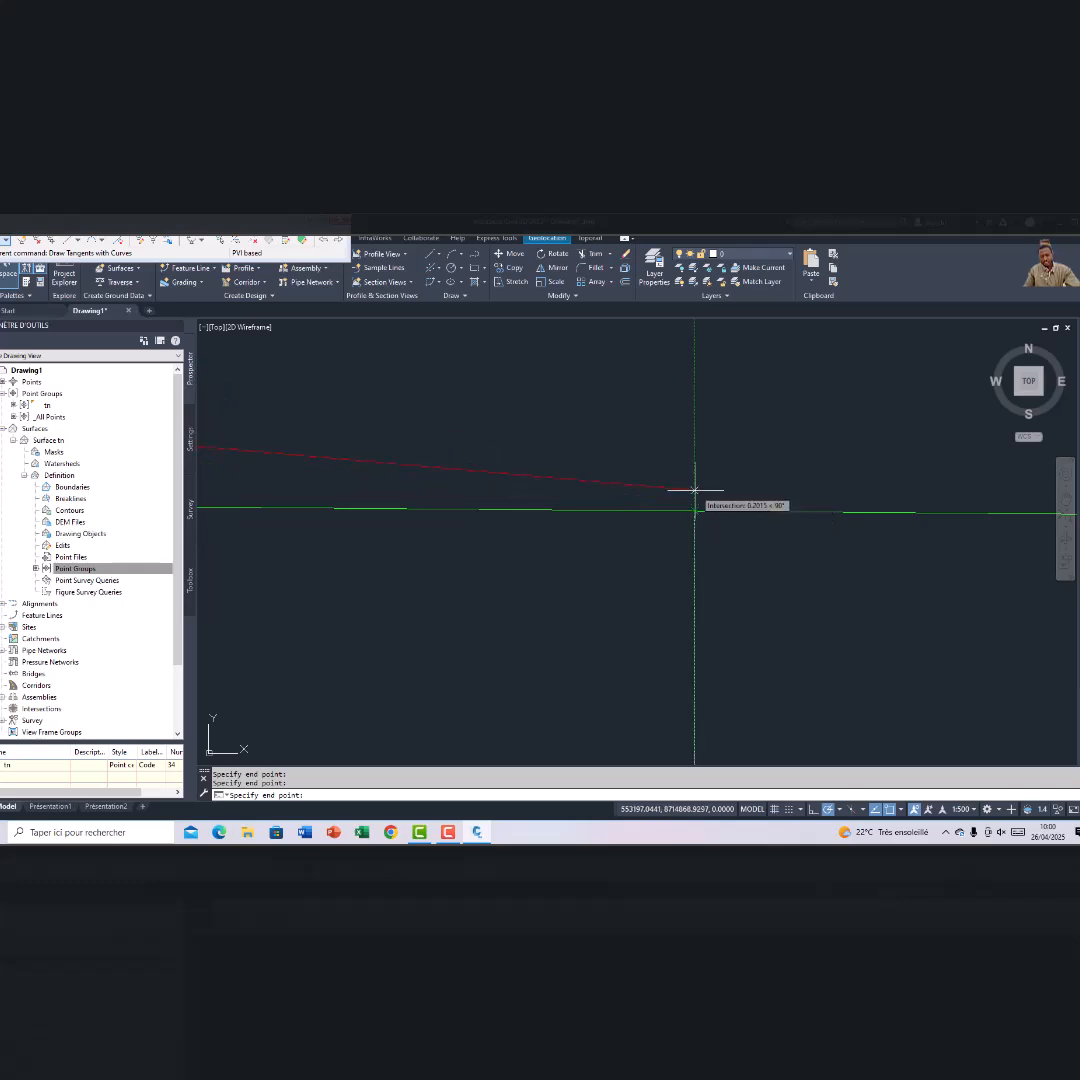
left_click(694, 490)
scroll(735, 493, "down", 4)
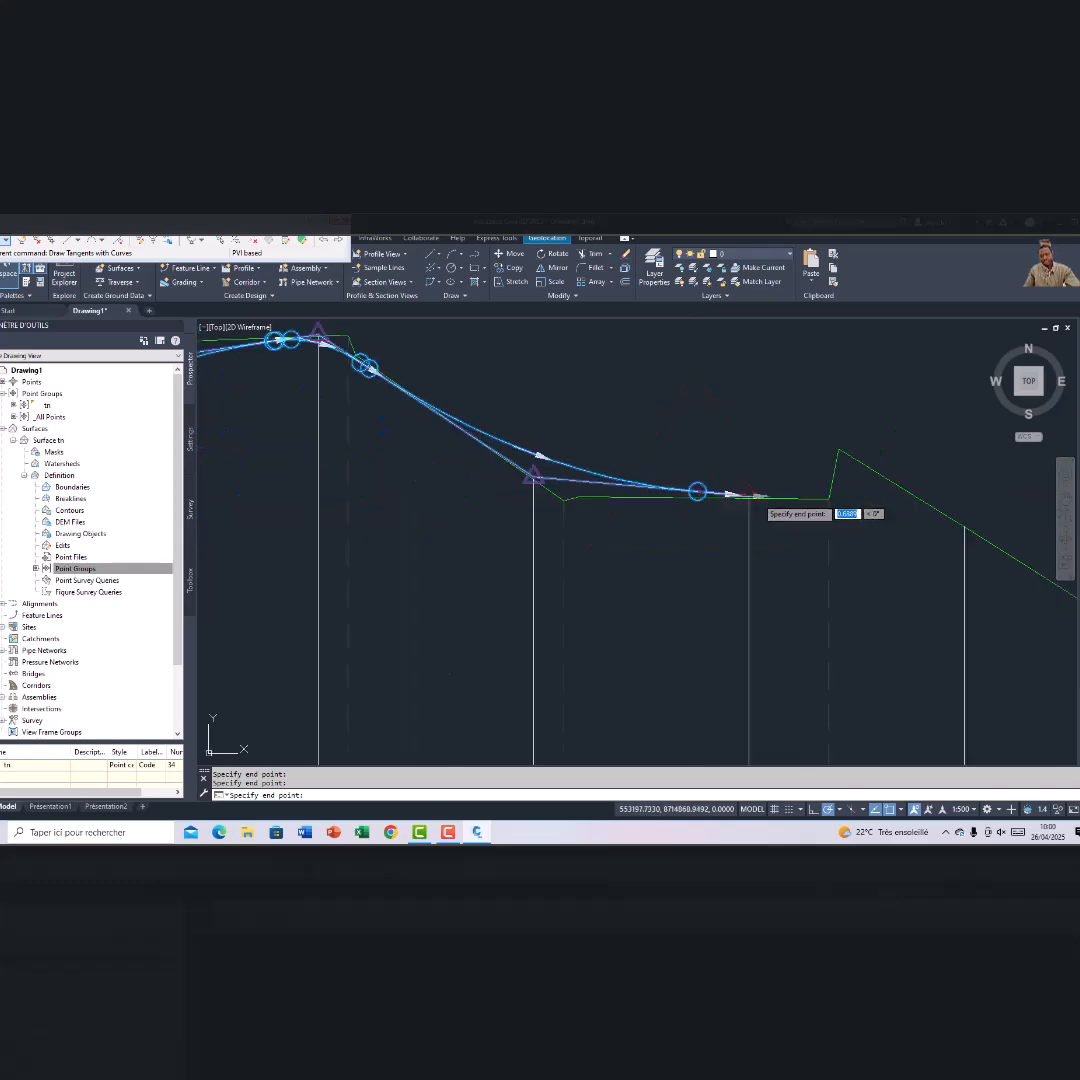
Place the LIGNE ROUGE PVI at station 175, slightly above the descending ground line
scroll(752, 496, "down", 2)
middle_click_drag(829, 504, 520, 506)
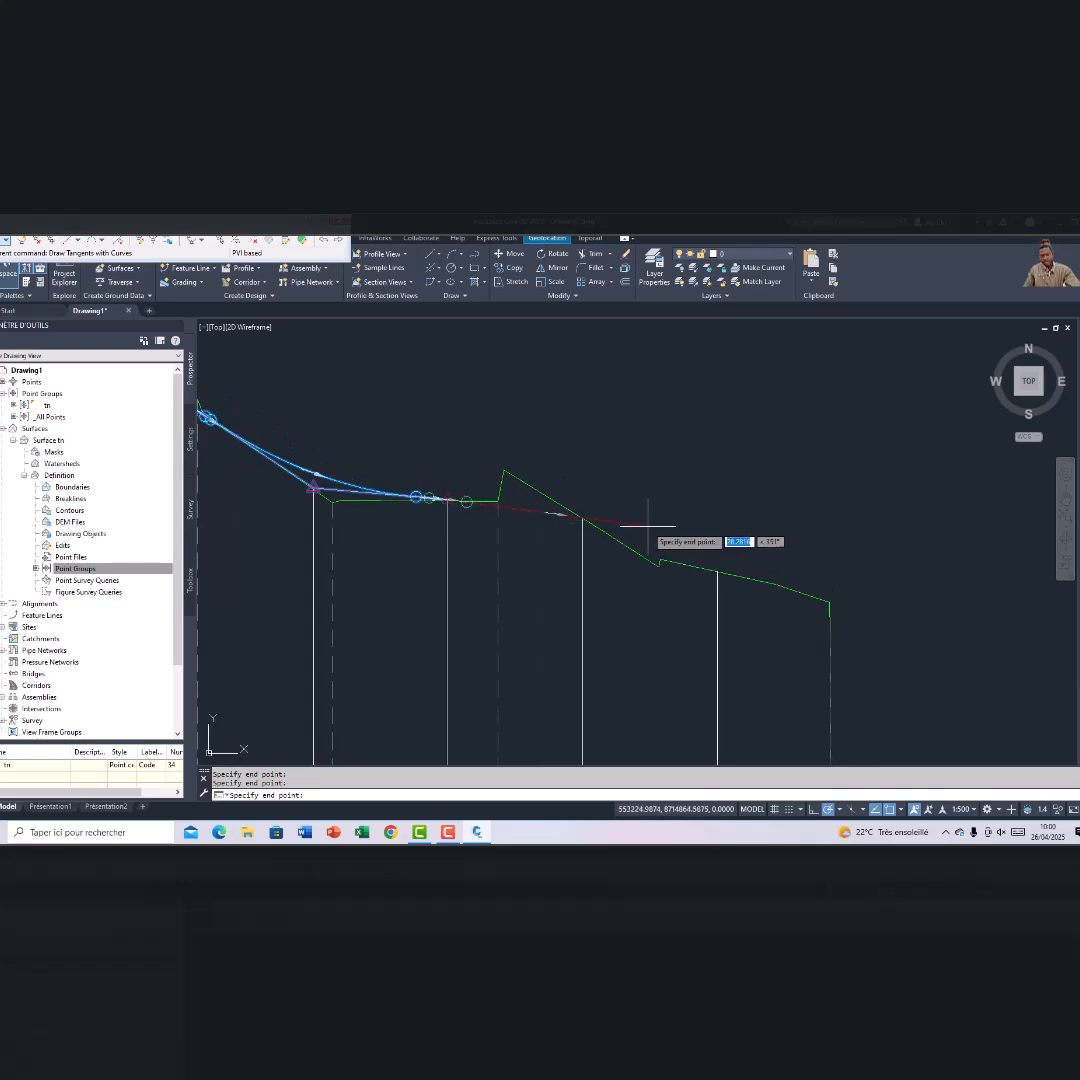
scroll(648, 525, "up", 6)
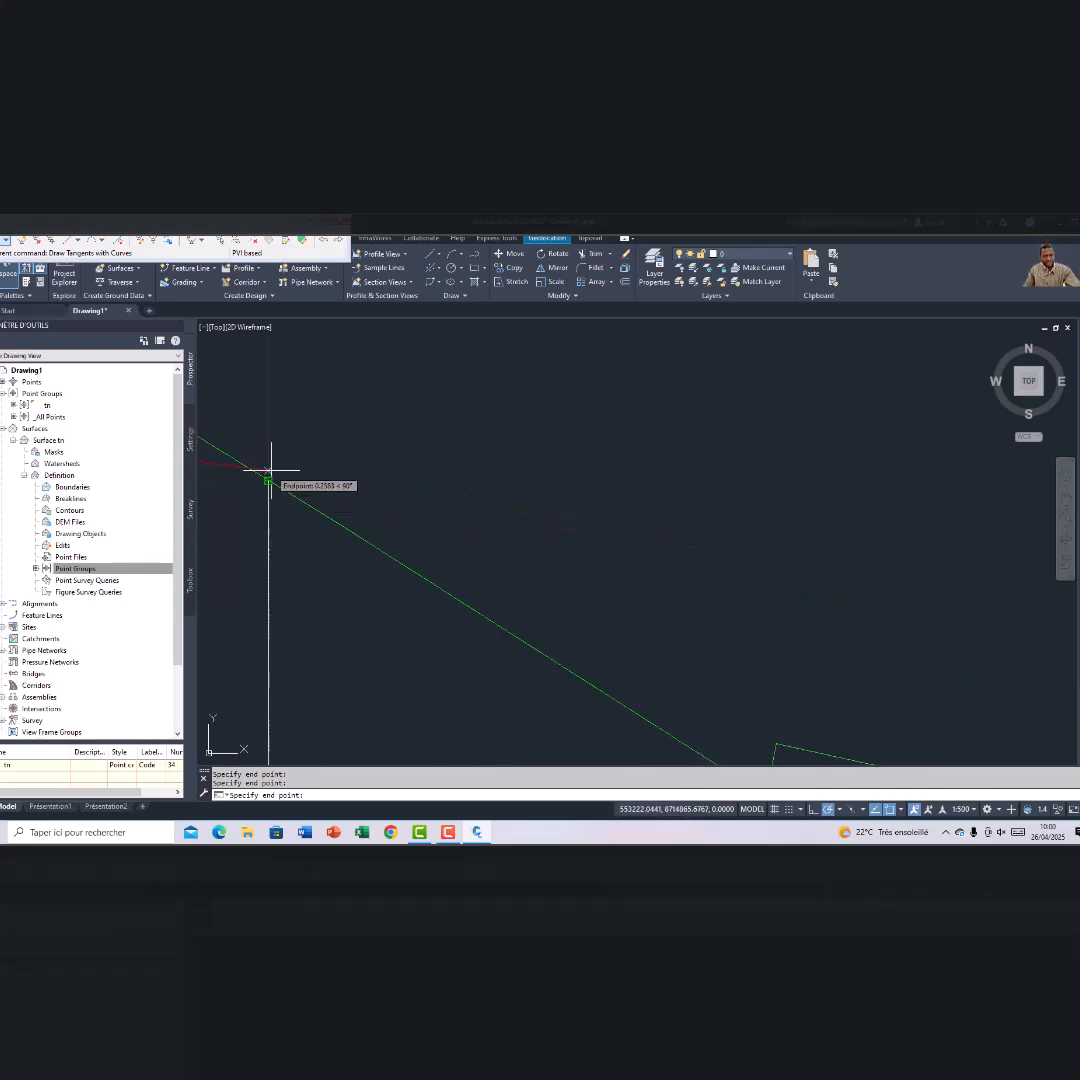
left_click(271, 470)
scroll(655, 529, "down", 5)
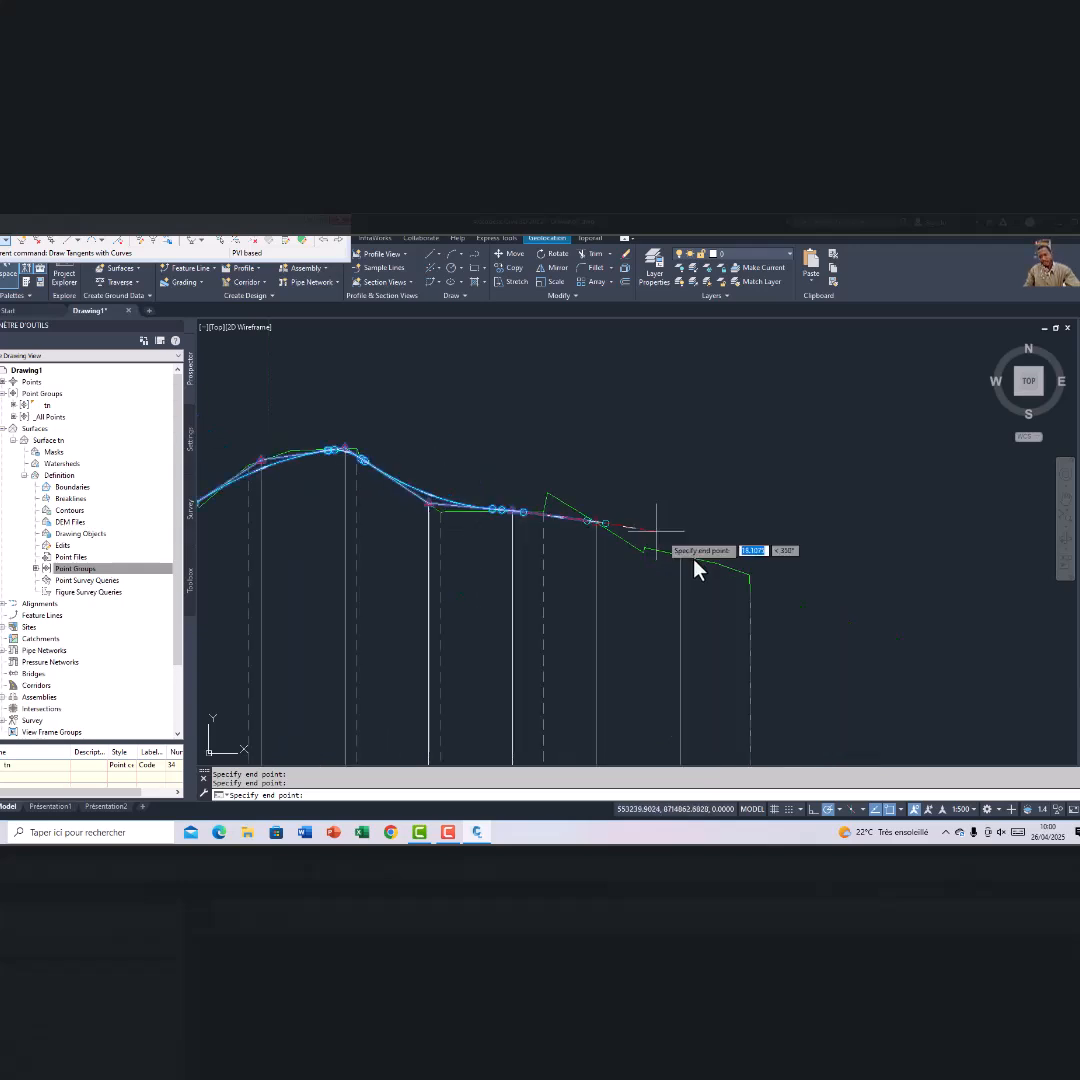
Add a PVI just above the ground line at station 200 and finish LIGNE ROUGE at the ground line's end
scroll(688, 563, "up", 4)
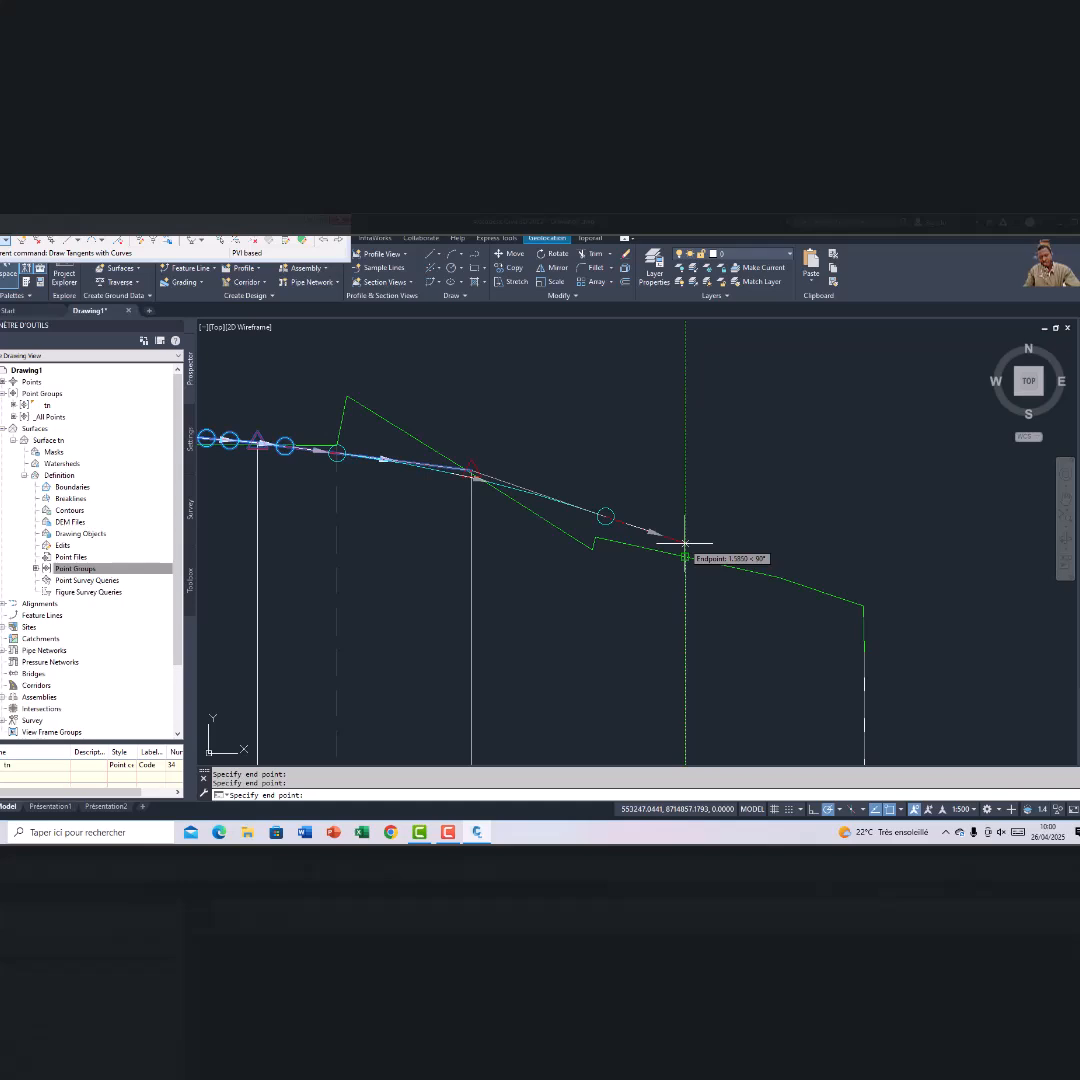
scroll(685, 543, "up", 8)
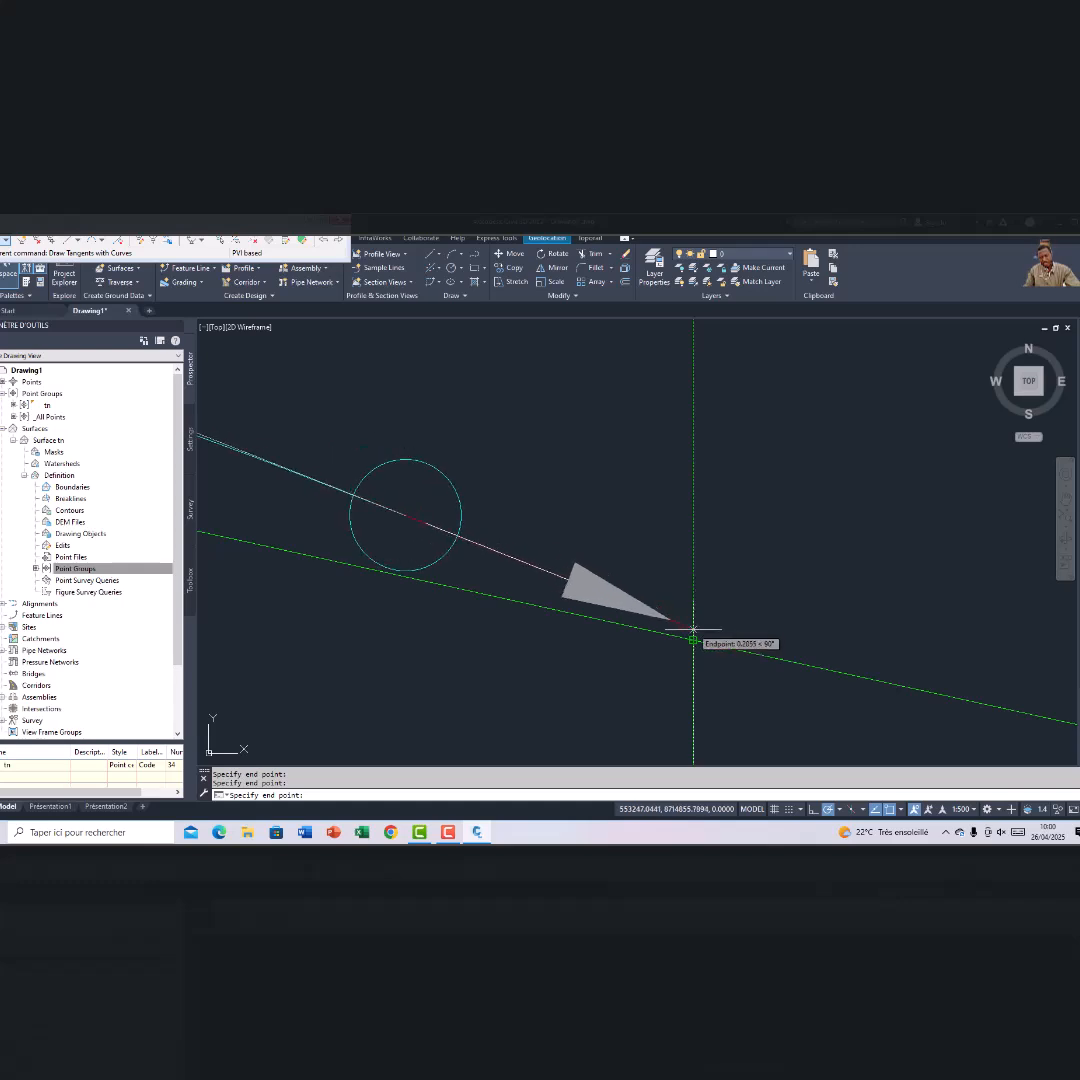
left_click(693, 630)
scroll(776, 591, "down", 8)
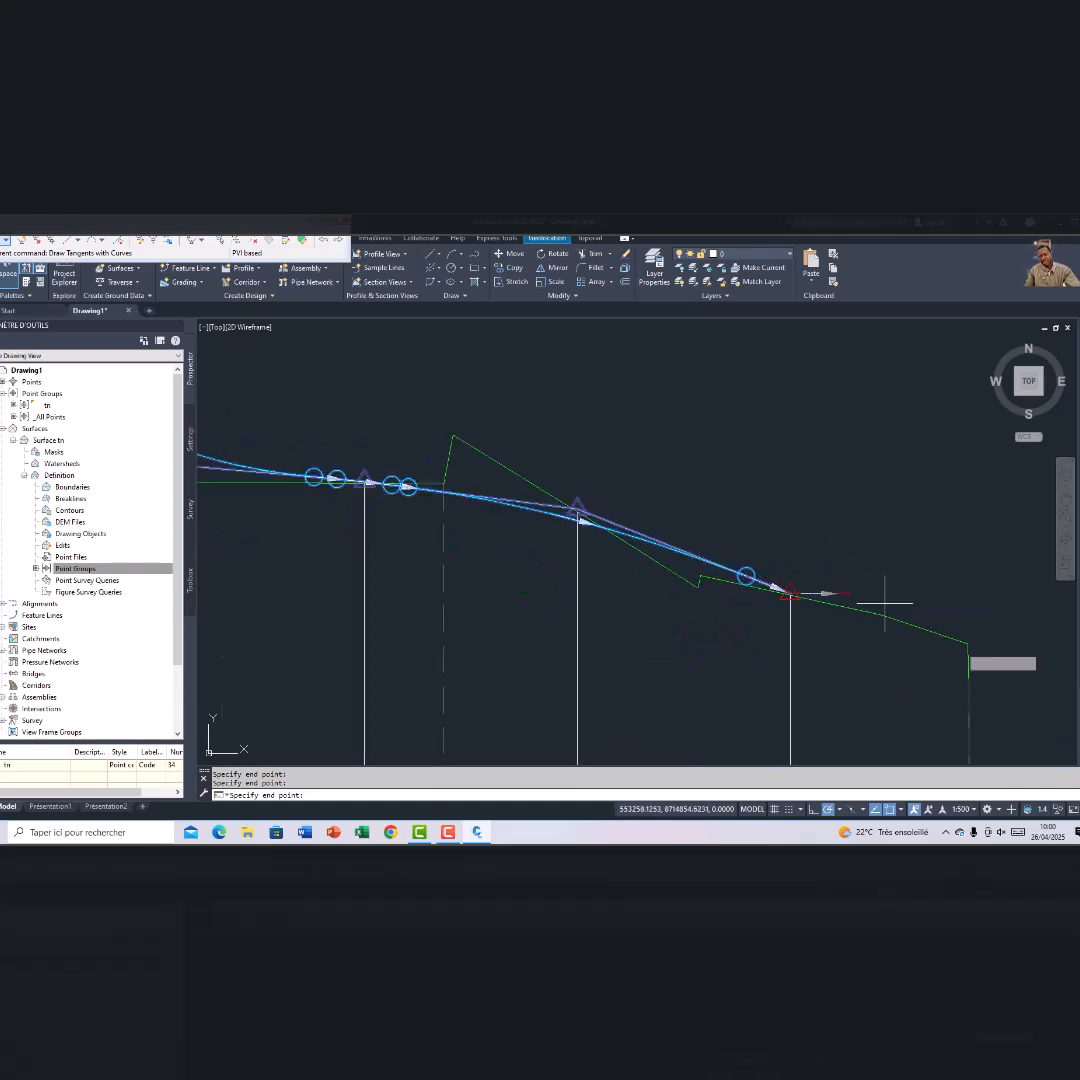
left_click(967, 643)
key("Return")
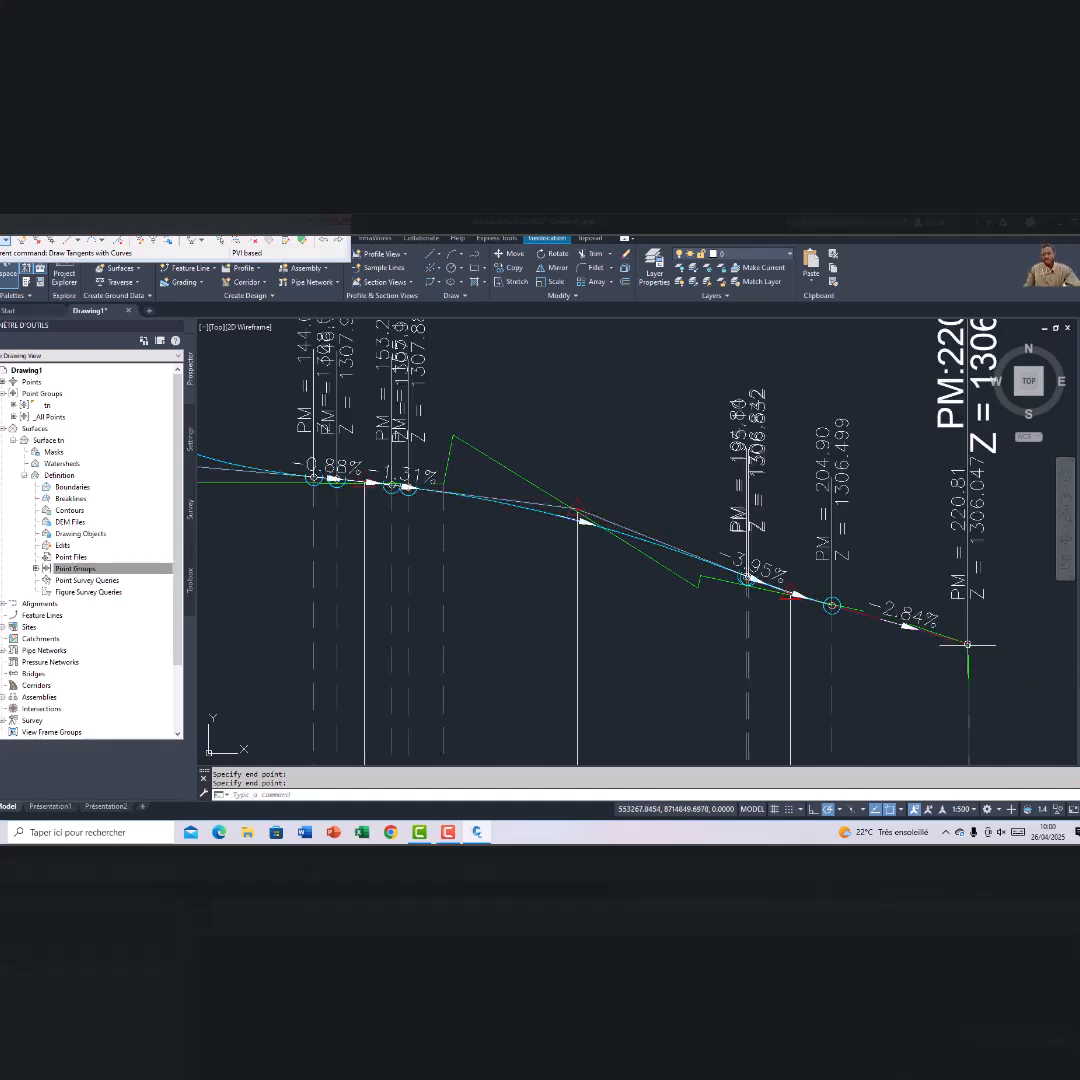
Delete the PM and Z label groups standing above LIGNE ROUGE in the profile view
scroll(878, 606, "down", 4)
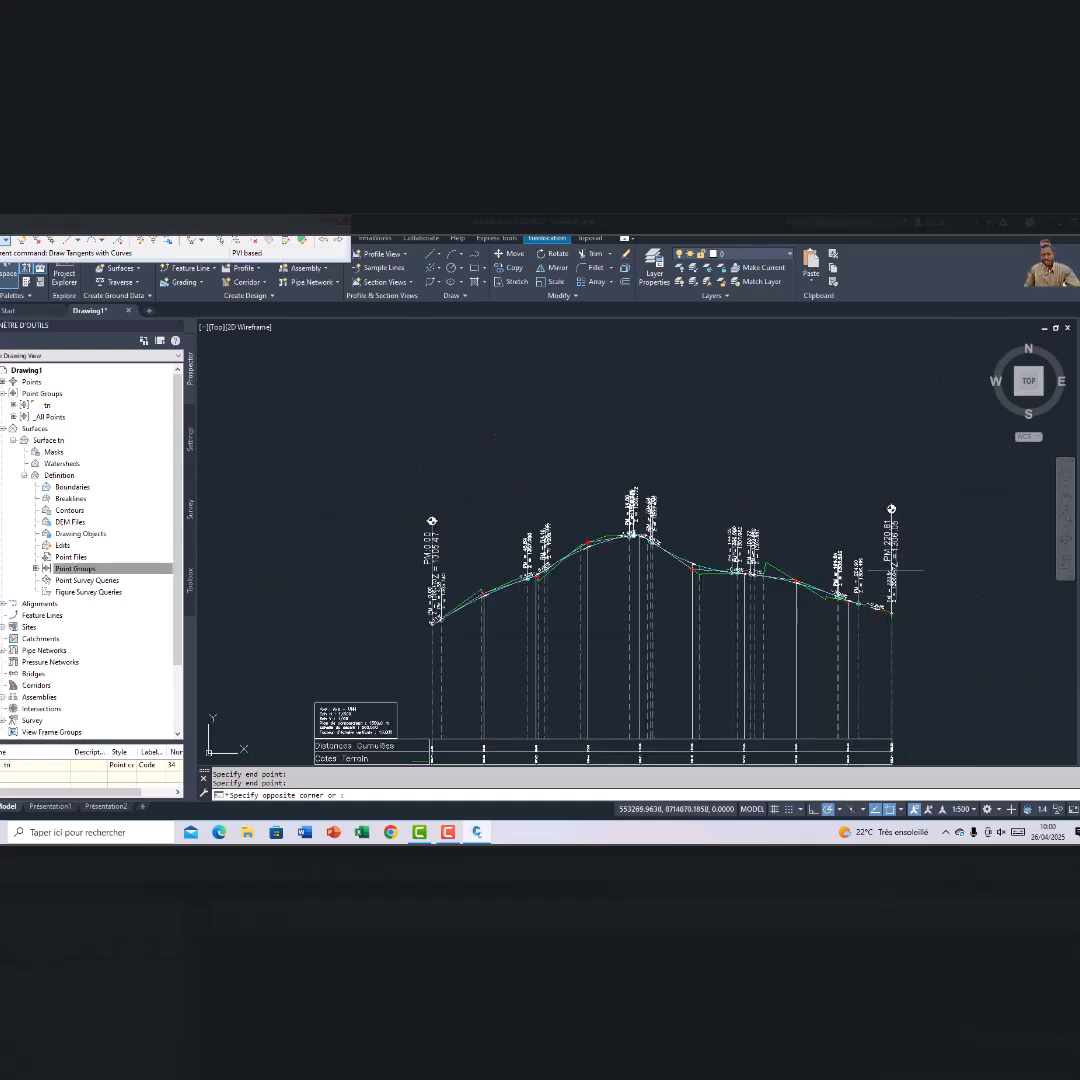
left_click_drag(896, 570, 828, 561)
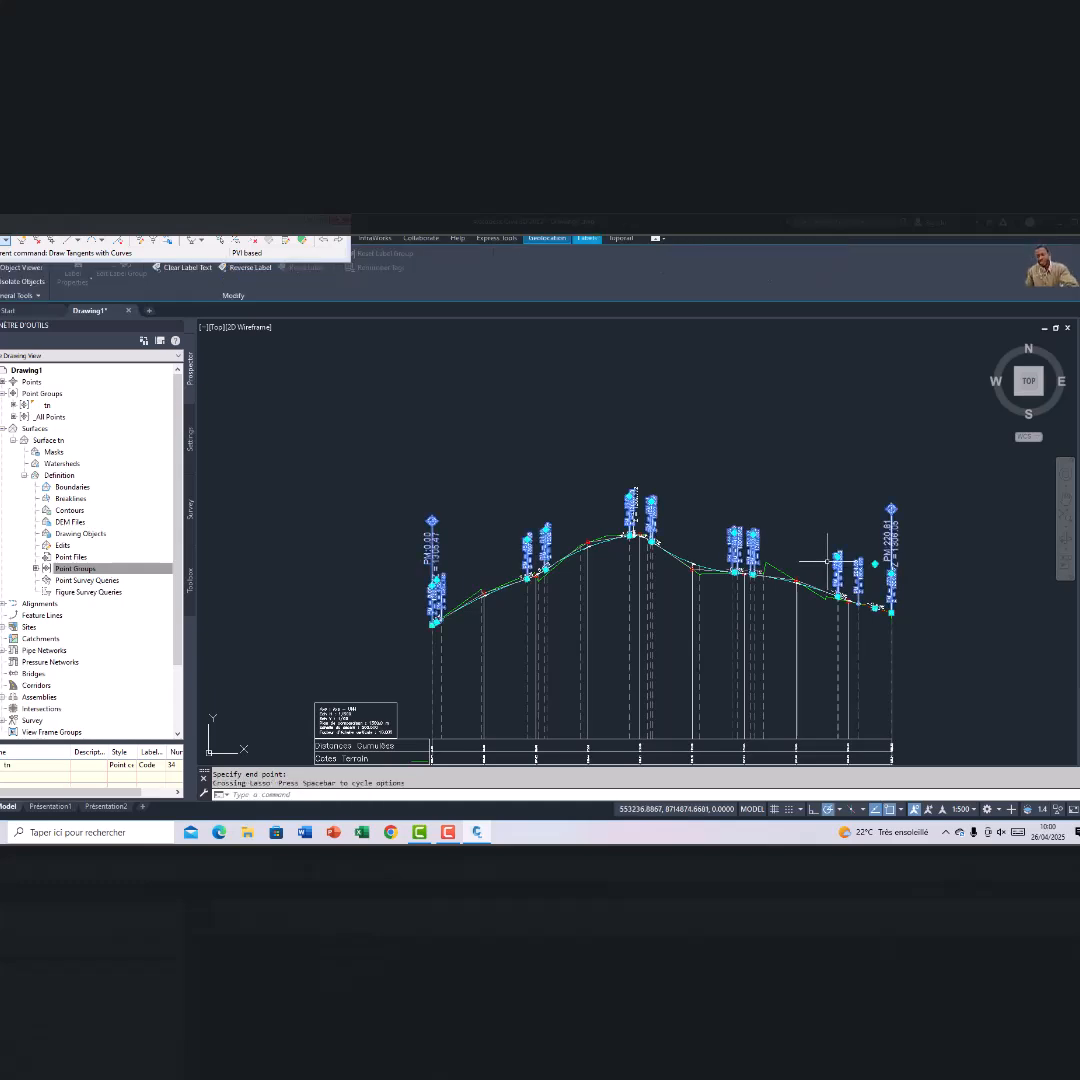
key("Delete")
scroll(828, 561, "up", 4)
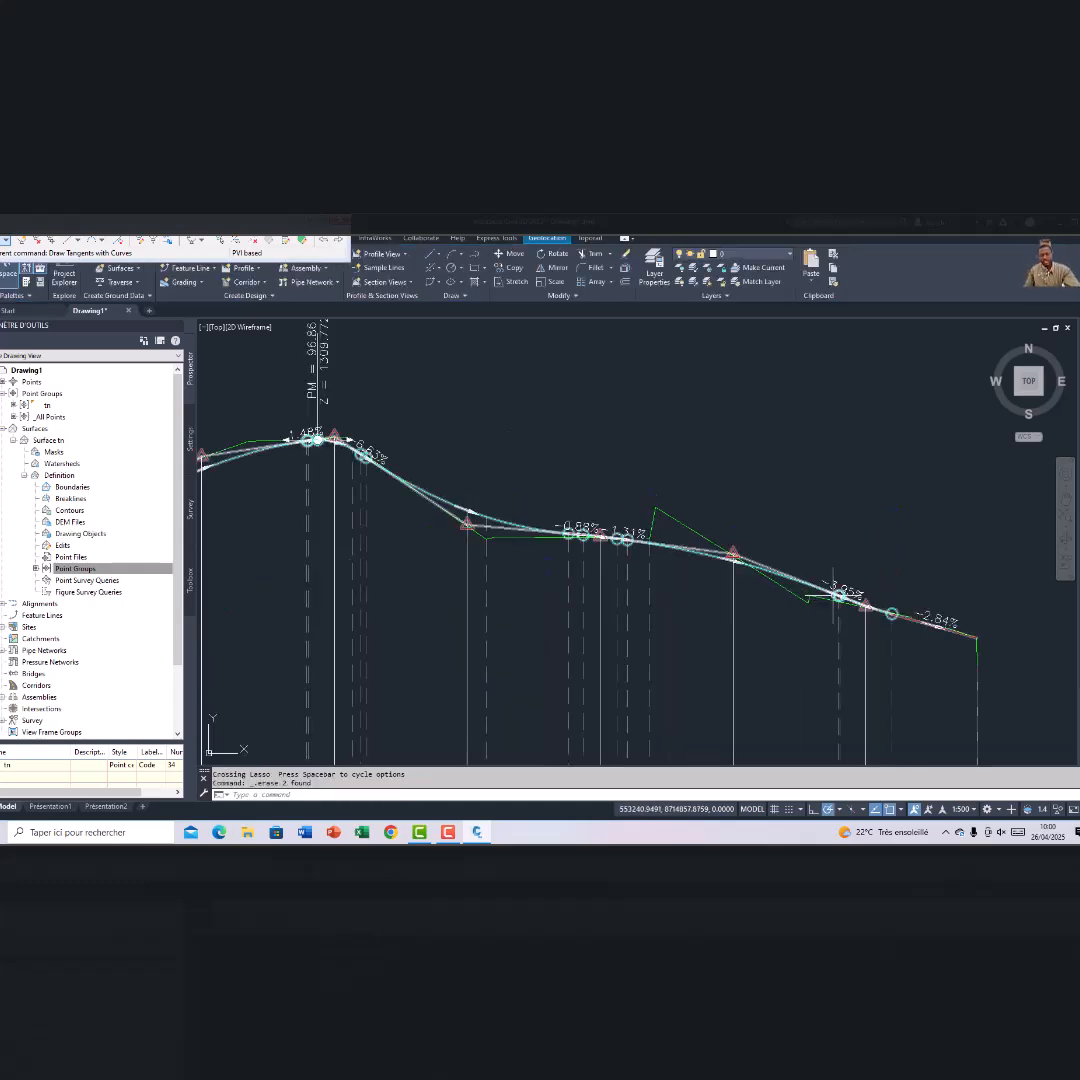
scroll(830, 592, "down", 5)
scroll(668, 572, "down", 3)
scroll(541, 610, "up", 2)
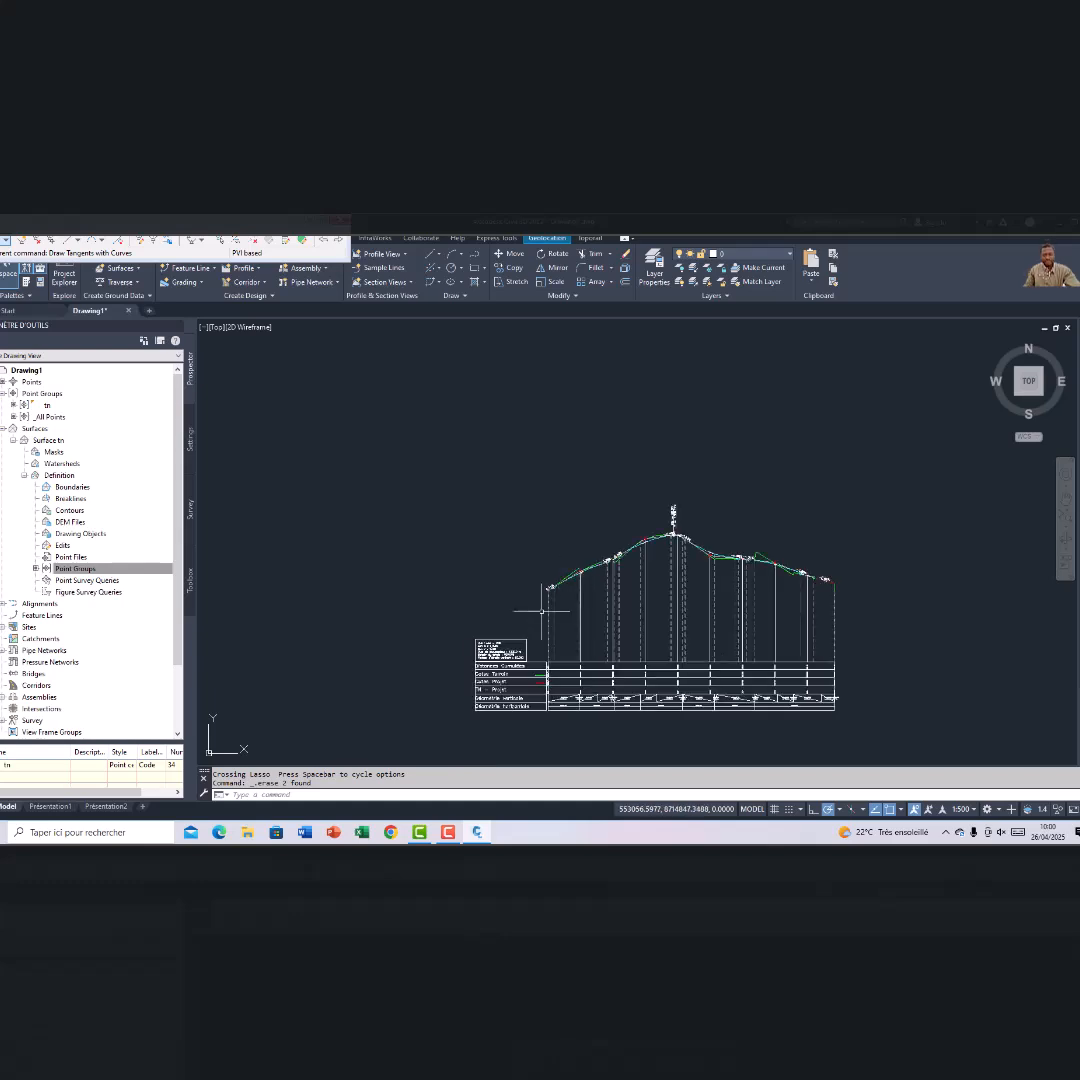
In the Axe - UNH profile view properties, set Profile1 of the Distances Cumulées band to LIGNE ROUGE
scroll(540, 686, "up", 4)
scroll(570, 665, "up", 5)
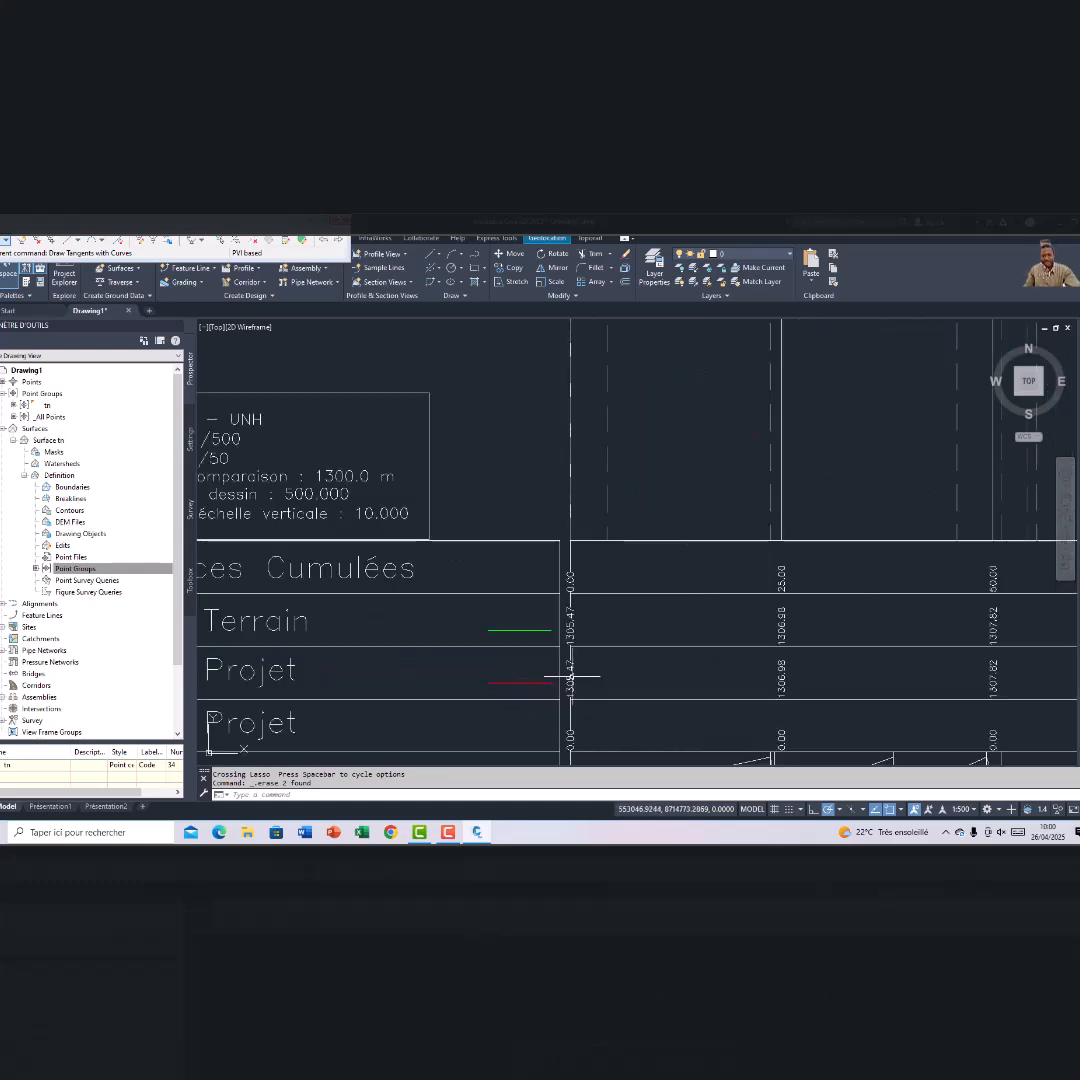
scroll(568, 640, "down", 4)
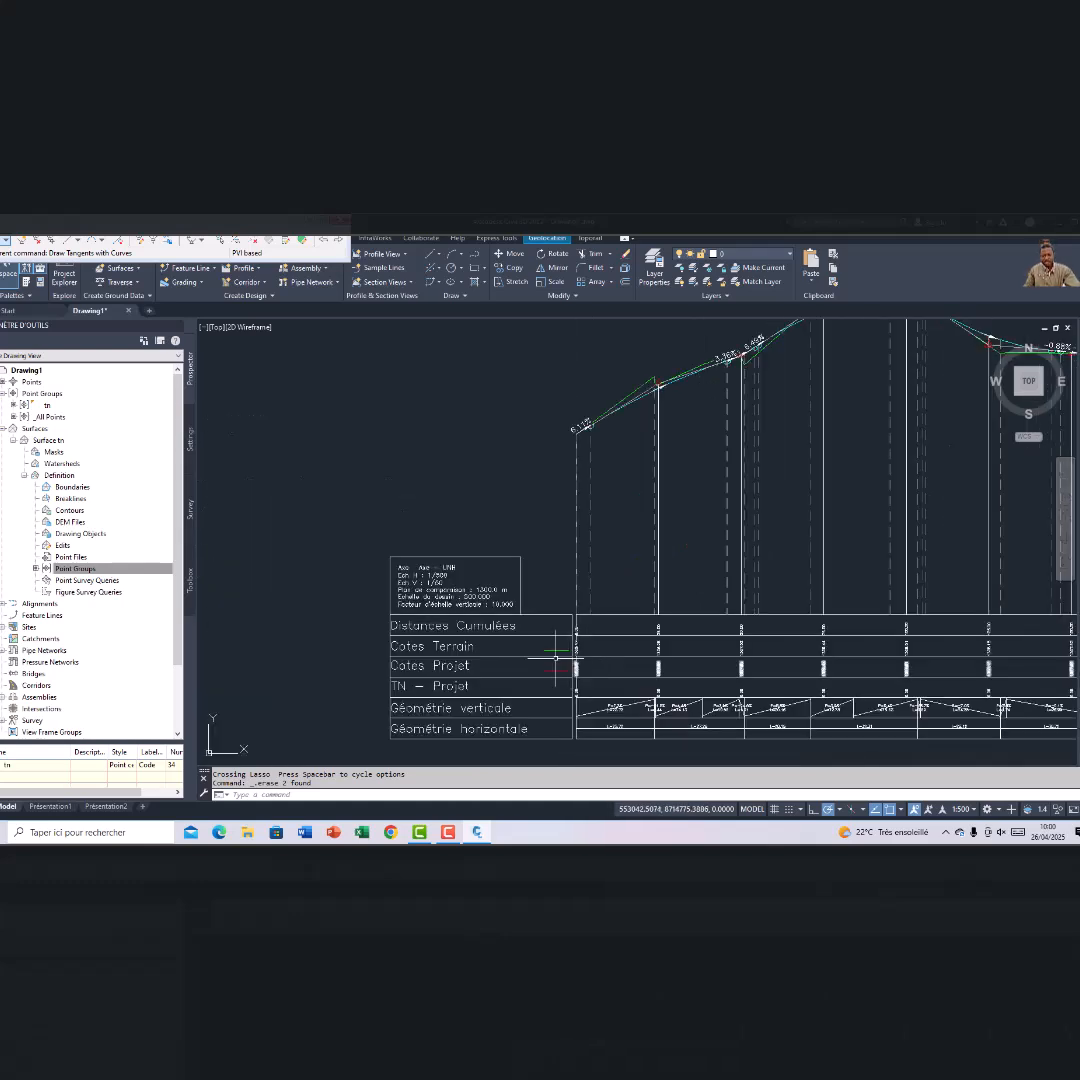
left_click(533, 655)
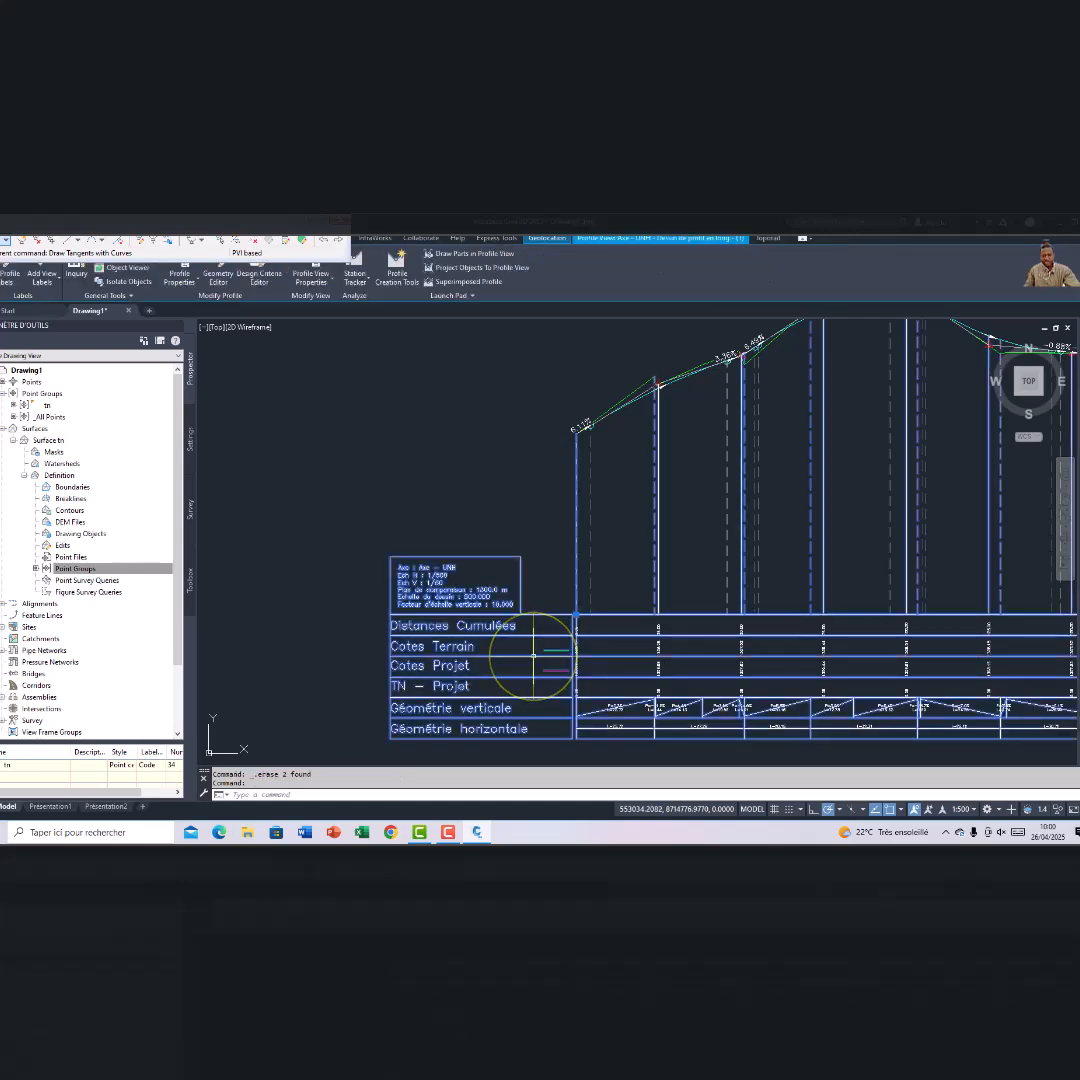
right_click(533, 655)
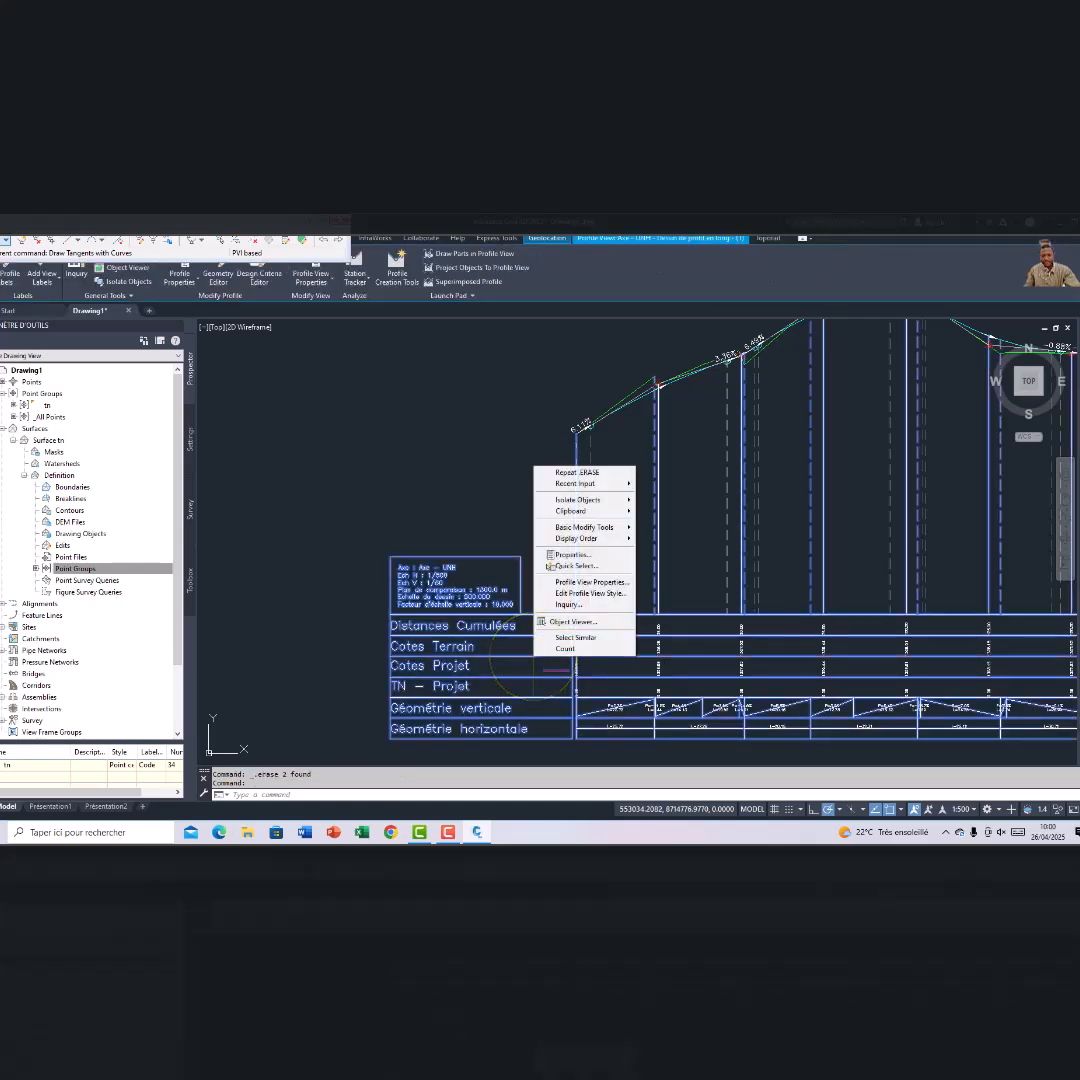
left_click(576, 584)
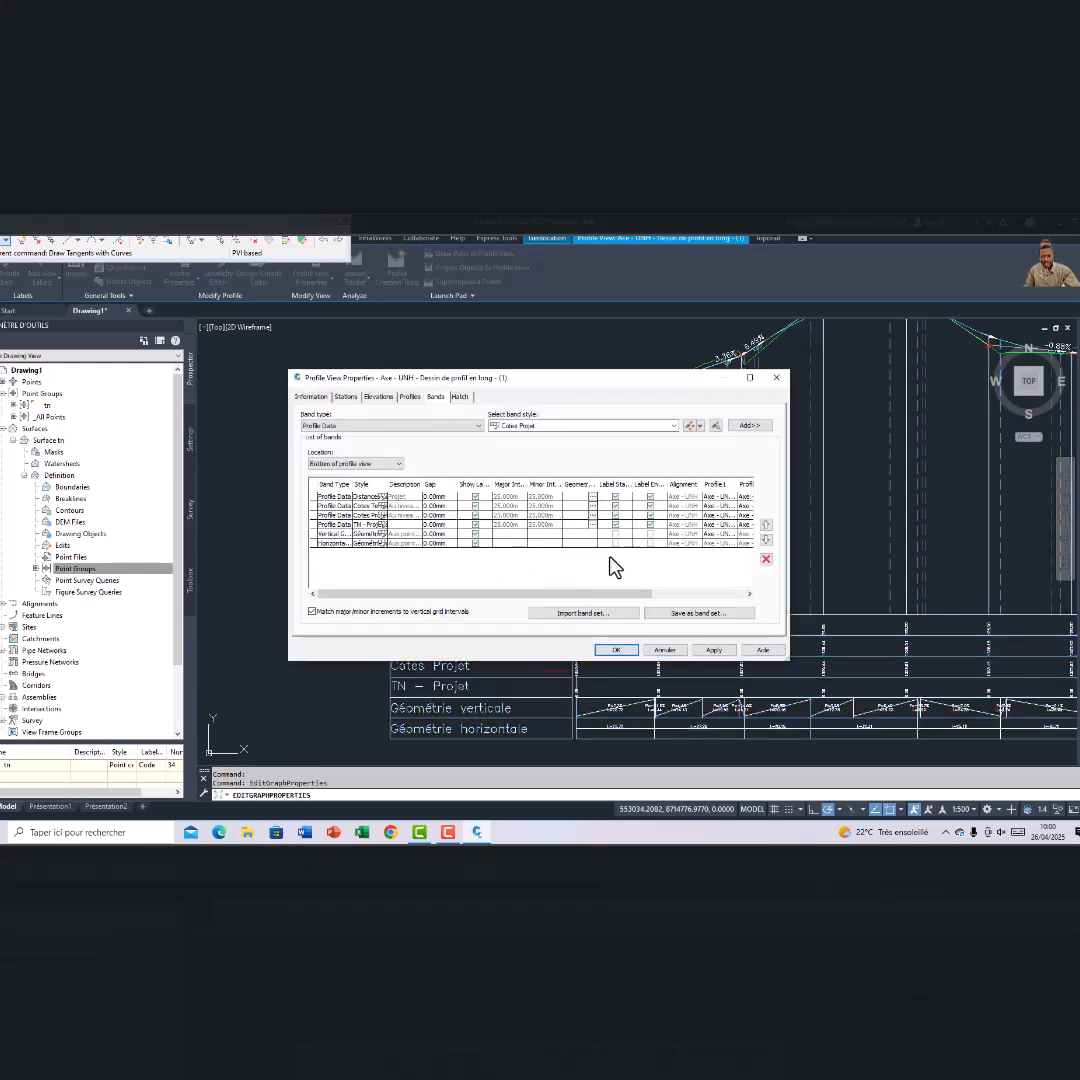
left_click_drag(581, 594, 664, 594)
left_click(624, 497)
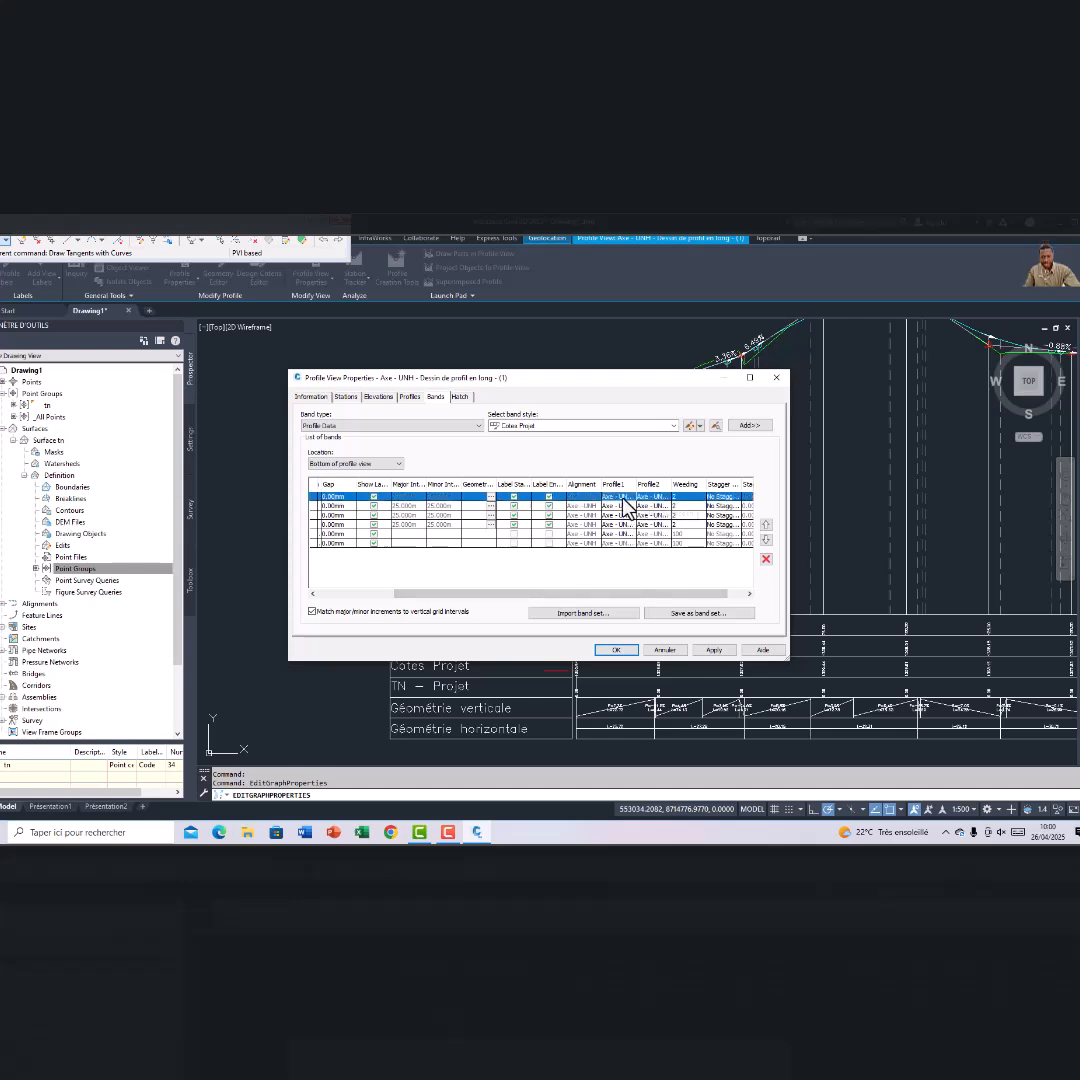
left_click(625, 498)
left_click(624, 516)
Set Profile1 of the Cotes Terrain and Cotes Projet bands to LIGNE ROUGE
left_click(627, 507)
left_click(627, 507)
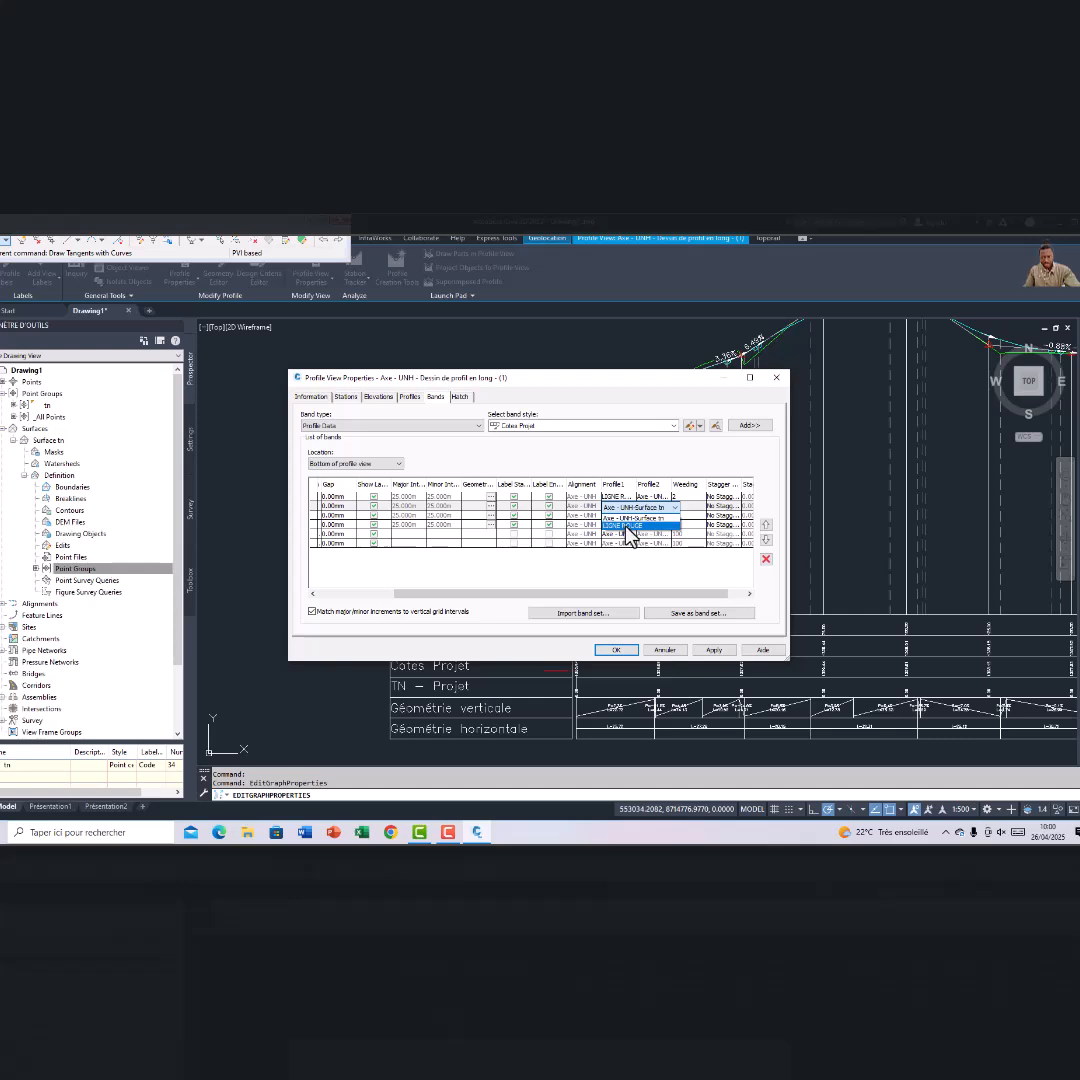
left_click(627, 515)
left_click(628, 515)
left_click(628, 515)
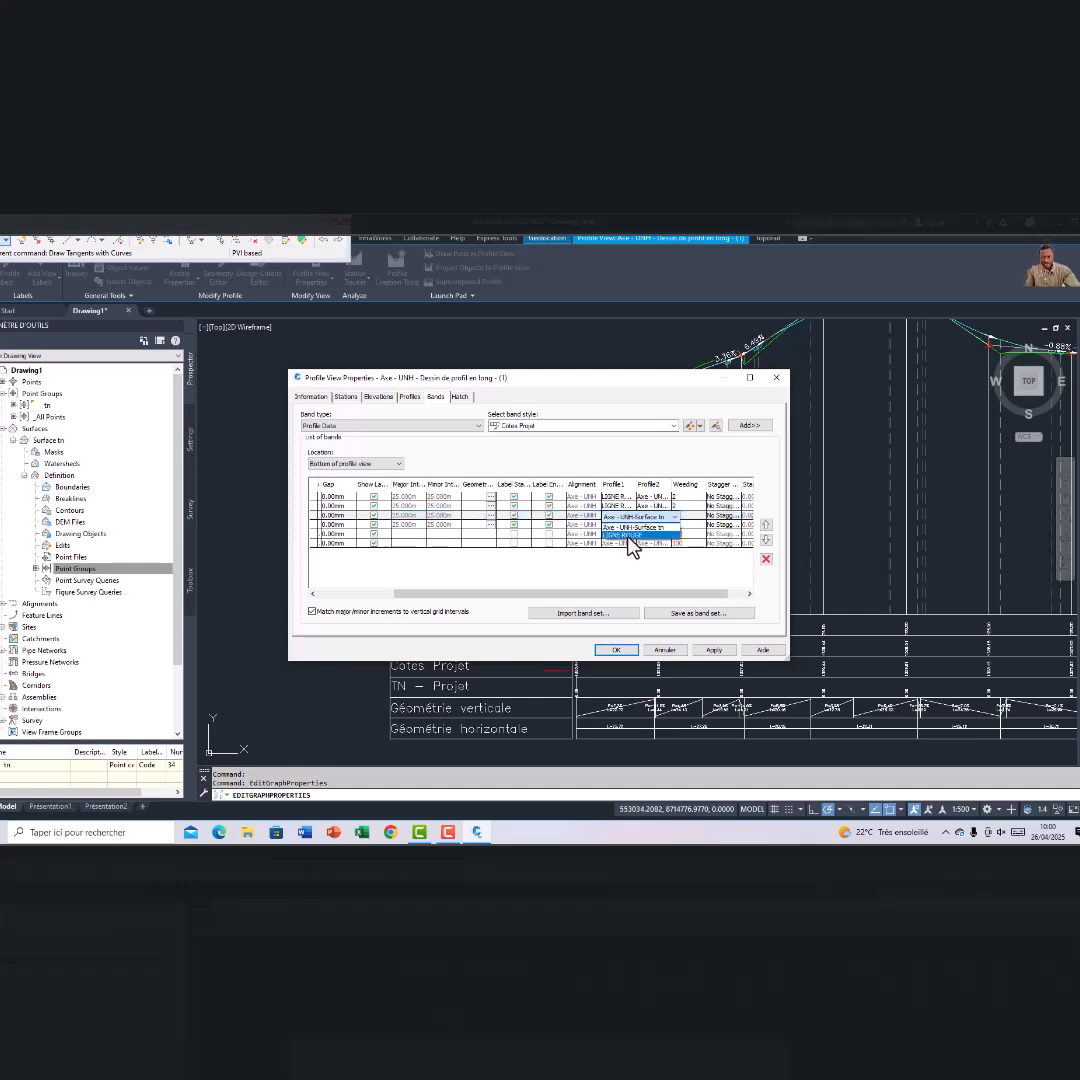
left_click(630, 535)
Set Profile1 of the TN - Projet and Géométrie verticale bands to LIGNE ROUGE and apply the band changes
left_click(628, 525)
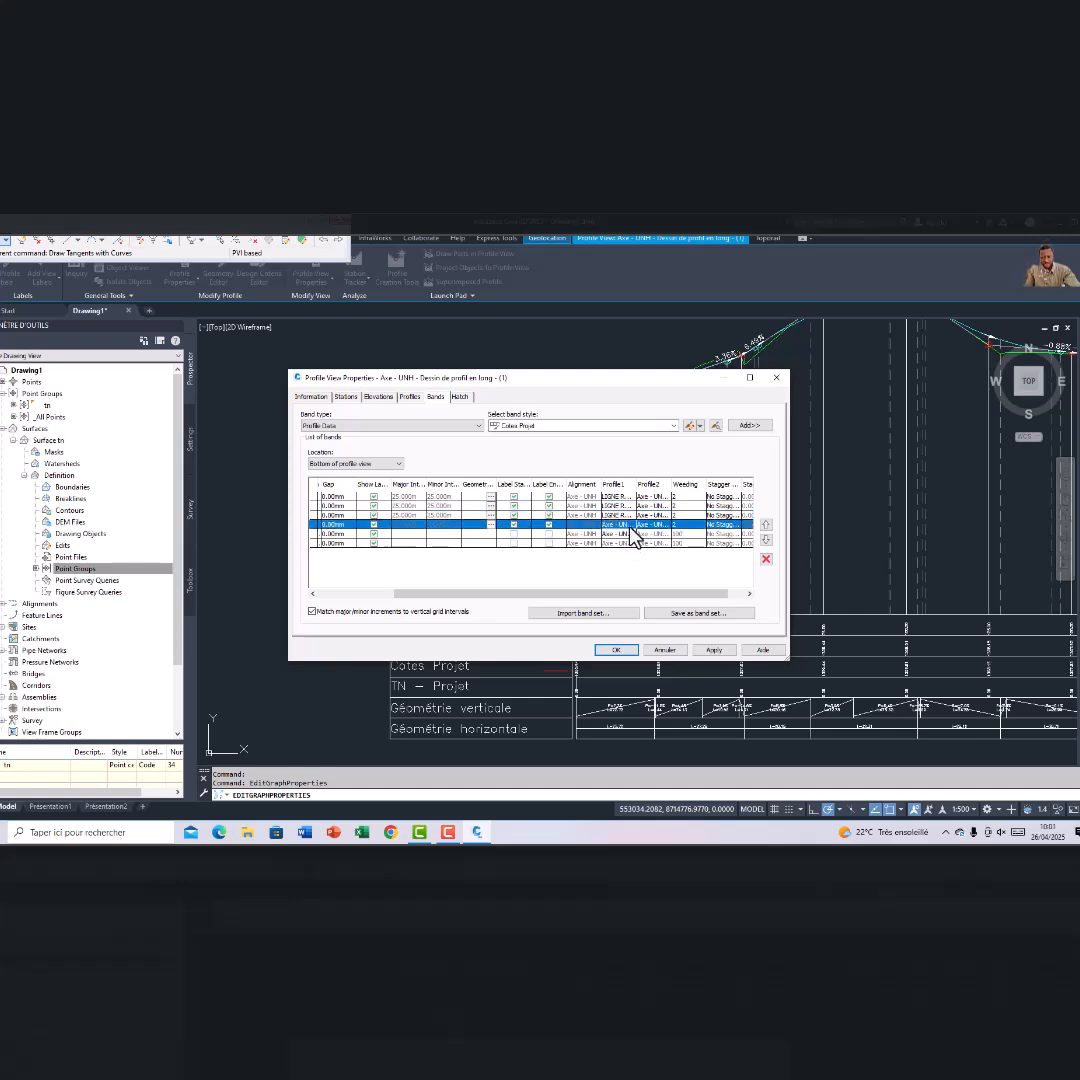
left_click(628, 525)
left_click(628, 541)
left_click(627, 536)
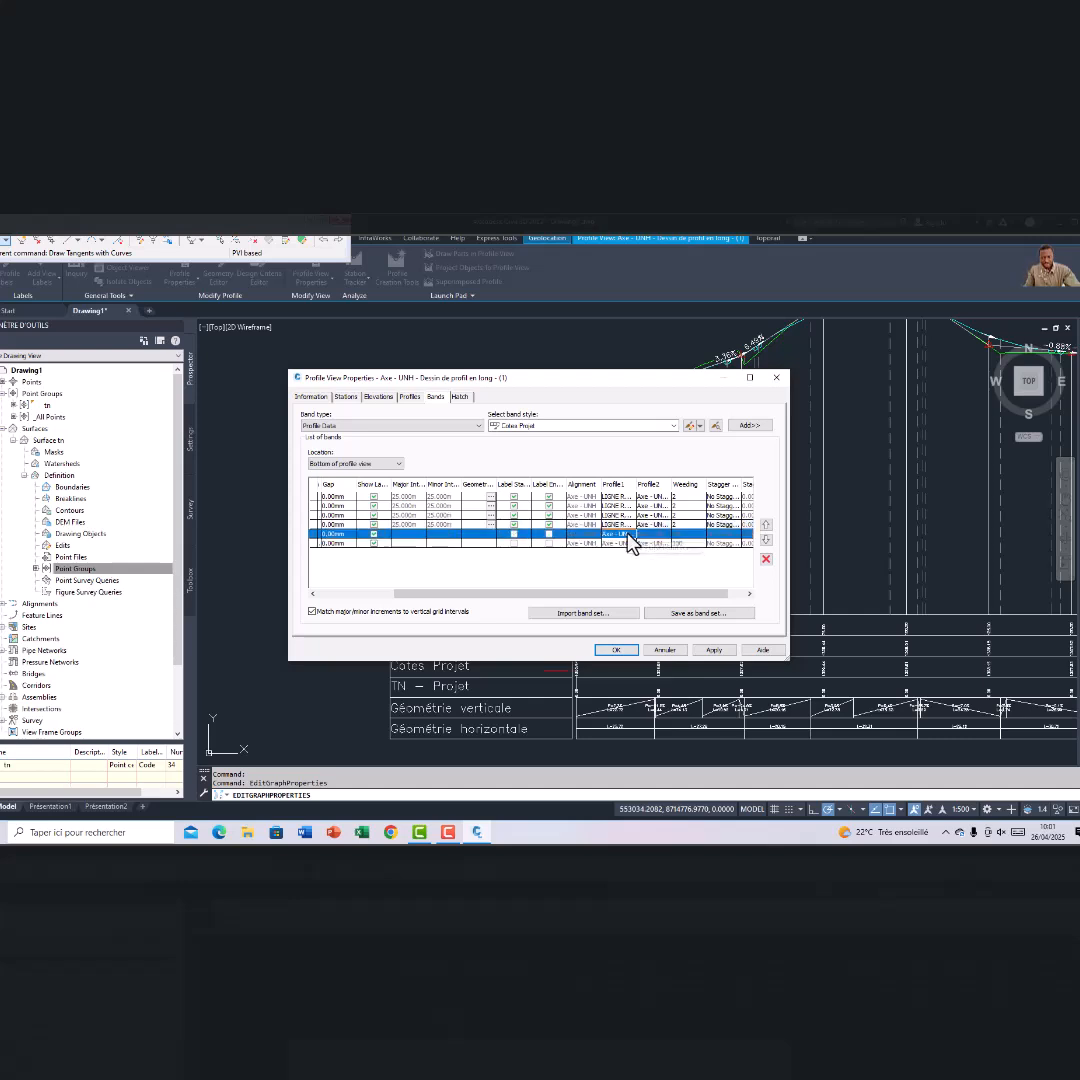
left_click(627, 536)
left_click(626, 553)
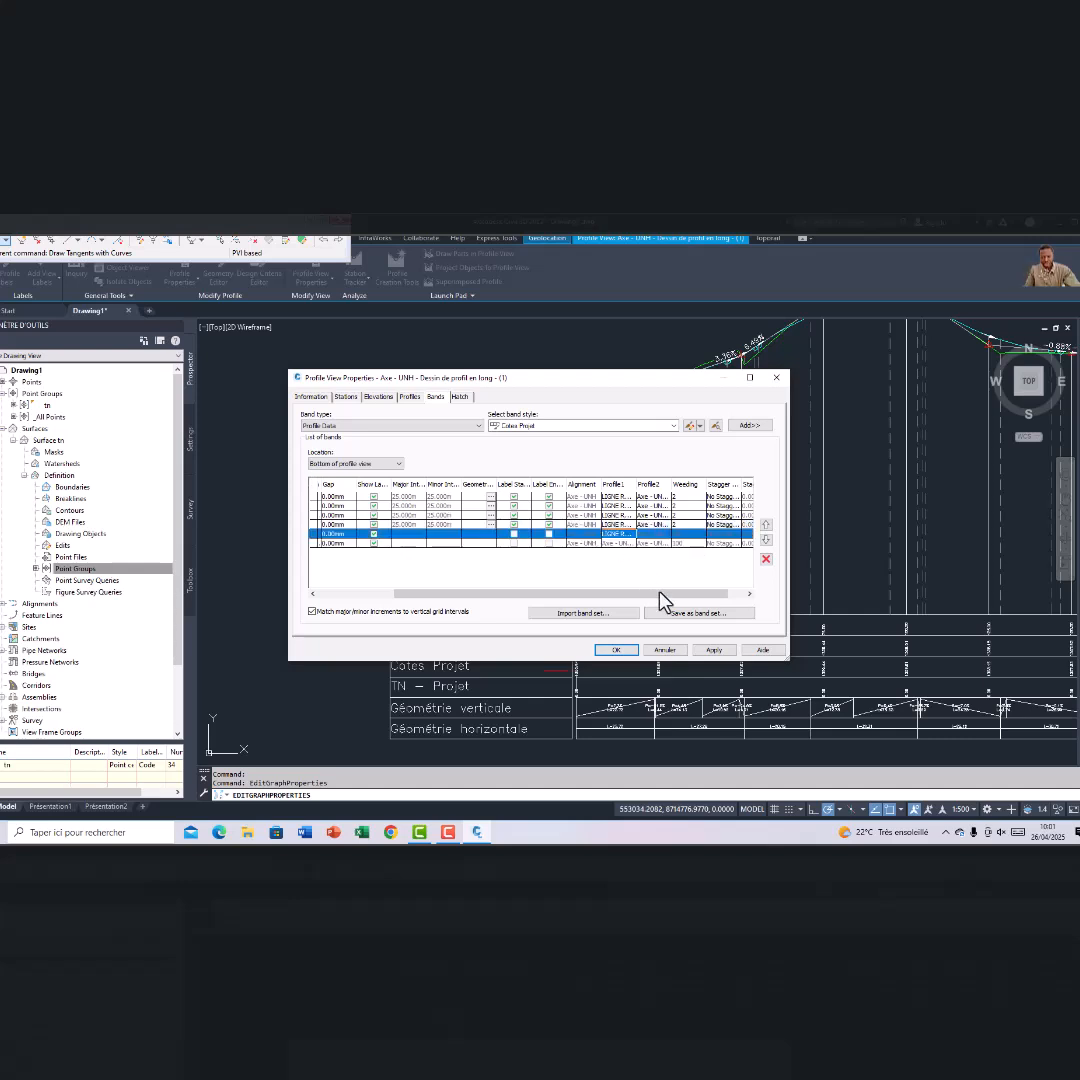
left_click(714, 651)
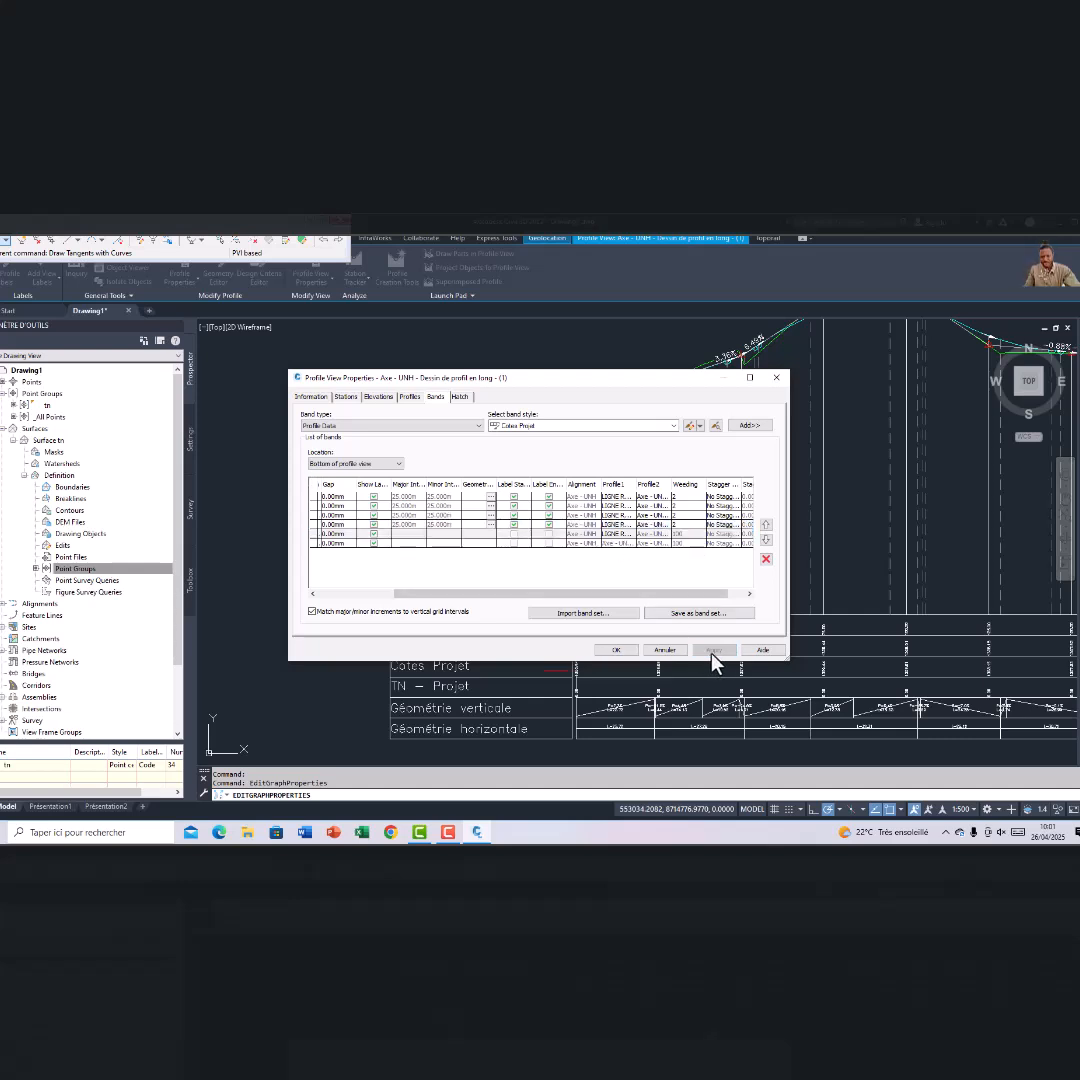
Accept the band settings and close the Axe - UNH profile view properties
left_click(621, 650)
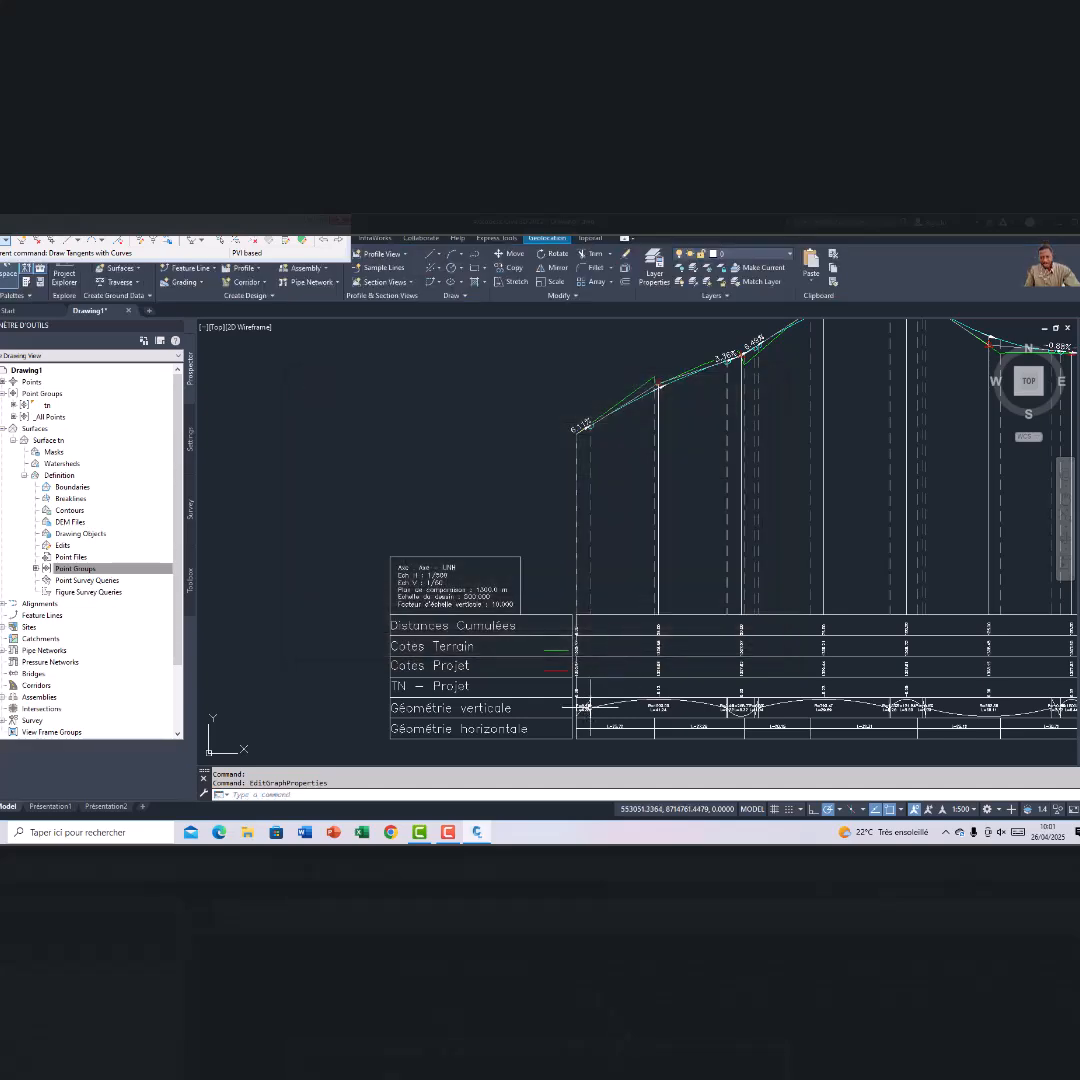
Examine the Cotes Terrain, Cotes Projet, TN - Projet and Géométrie verticale band values beneath the profile, including those at station 25.00
scroll(621, 692, "up", 4)
scroll(621, 692, "down", 6)
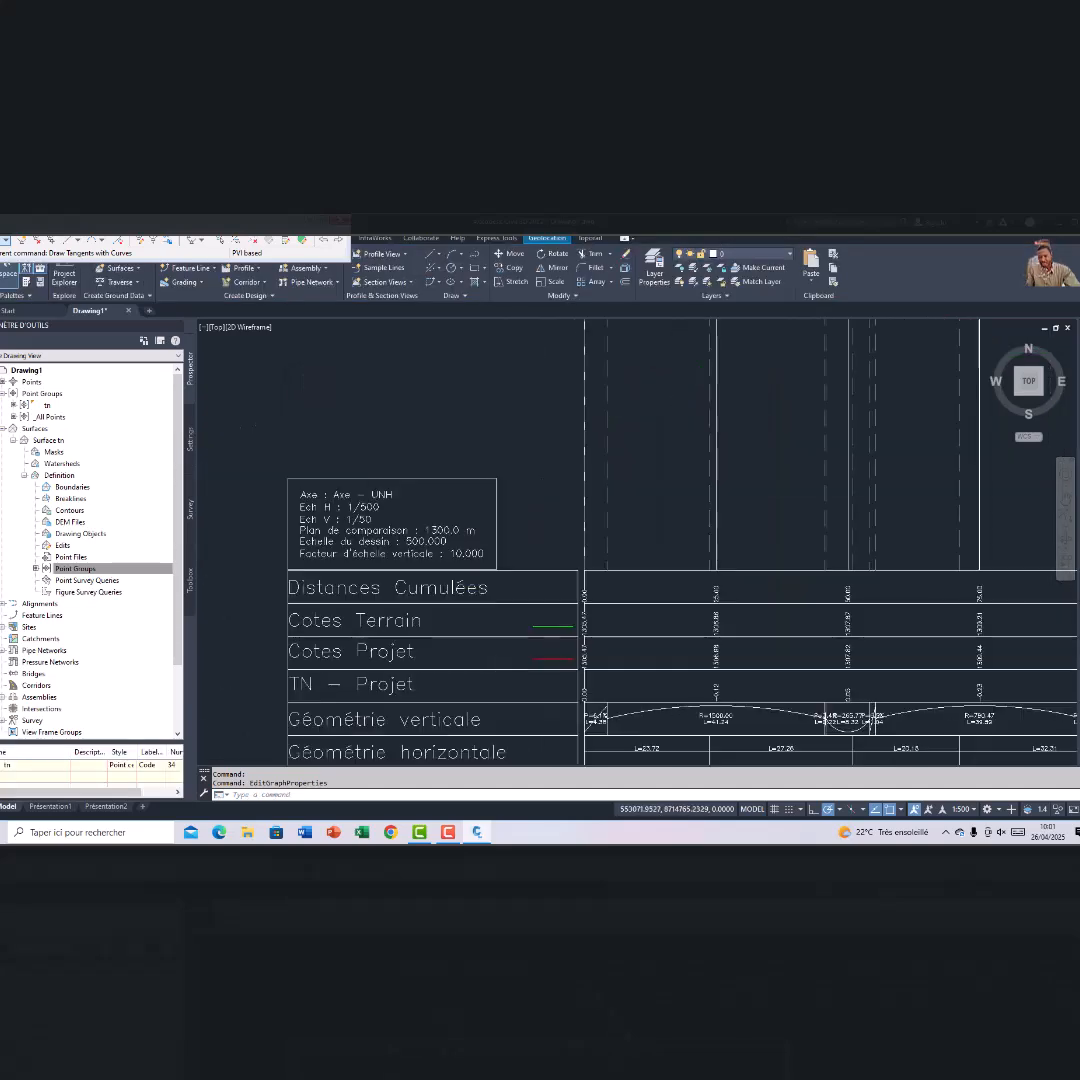
scroll(620, 570, "up", 2)
scroll(718, 683, "up", 6)
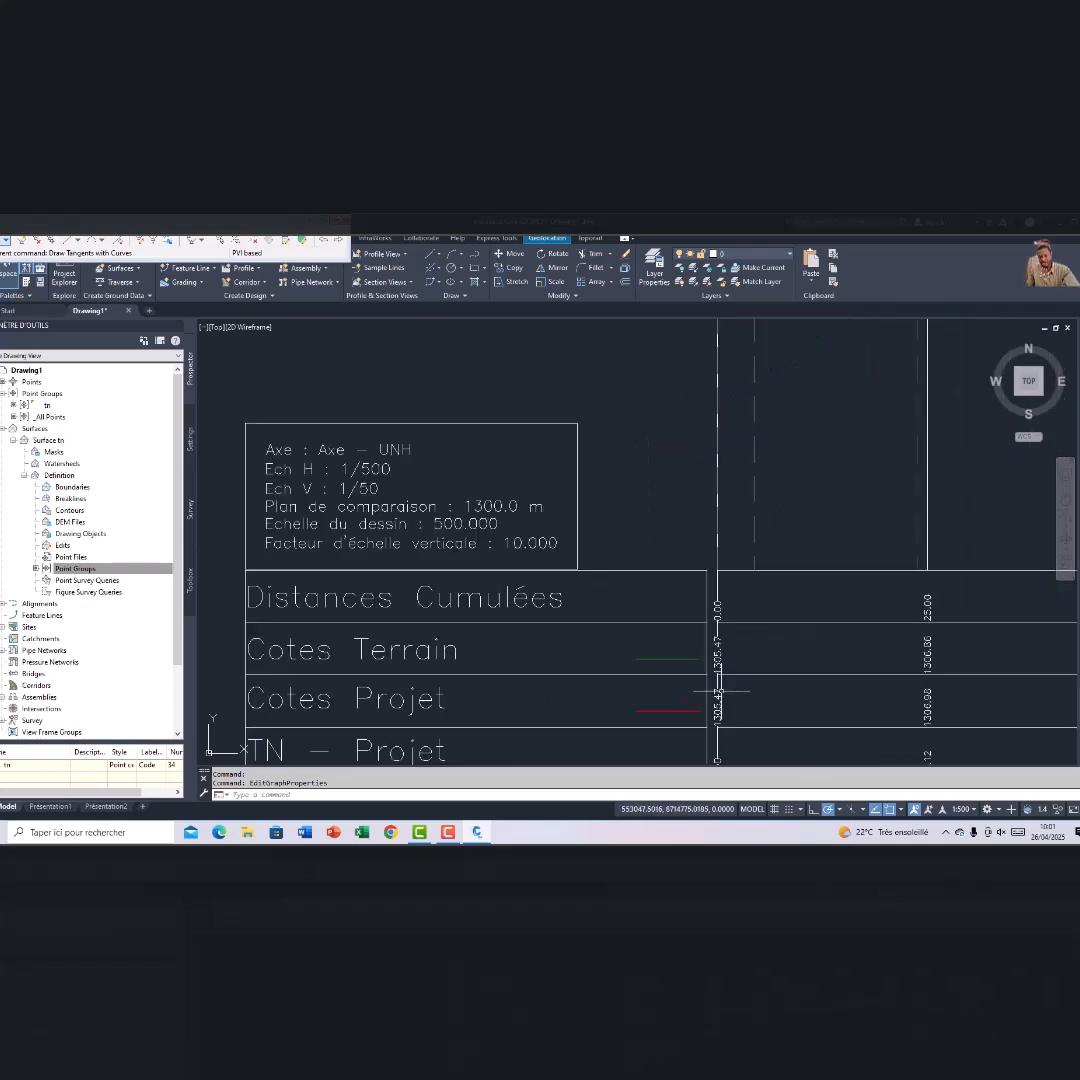
scroll(726, 647, "down", 5)
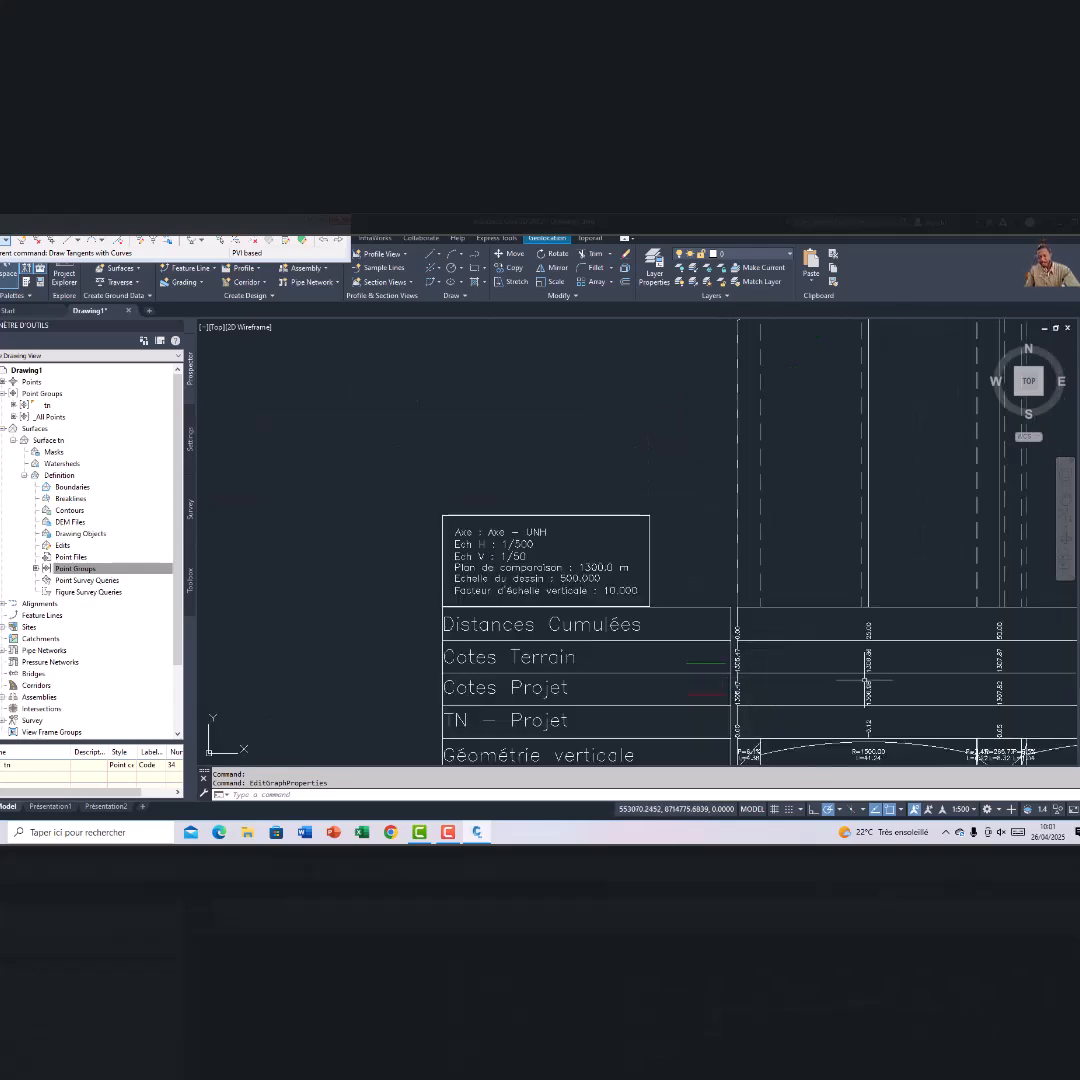
middle_click_drag(866, 679, 740, 646)
scroll(735, 645, "up", 5)
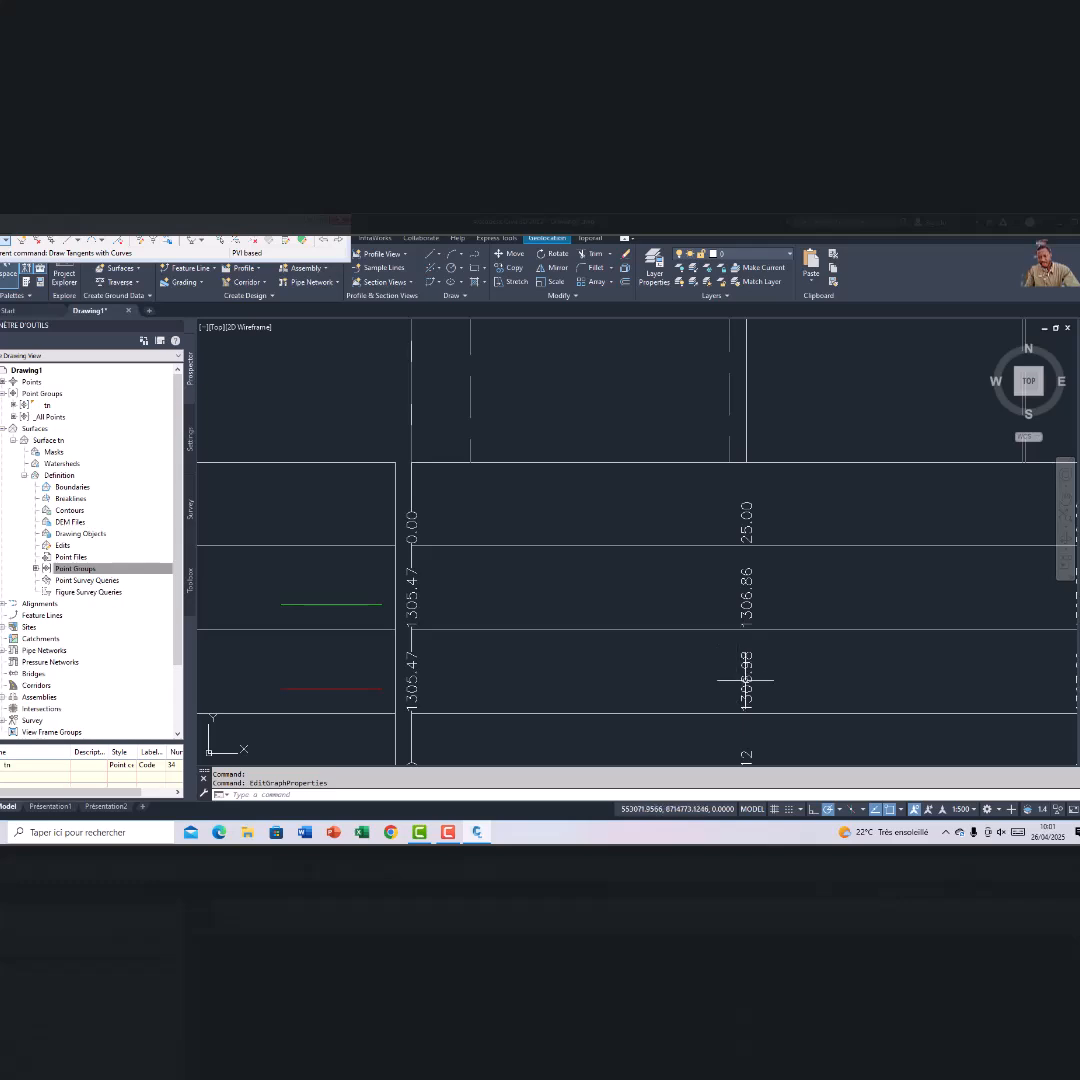
scroll(745, 681, "down", 8)
scroll(883, 695, "up", 8)
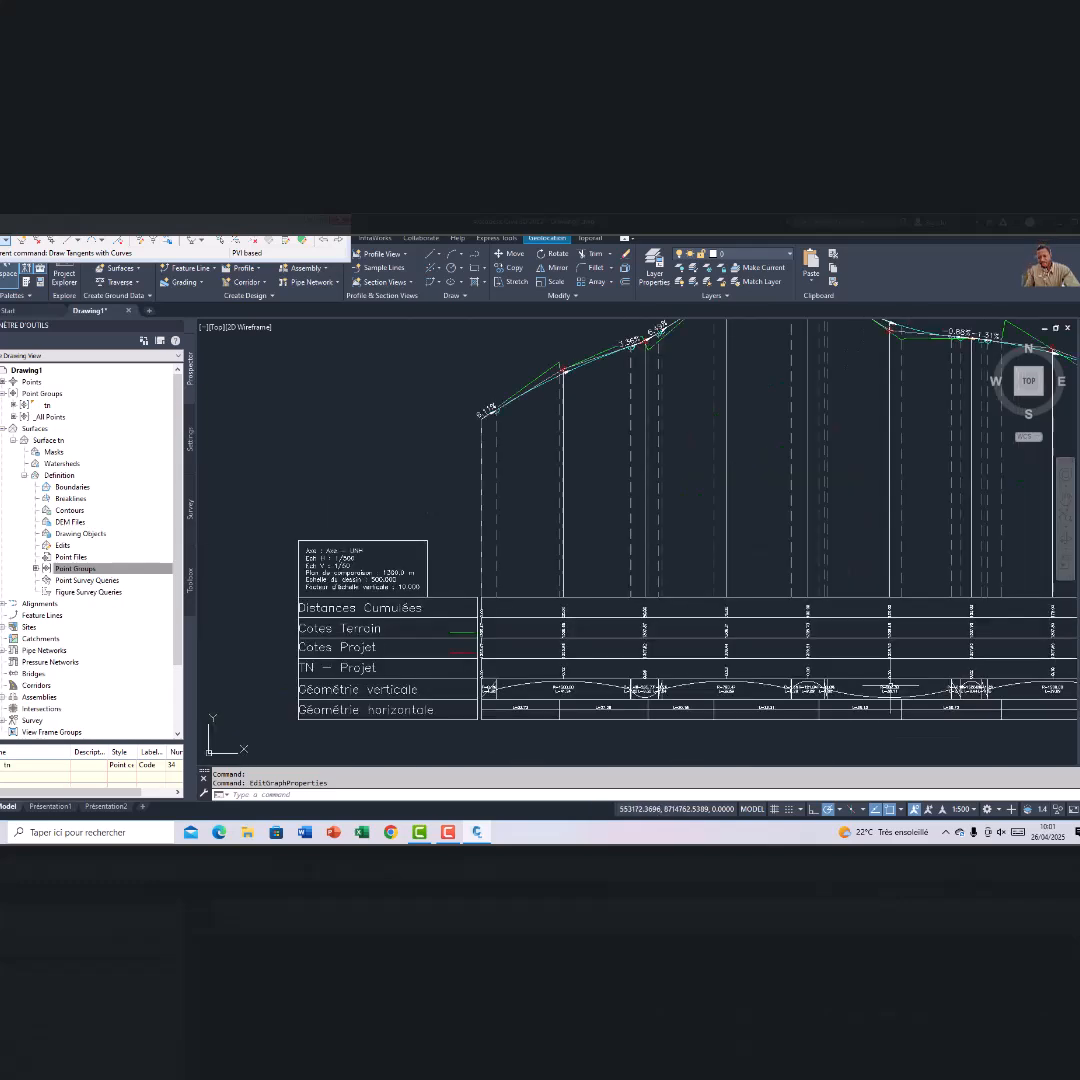
scroll(882, 655, "down", 10)
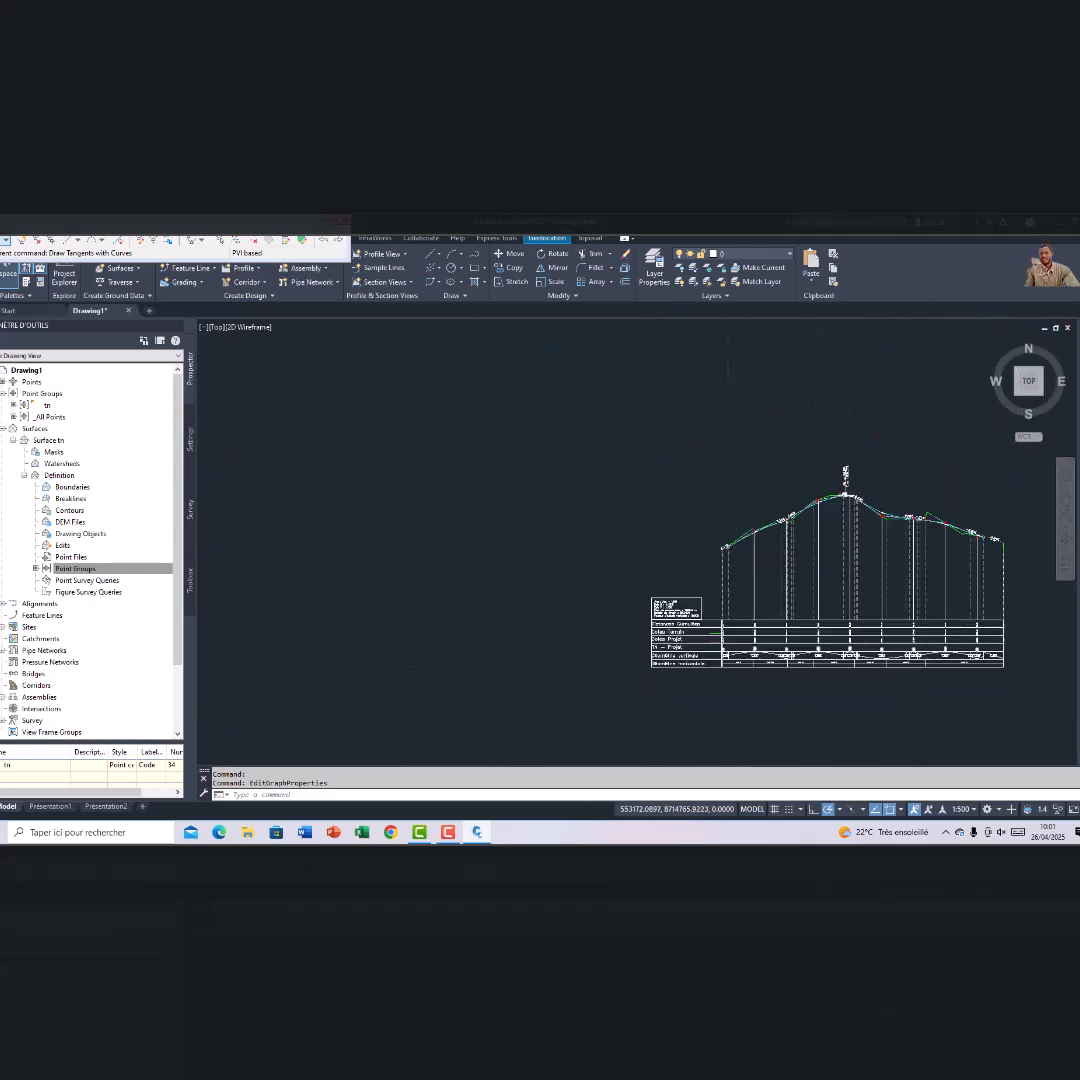
middle_click_drag(882, 655, 767, 630)
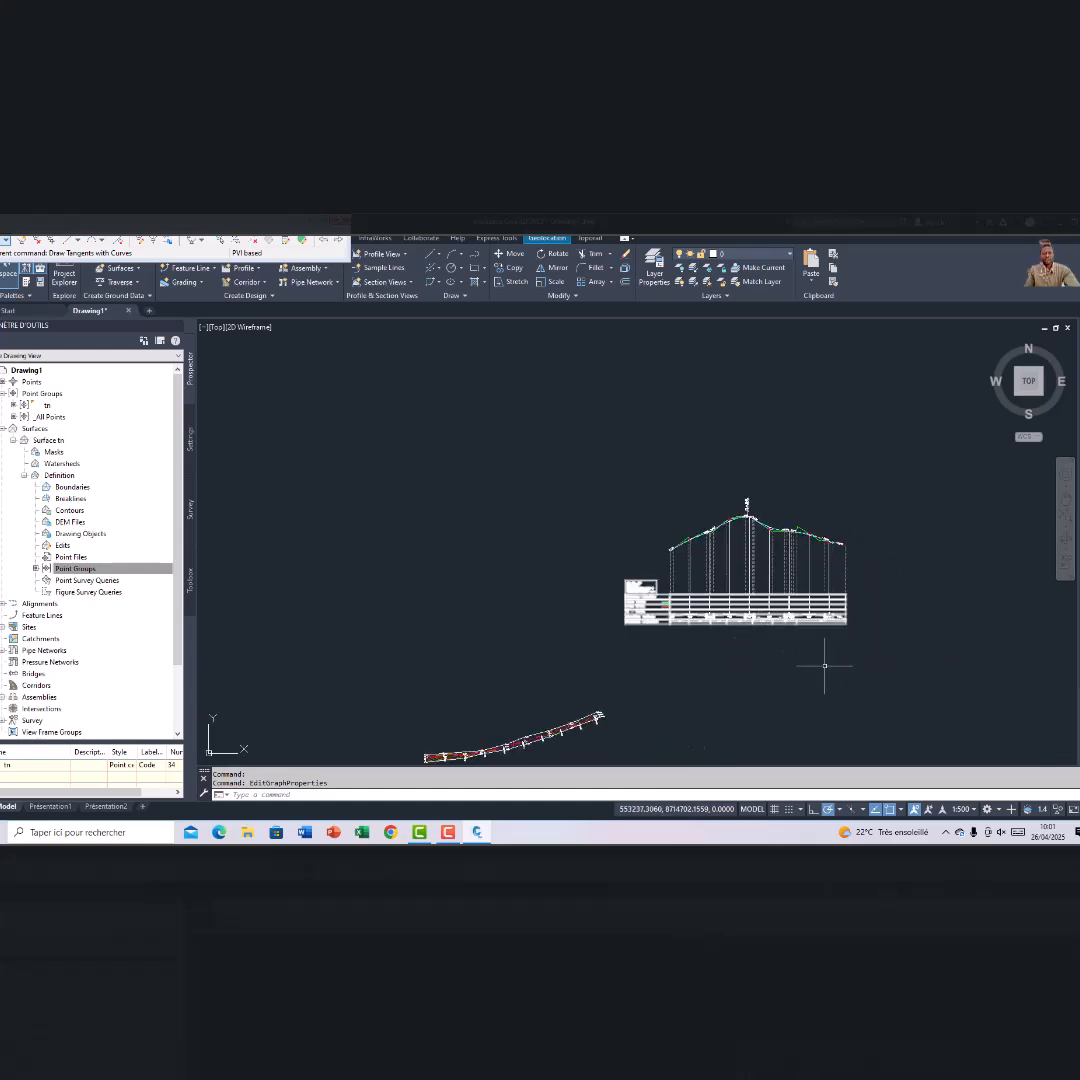